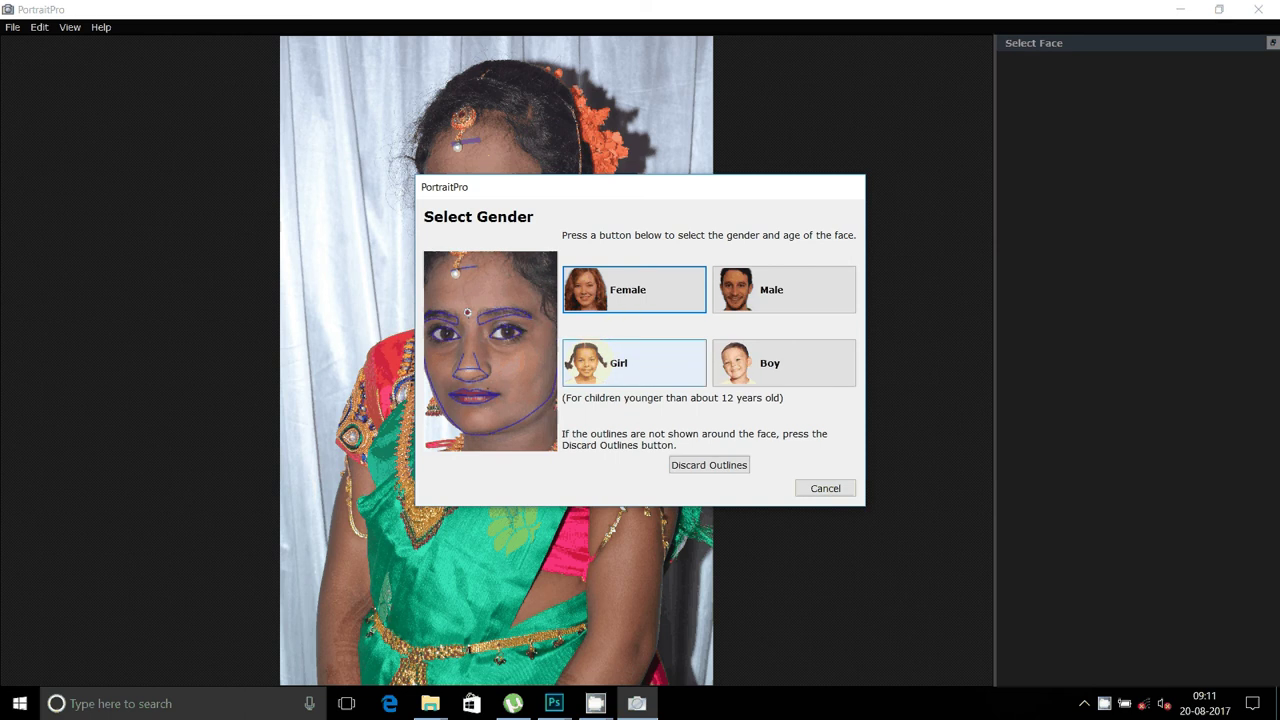
Tag the detected face as Female so PortraitPro auto-enhances the portrait.
left_click(621, 290)
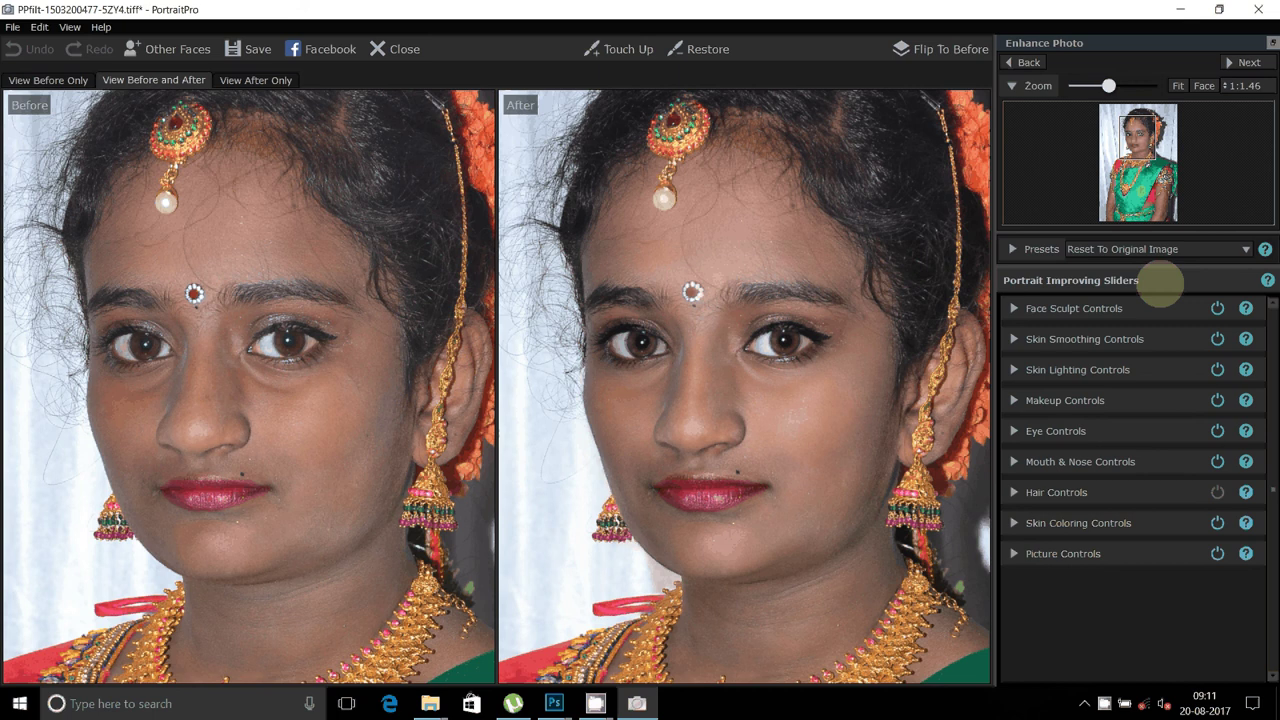
Apply the saved preset 01 to the portrait and switch to the Touch Up brush.
left_click(1185, 249)
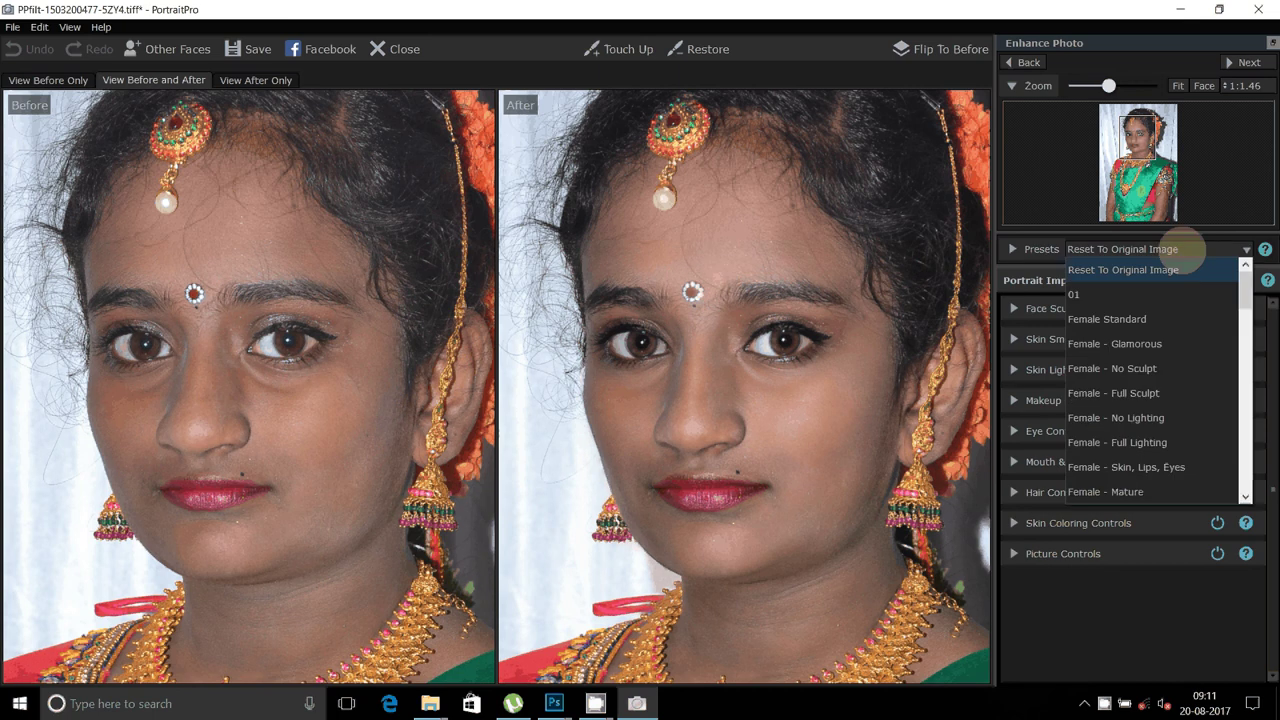
left_click(1100, 294)
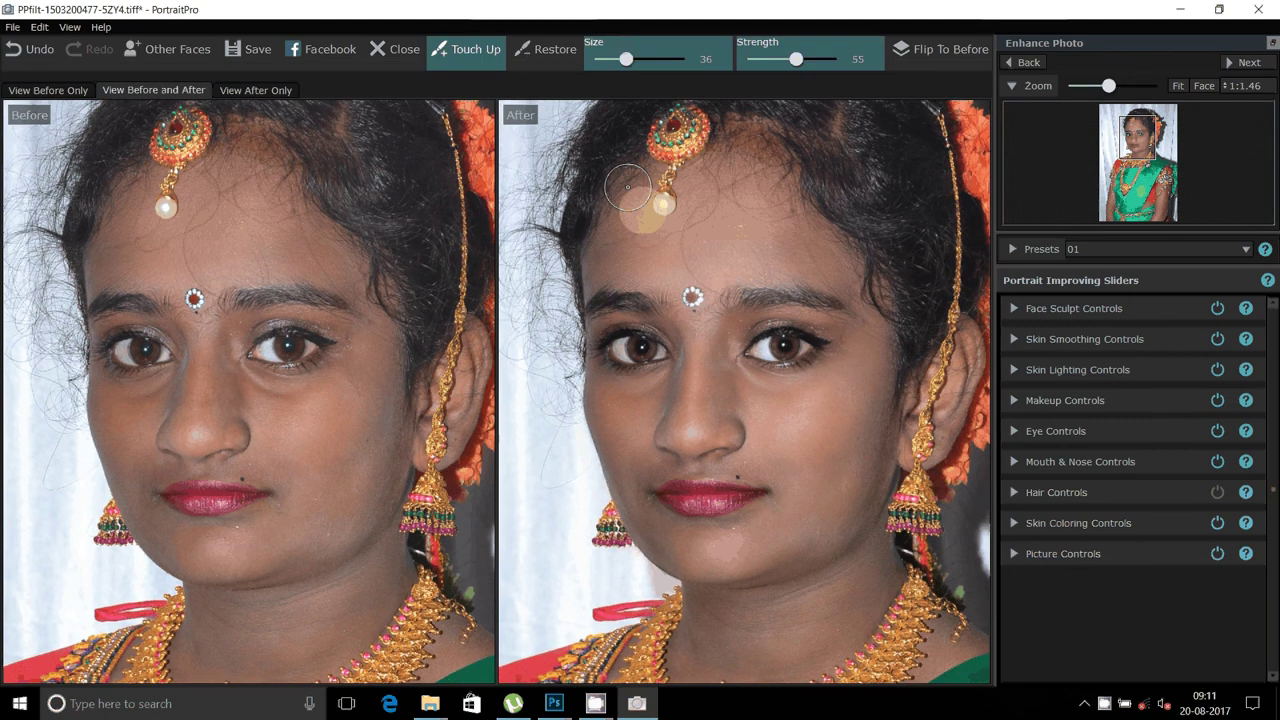
key("t")
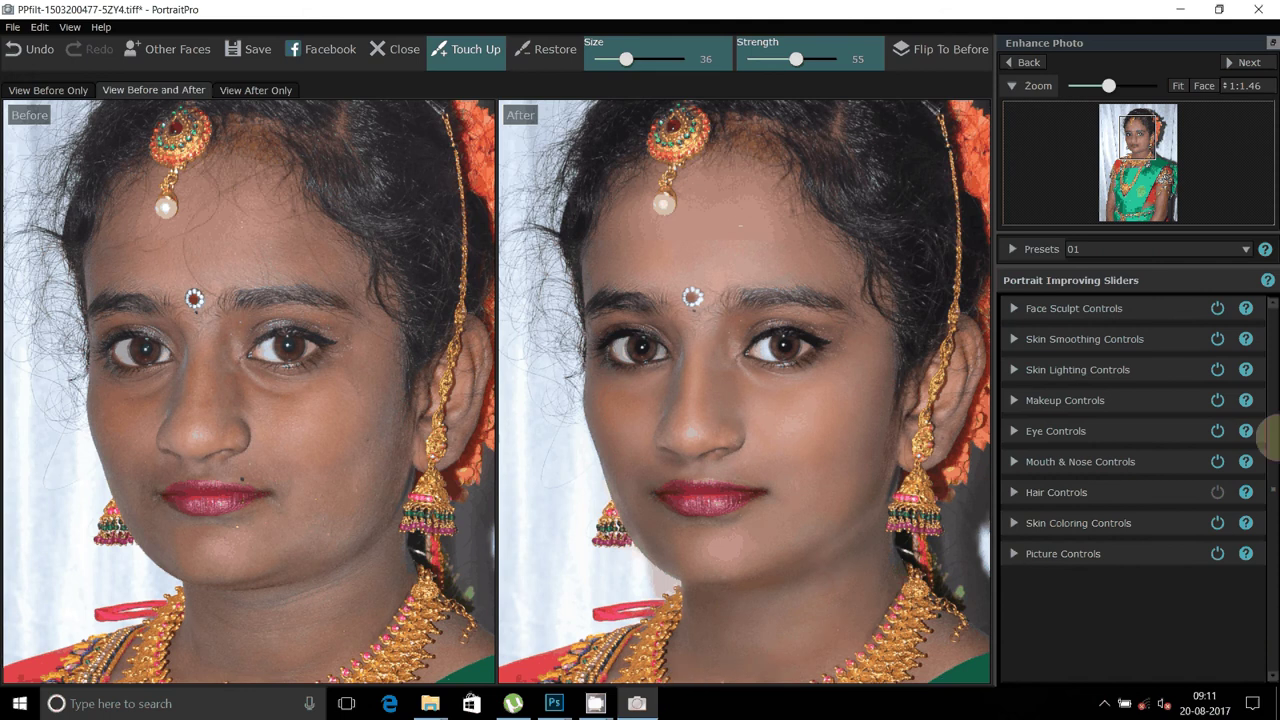
Add mascara to the eyelashes at strength 62.
left_click(1010, 399)
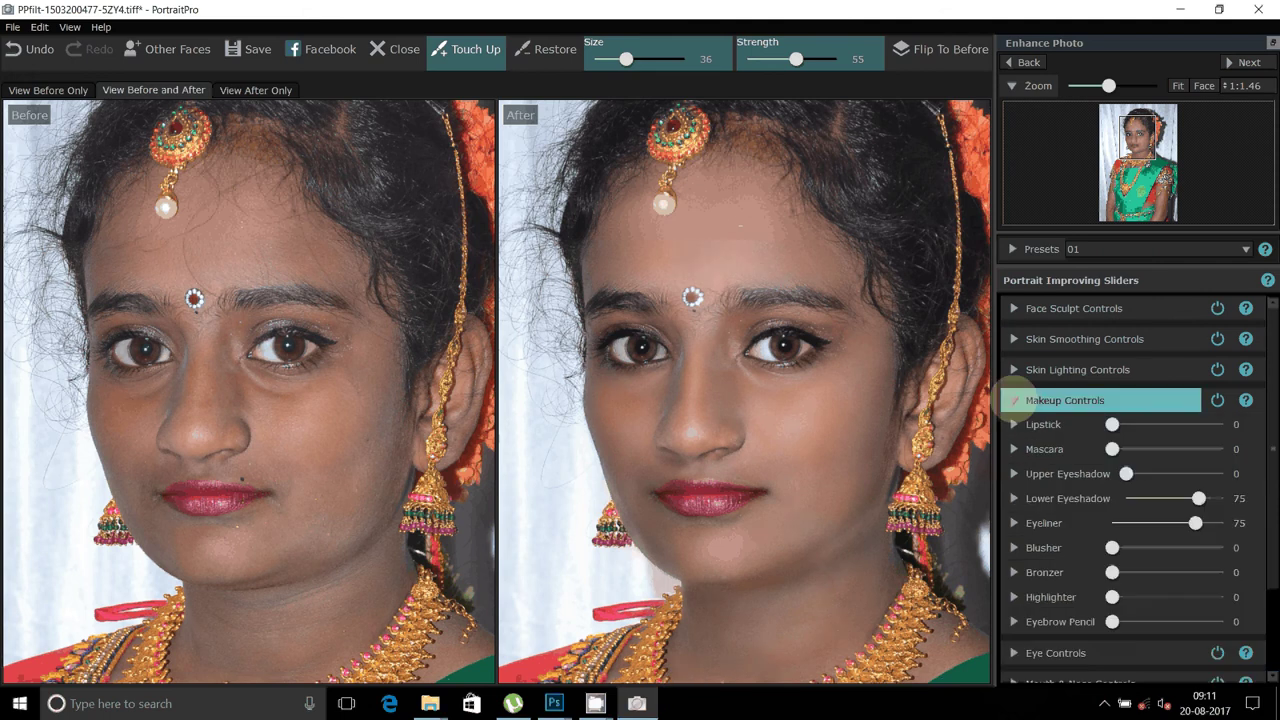
left_click_drag(1112, 449, 1181, 449)
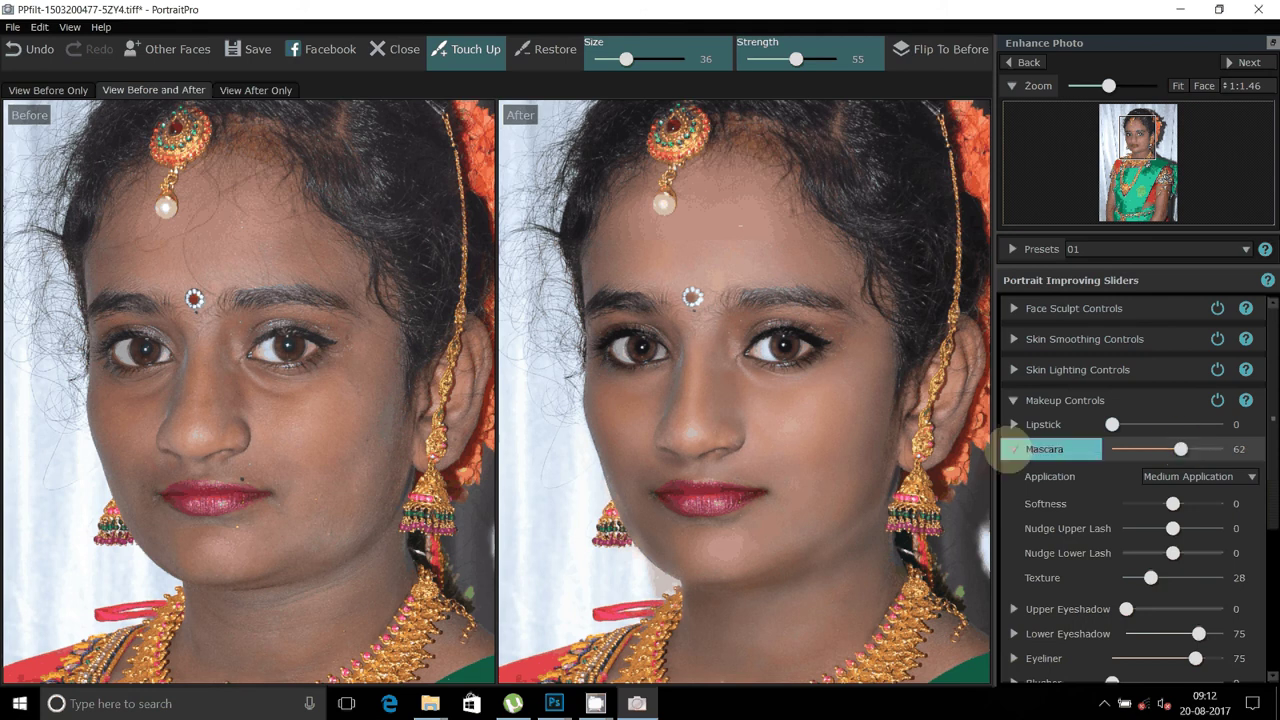
left_click(1014, 449)
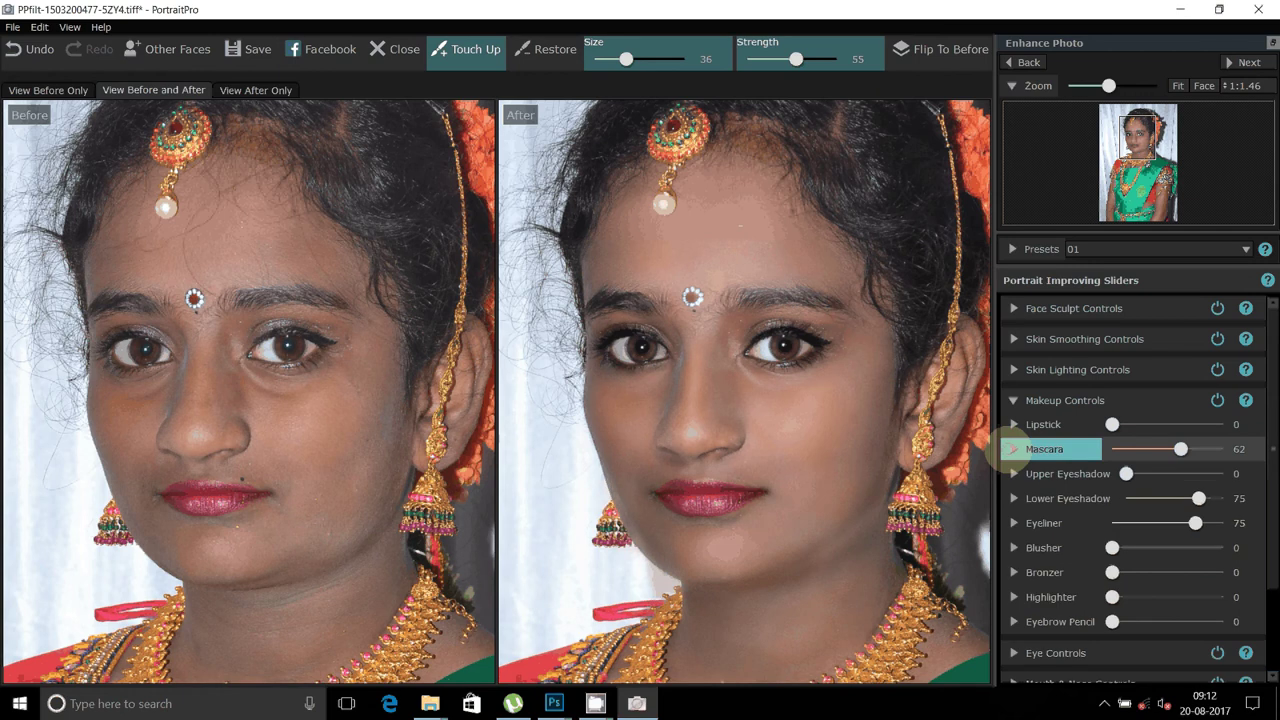
Add a red blush at 32 and eyebrow pencil at 32.
left_click_drag(1112, 547, 1223, 547)
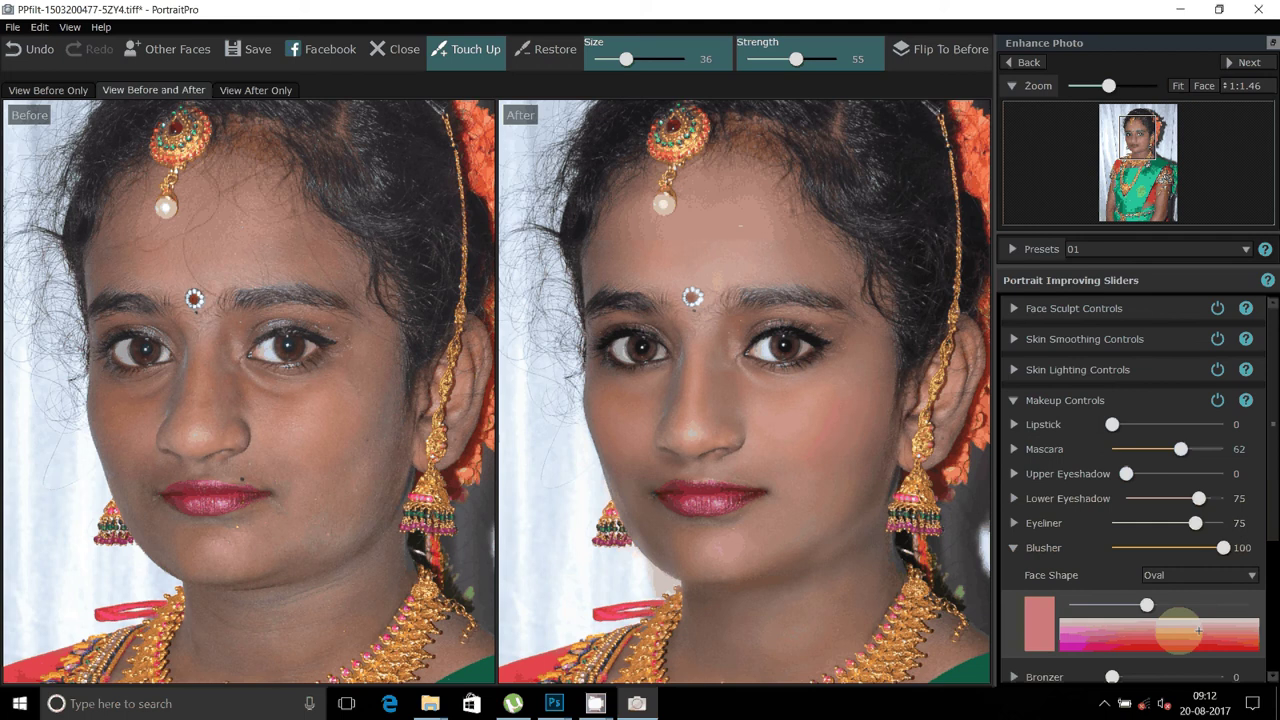
left_click(1154, 643)
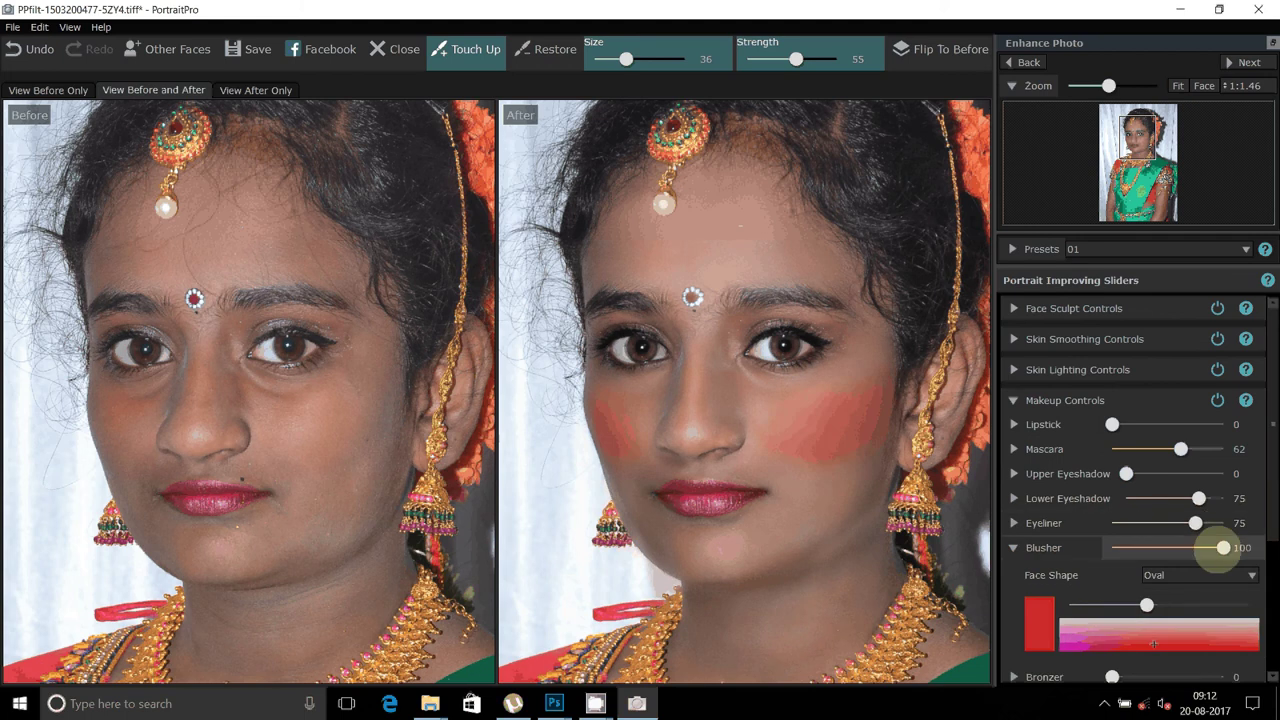
left_click_drag(1223, 547, 1147, 547)
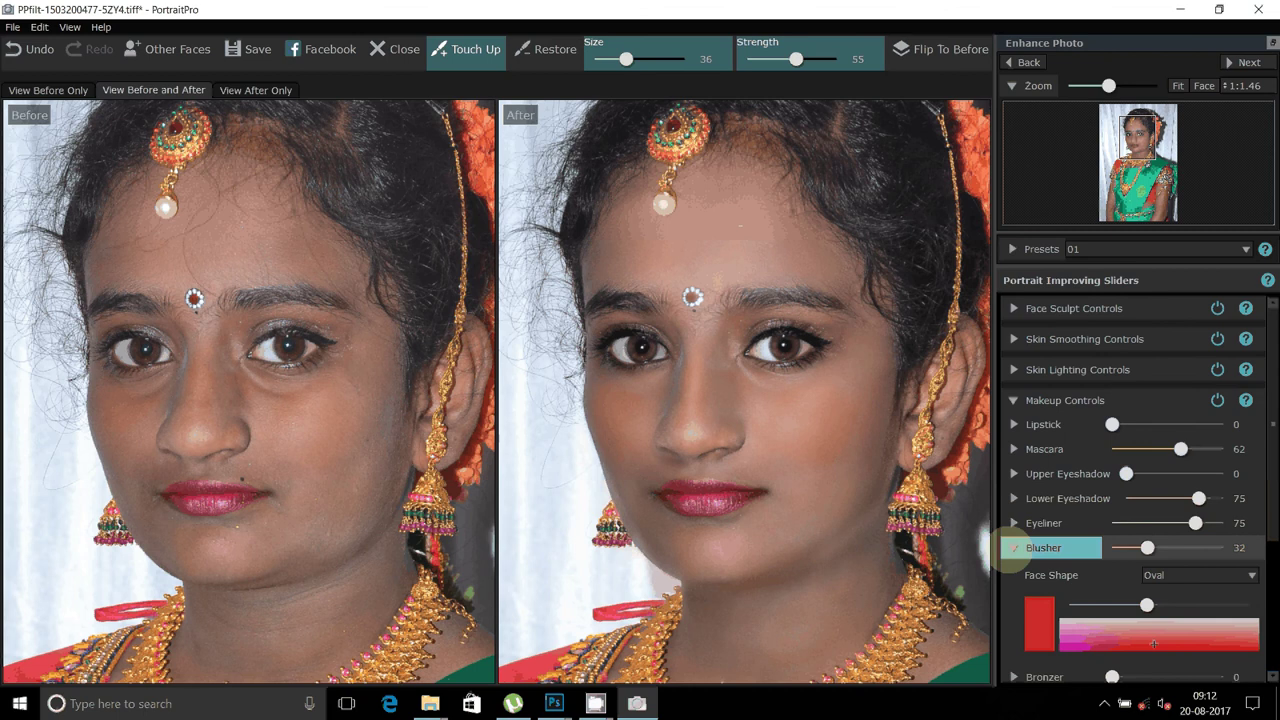
left_click(1013, 547)
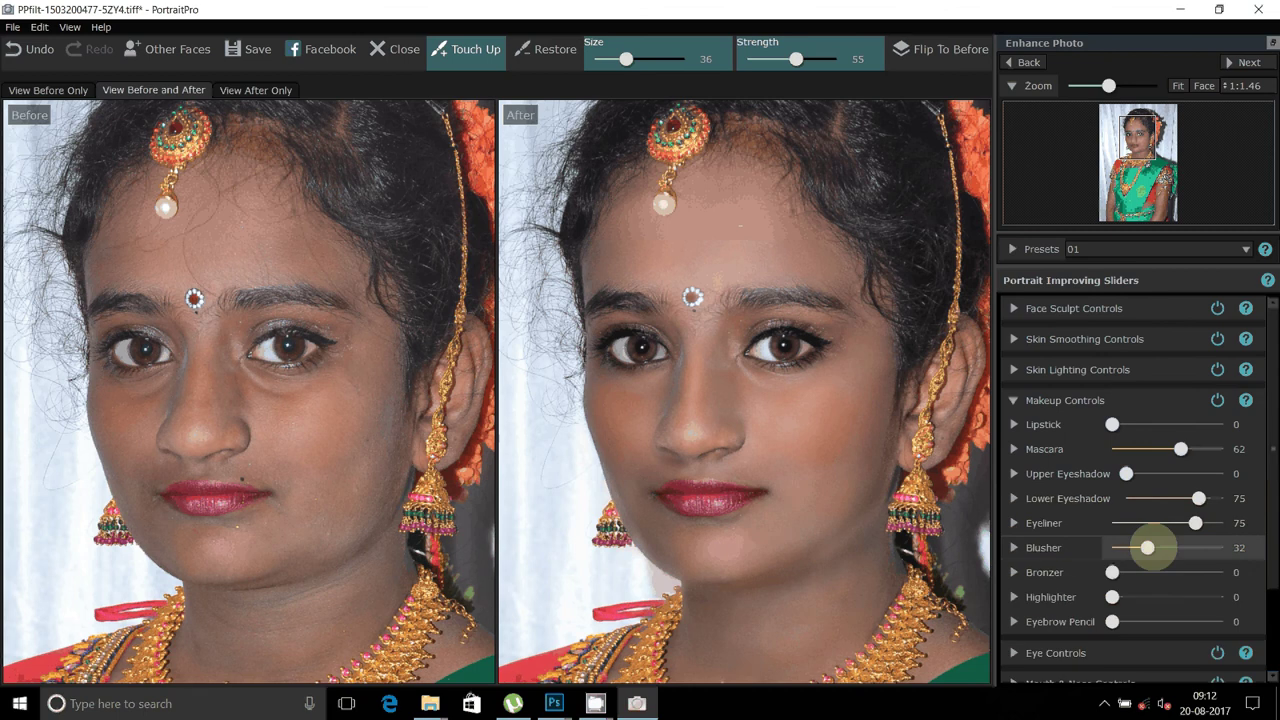
left_click(1170, 621)
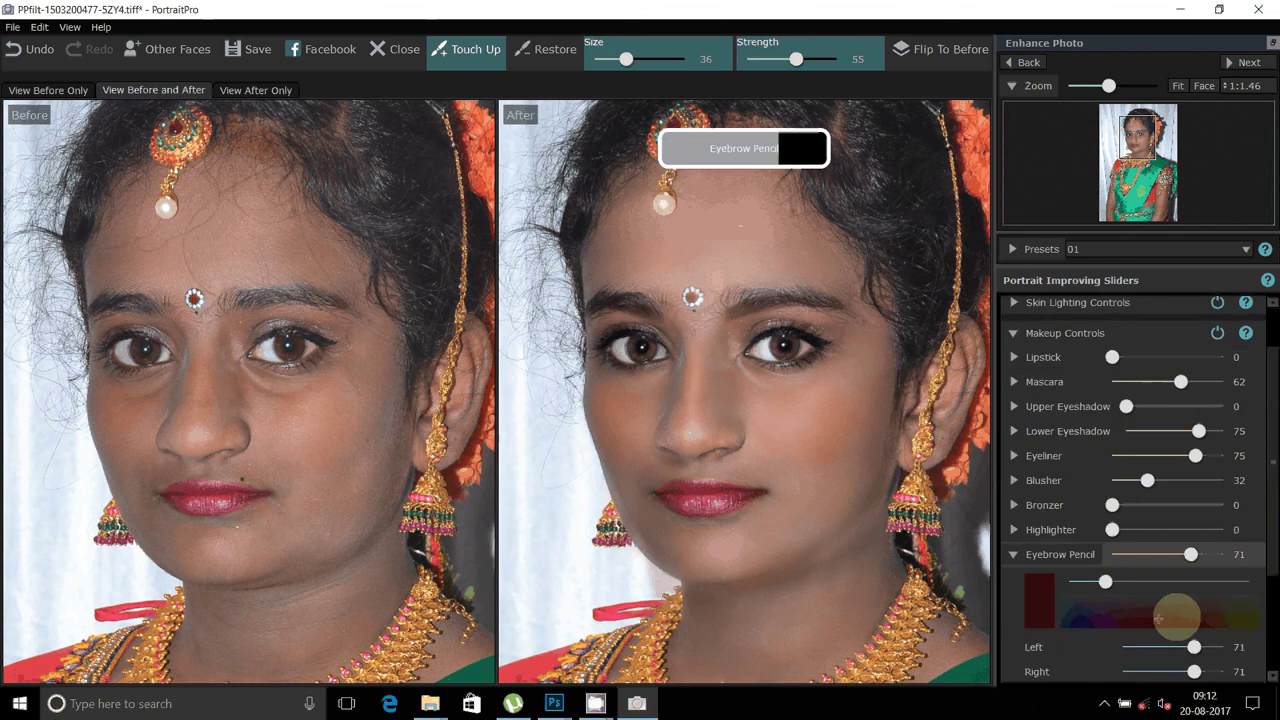
left_click_drag(1177, 614, 1147, 612)
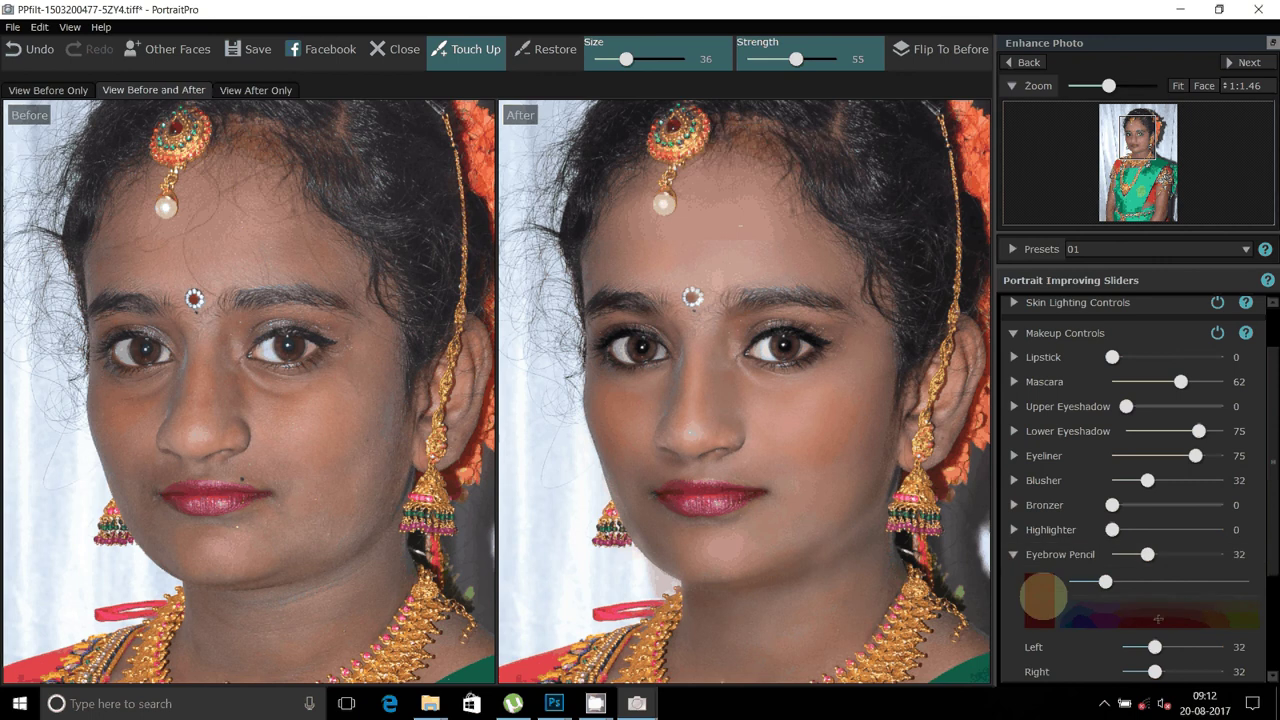
Make the eyebrow pencil colour pure black.
left_click(1043, 595)
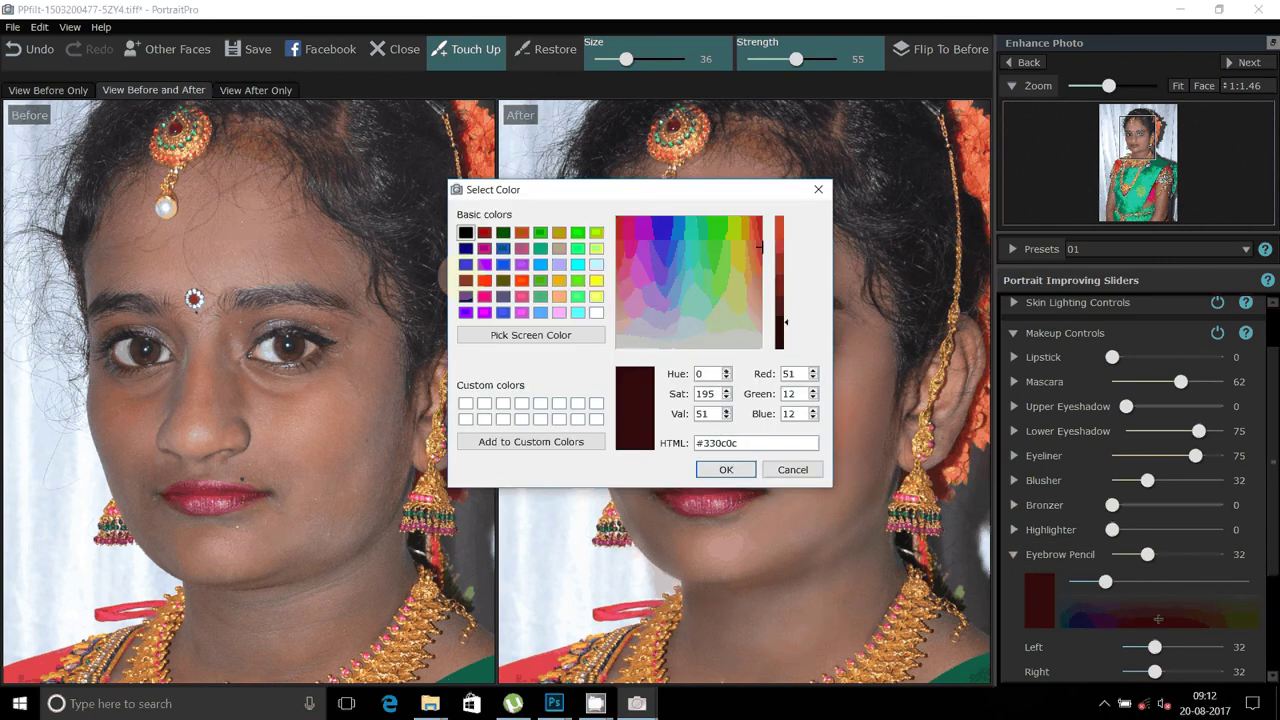
left_click(465, 232)
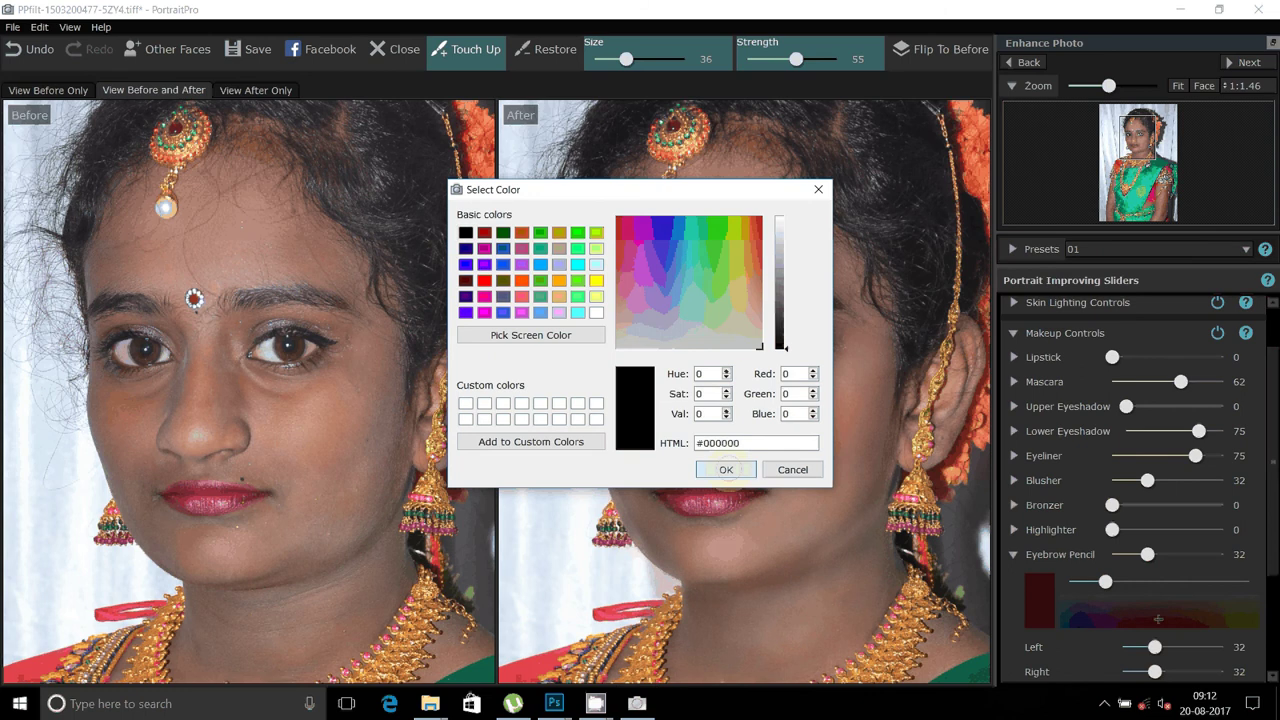
left_click(726, 469)
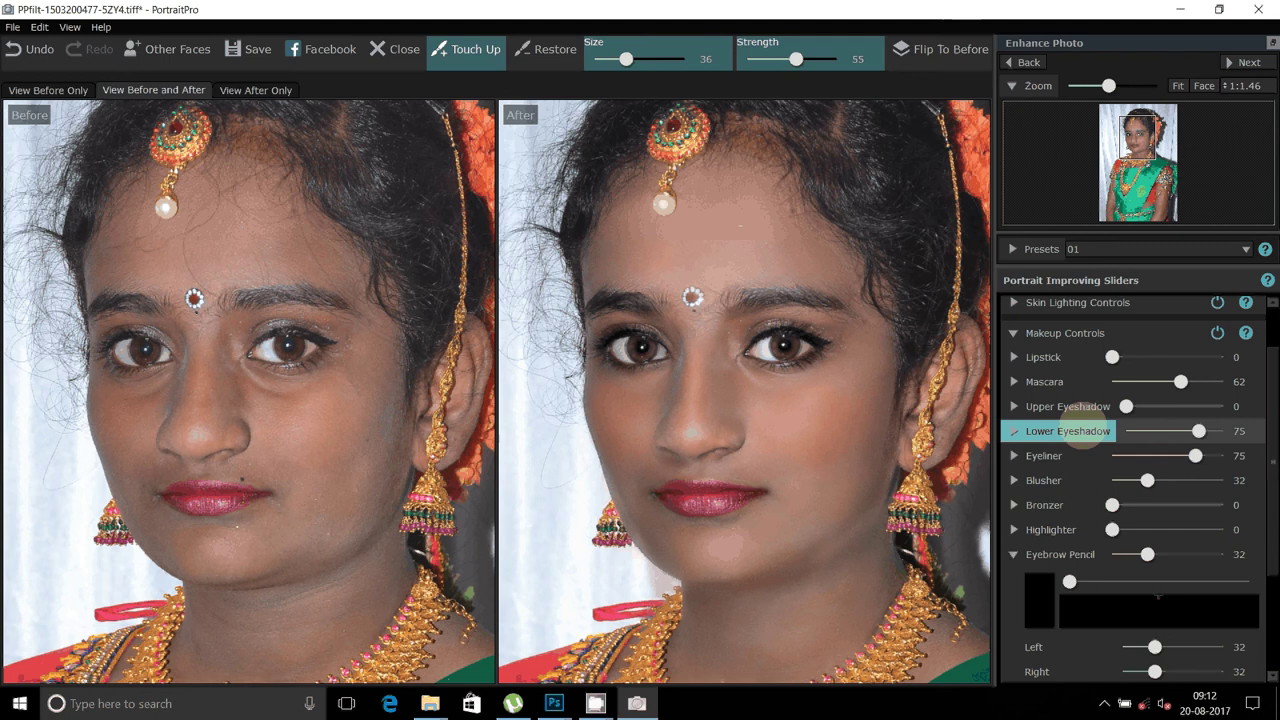
Give the lips a deeper red lipstick at strength 59.
mouse_move(1112, 357)
left_mouse_down()
mouse_move(1224, 357)
mouse_move(1177, 357)
left_mouse_up()
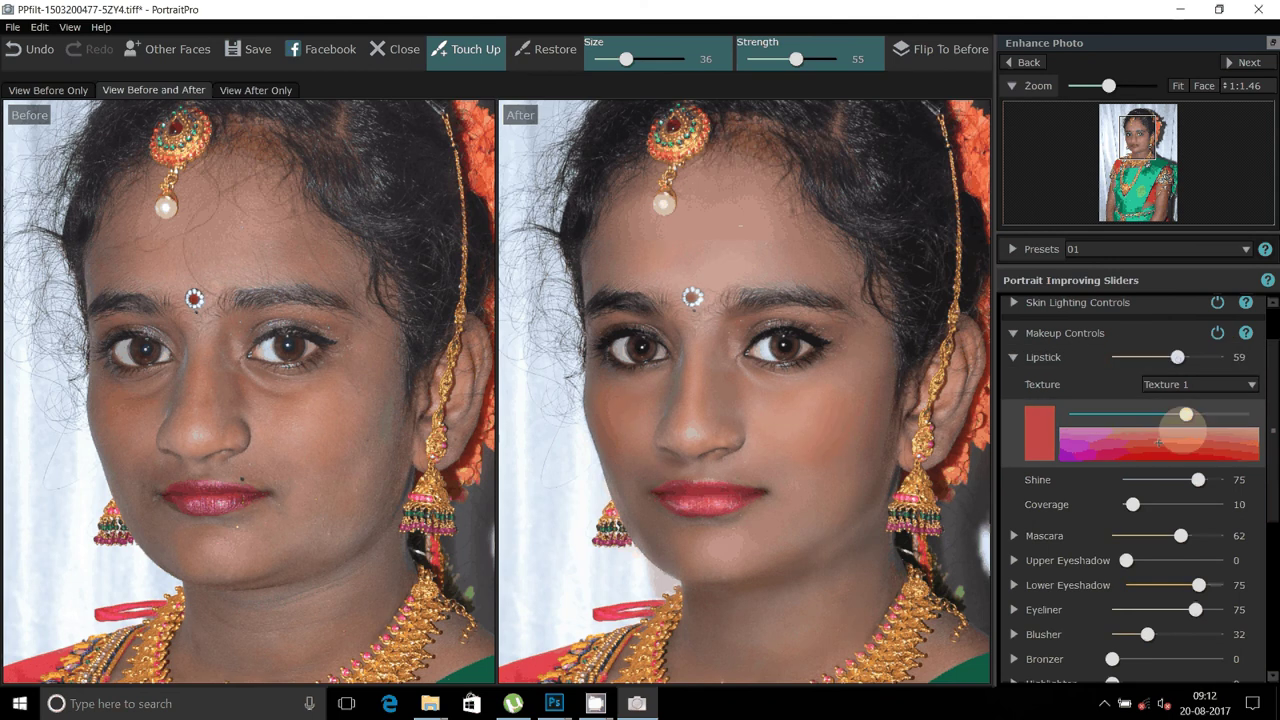
left_click(1157, 455)
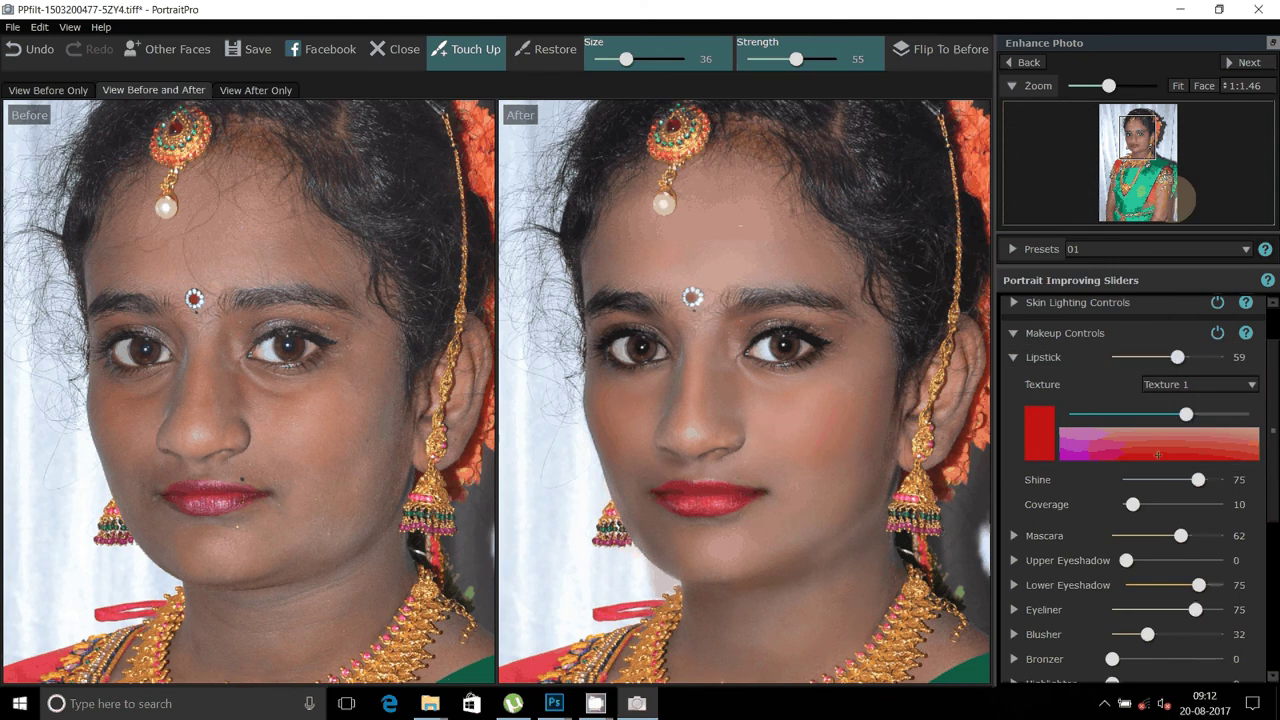
left_click(1245, 62)
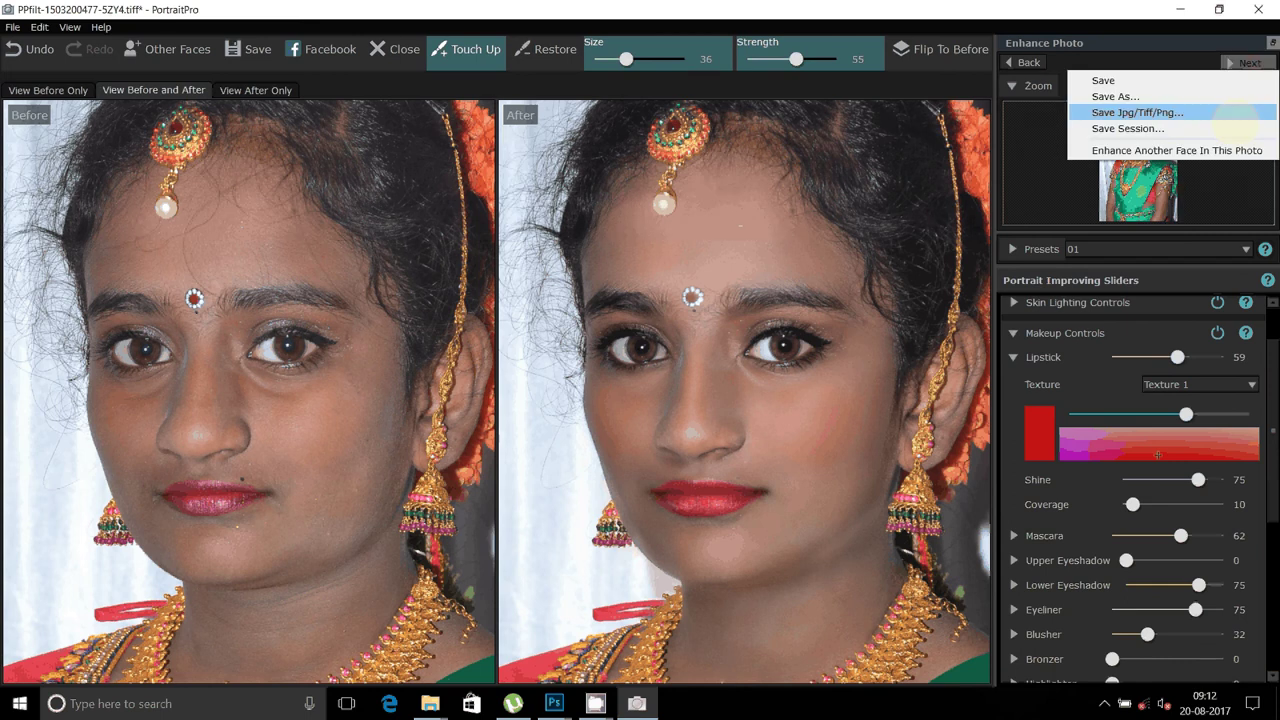
left_click(1235, 114)
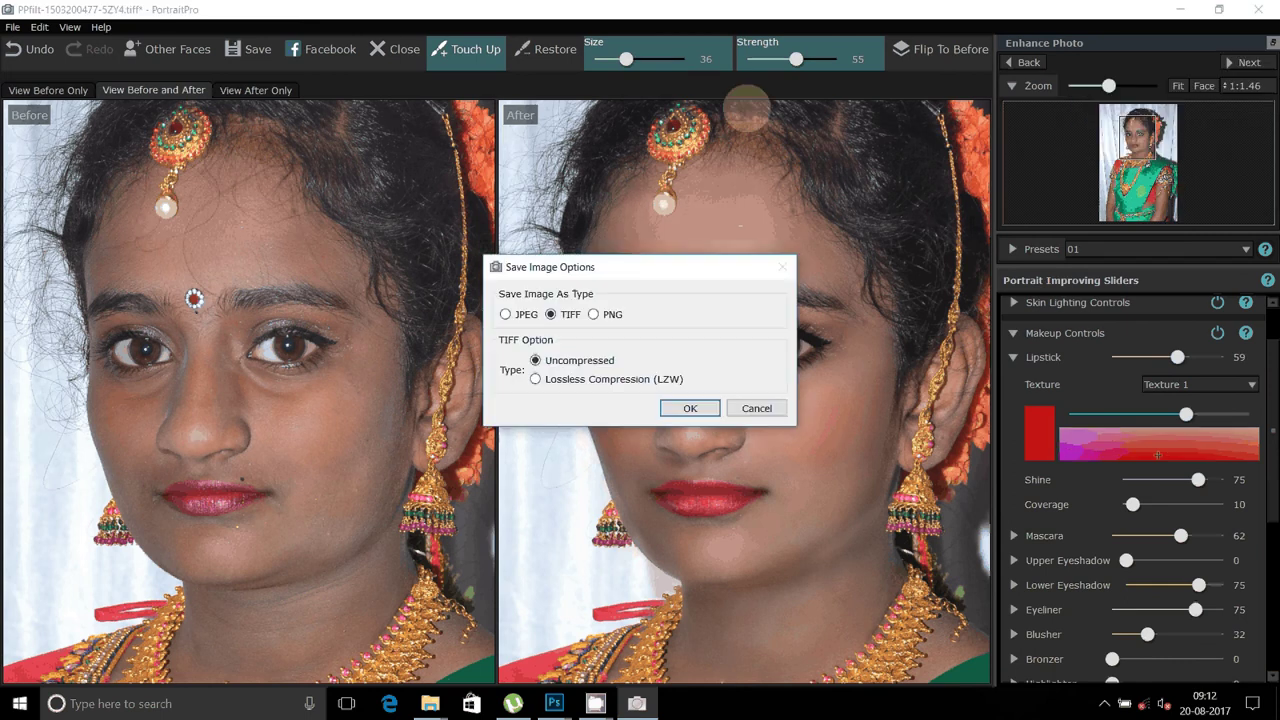
left_click(505, 314)
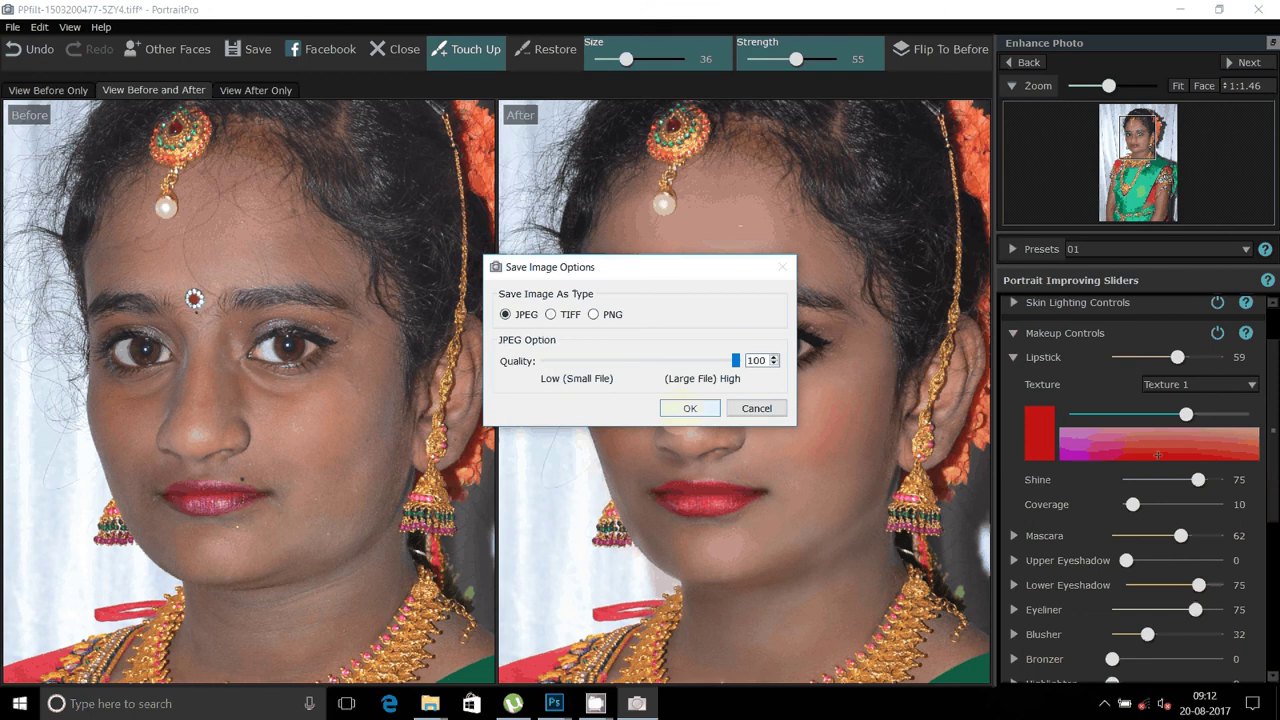
left_click_drag(736, 360, 697, 360)
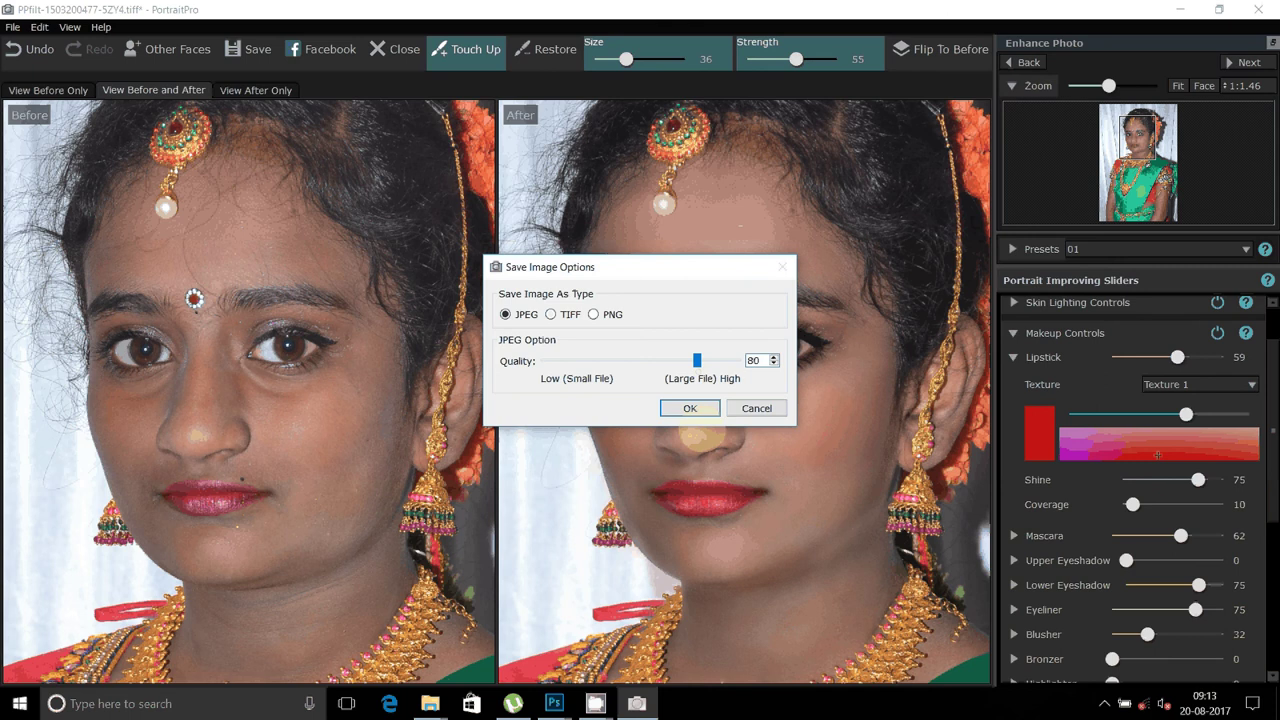
left_click(690, 408)
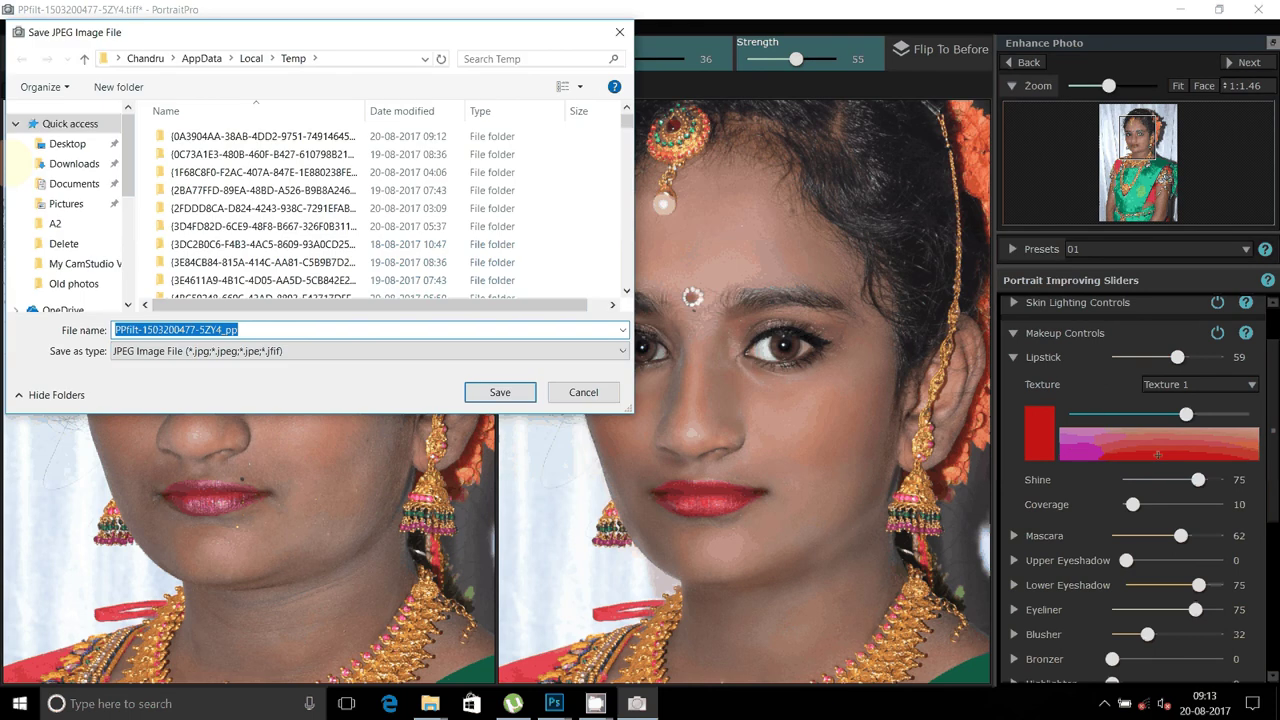
left_click(70, 203)
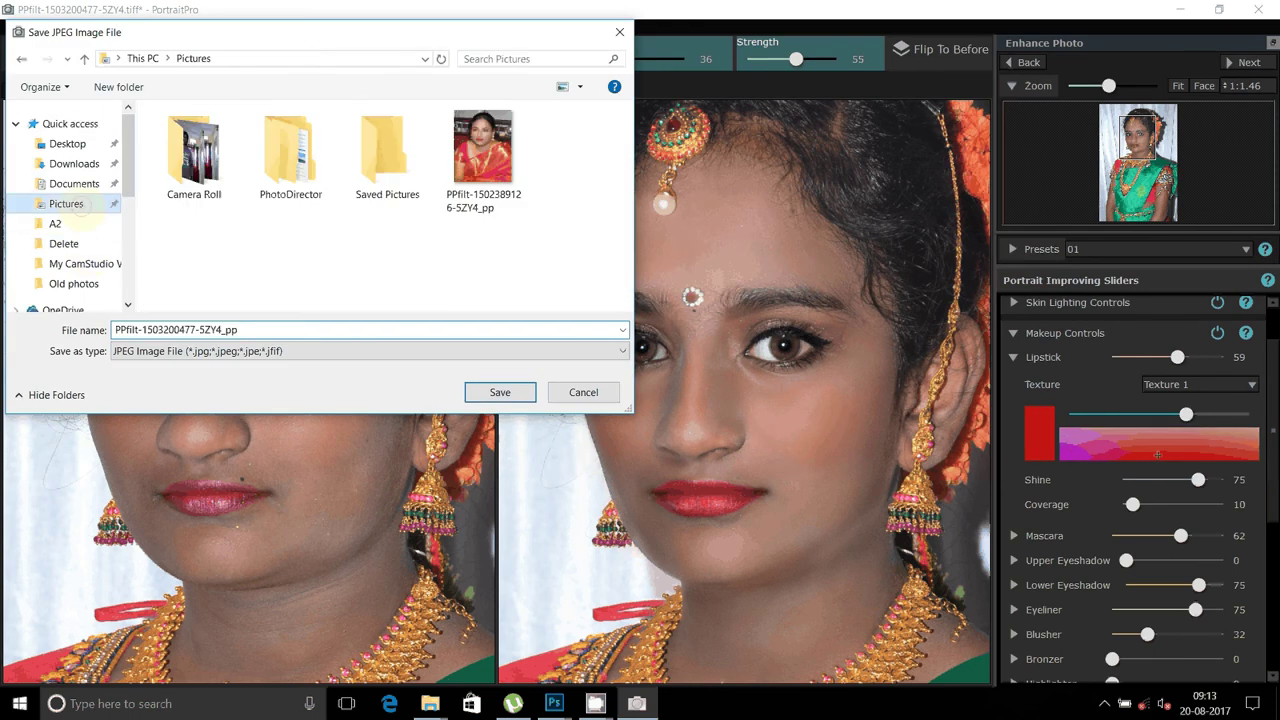
left_click(500, 392)
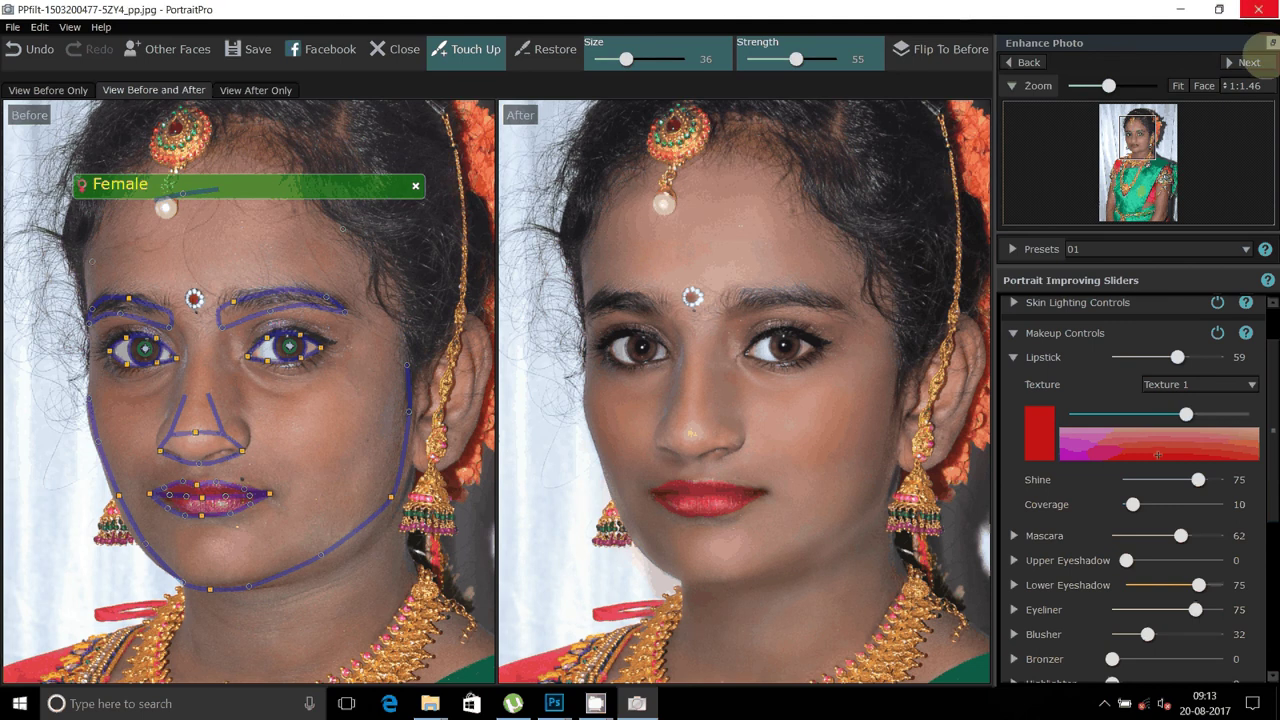
left_click(12, 27)
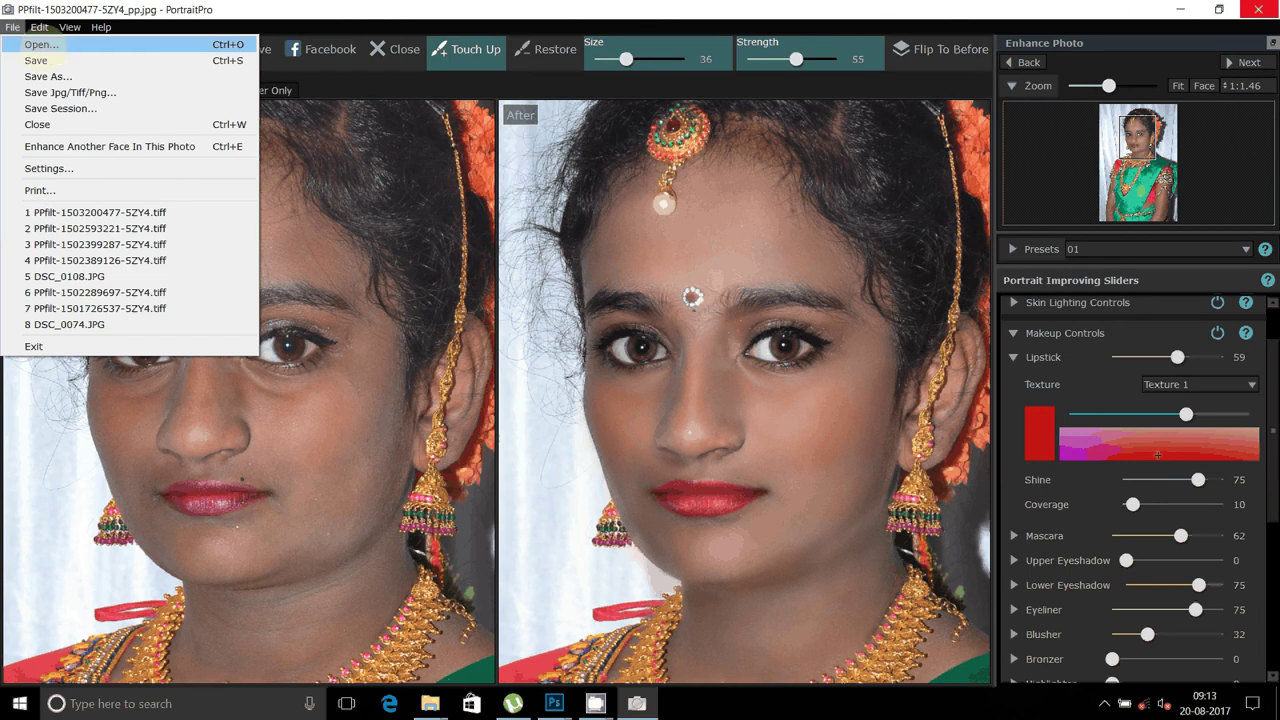
left_click(55, 50)
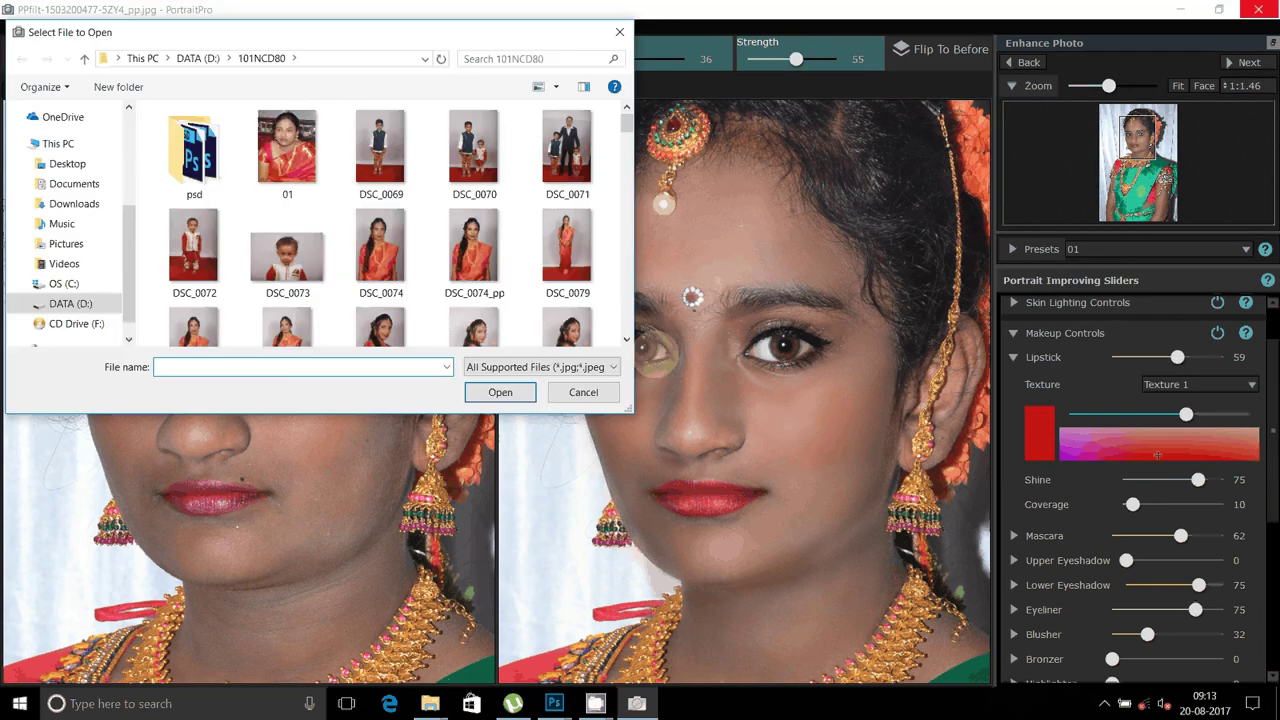
key("Escape")
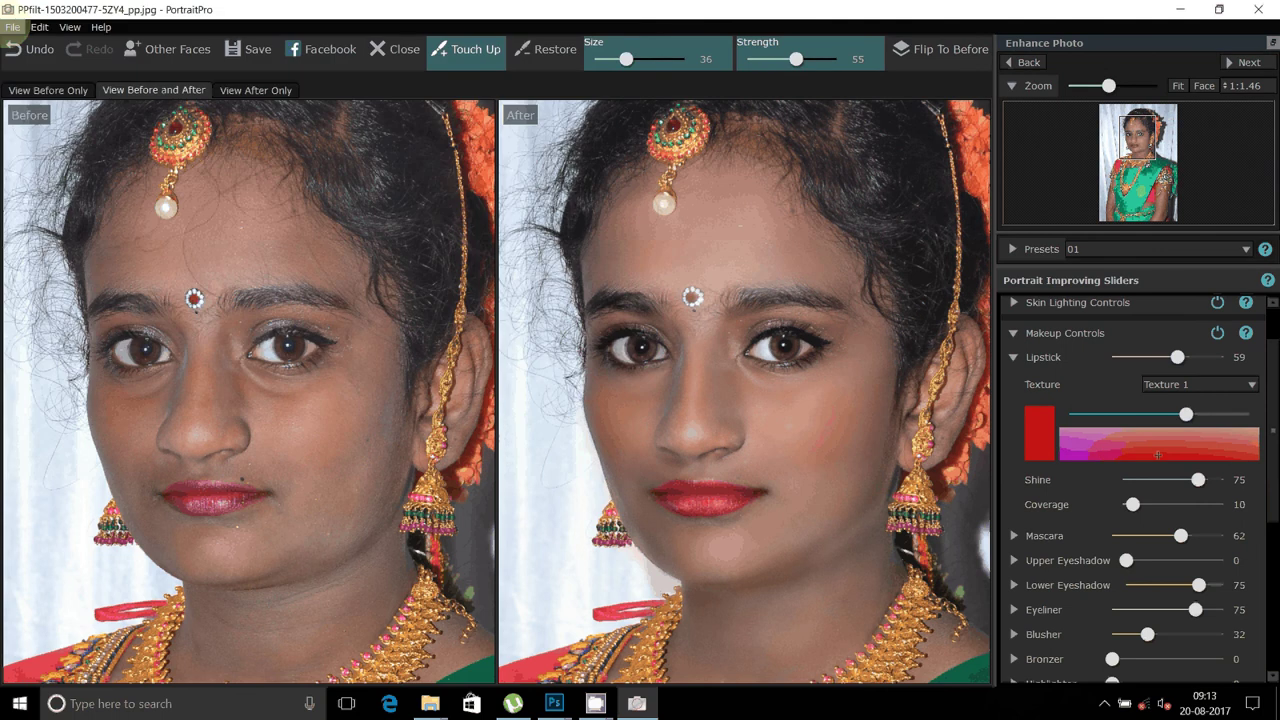
left_click(12, 27)
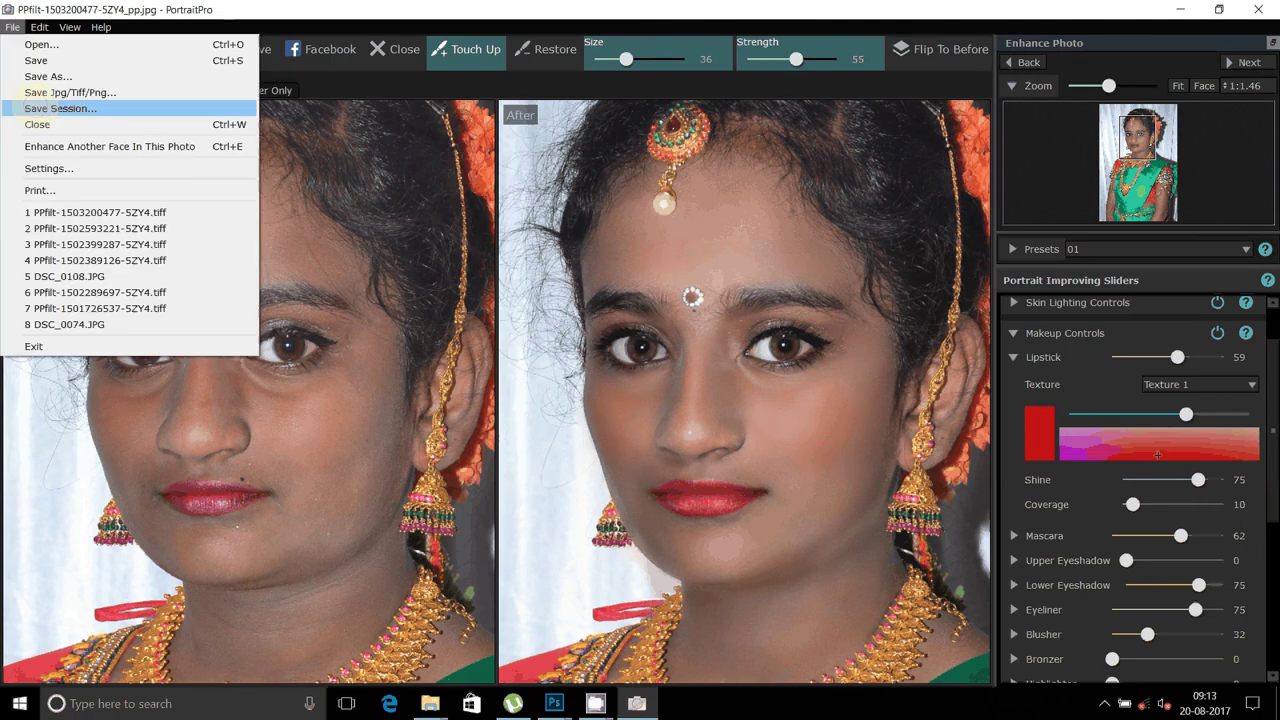
left_click(60, 108)
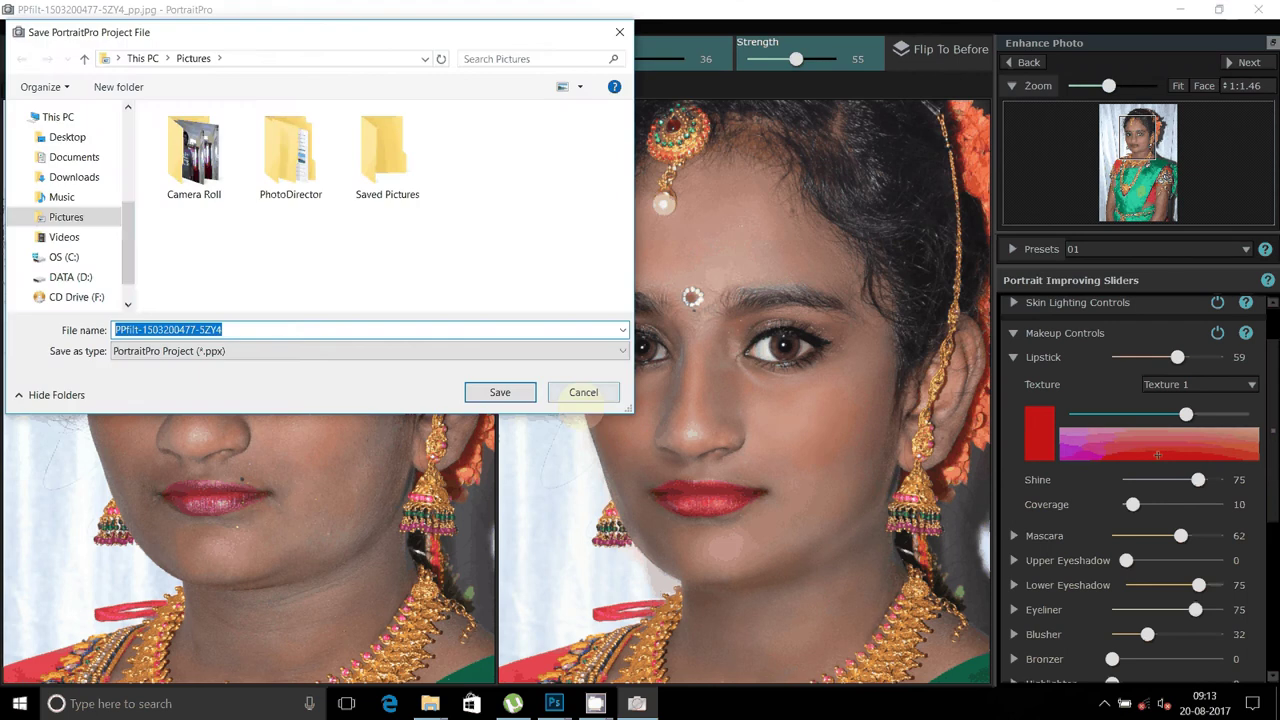
key("Escape")
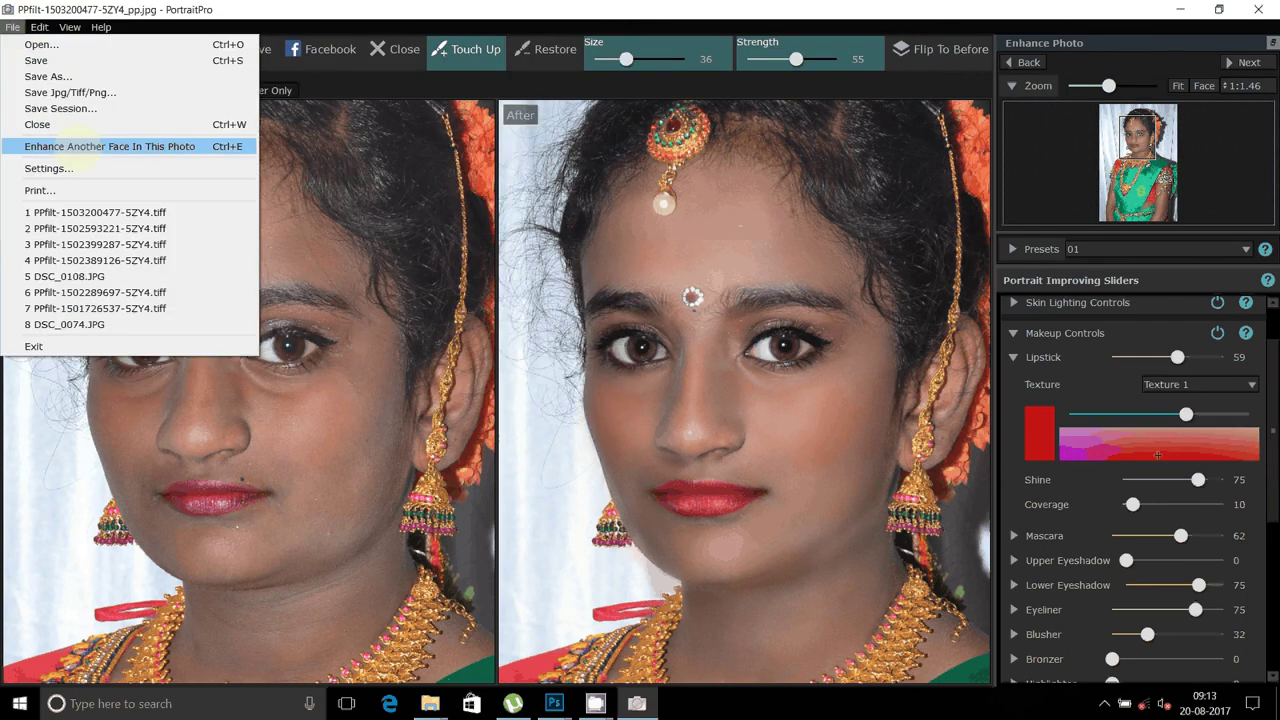
Begin enhancing another face in the photo and turn off automatic update checks in Settings.
left_click(80, 148)
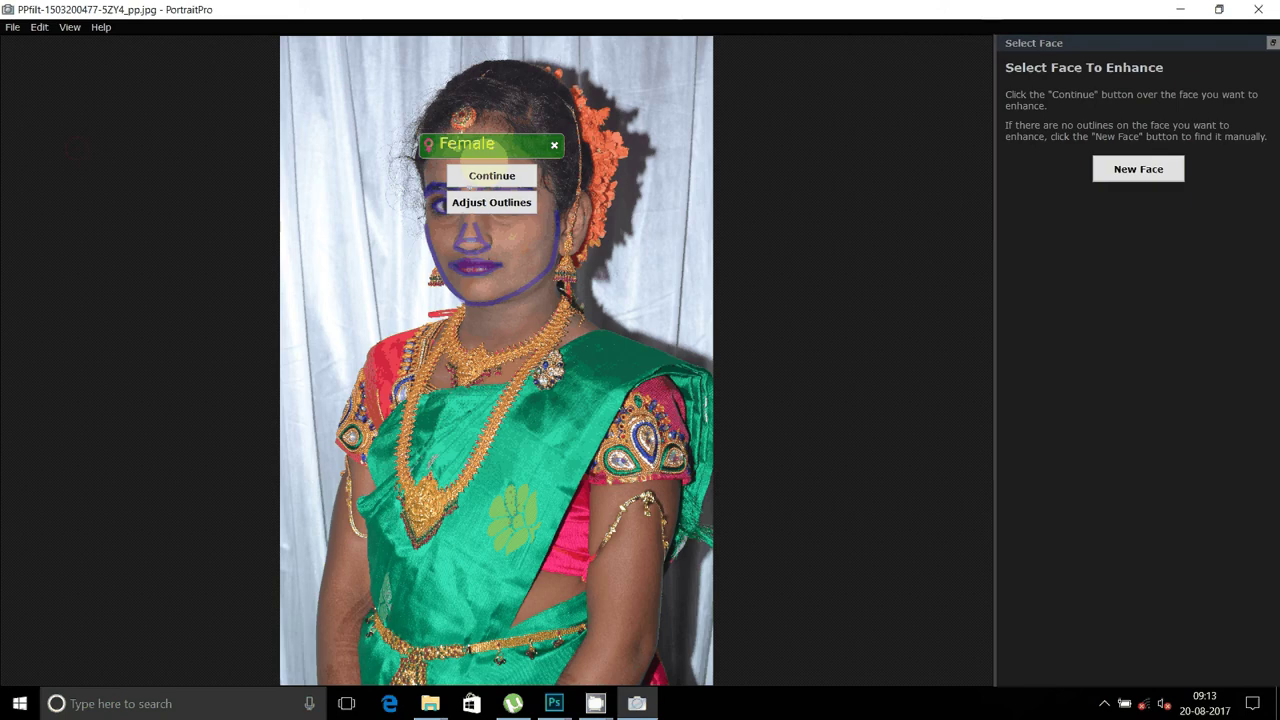
left_click(13, 27)
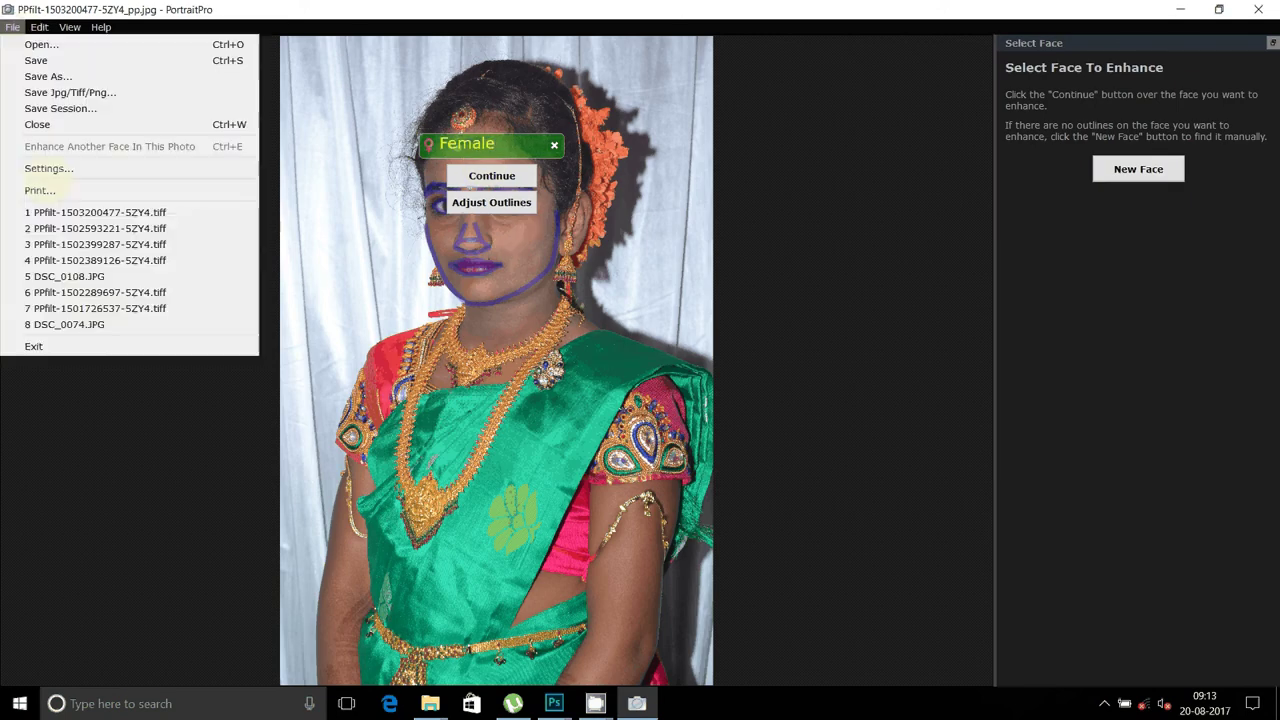
left_click(40, 166)
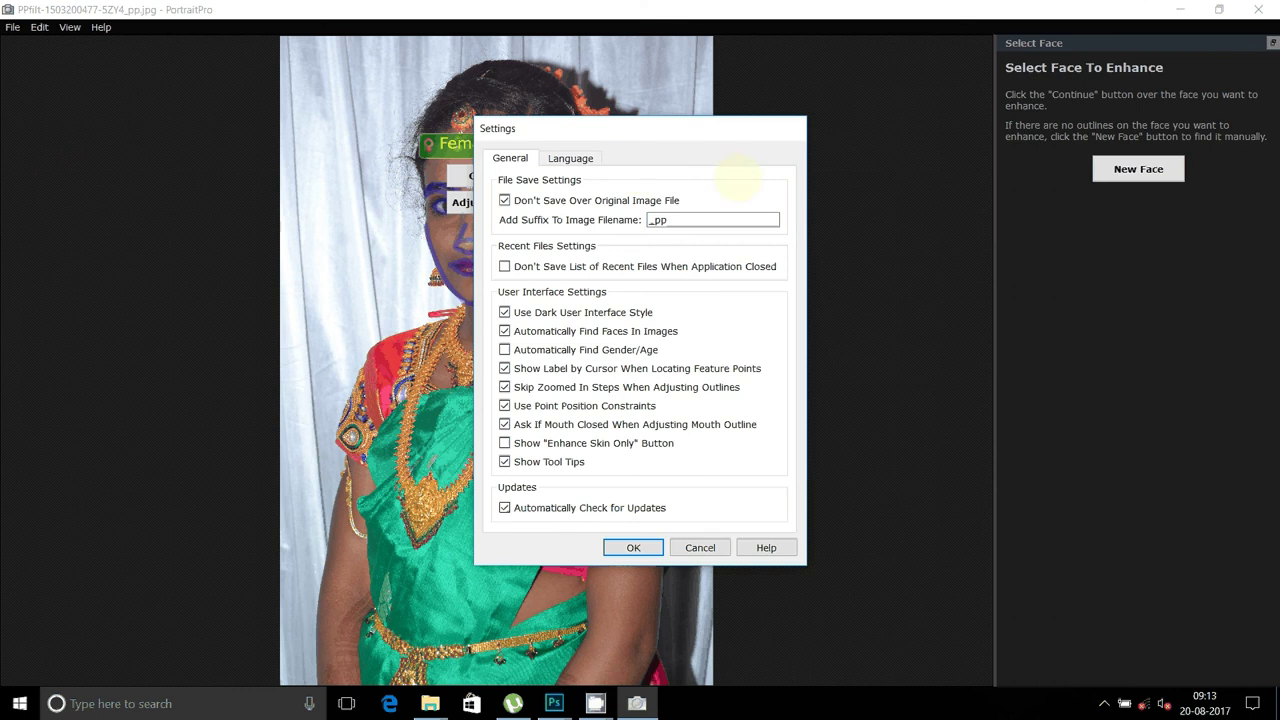
left_click(654, 217)
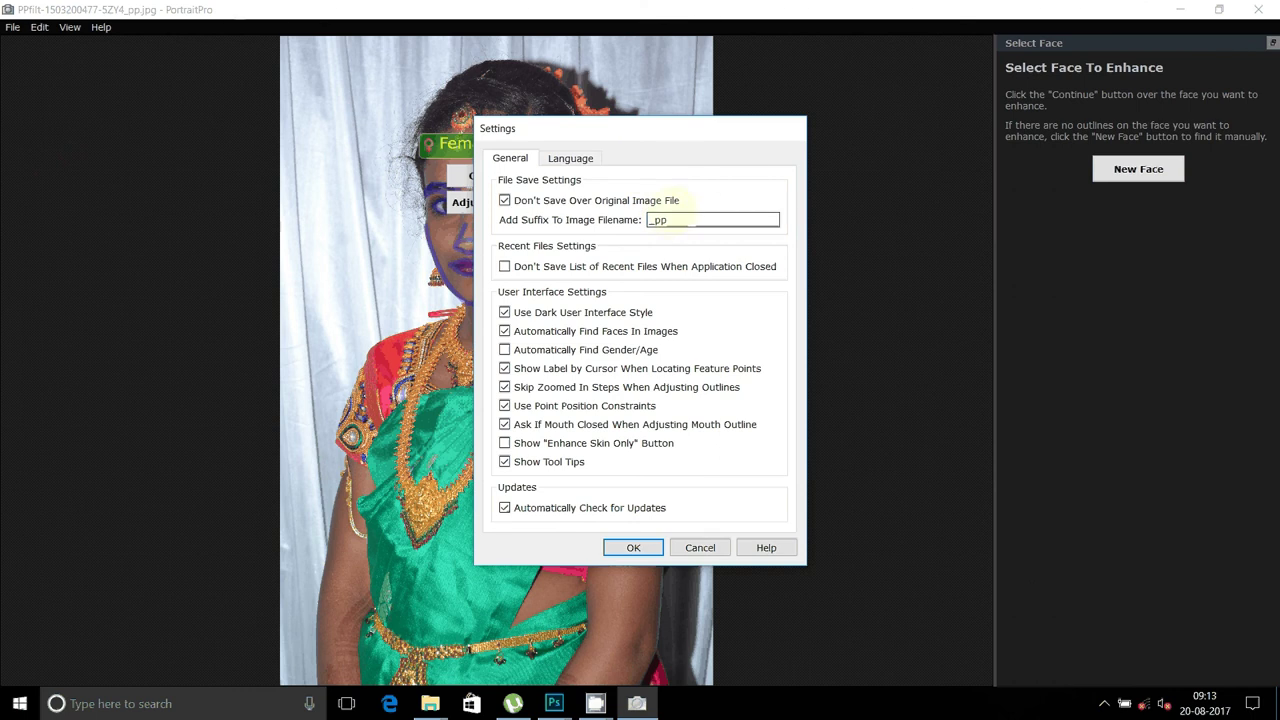
left_click(684, 199)
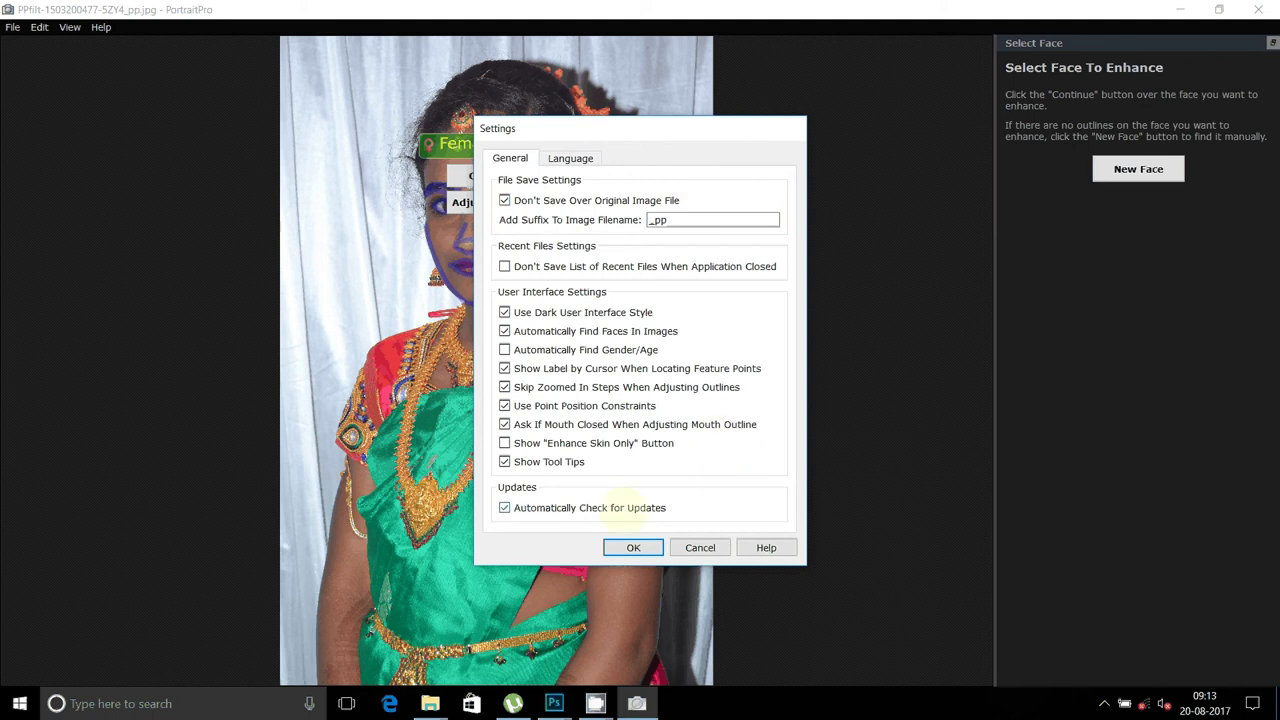
left_click(505, 508)
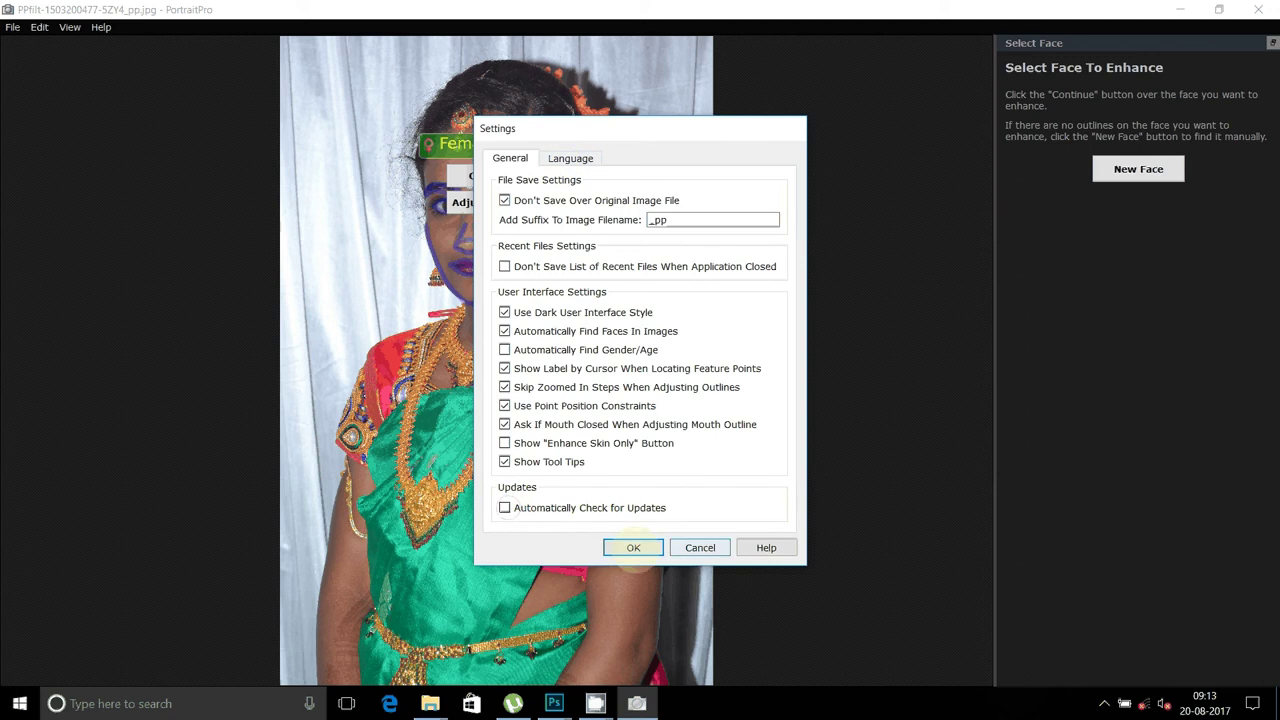
left_click(633, 548)
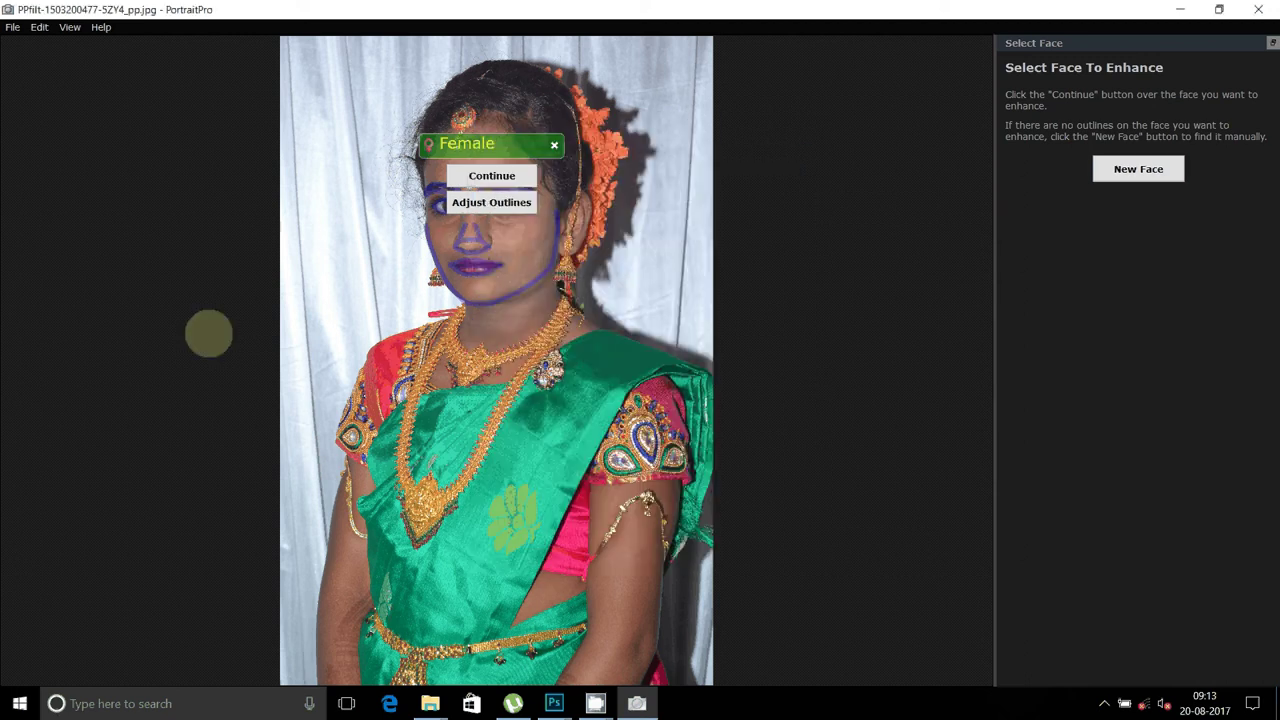
Look through the Edit, View and Help menus.
left_click(39, 27)
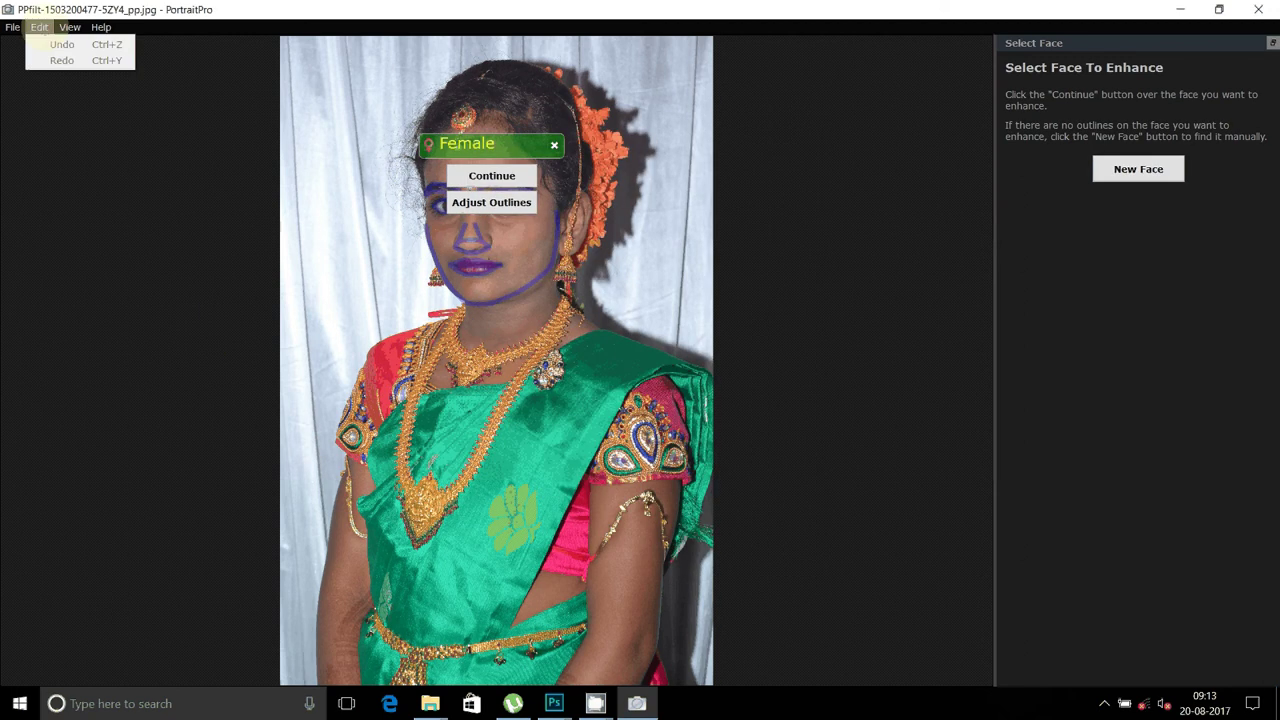
left_click(69, 27)
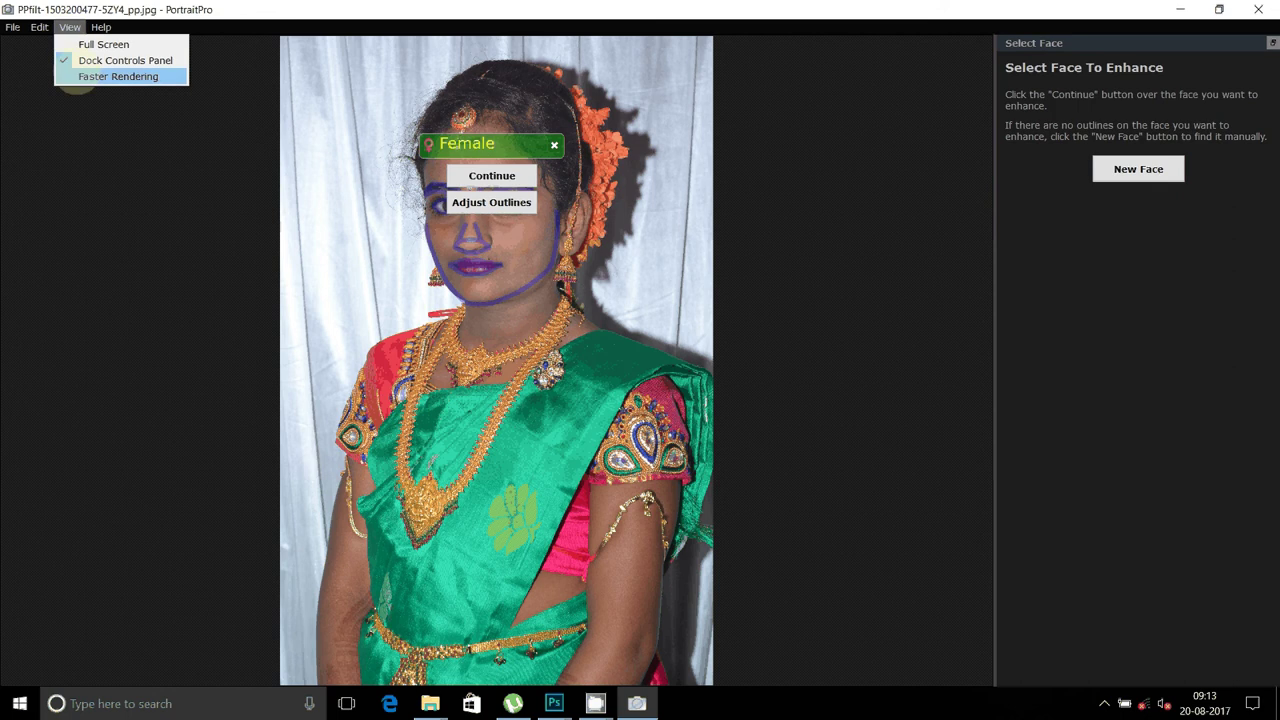
left_click(100, 27)
left_click(12, 27)
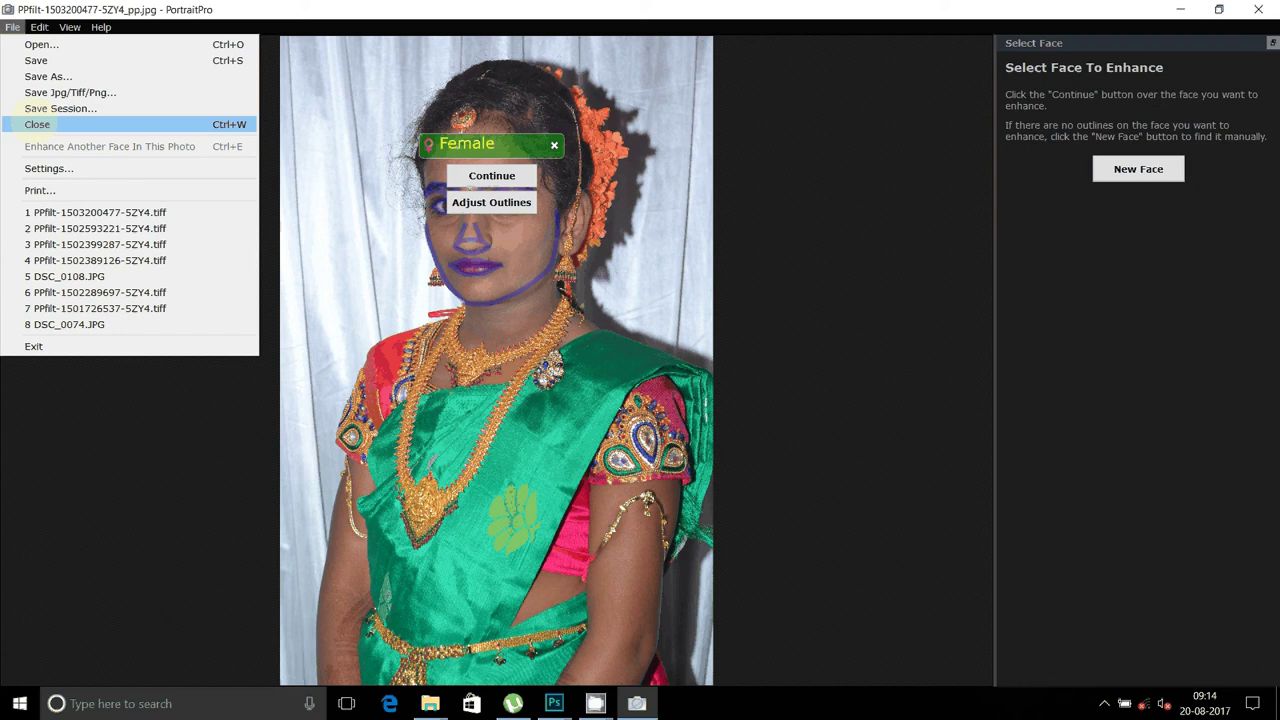
Close the retouched photo and exit PortraitPro back to Photoshop.
left_click(37, 124)
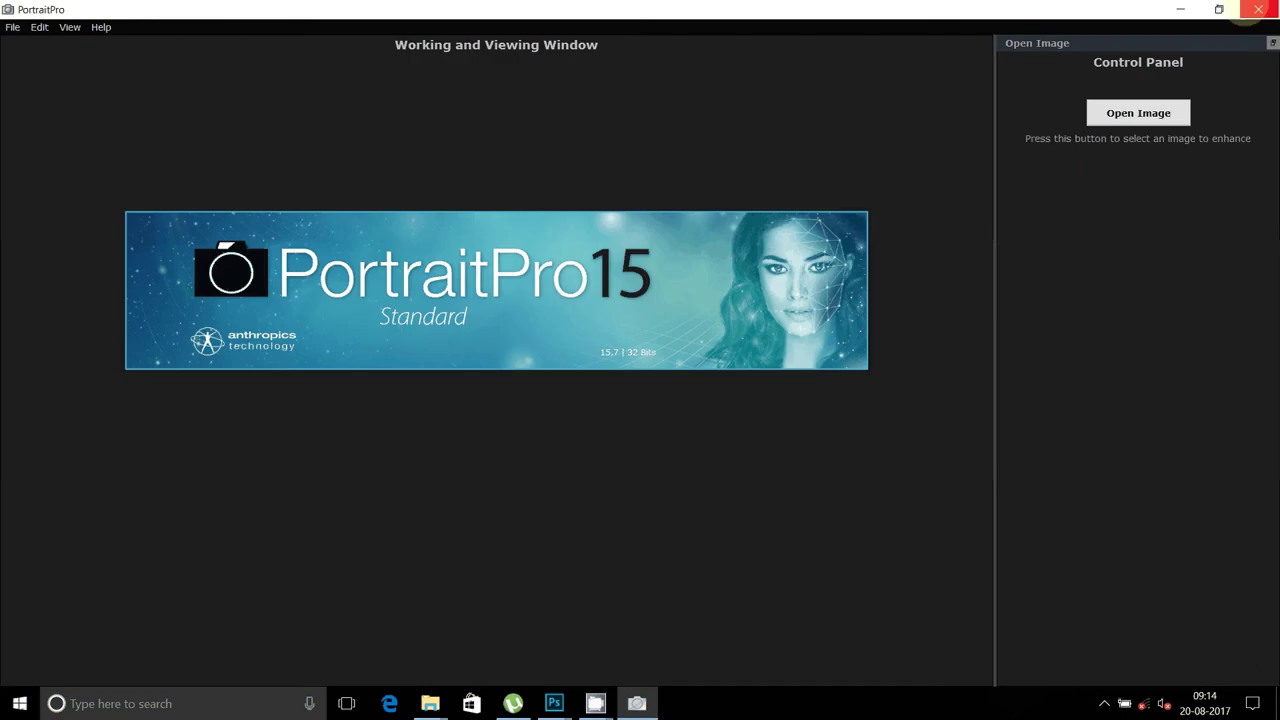
left_click(1219, 9)
left_click(1195, 105)
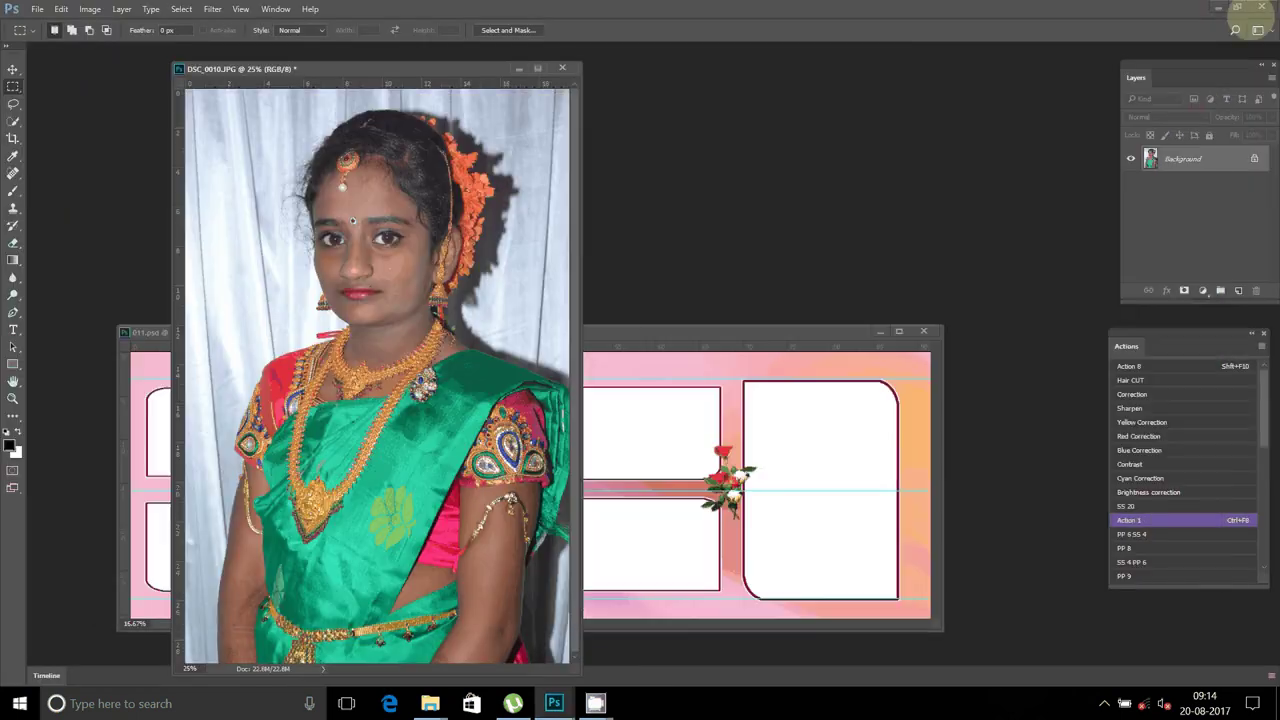
Close DSC_0010.JPG without saving and bring up the Open dialog.
left_click(562, 68)
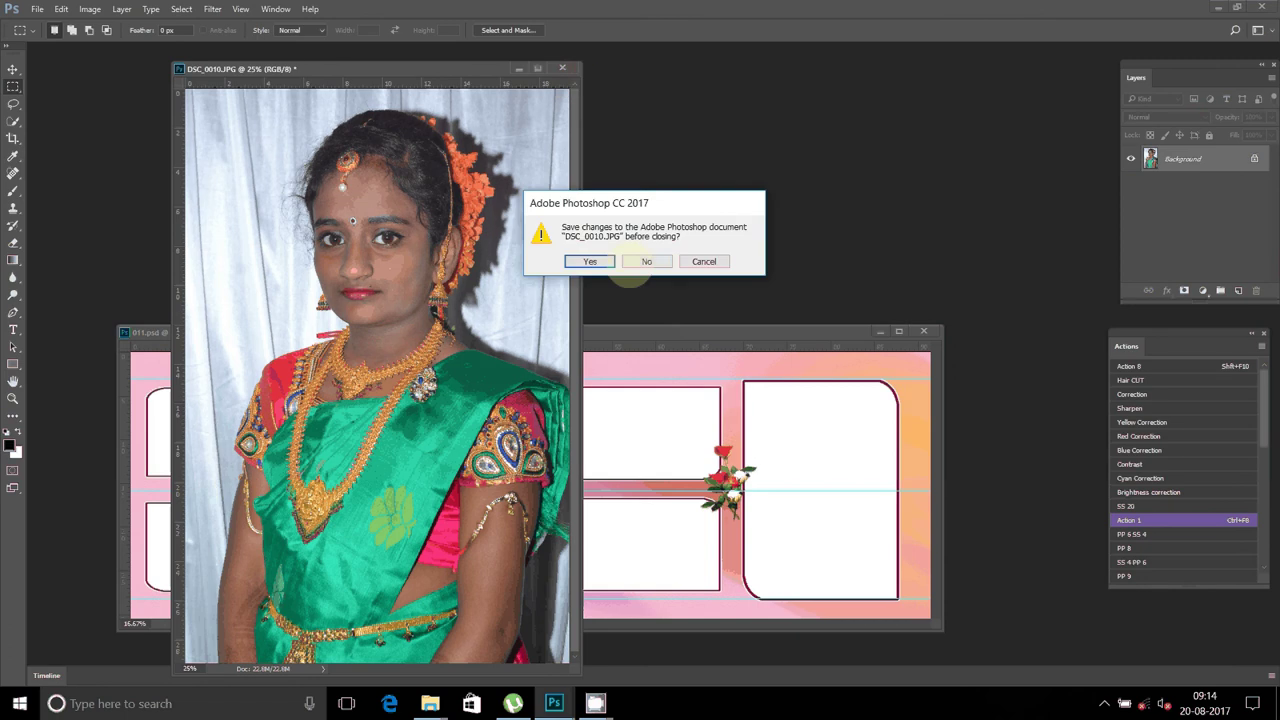
left_click(646, 261)
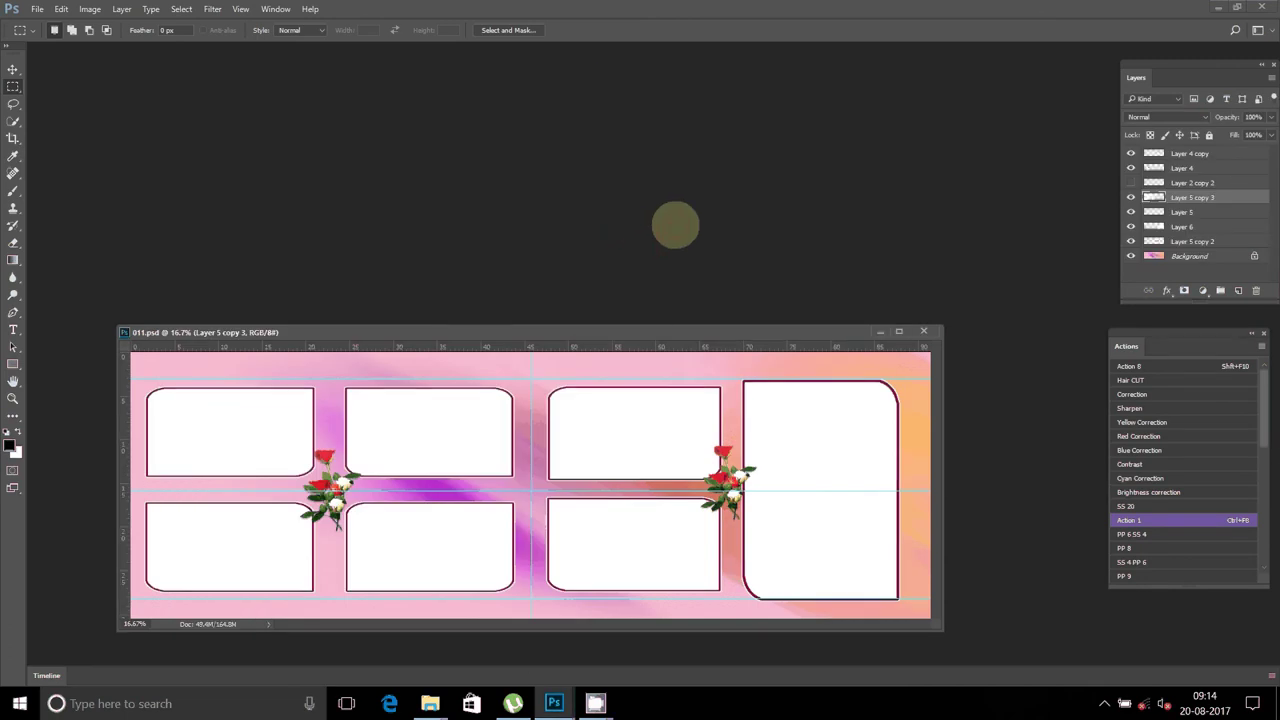
double_click(672, 225)
left_click(66, 224)
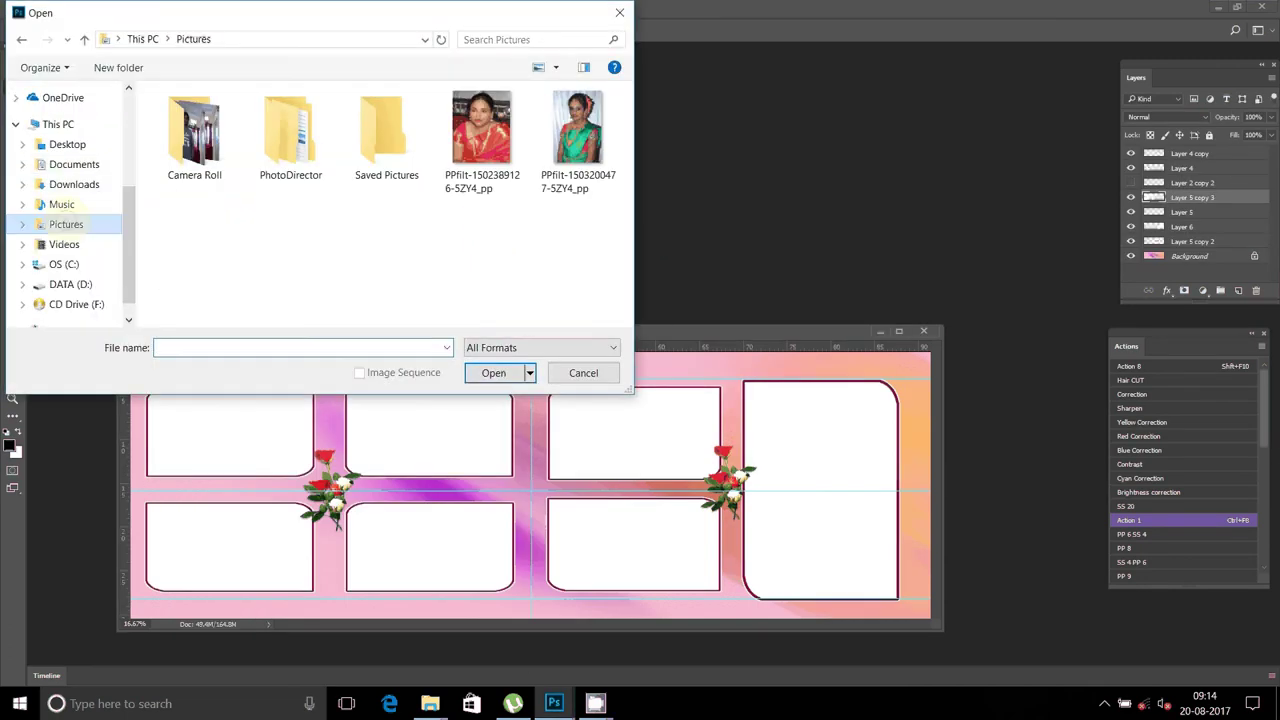
double_click(578, 130)
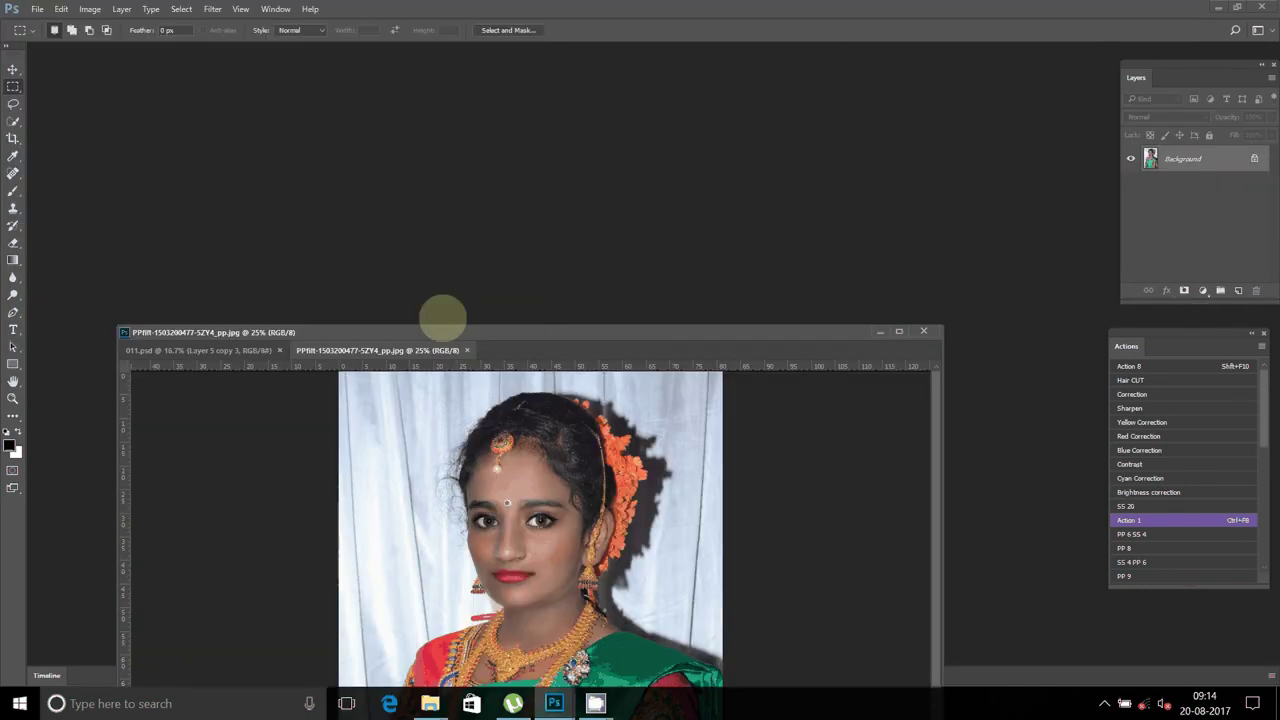
left_click_drag(417, 349, 394, 73)
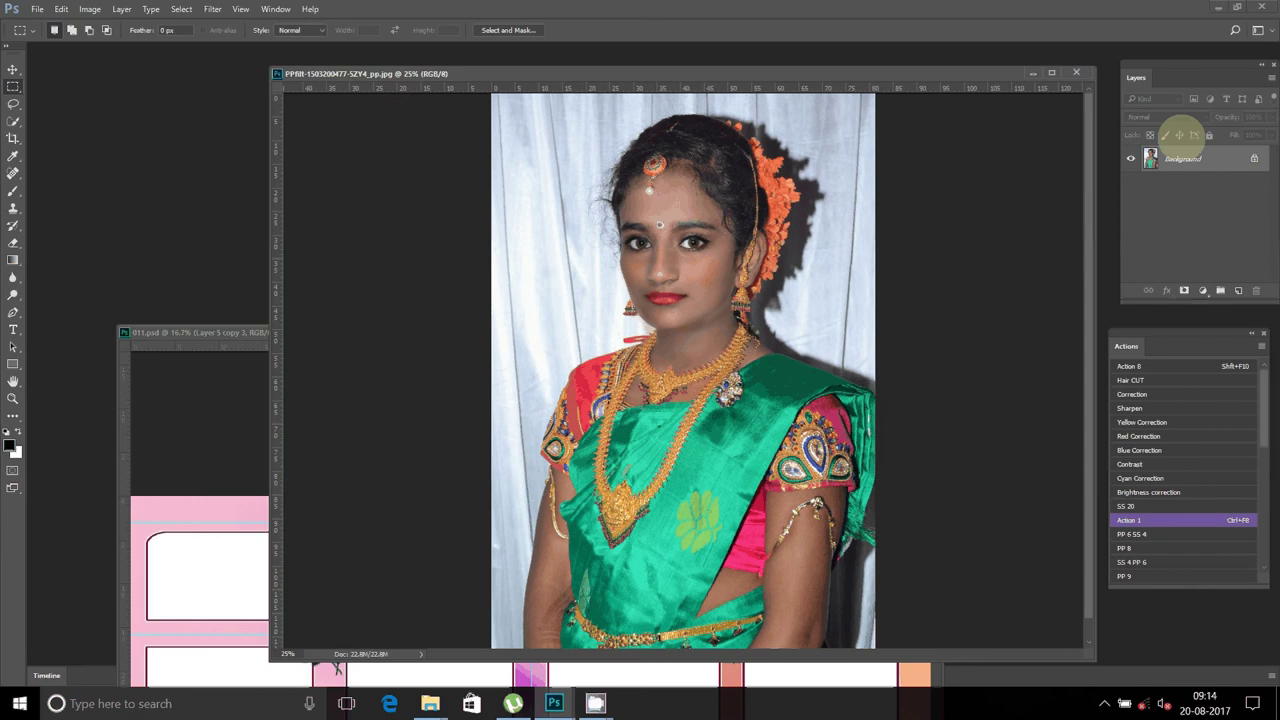
left_click(1149, 394)
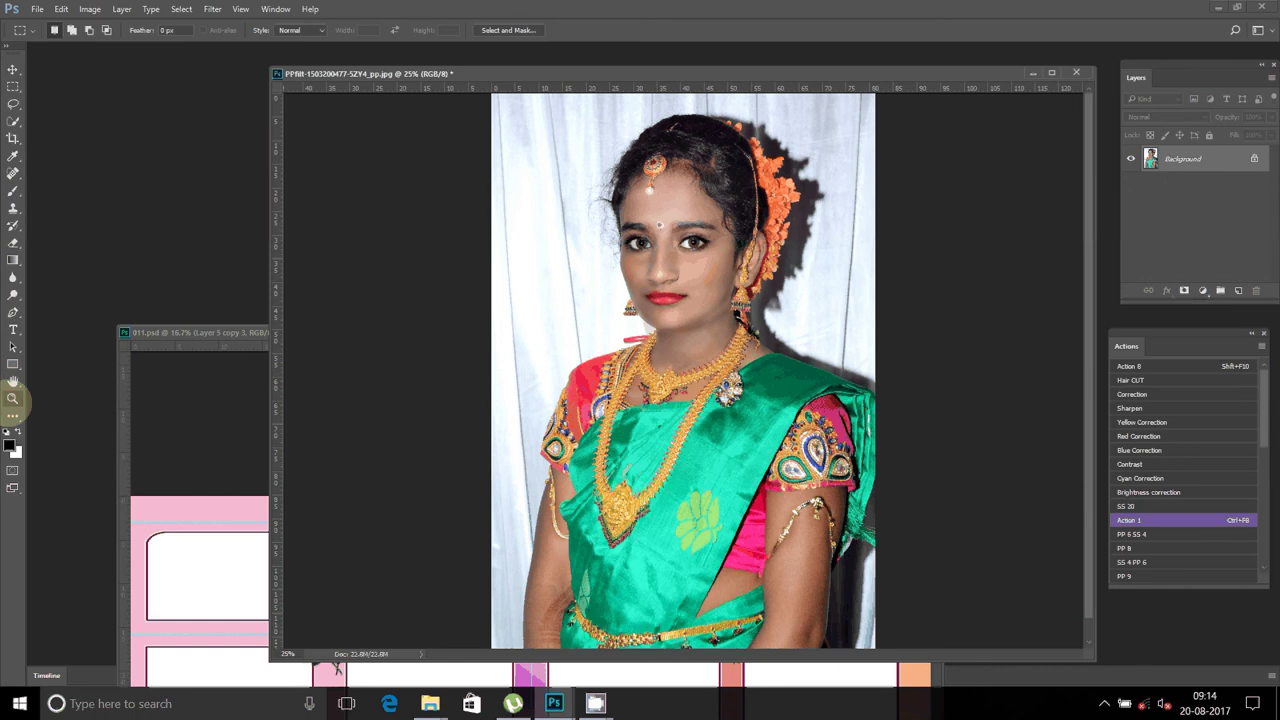
Zoom into the face at 100% to inspect it, then fit the photo on screen.
left_click(13, 398)
left_click(689, 262)
left_click(689, 262)
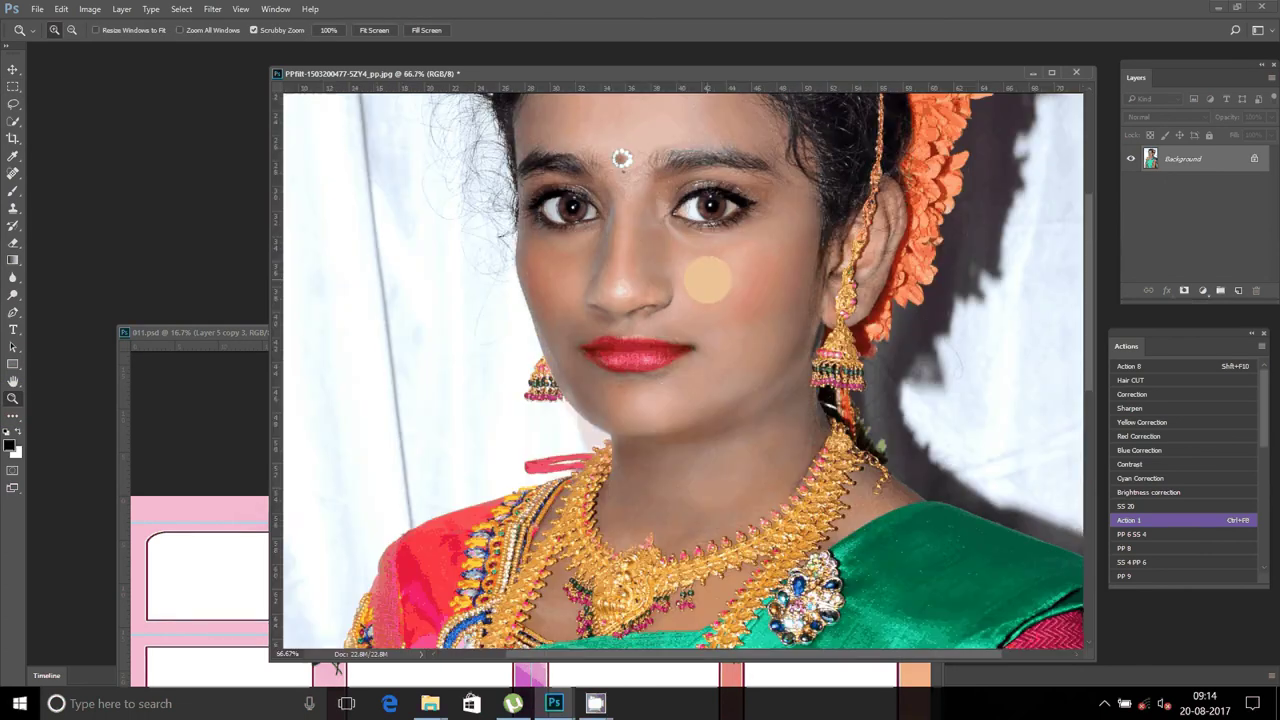
scroll(707, 281, "up", 1)
left_click(108, 30)
left_click(624, 345)
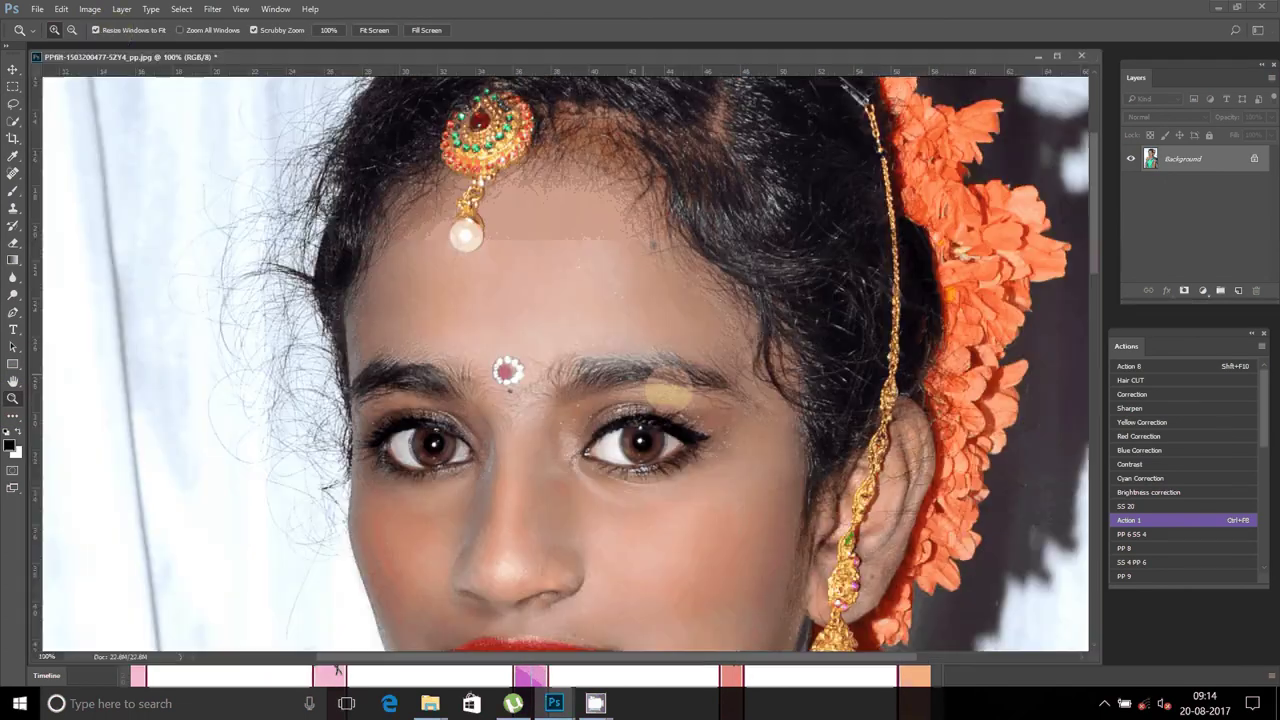
scroll(668, 395, "down", 2)
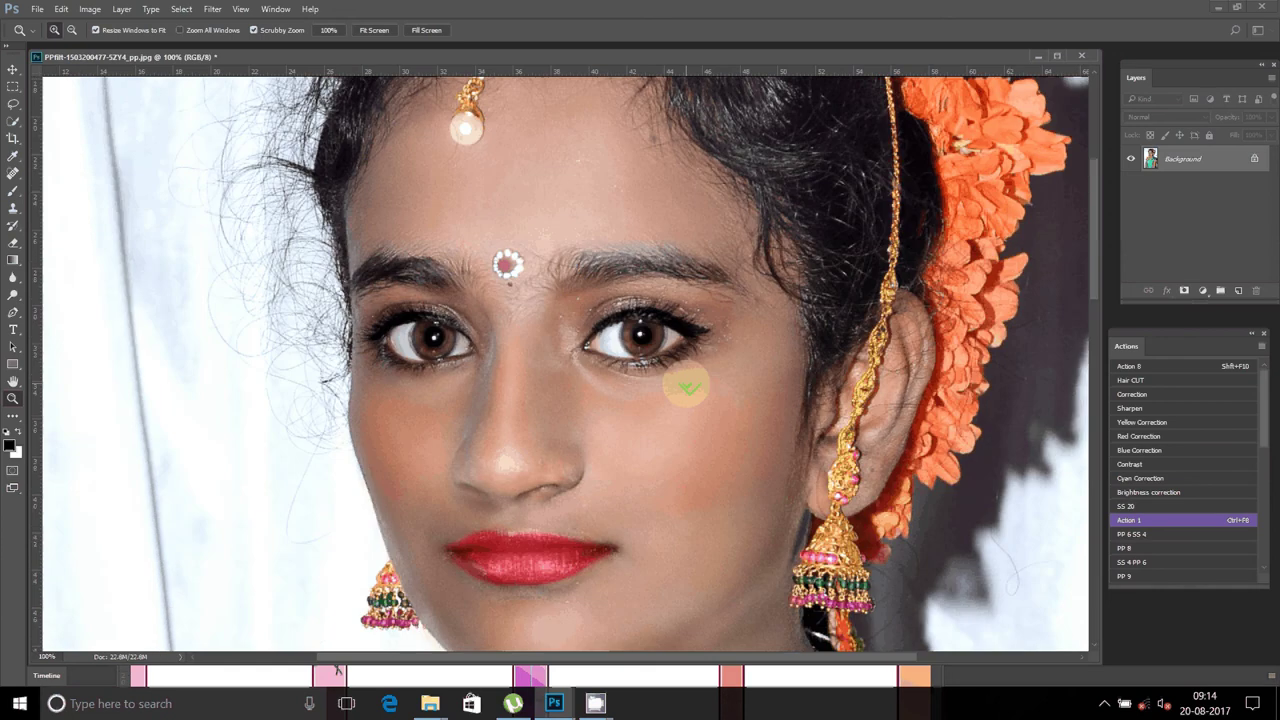
scroll(688, 388, "down", 2)
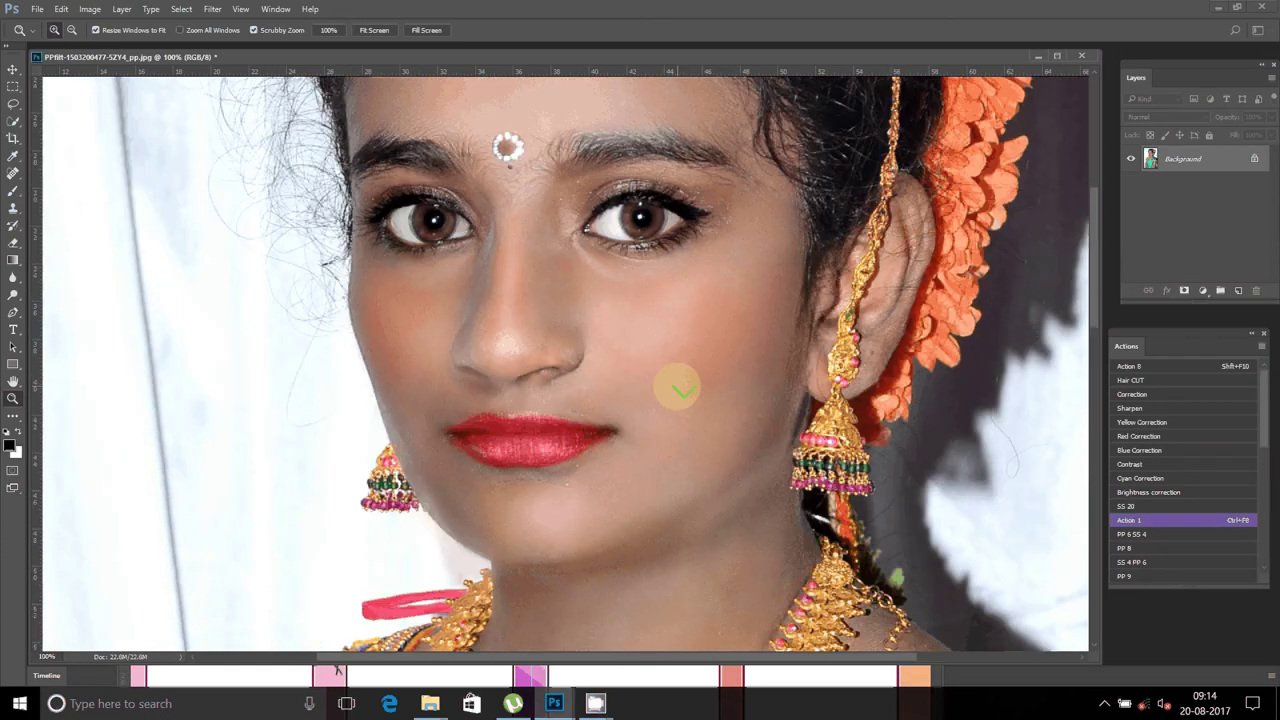
key("ctrl+0")
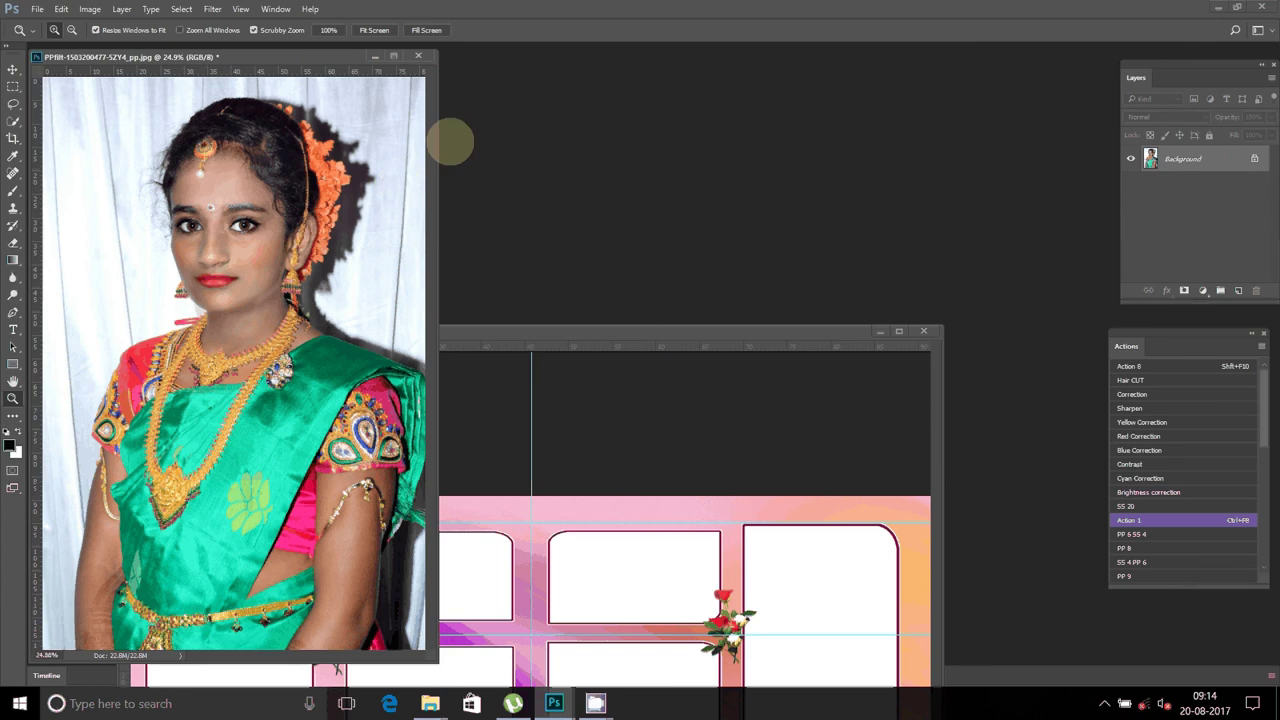
Close the retouched photo without saving and reposition the 011.psd album window.
left_click(418, 55)
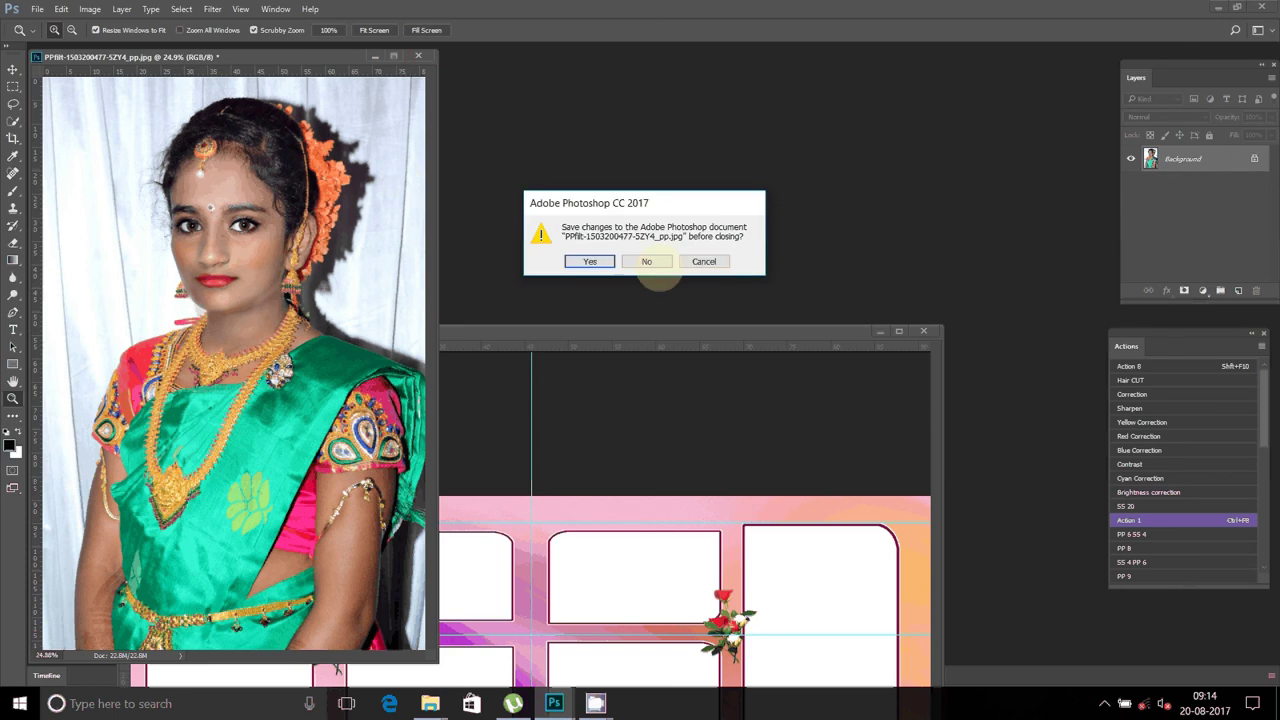
left_click(651, 260)
left_click_drag(711, 331, 673, 130)
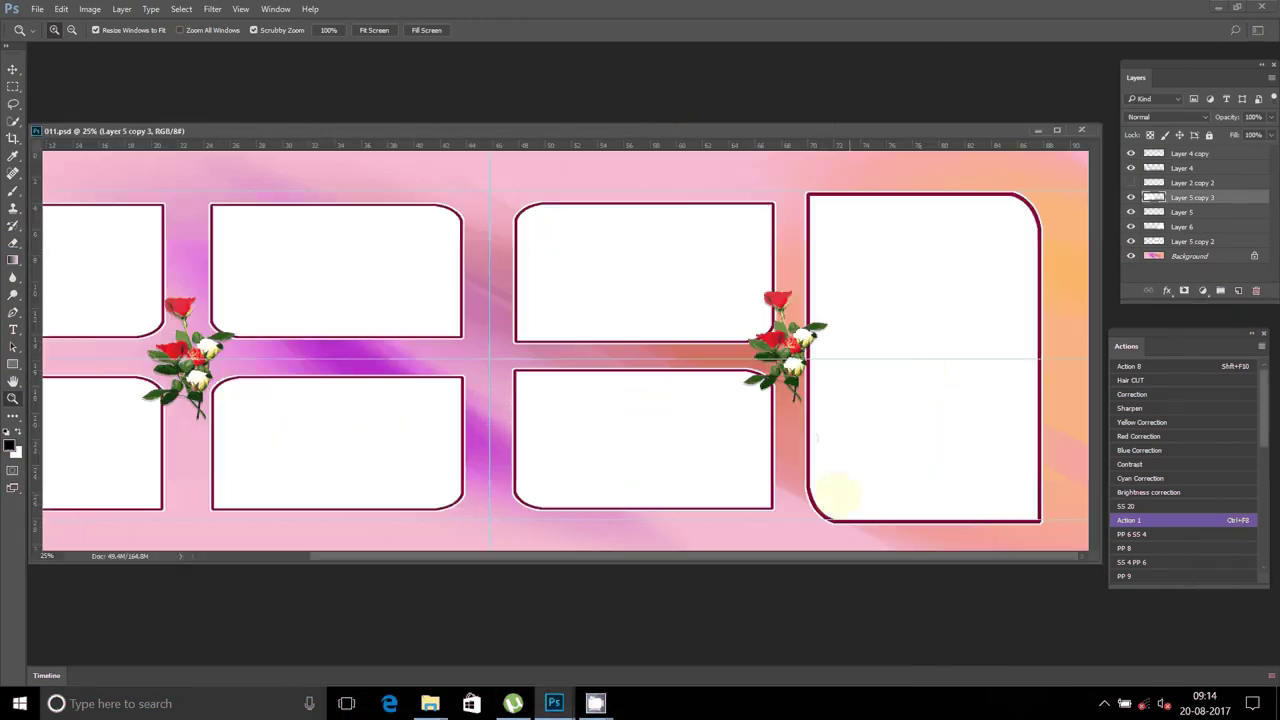
Zoom from 33.3% to 50% on the roses and tall right-hand frame.
left_click(920, 366)
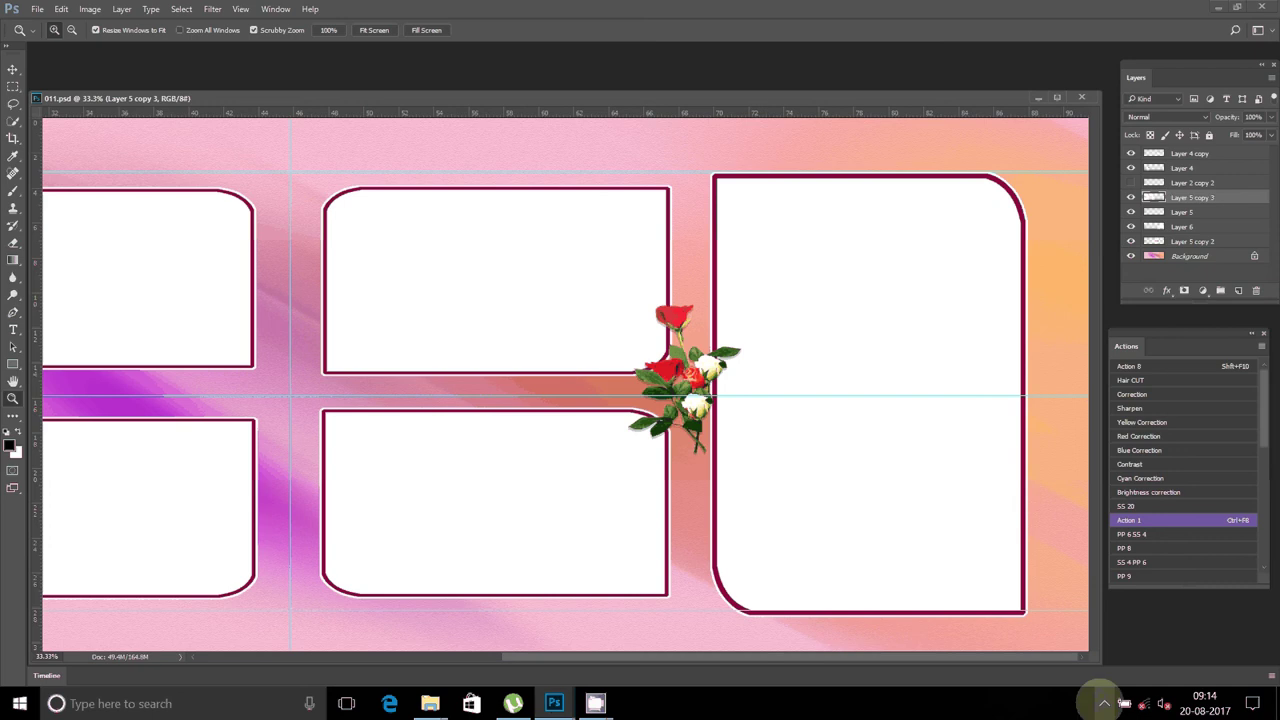
left_click(1103, 703)
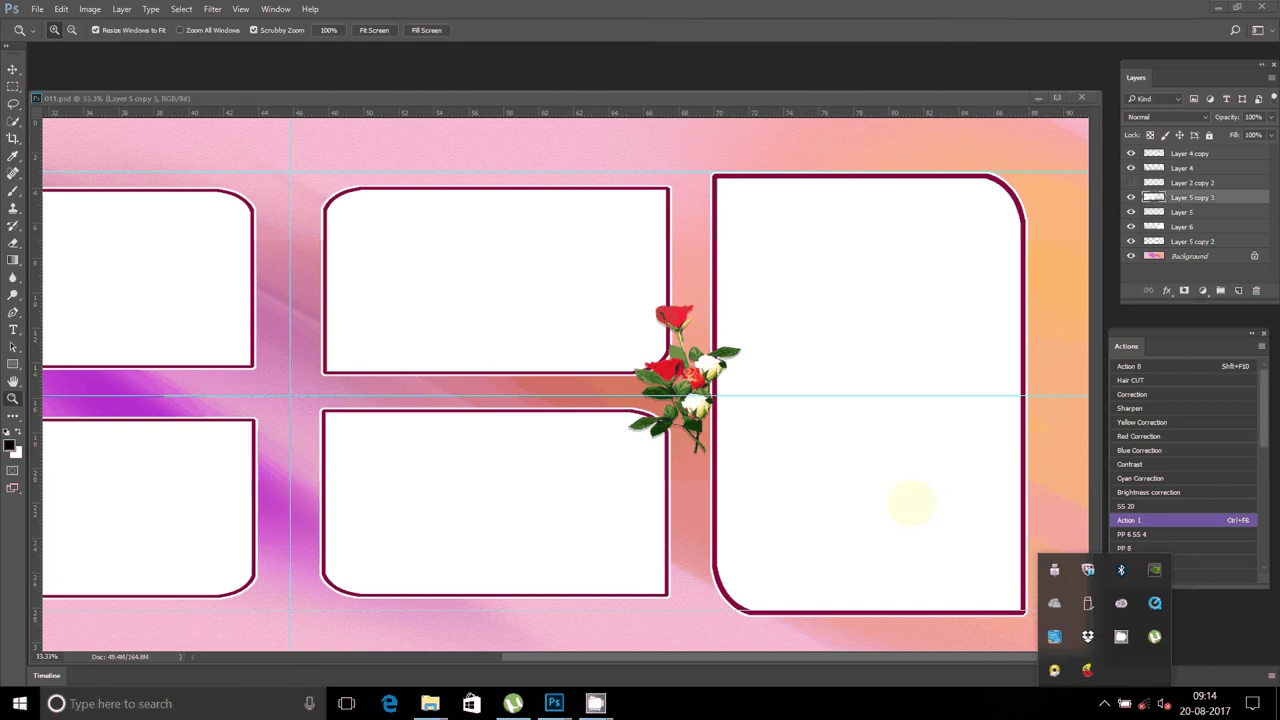
left_click(13, 70)
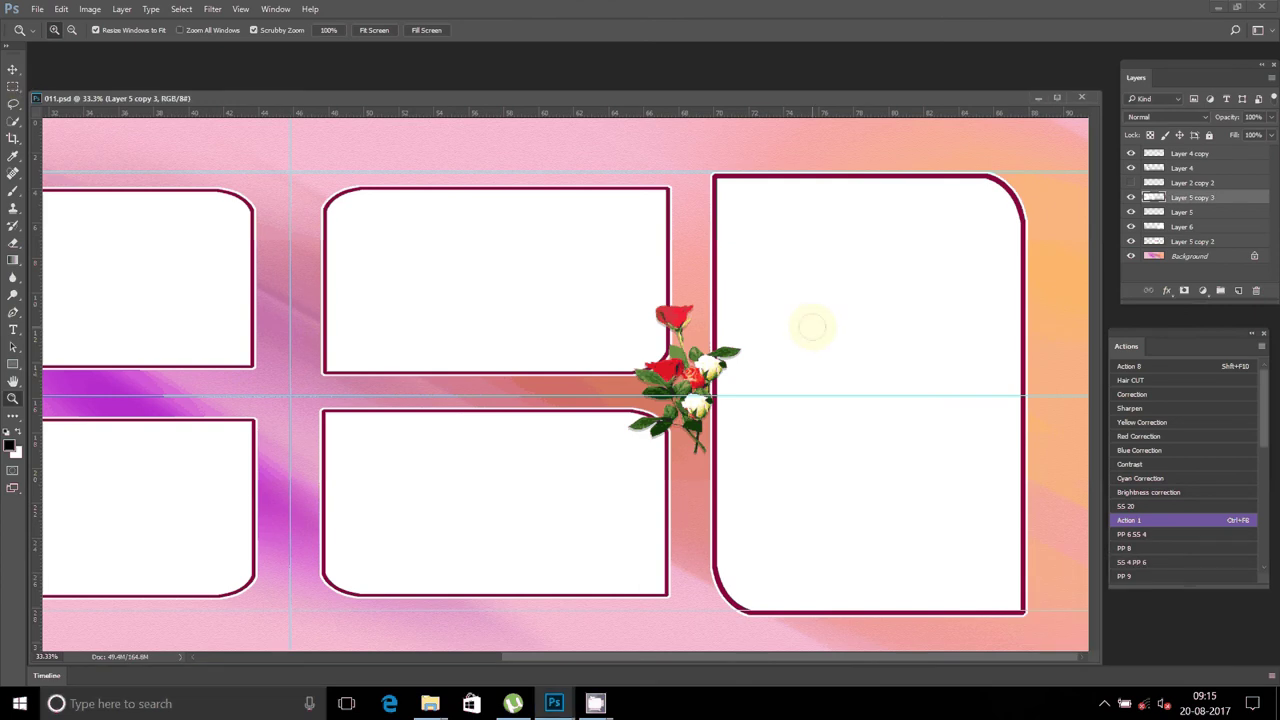
left_click(811, 325)
Zoom to 66.7% on the tall frame, dismissing the Kannada typing tool's tray options.
left_click(1104, 700)
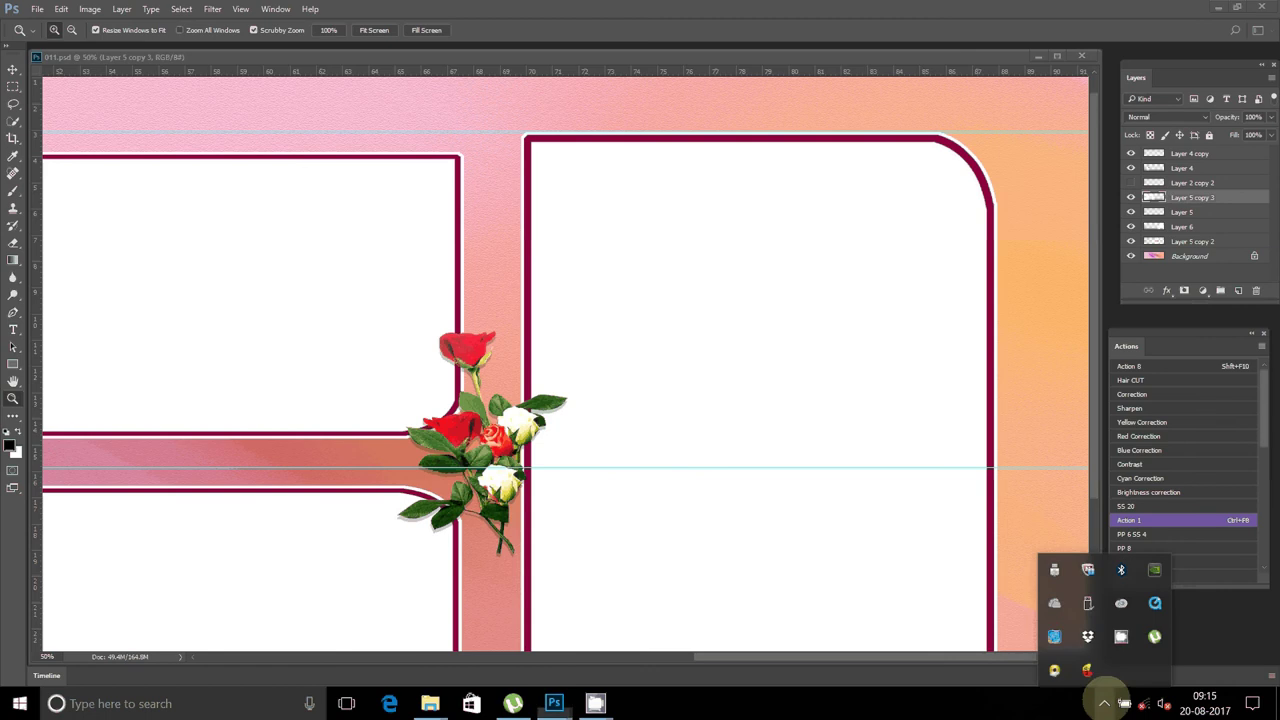
right_click(1087, 670)
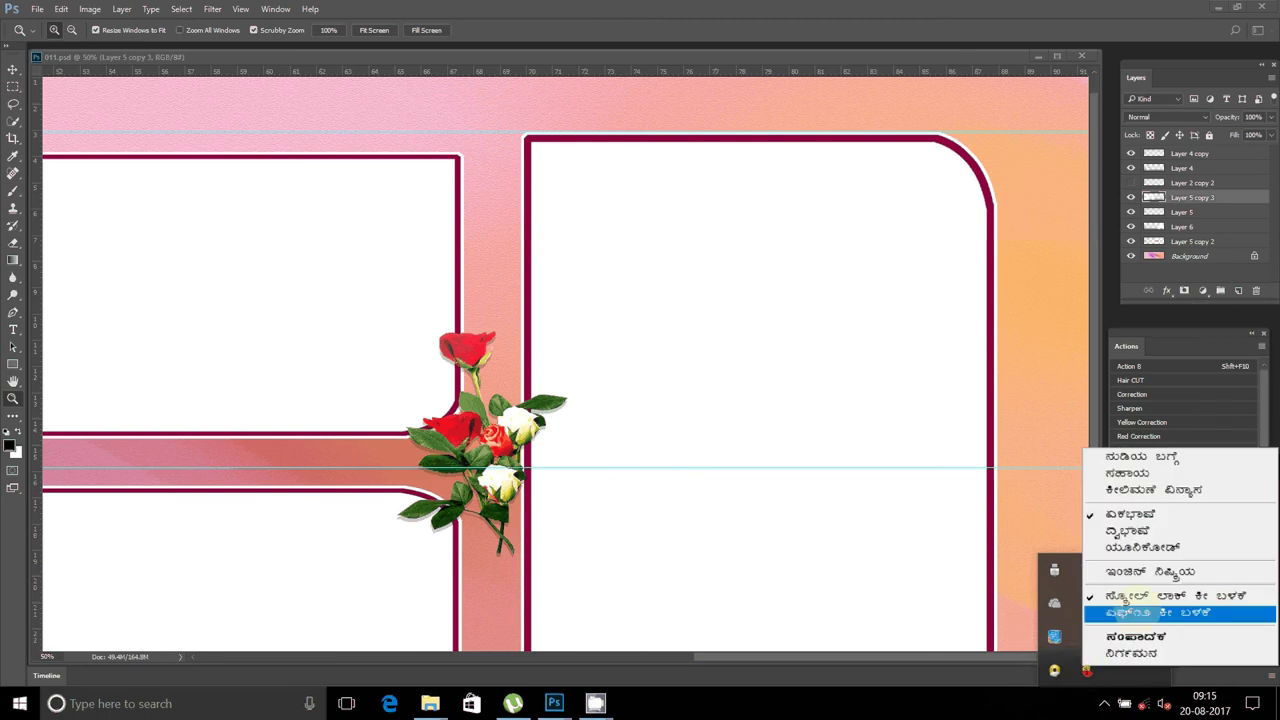
left_click(1127, 610)
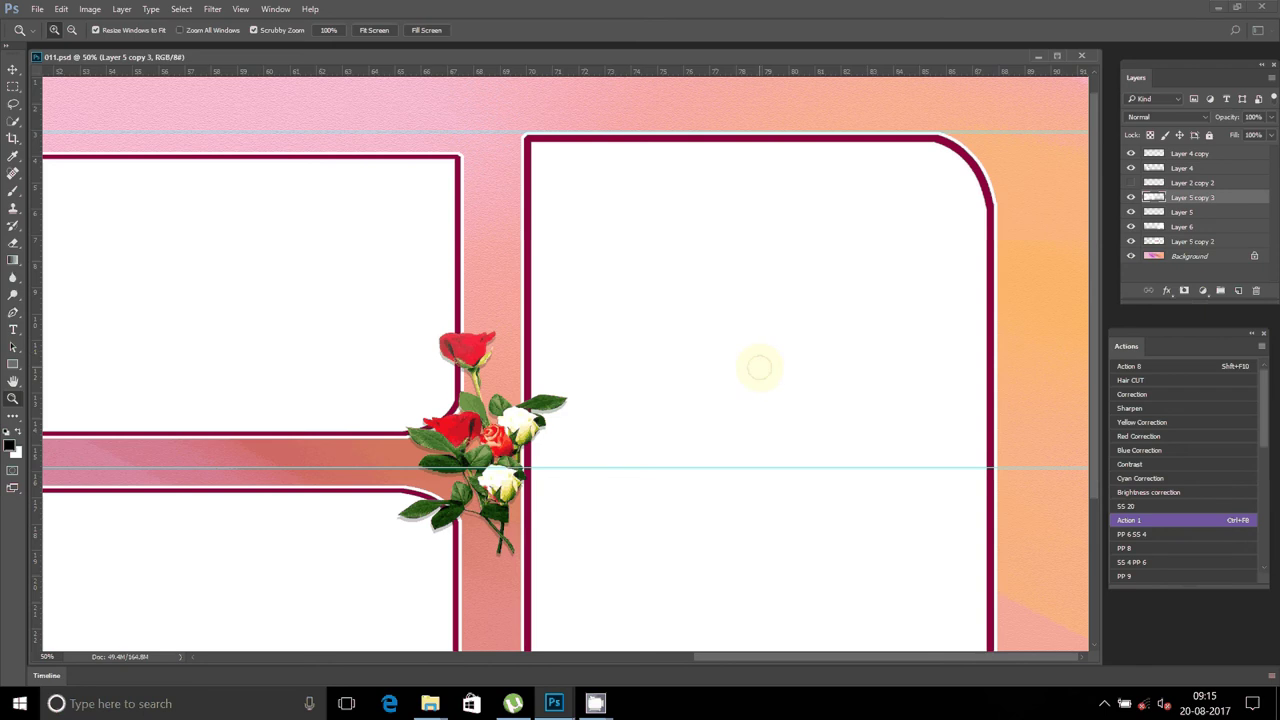
left_click(759, 367)
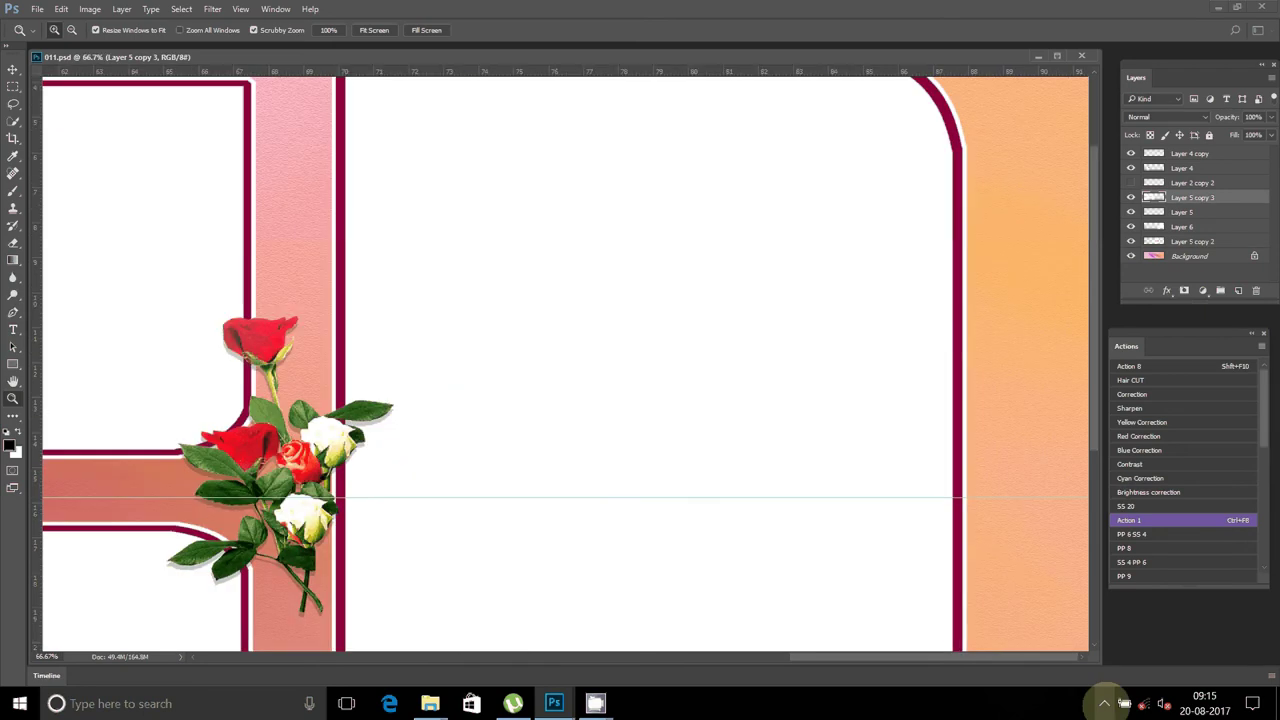
left_click(1104, 703)
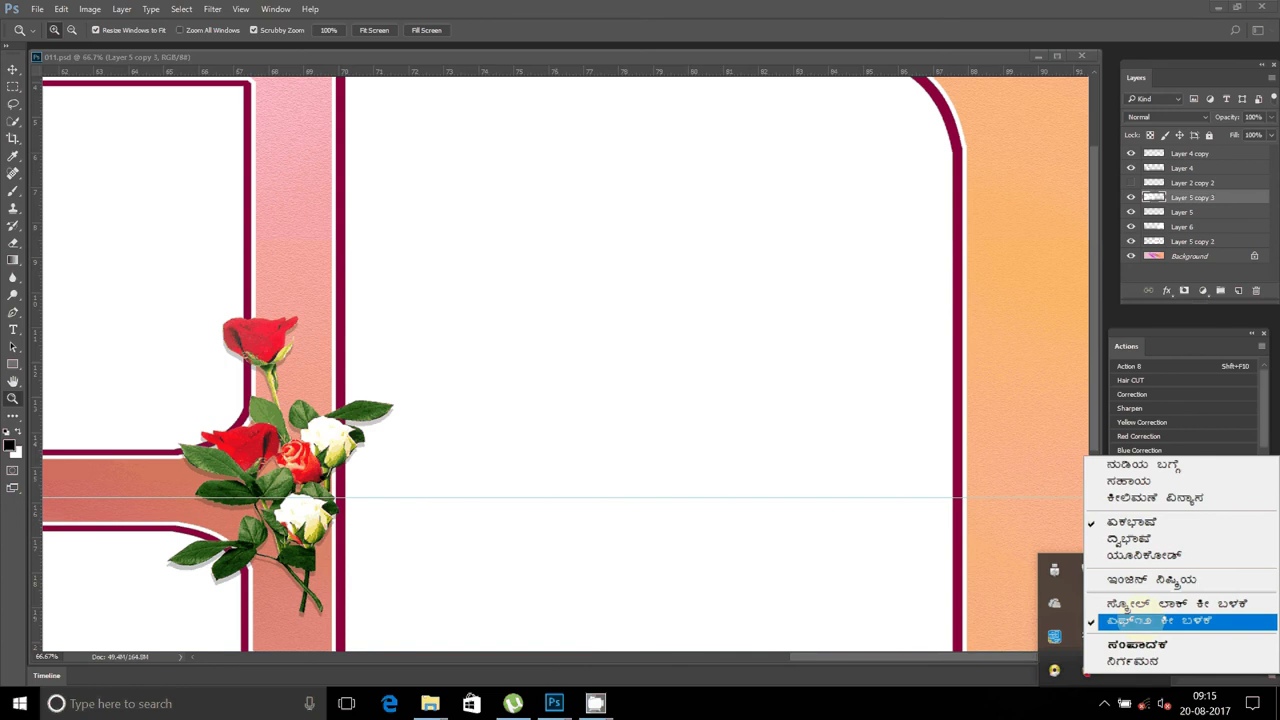
left_click(846, 538)
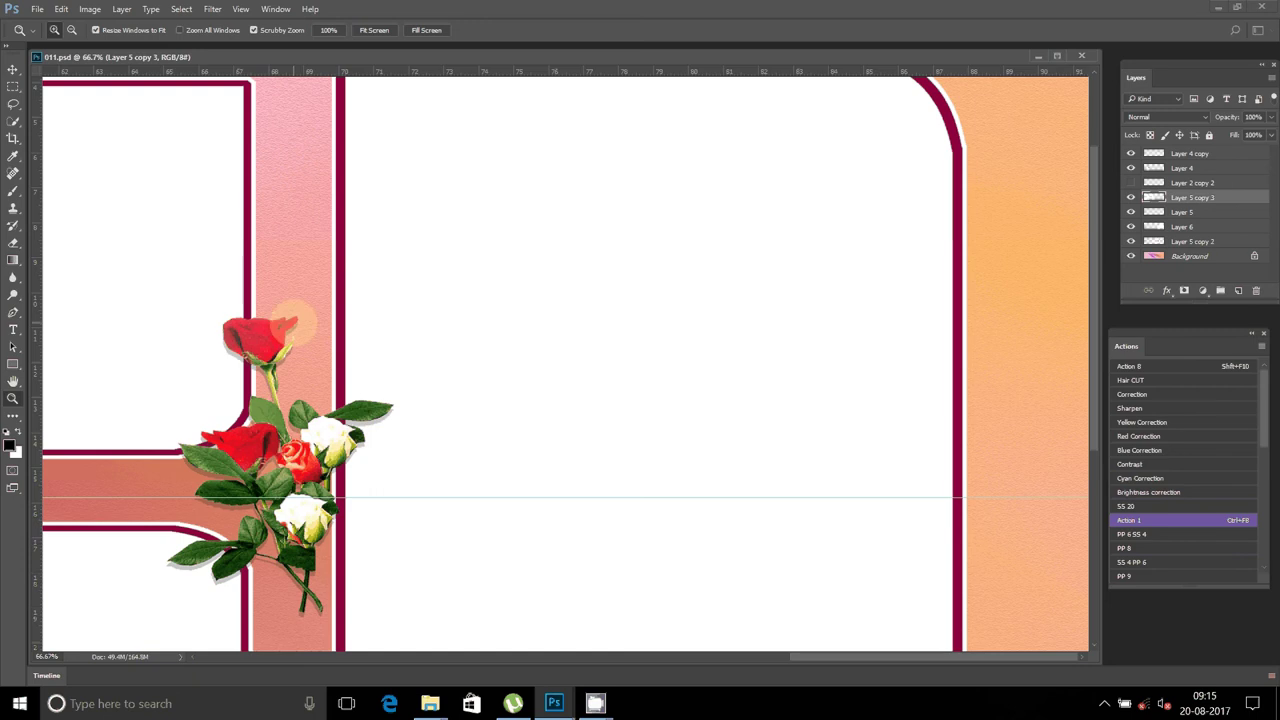
Delete Layer 5 copy 3, then open and close the Nudi 4.0 typing tool.
key("Delete")
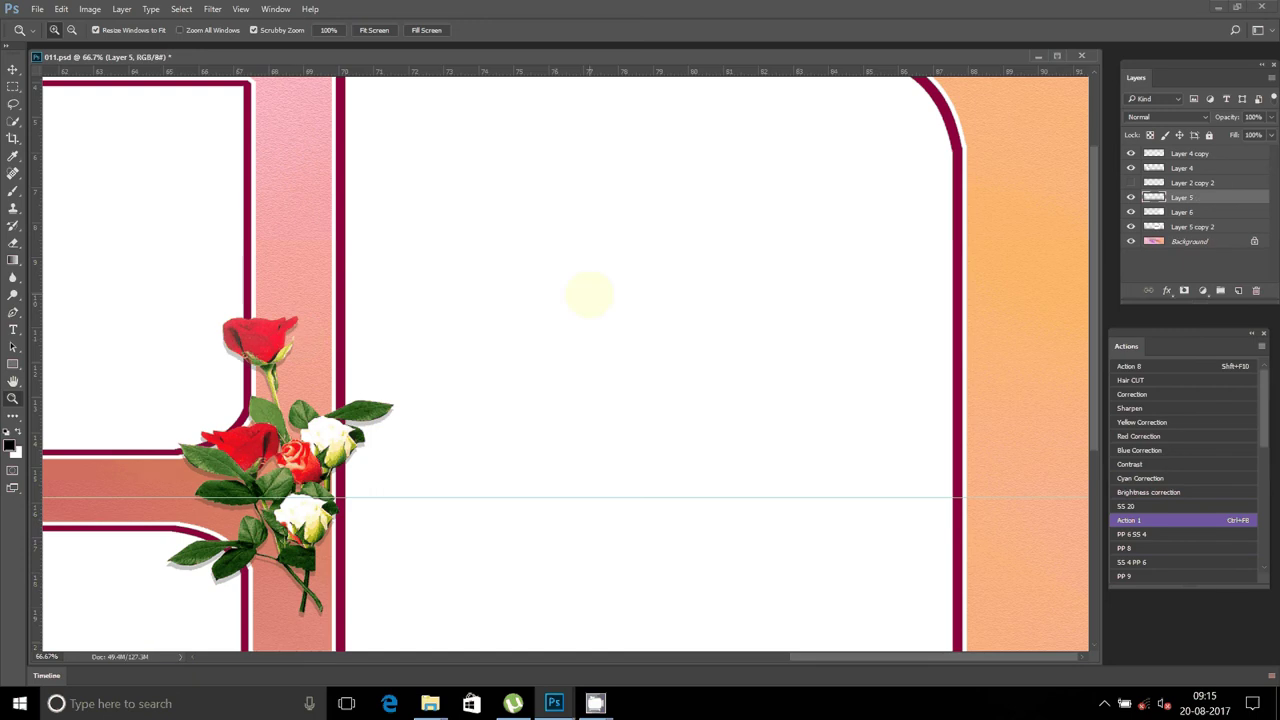
left_click(1104, 703)
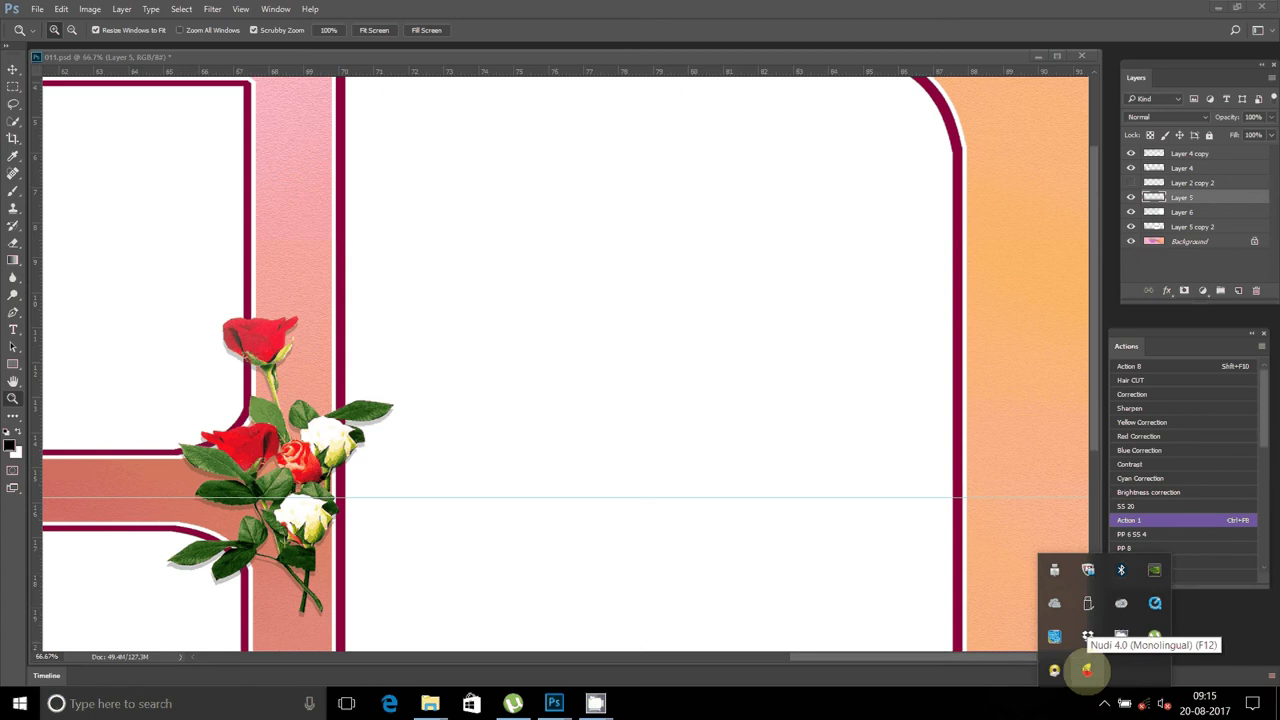
left_click(1087, 670)
left_click(1019, 99)
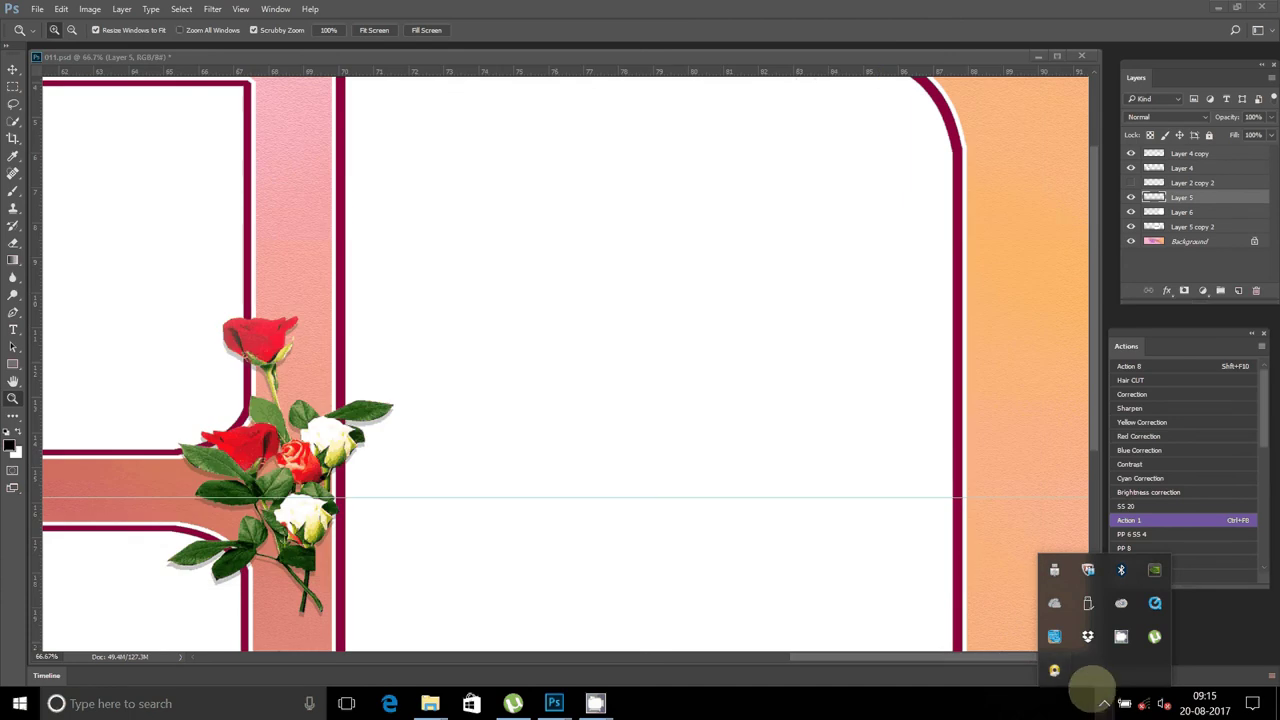
left_click(614, 400)
Make Layer 6 active and Magic Wand the white interior of the tall right frame.
key("v")
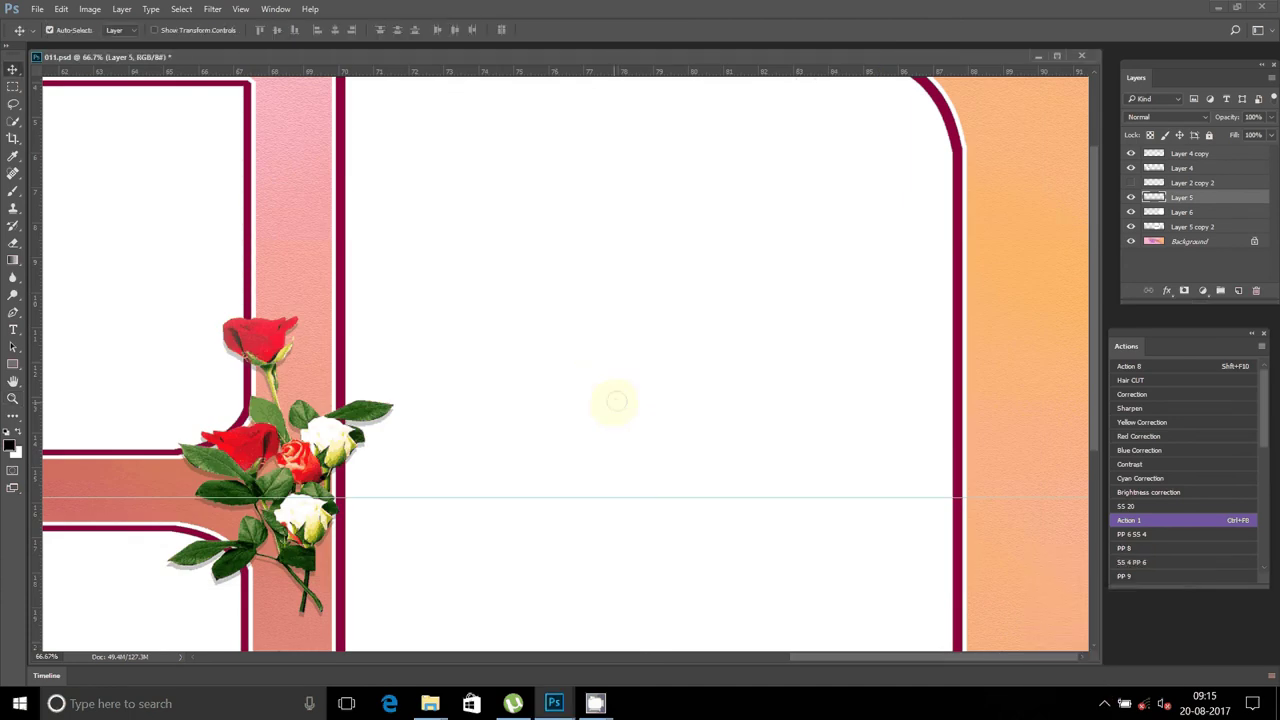
left_click(613, 403)
key("w")
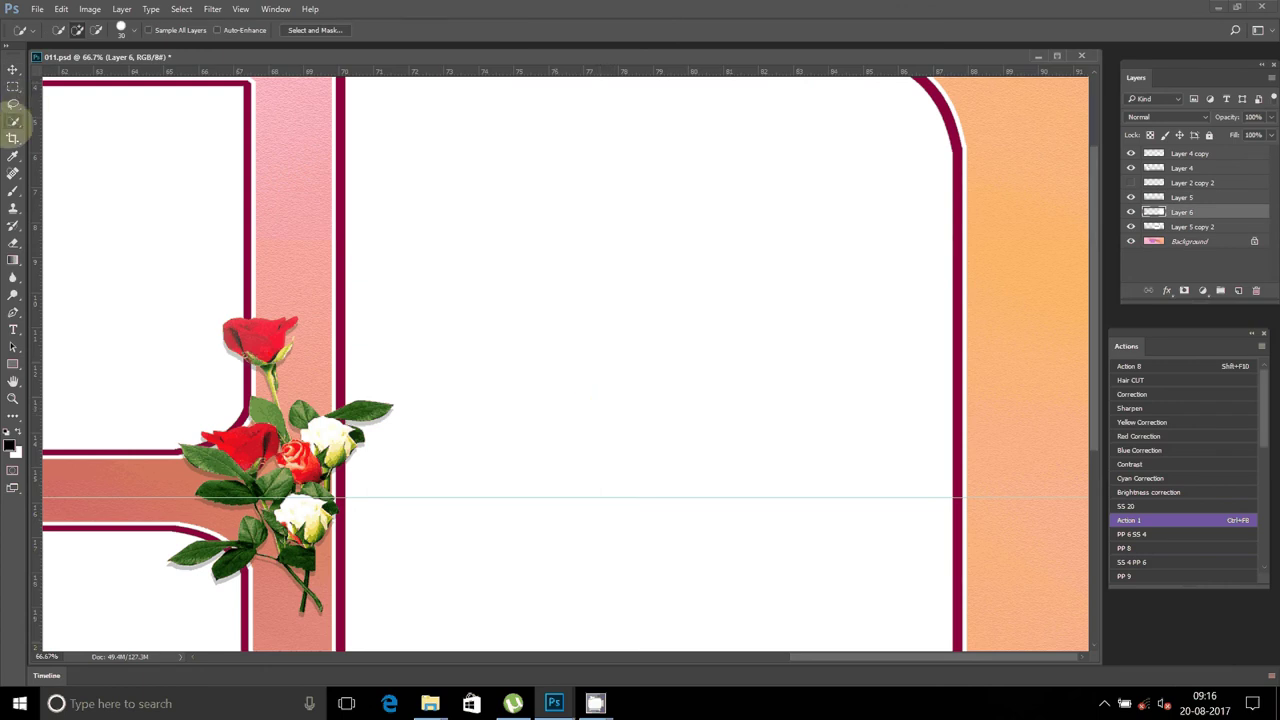
right_click(563, 255)
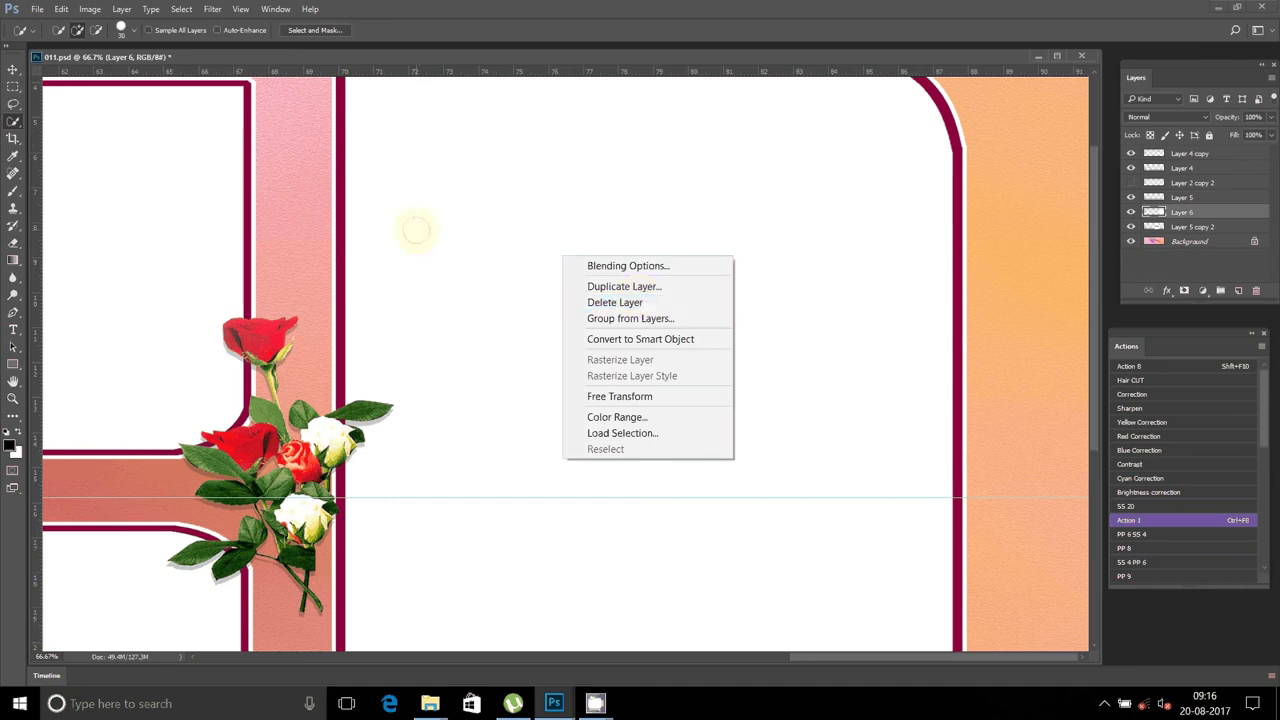
left_click(416, 230)
right_click(13, 121)
left_click(48, 136)
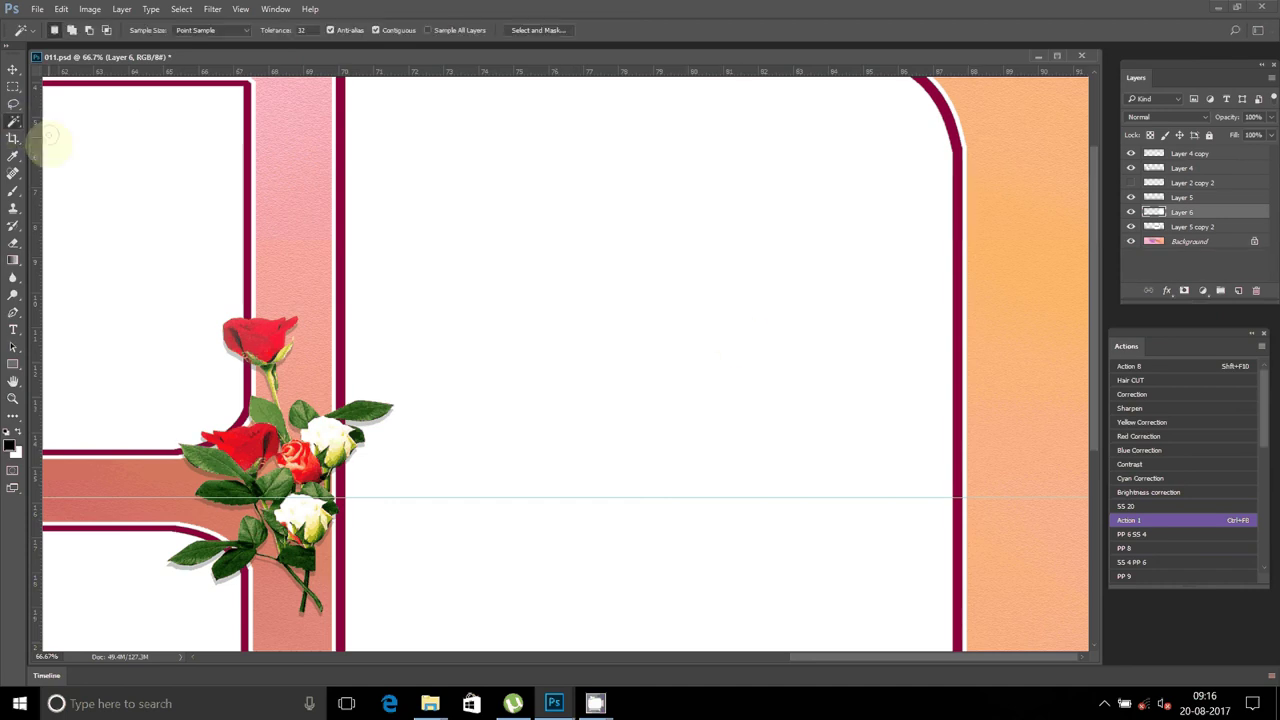
left_click(594, 274)
Feather the frame selection by 9 pixels.
right_click(596, 276)
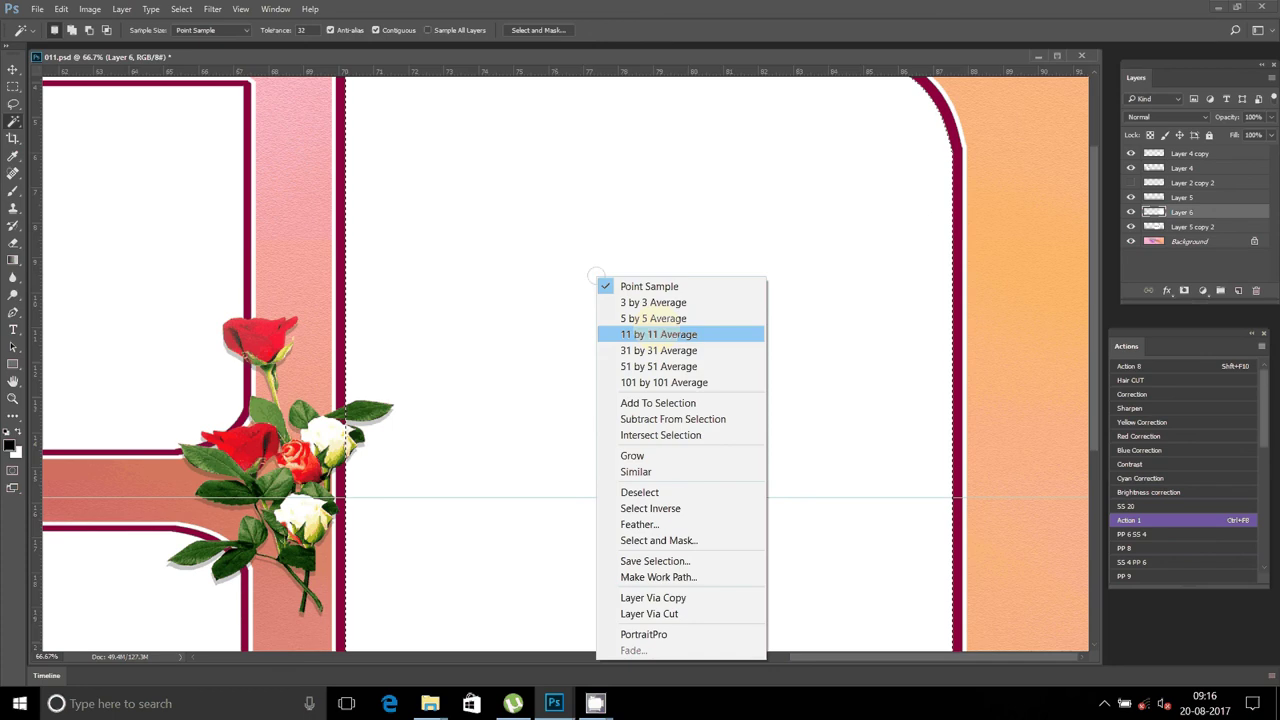
left_click(640, 524)
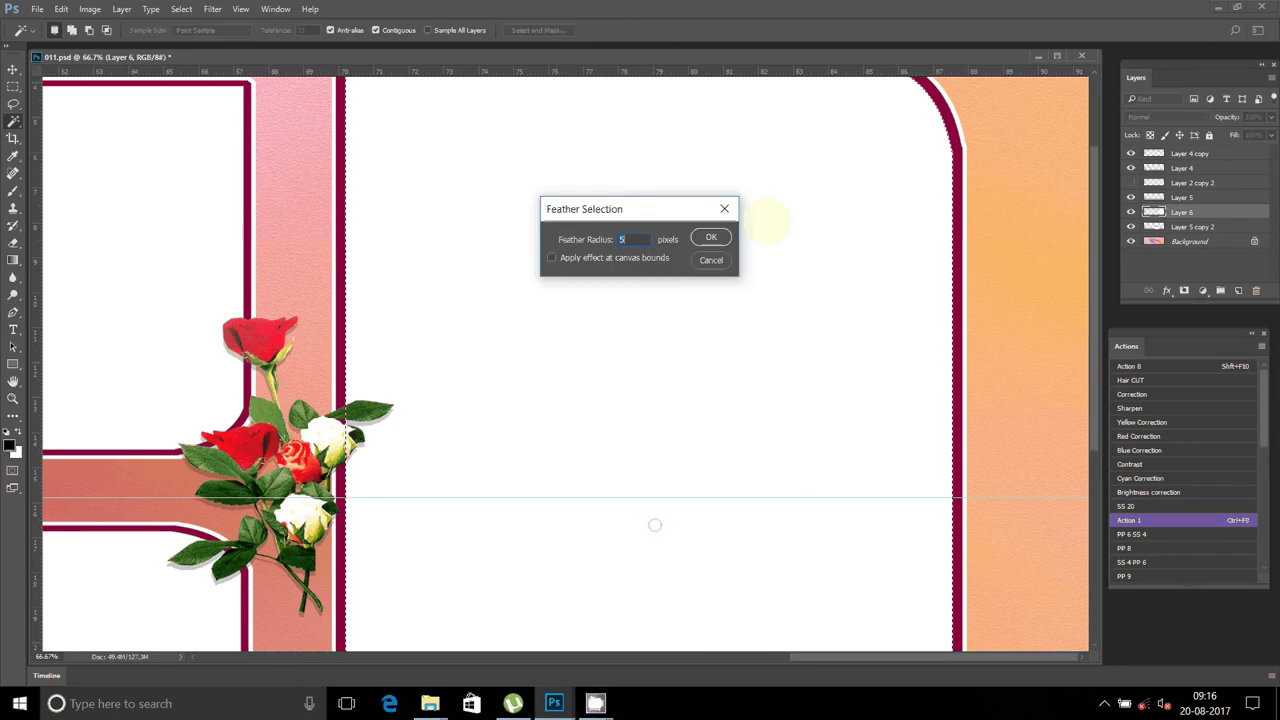
type("9")
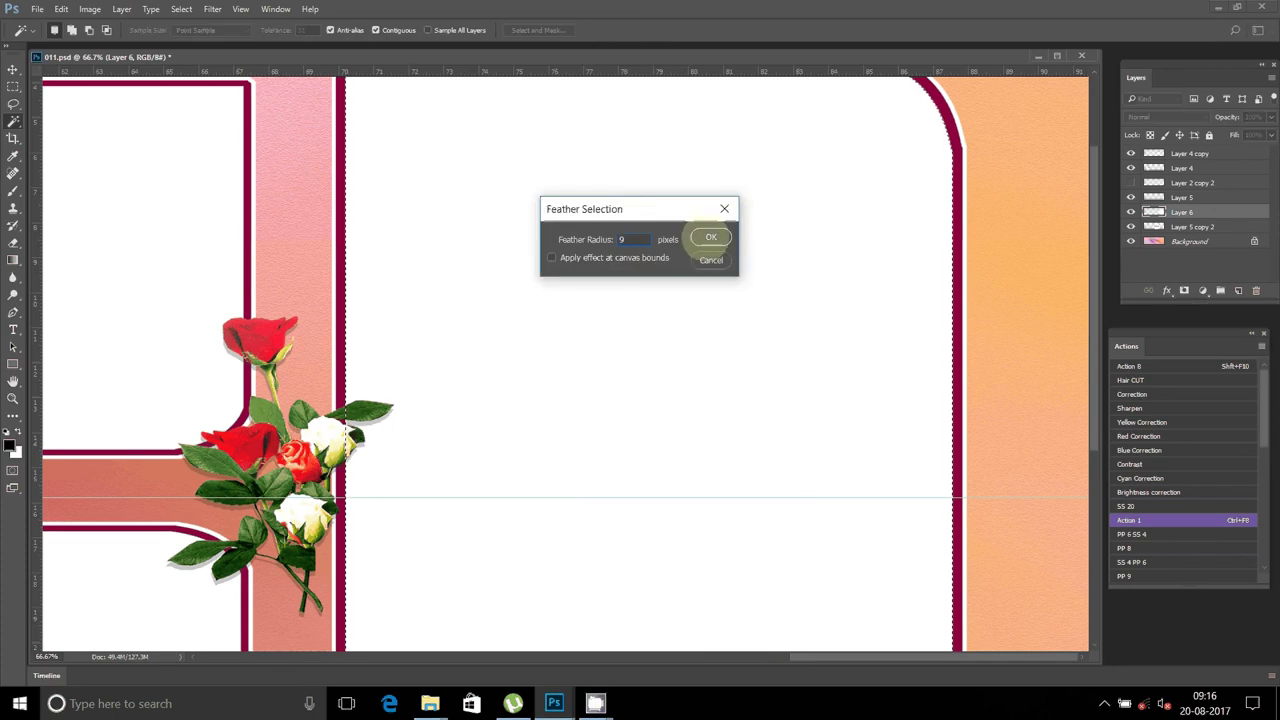
left_click(710, 237)
Float the 011.psd document in its own window.
left_click(61, 9)
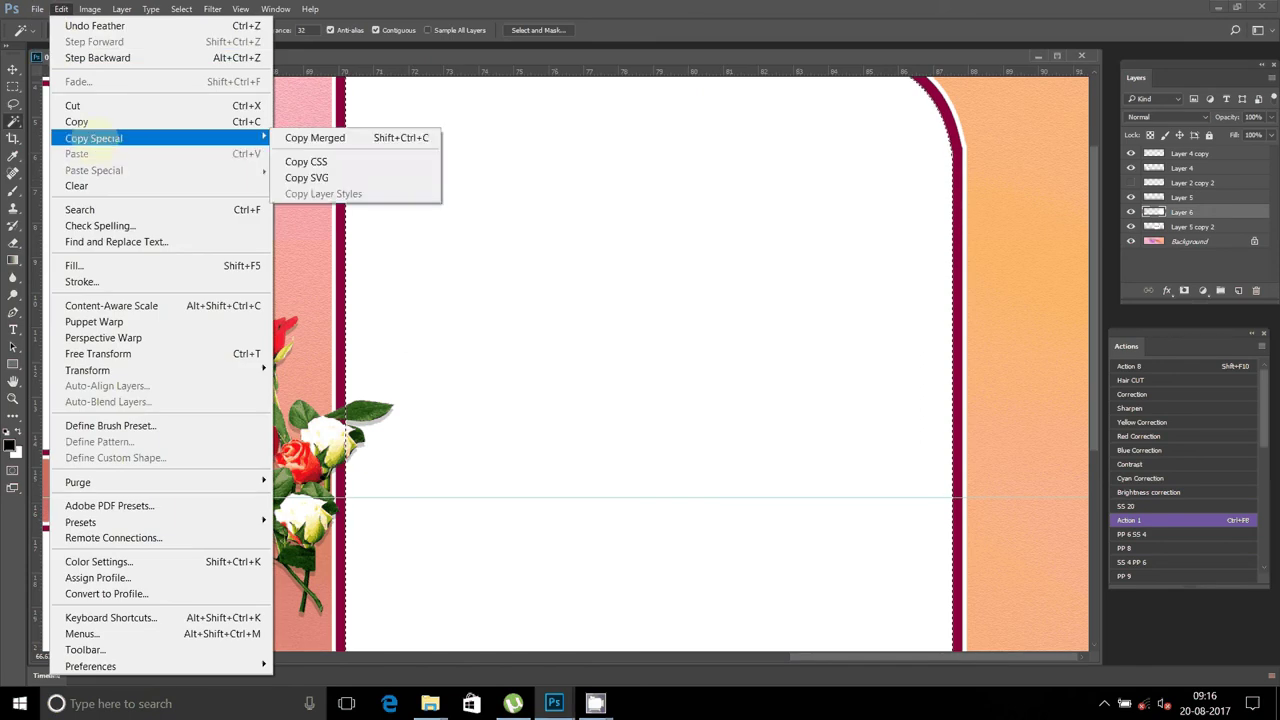
left_click(596, 270)
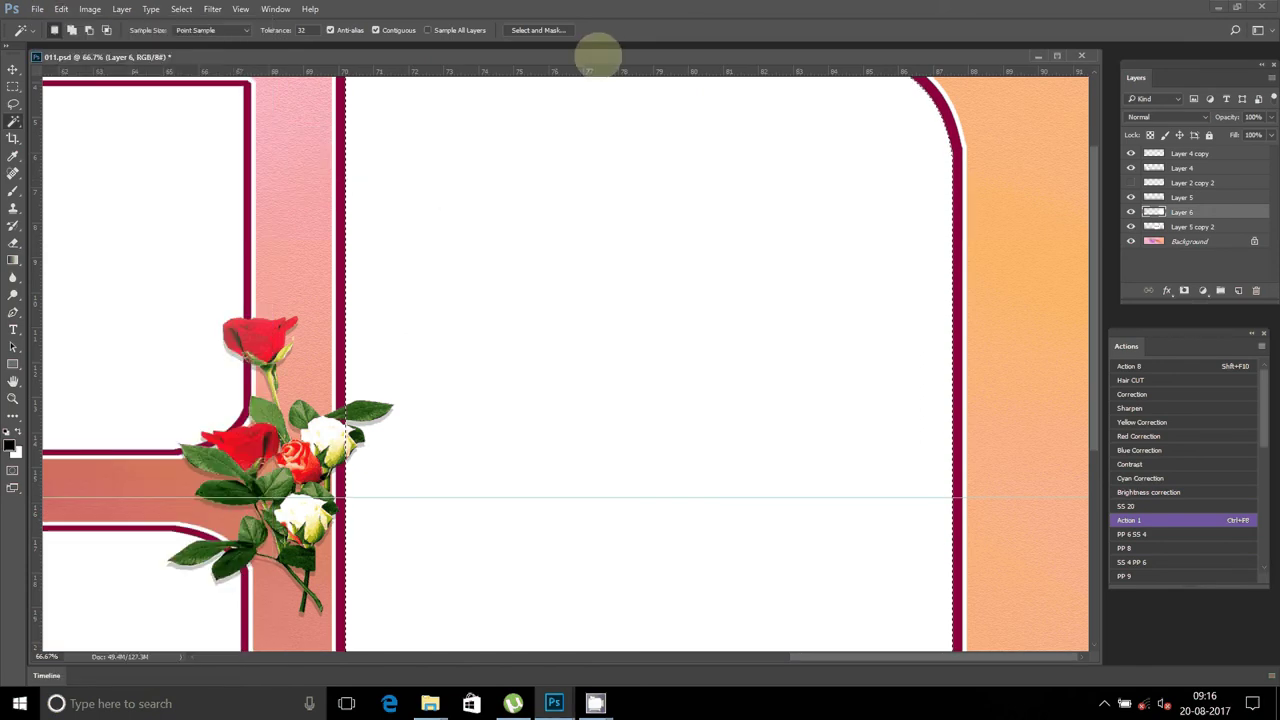
left_click_drag(597, 50, 766, 86)
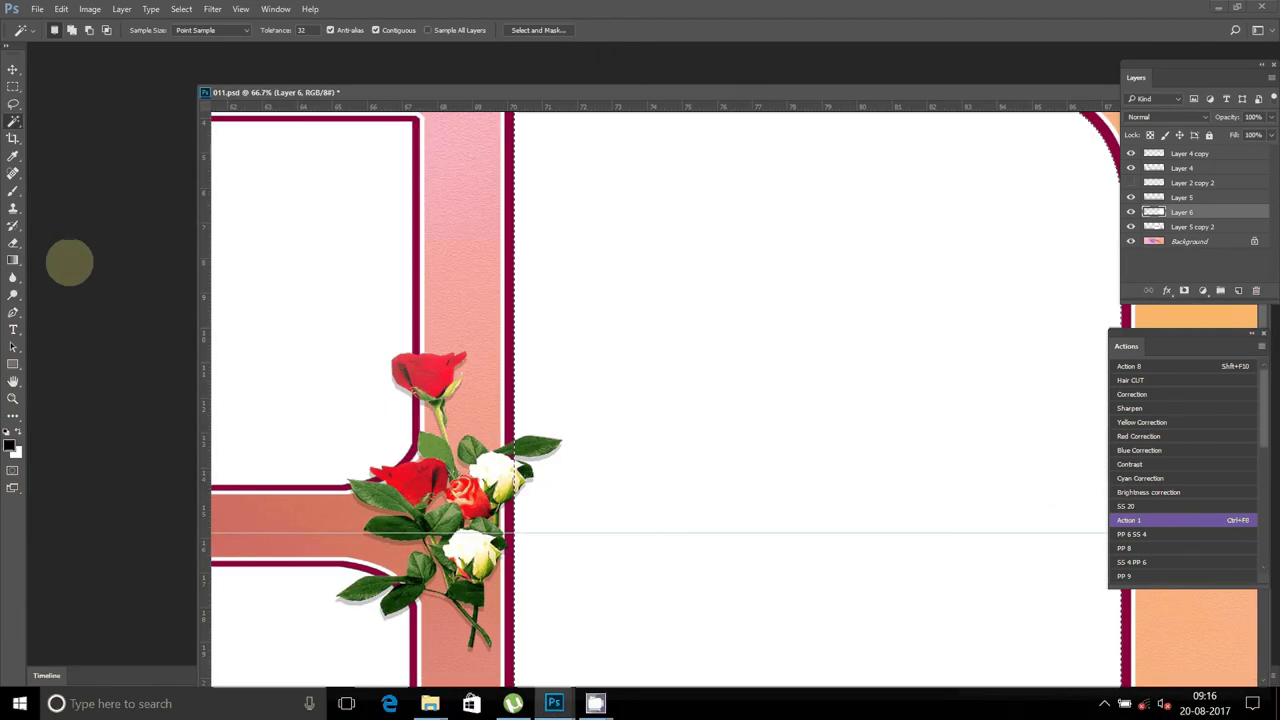
Open the green-sari portrait from Pictures and float it in its own window.
key("ctrl+o")
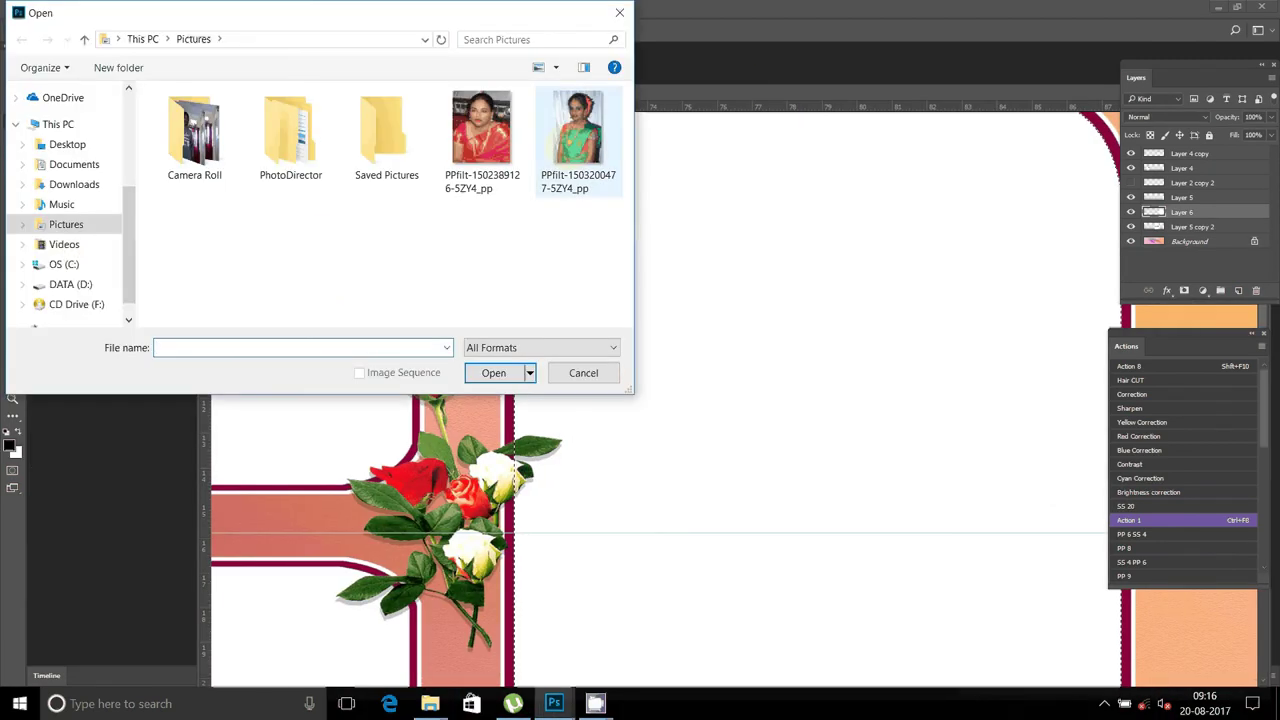
left_click(578, 140)
left_click(493, 372)
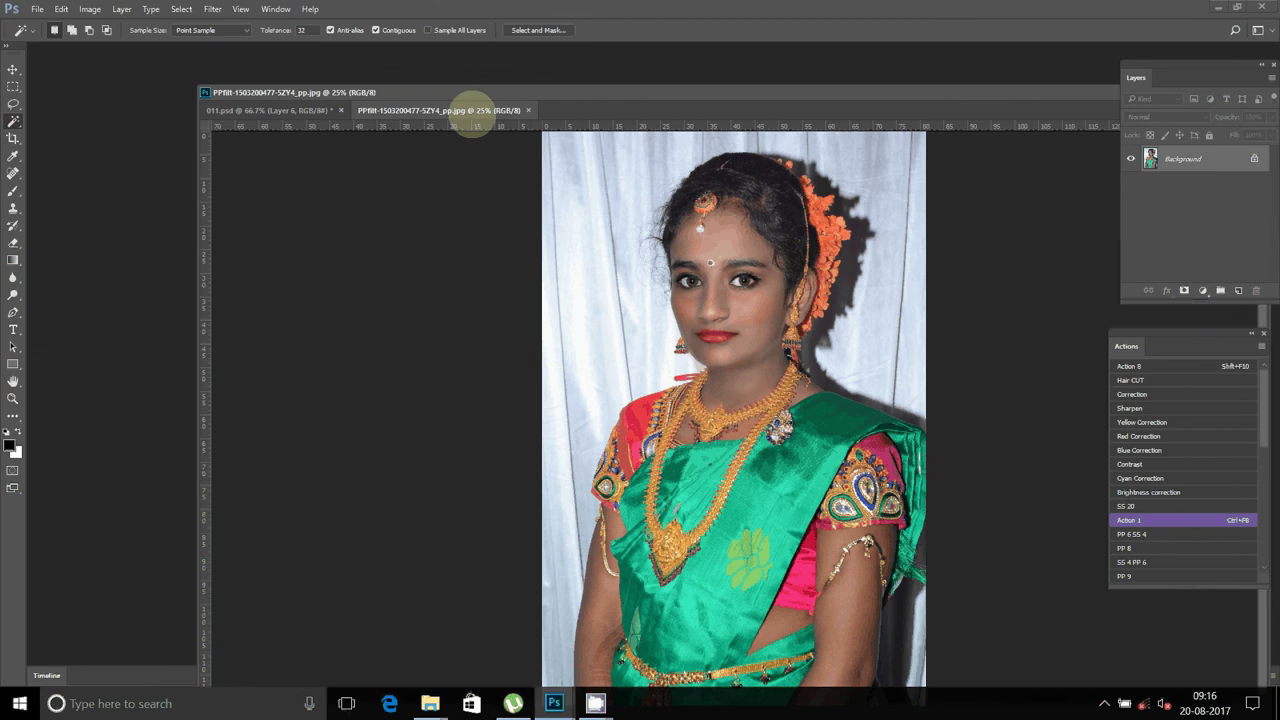
left_click_drag(473, 111, 68, 161)
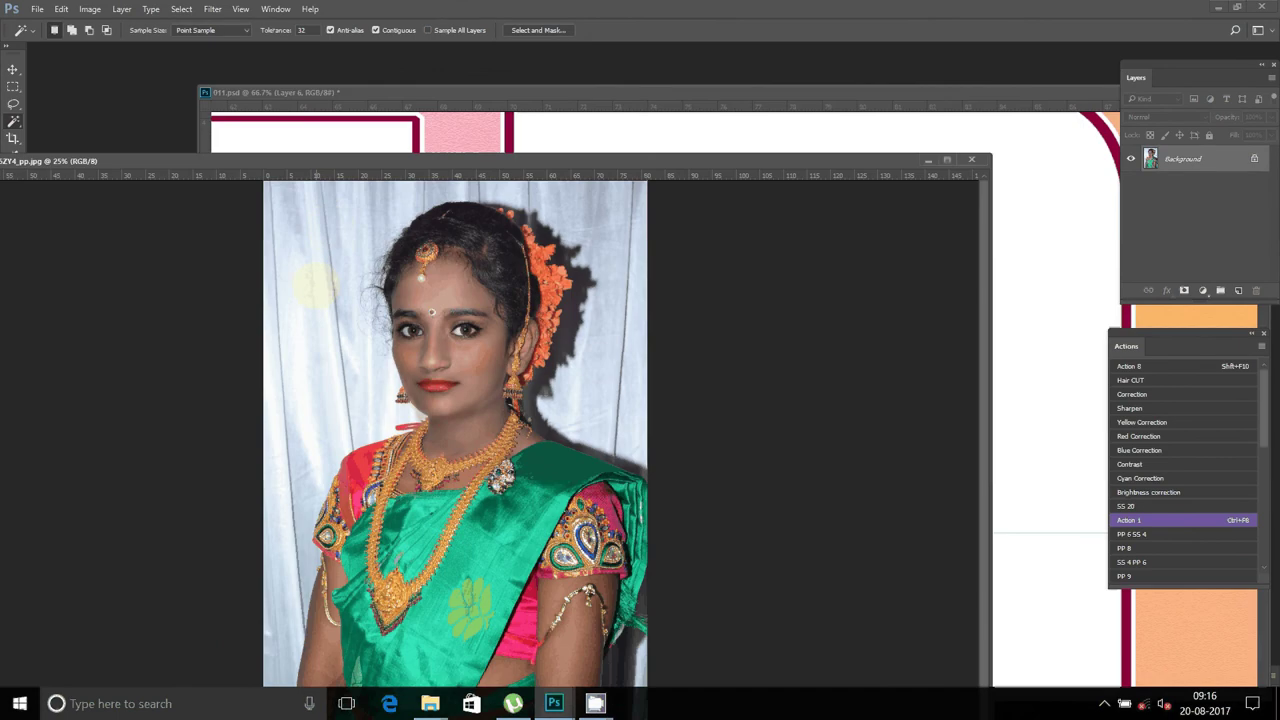
left_click(738, 320)
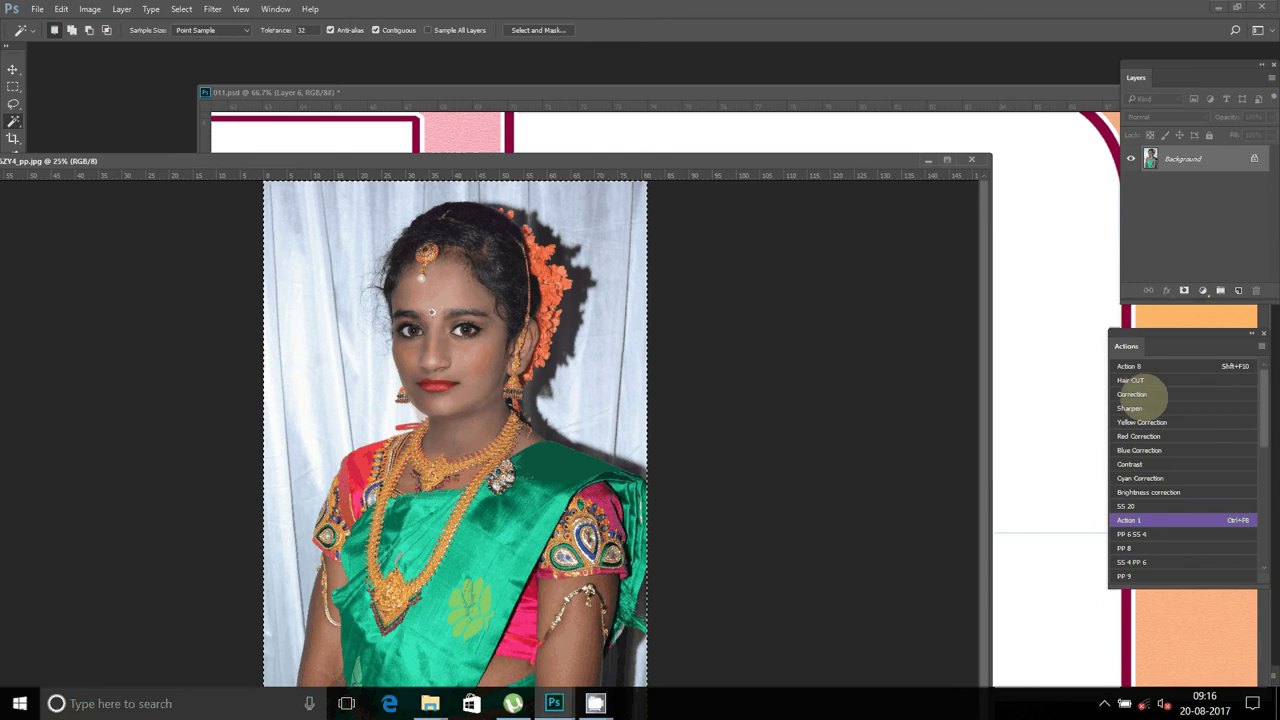
Play Action 1 on the portrait, then close it without saving.
key("ctrl+F8")
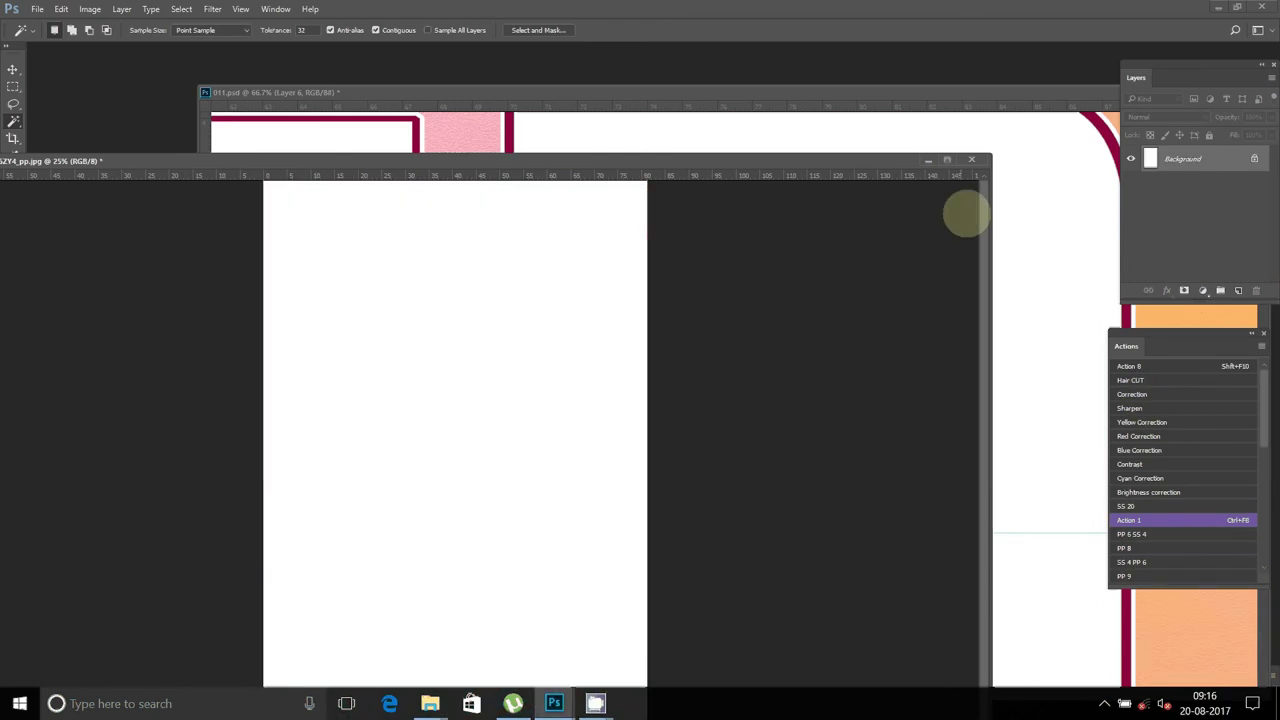
left_click(971, 159)
left_click(645, 261)
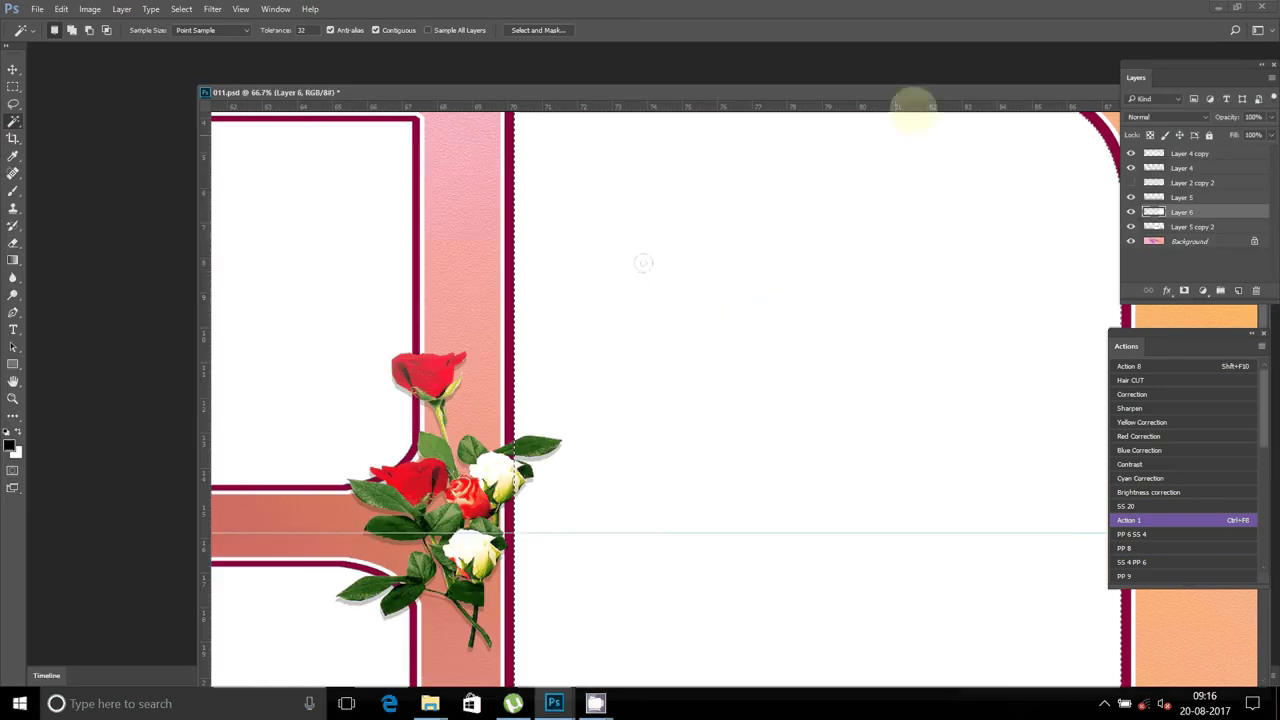
Fit the album on screen and Magic Wand the large right frame's interior on Layer 6.
key("z")
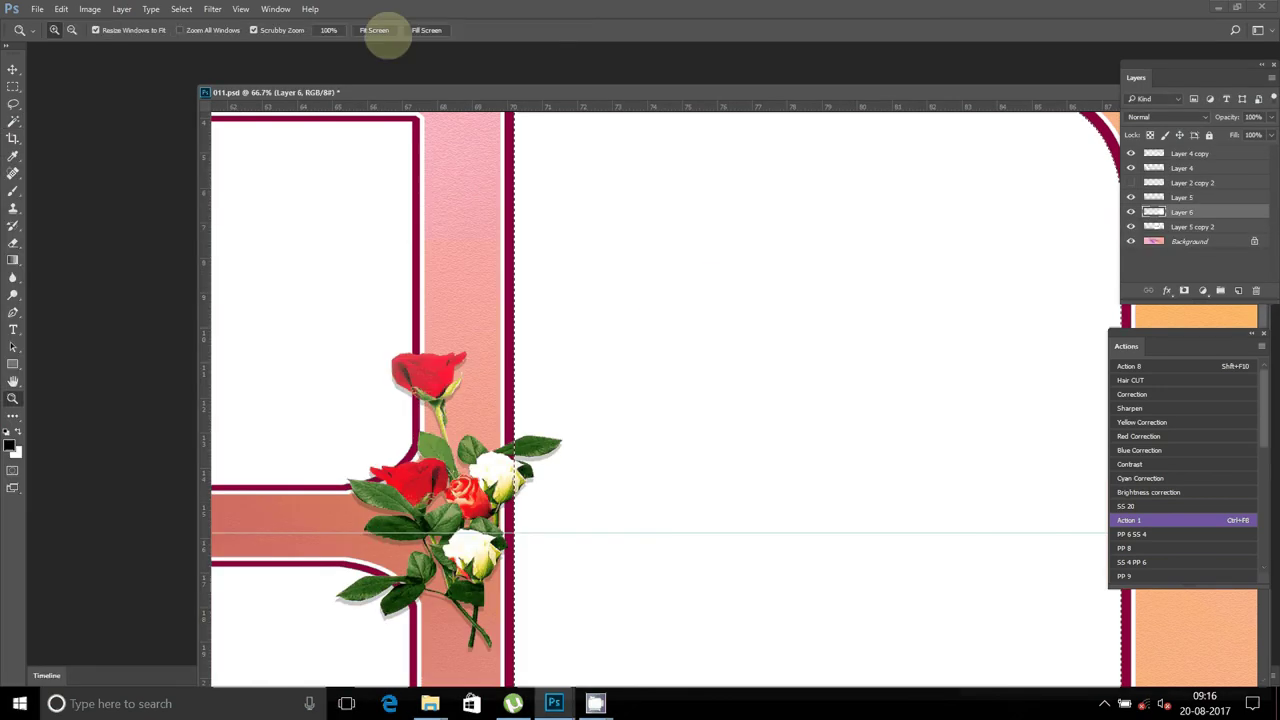
left_click(374, 30)
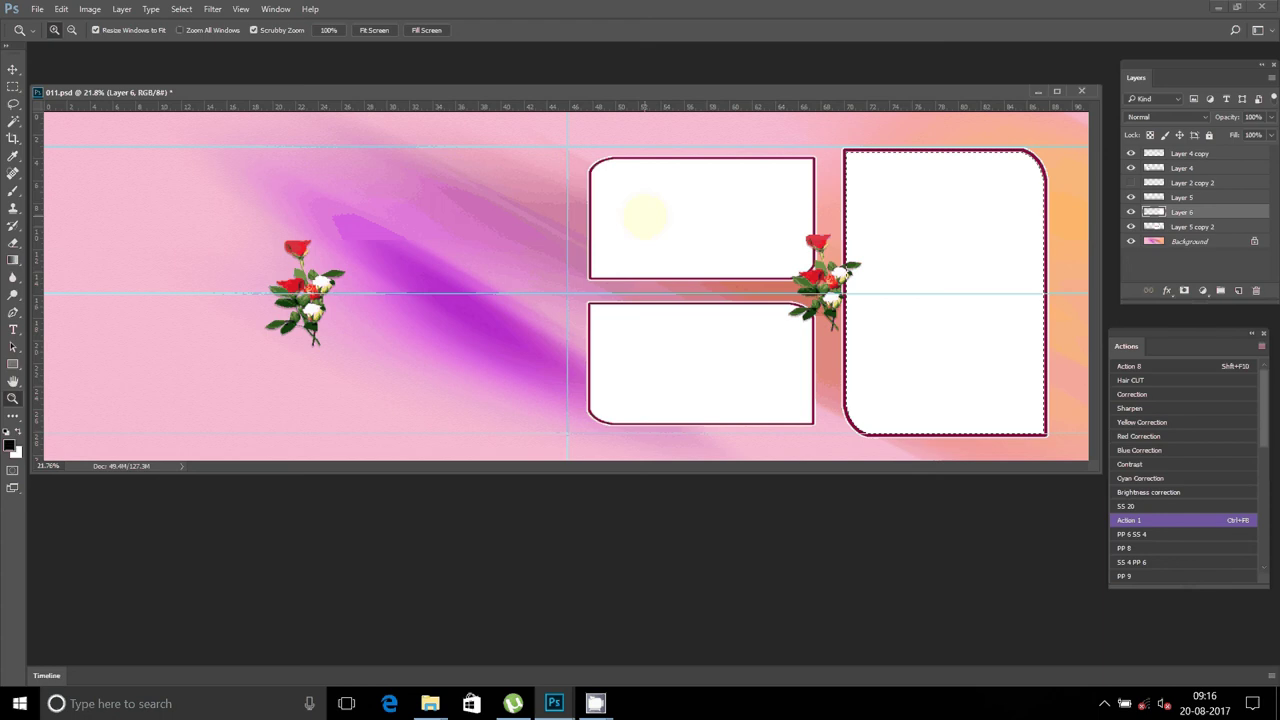
key("ctrl+F8")
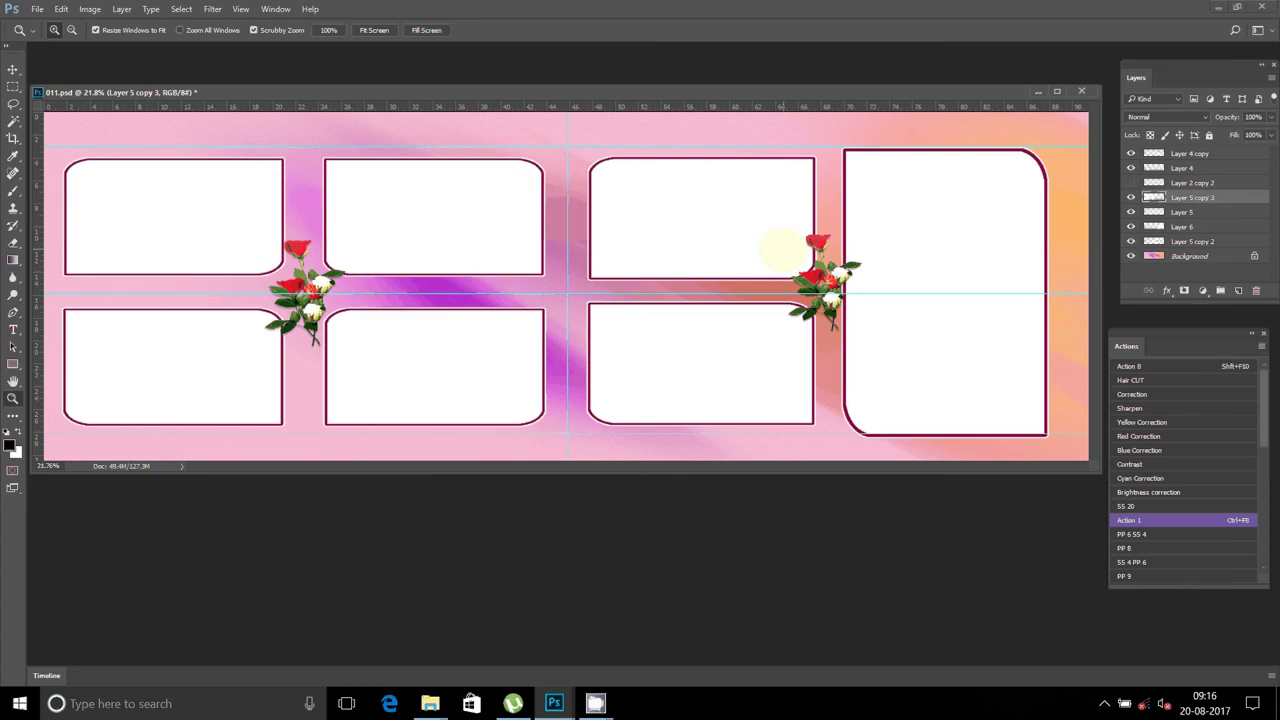
key("v")
left_click(989, 289)
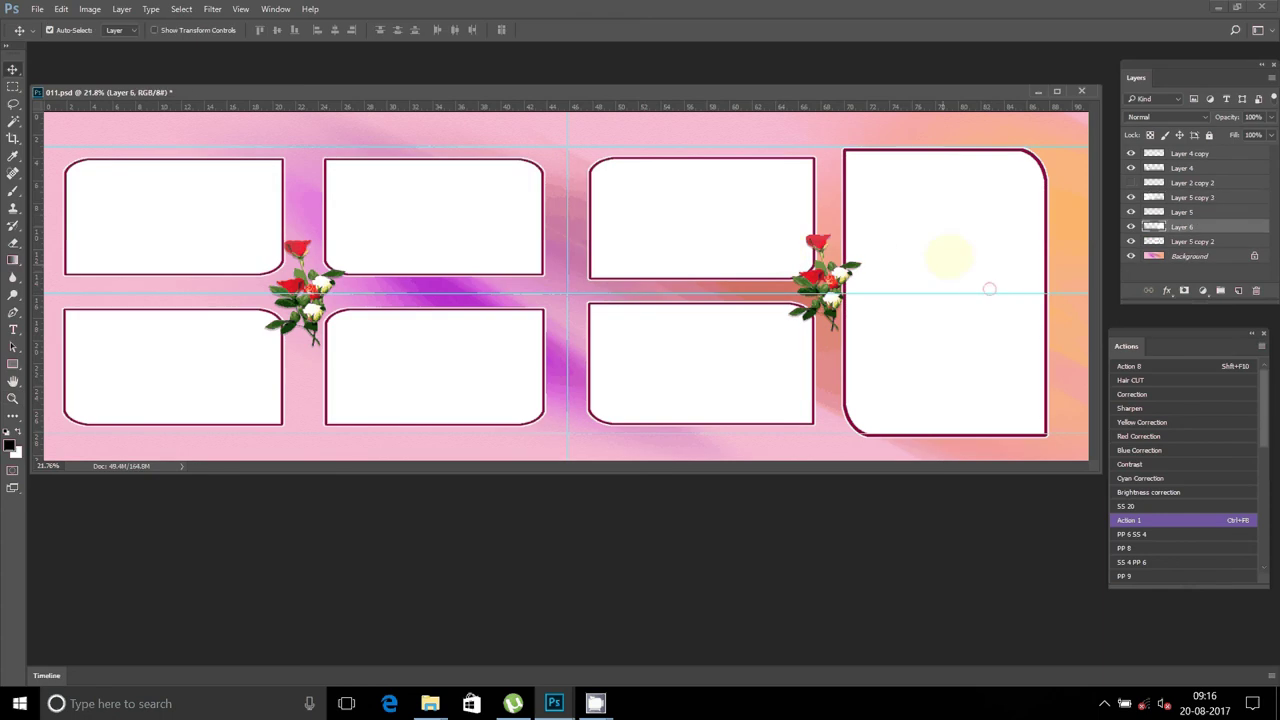
key("w")
left_click(957, 240)
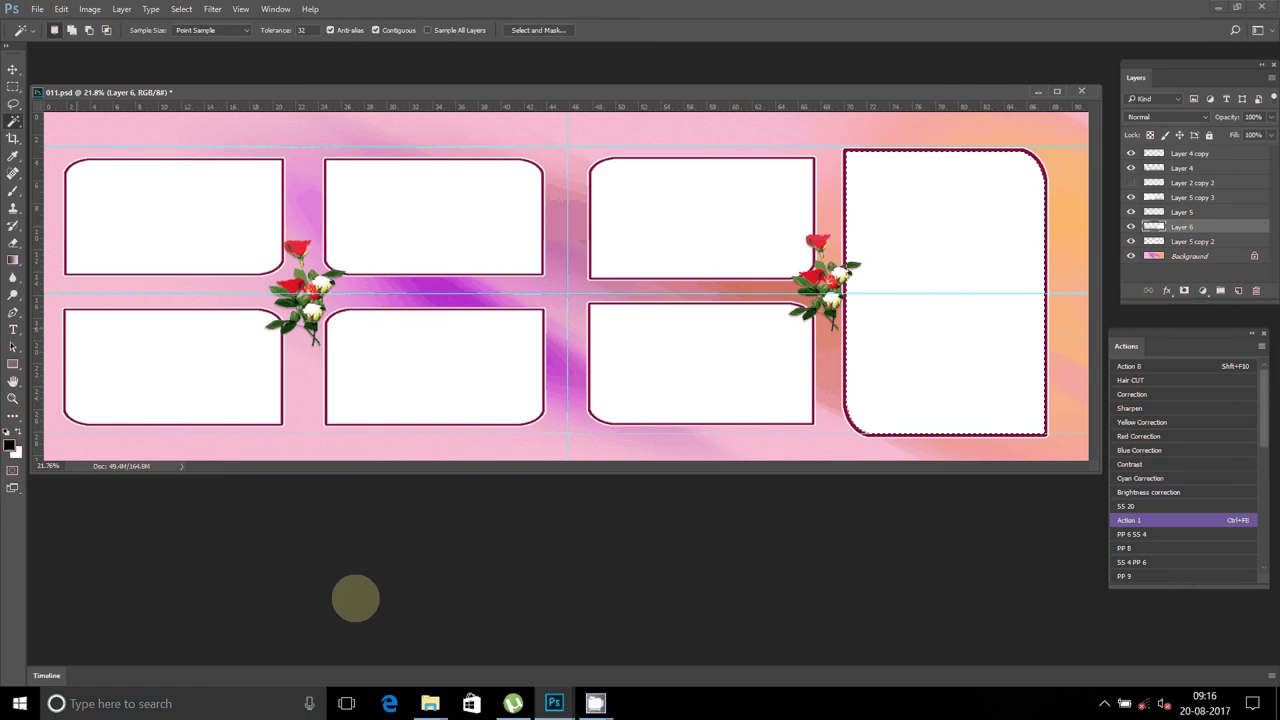
Paste the copied portrait into the frame selection with Paste Special > Paste Into.
left_click(595, 703)
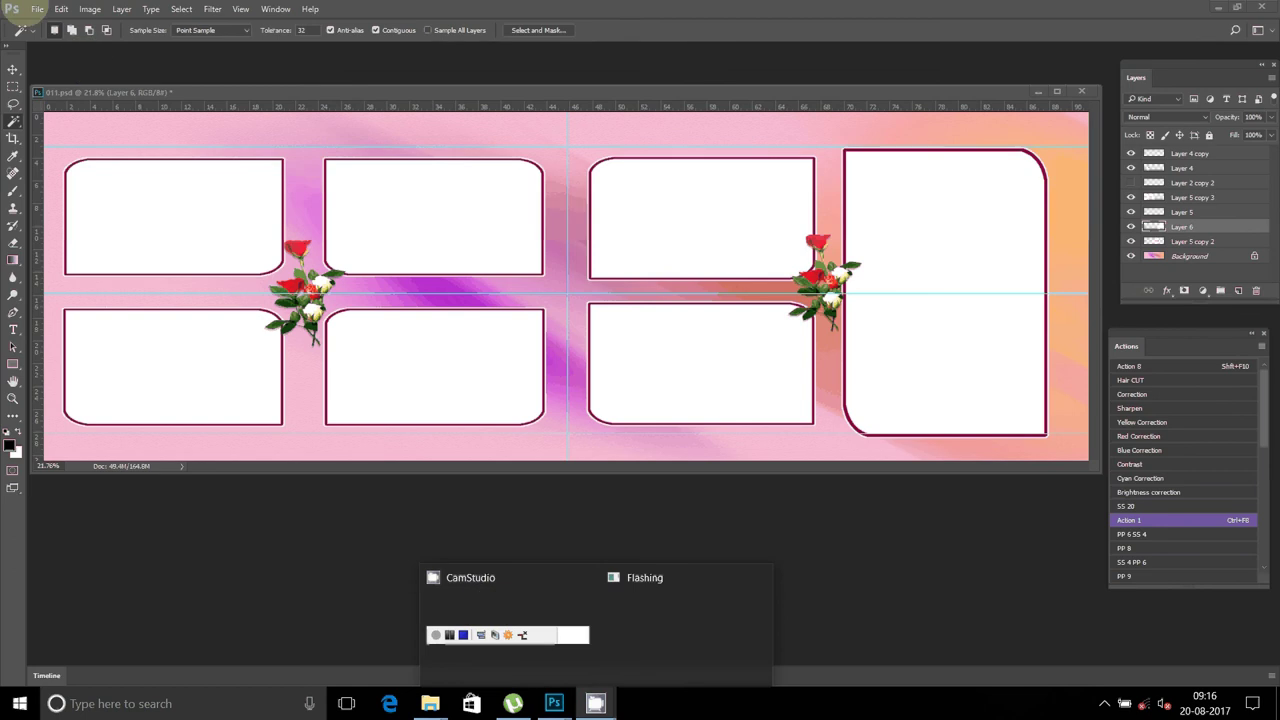
left_click(61, 9)
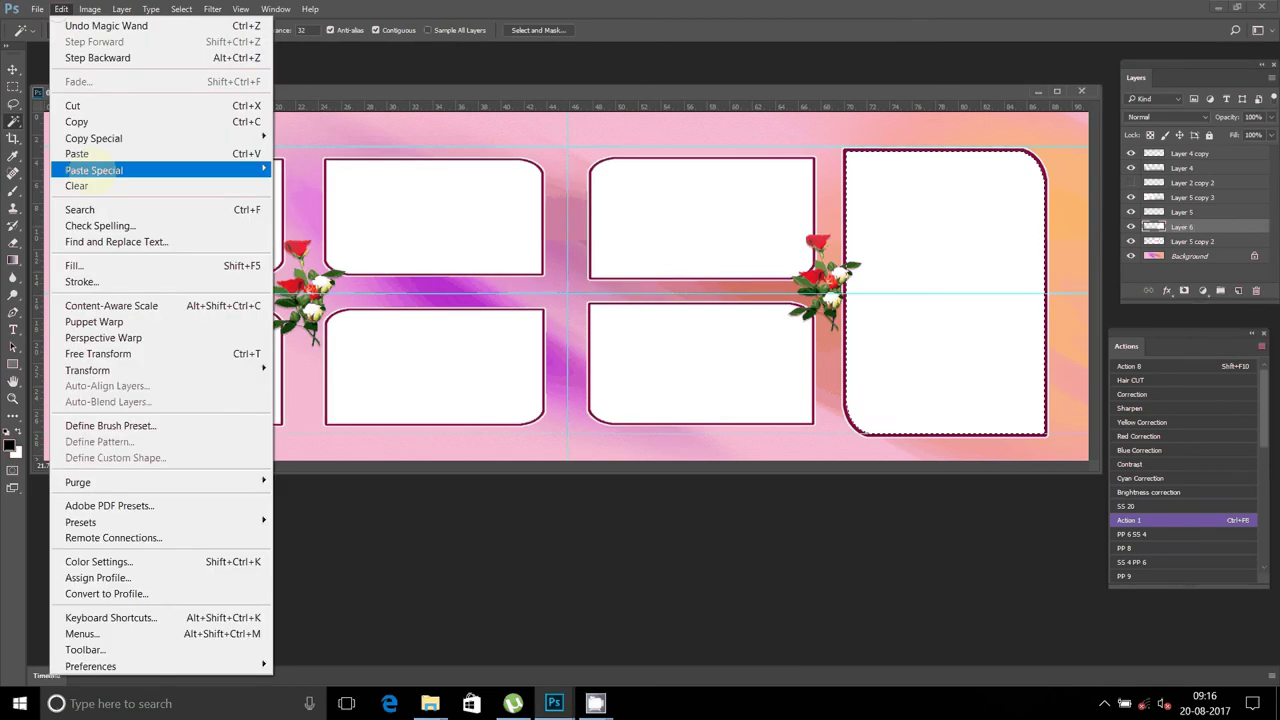
mouse_move(94, 170)
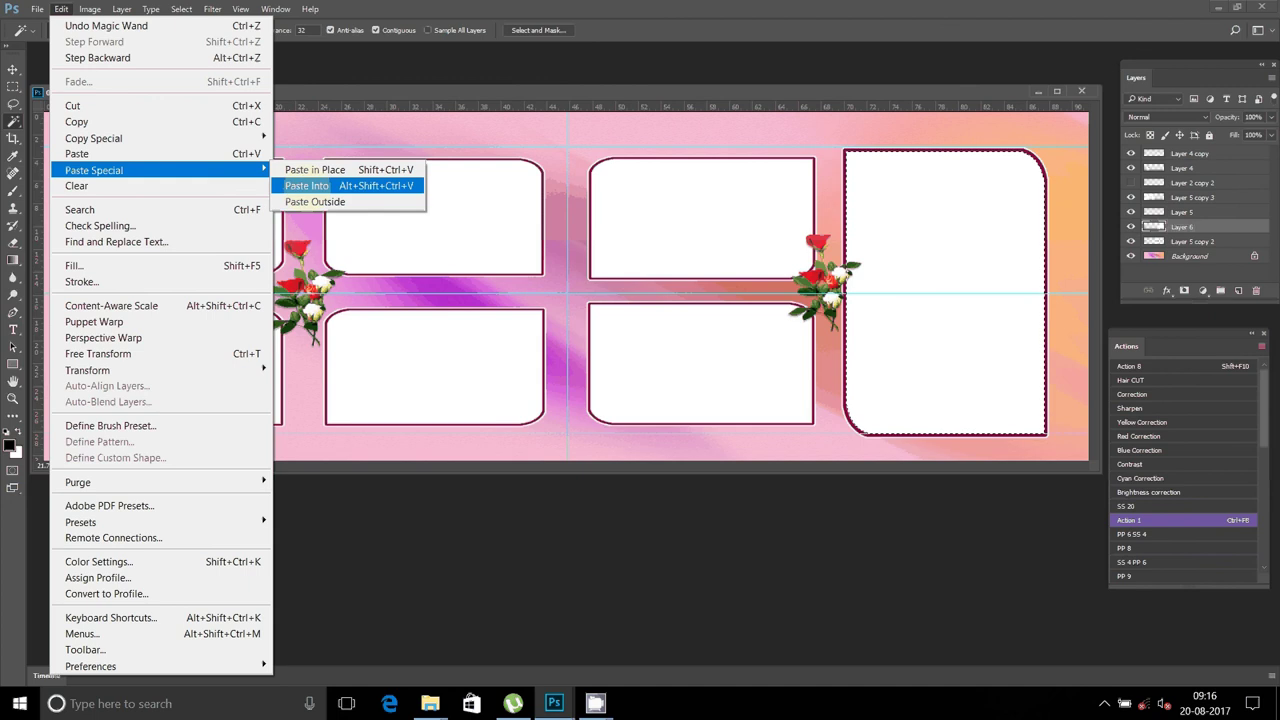
left_click(306, 185)
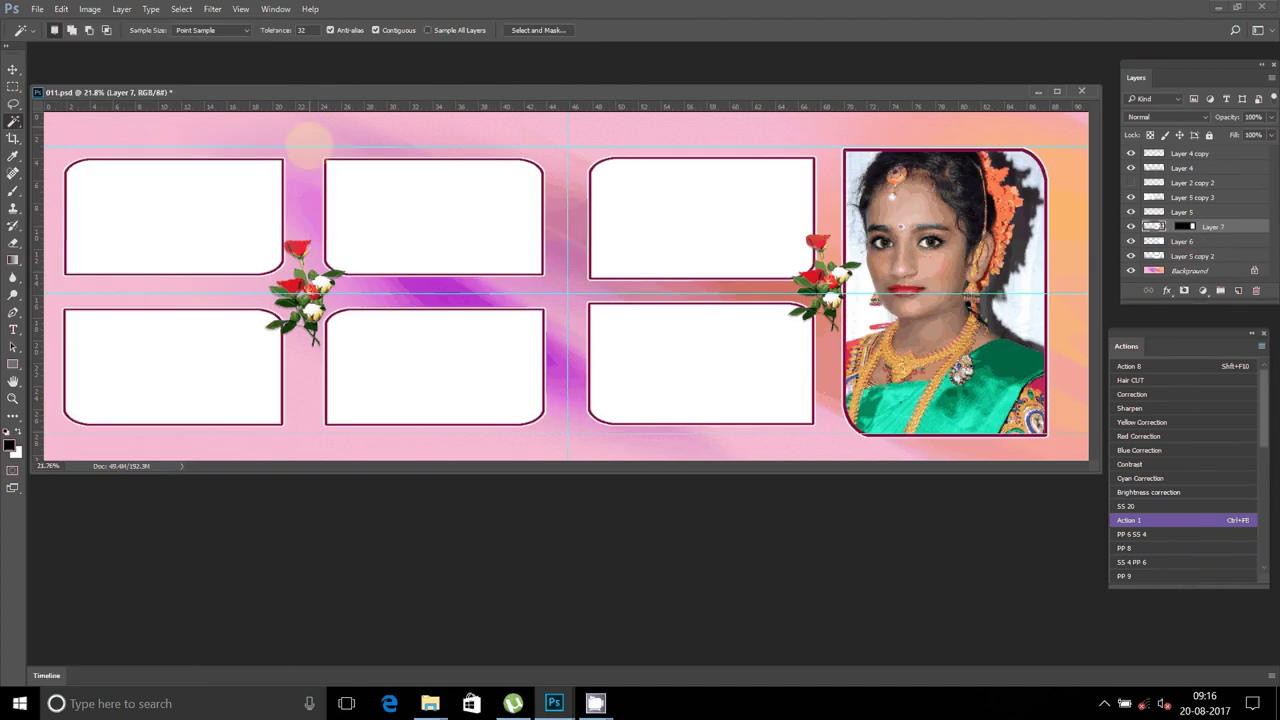
Scale the pasted portrait to about 69% with transform controls so it fits the tall frame.
left_click(13, 69)
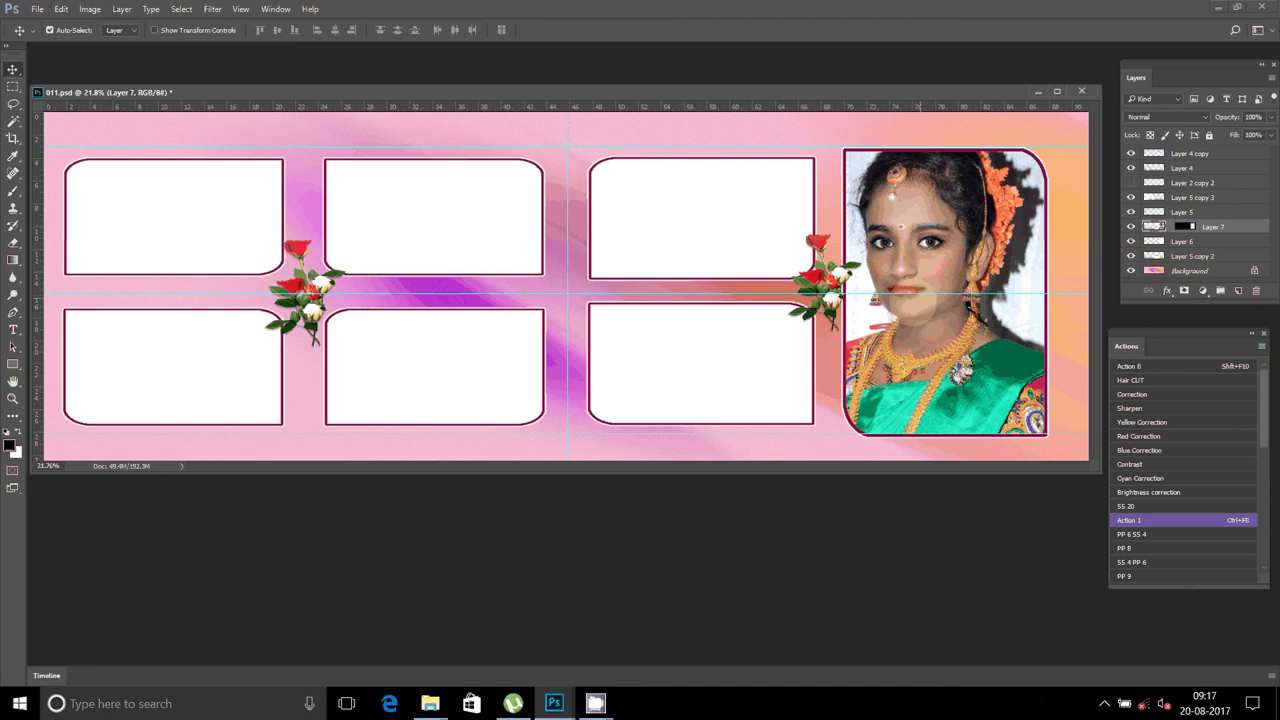
left_click(190, 30)
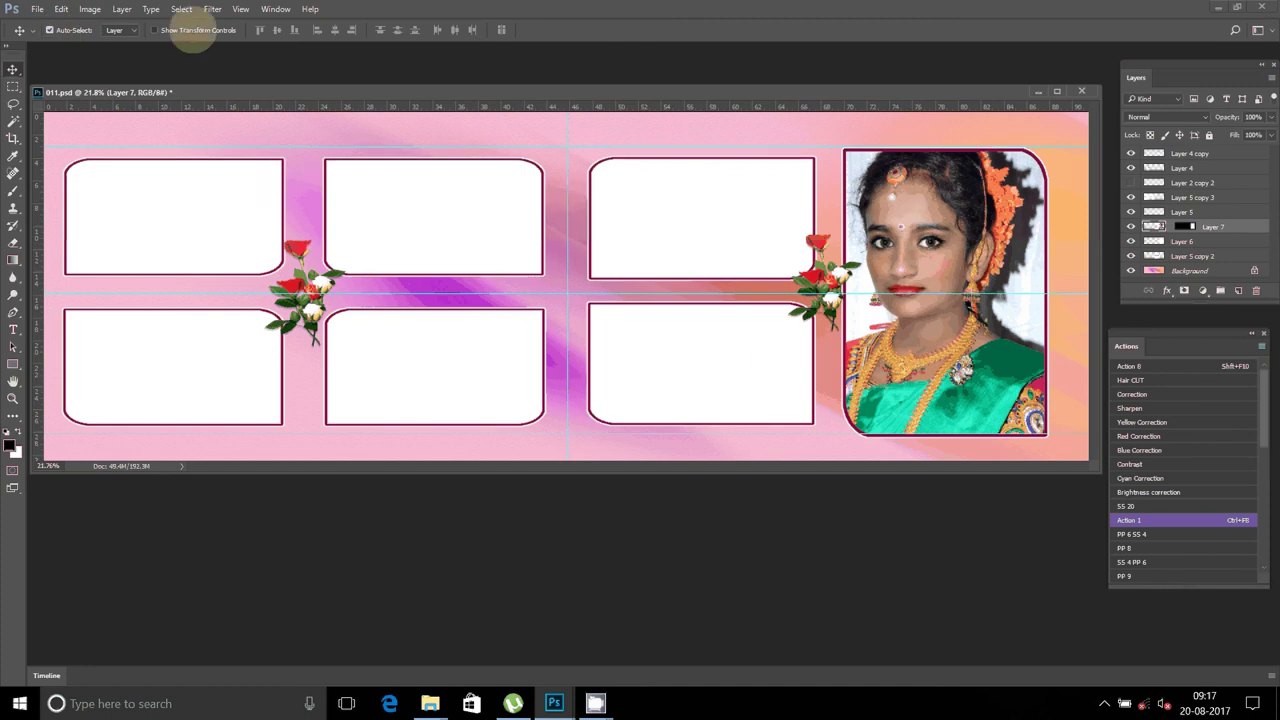
scroll(567, 291, "down", 1)
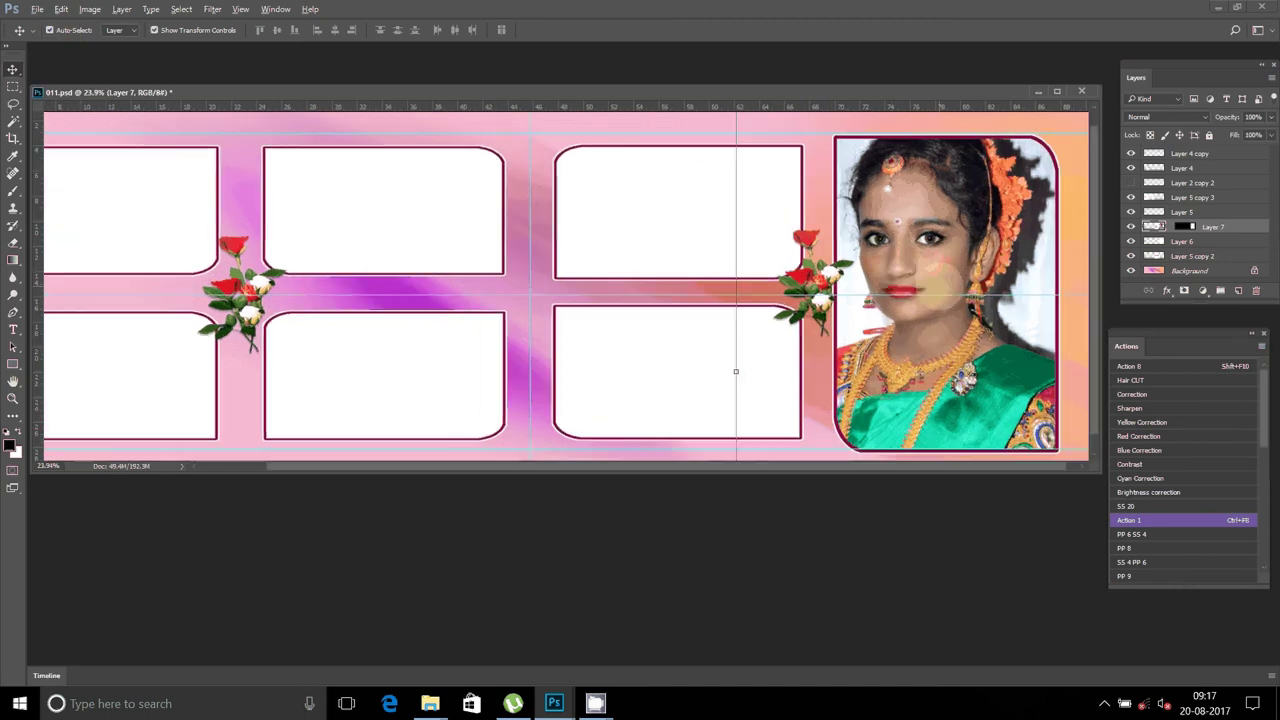
scroll(567, 291, "down", 1)
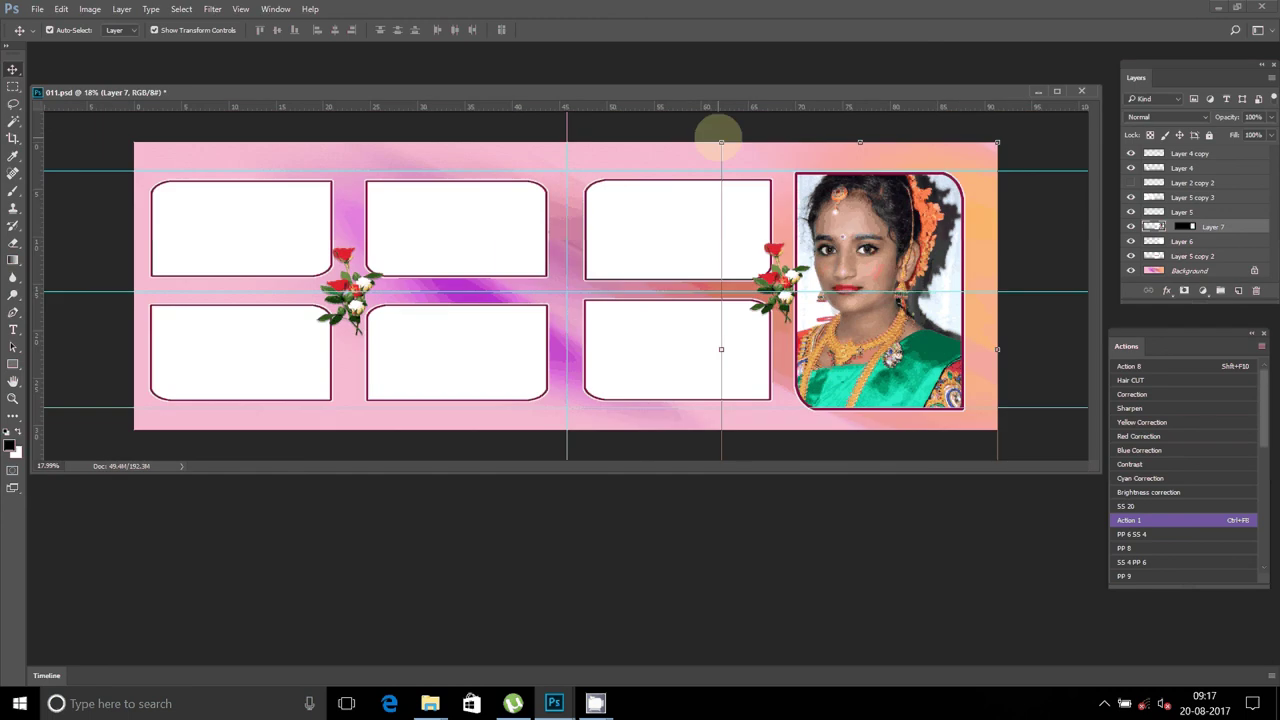
left_click_drag(721, 143, 790, 240)
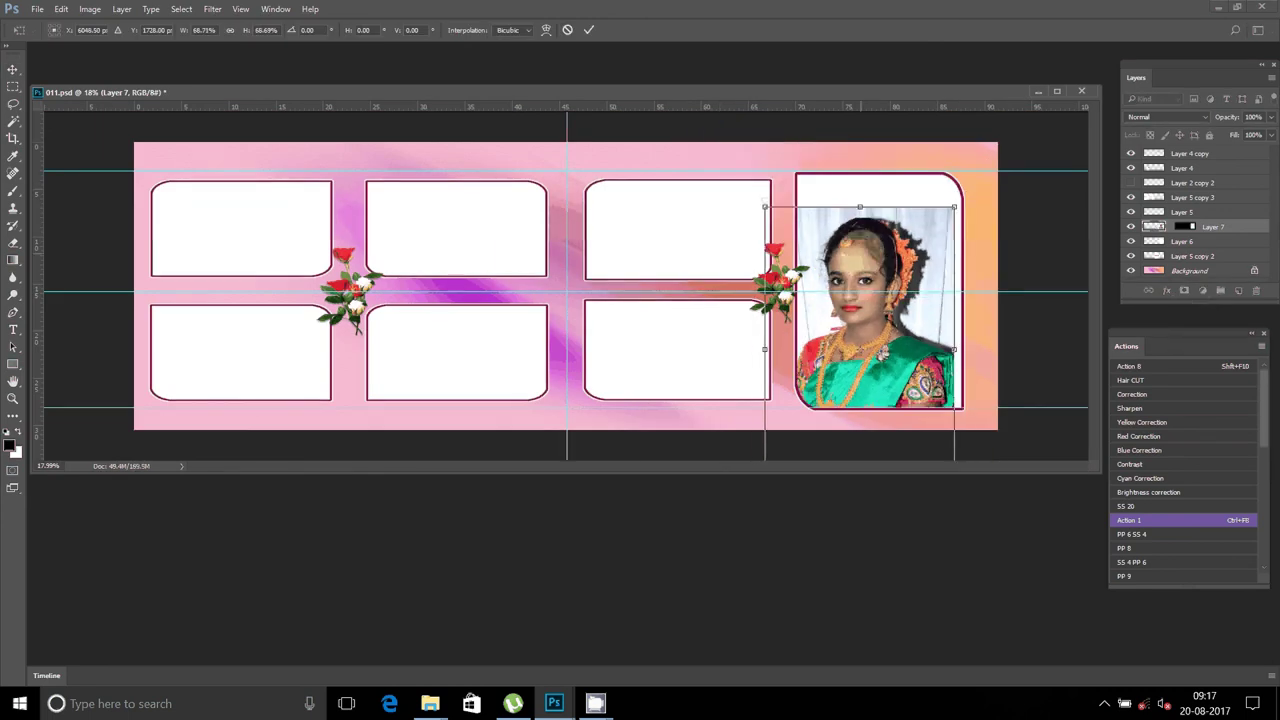
left_click_drag(880, 247, 879, 186)
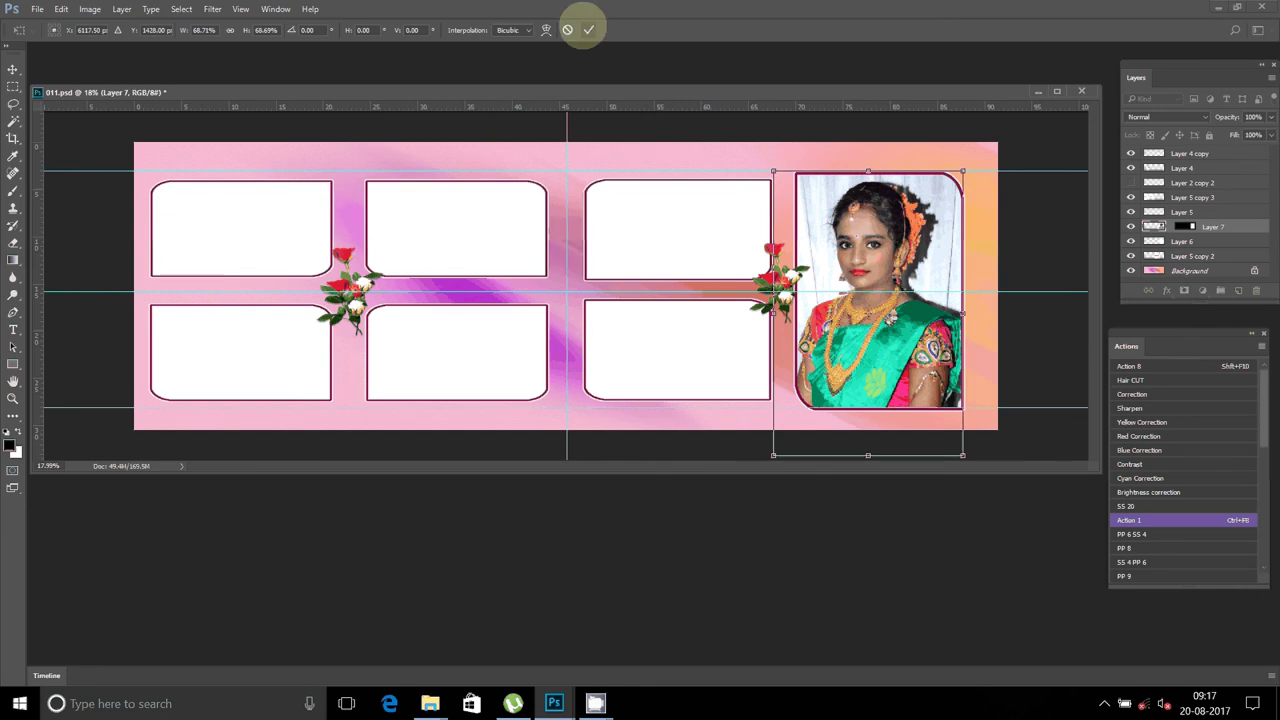
left_click(589, 29)
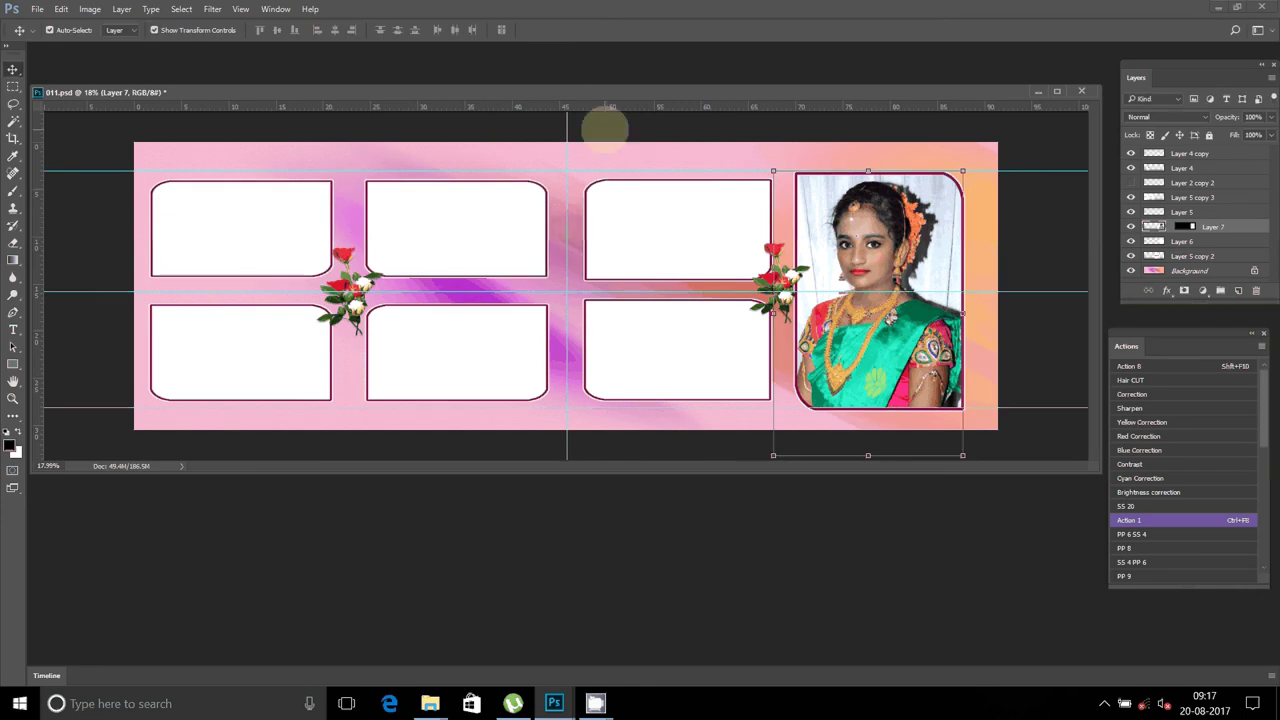
left_click_drag(608, 93, 606, 231)
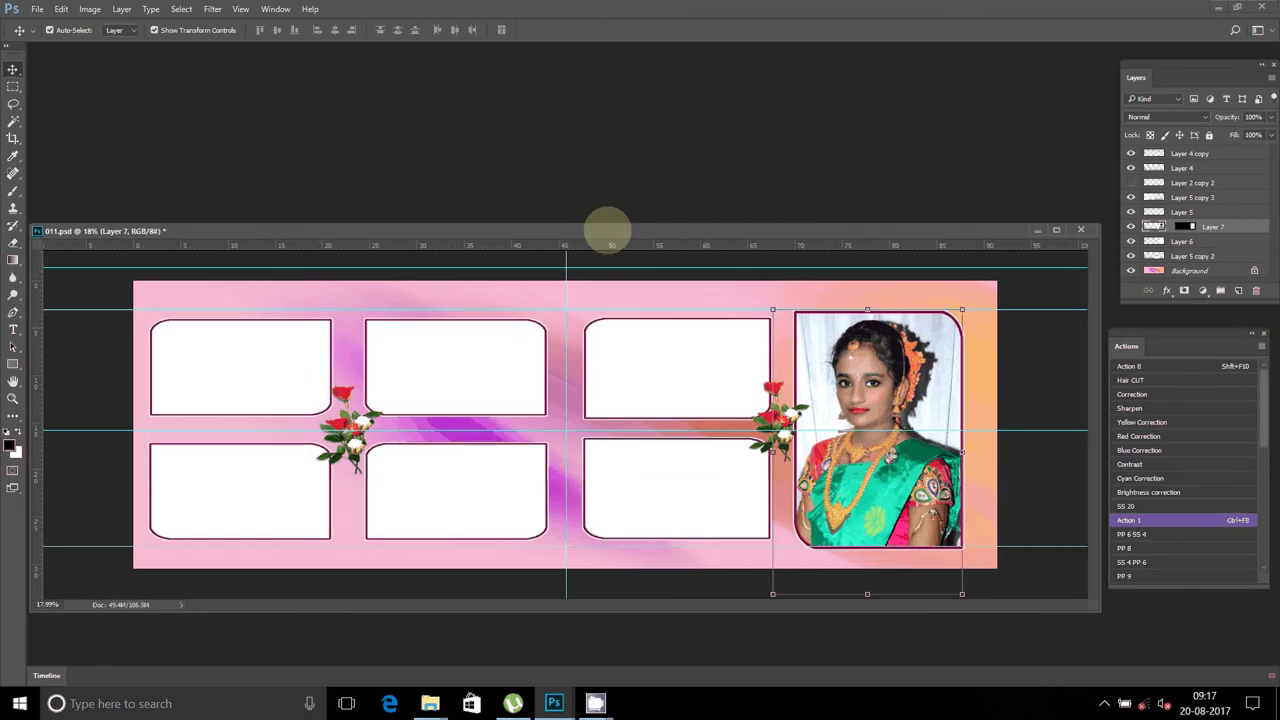
mouse_move(430, 704)
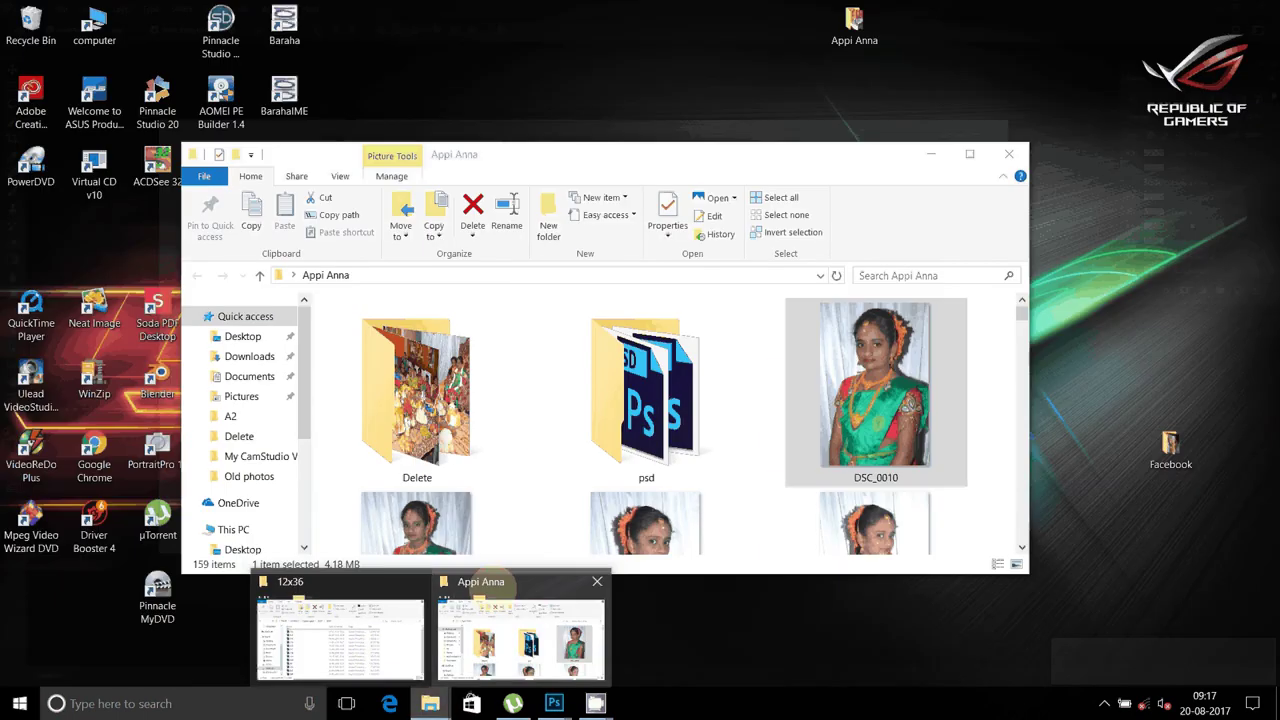
Move DSC_0010 and DSC_0011 into the Delete subfolder.
left_click(500, 585)
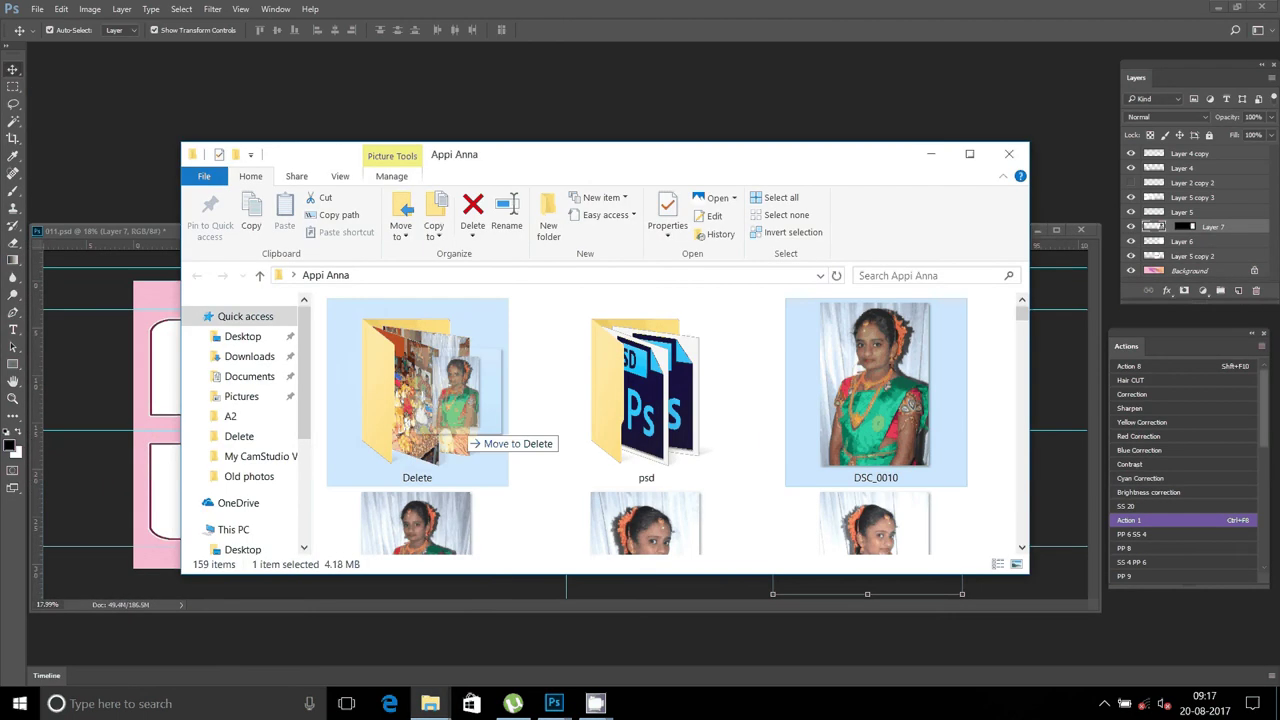
left_click_drag(858, 364, 505, 420)
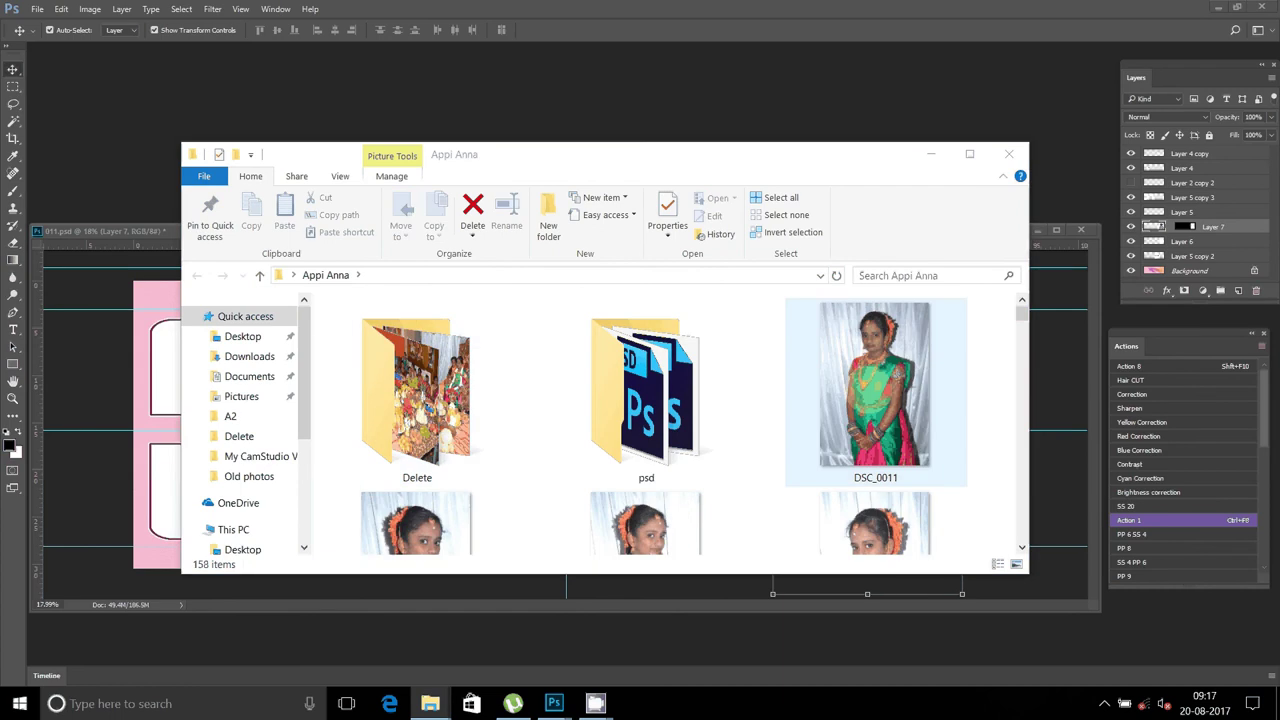
left_click_drag(875, 390, 420, 440)
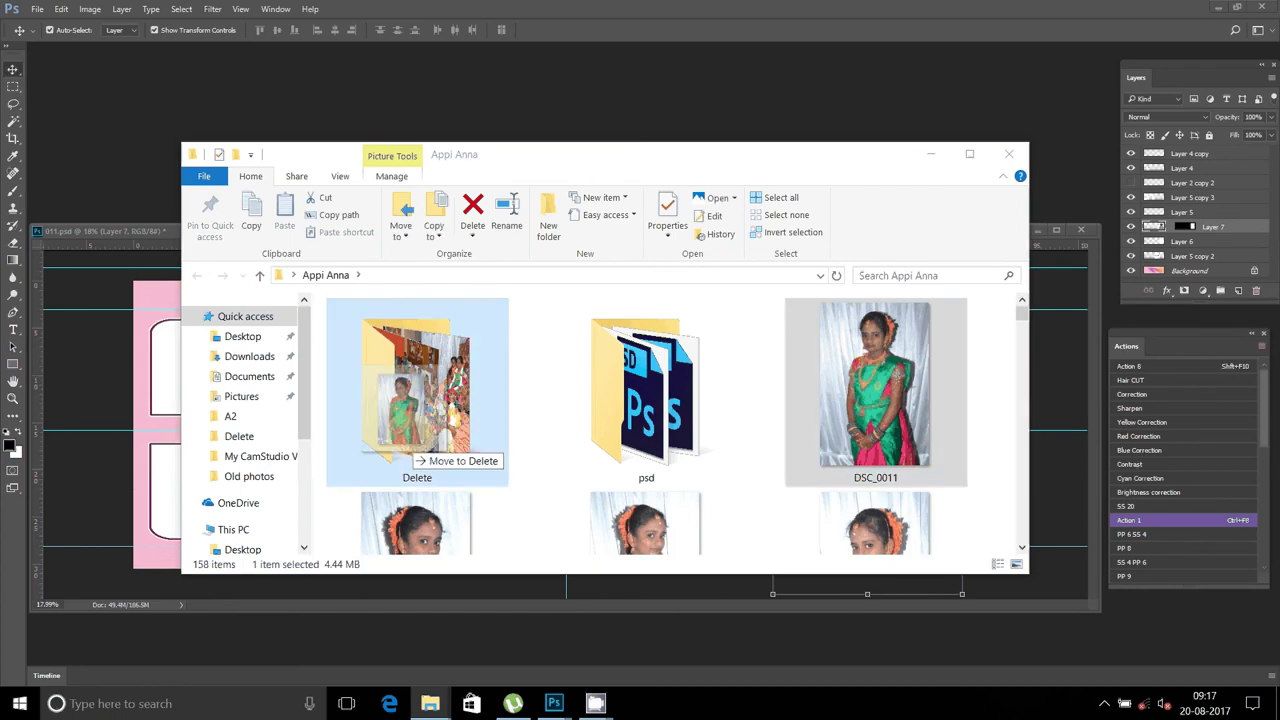
Scroll through the event photo thumbnails in the folder.
scroll(880, 432, "down", 3)
scroll(880, 432, "down", 2)
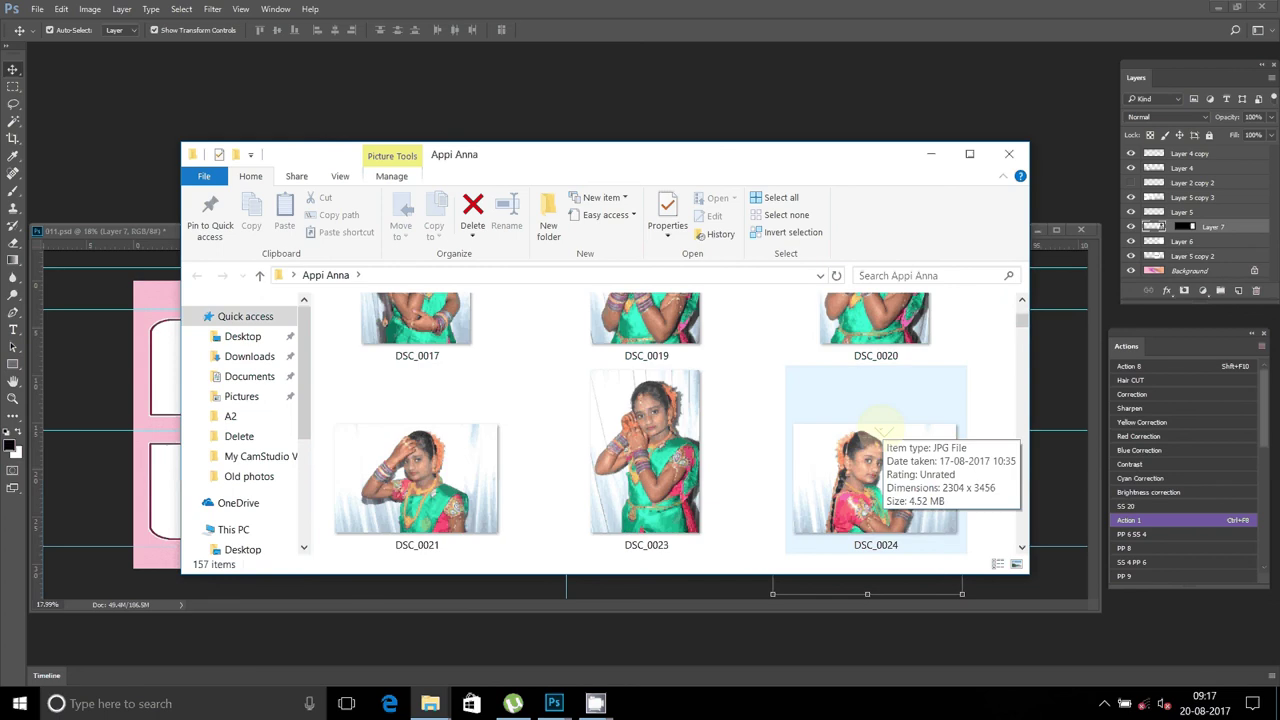
scroll(880, 432, "down", 3)
scroll(878, 420, "down", 3)
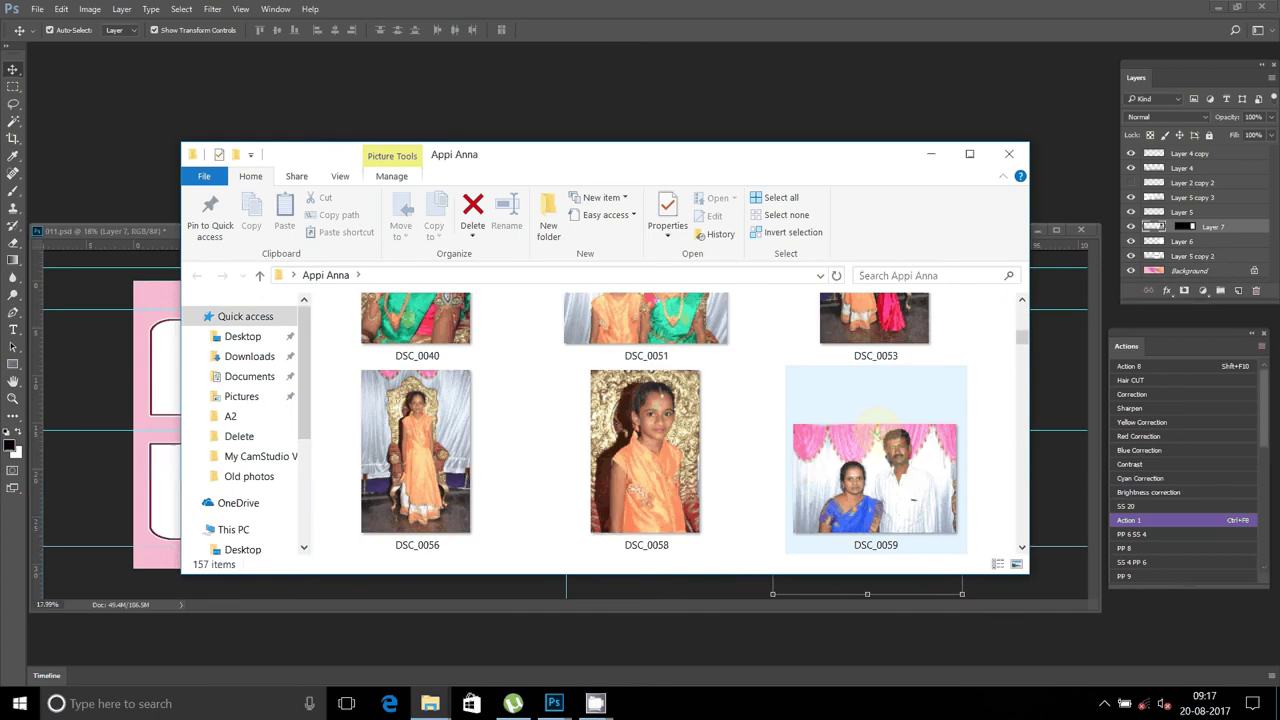
scroll(878, 420, "down", 3)
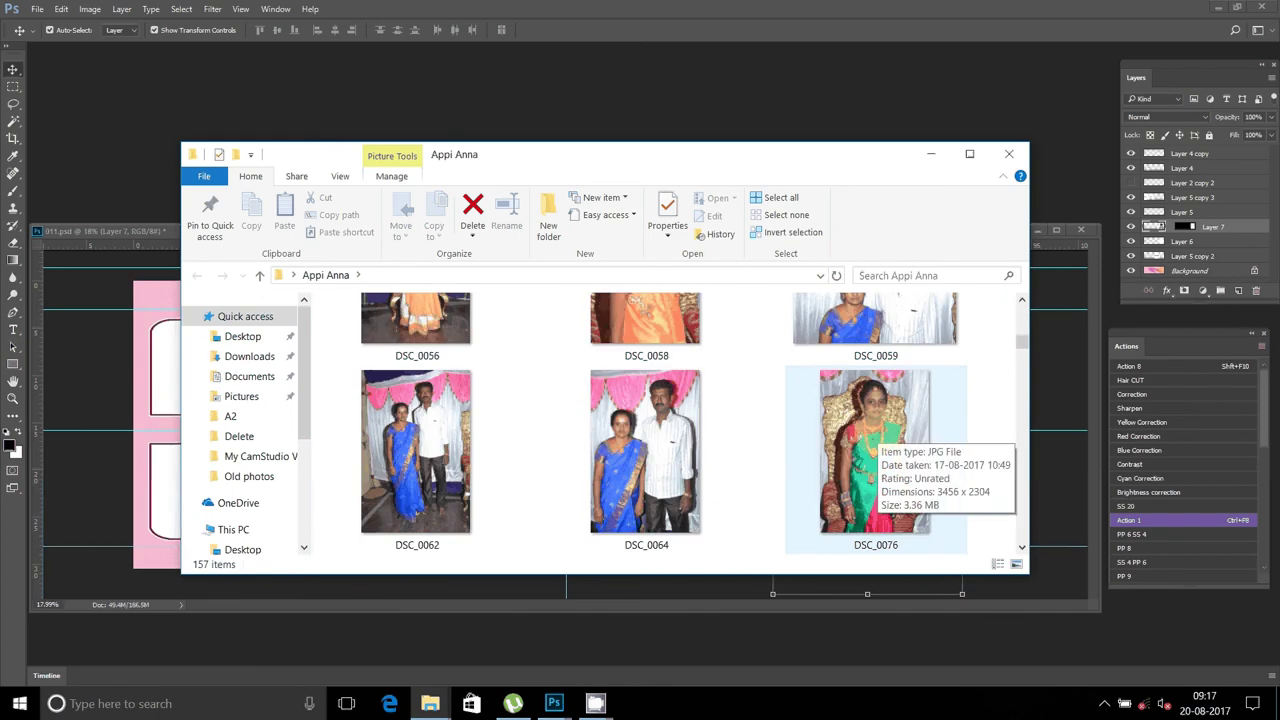
scroll(878, 430, "up", 2)
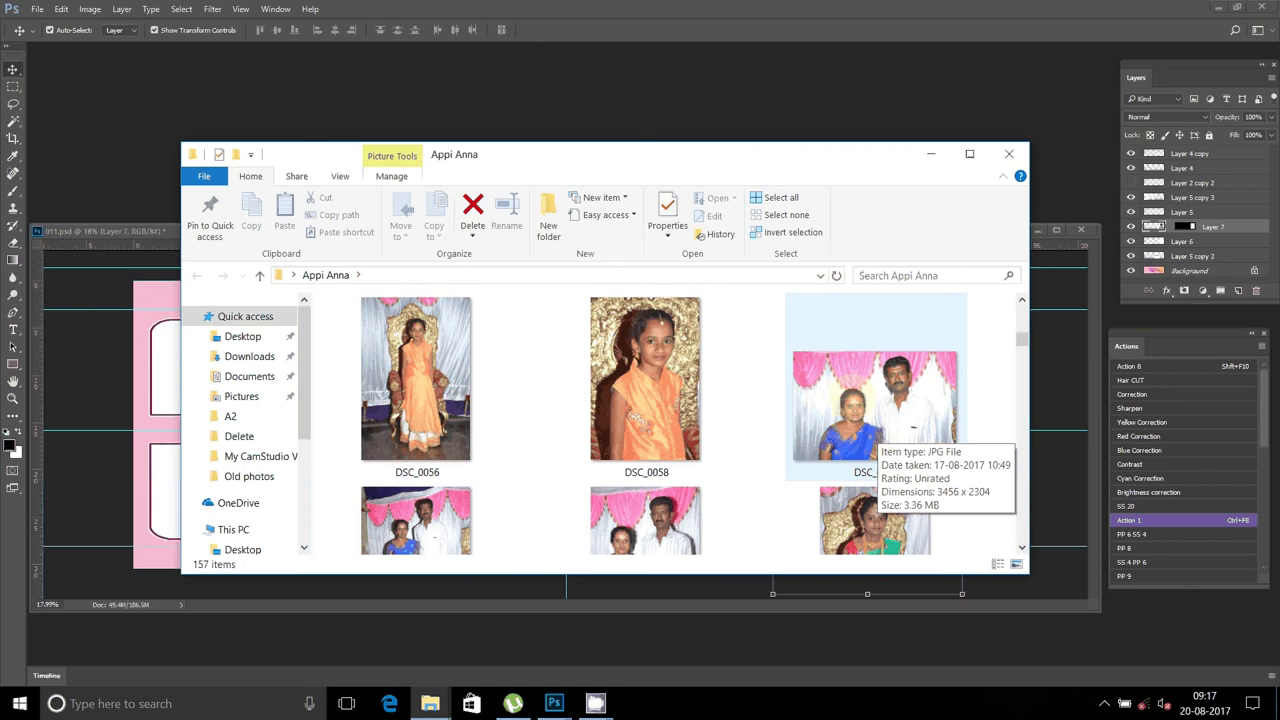
scroll(862, 430, "down", 3)
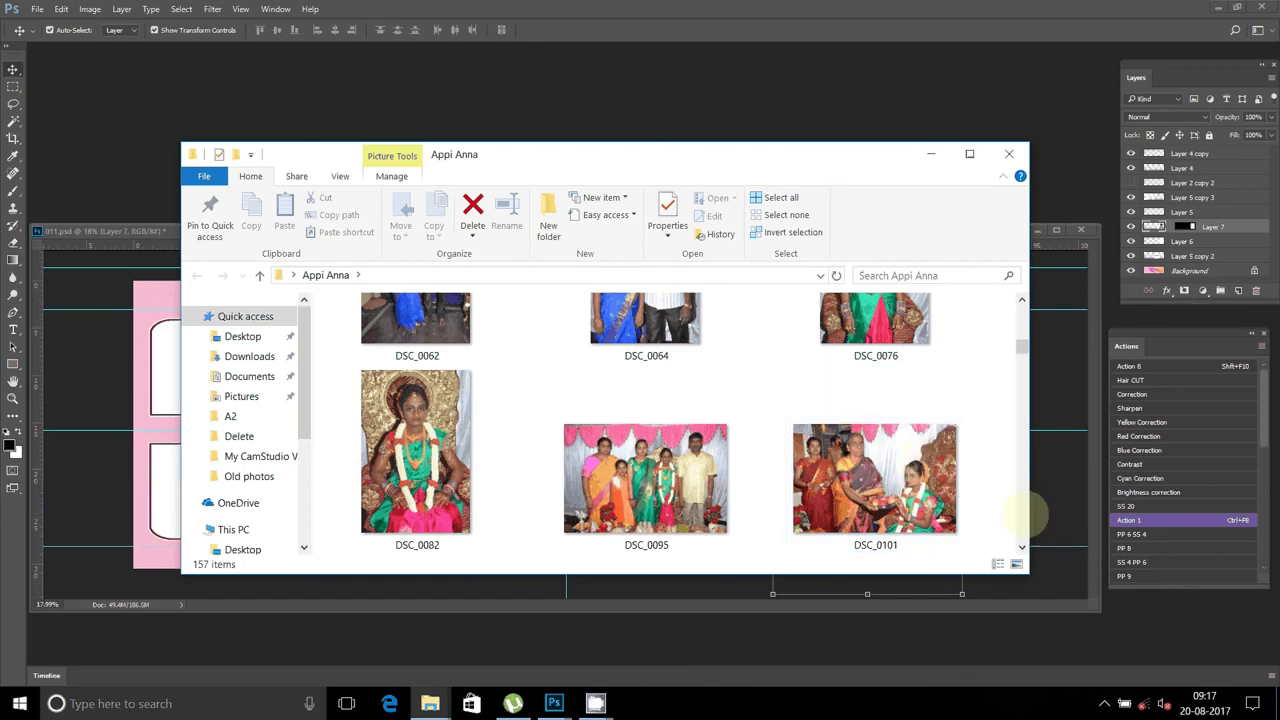
left_click(1021, 547)
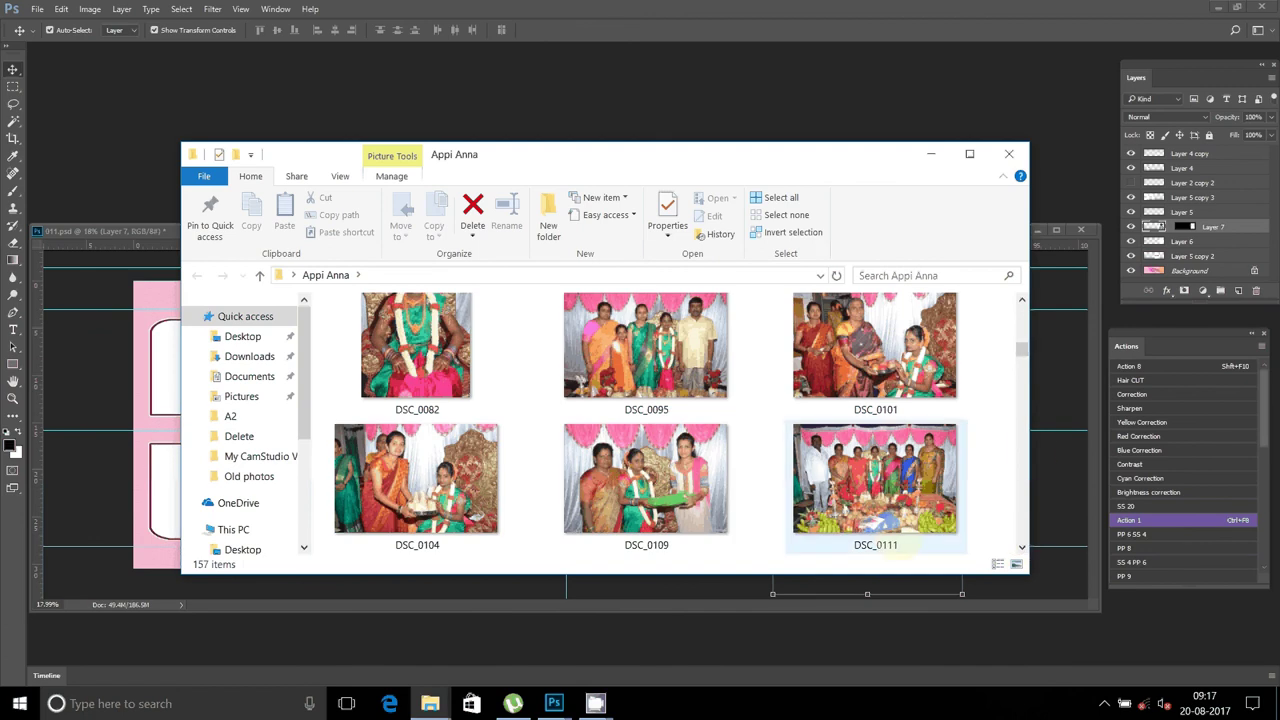
left_click(1021, 547)
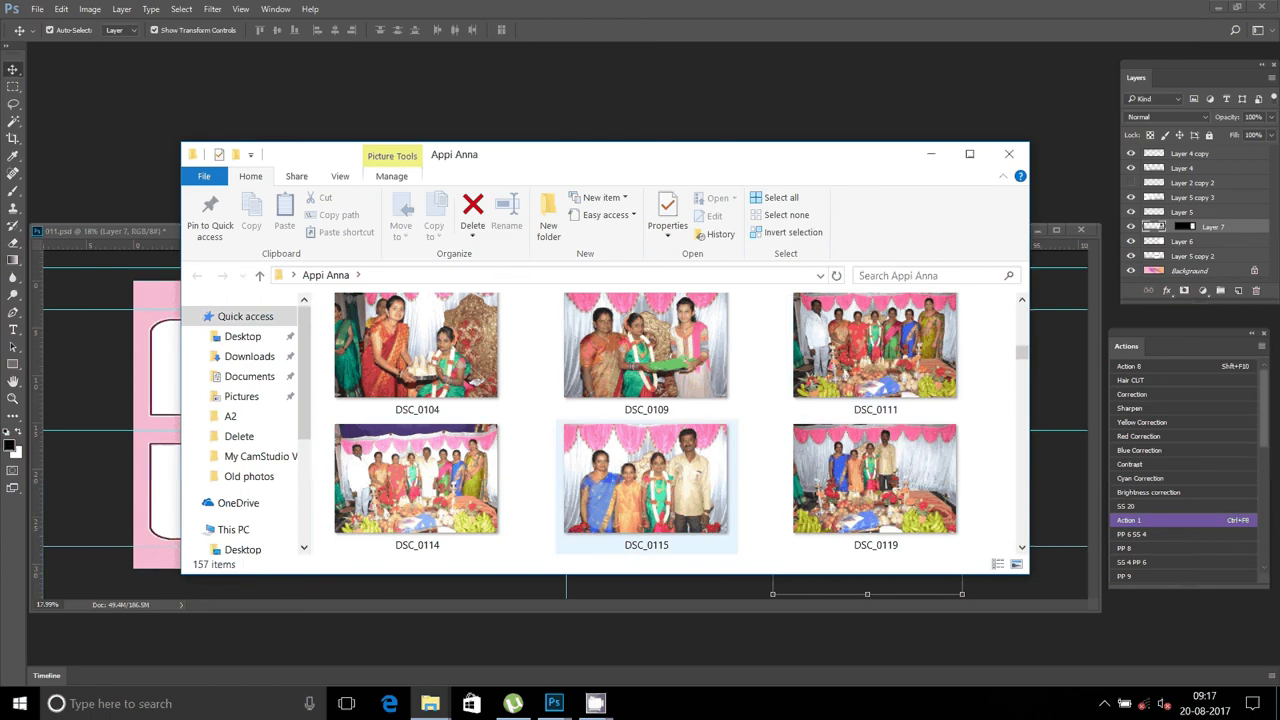
Select DSC_0146 in the photo folder and add DSC_0167 to the selection.
left_click(1021, 547)
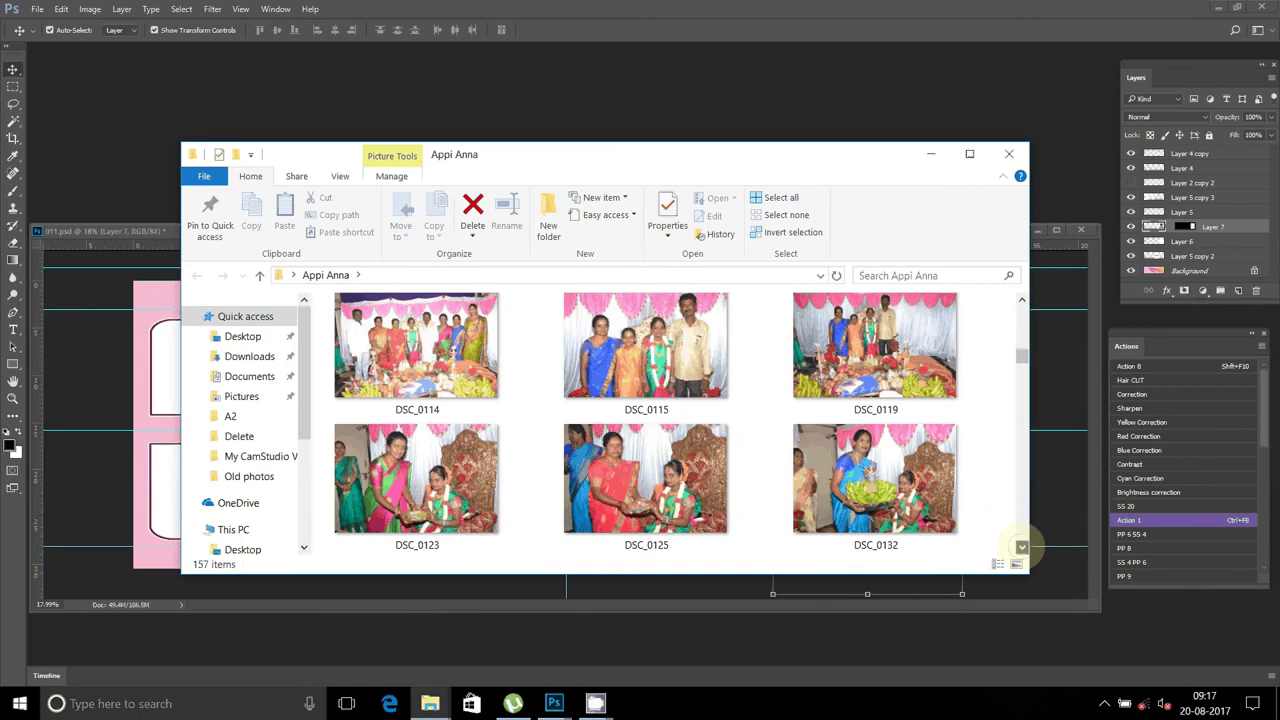
left_click(855, 353)
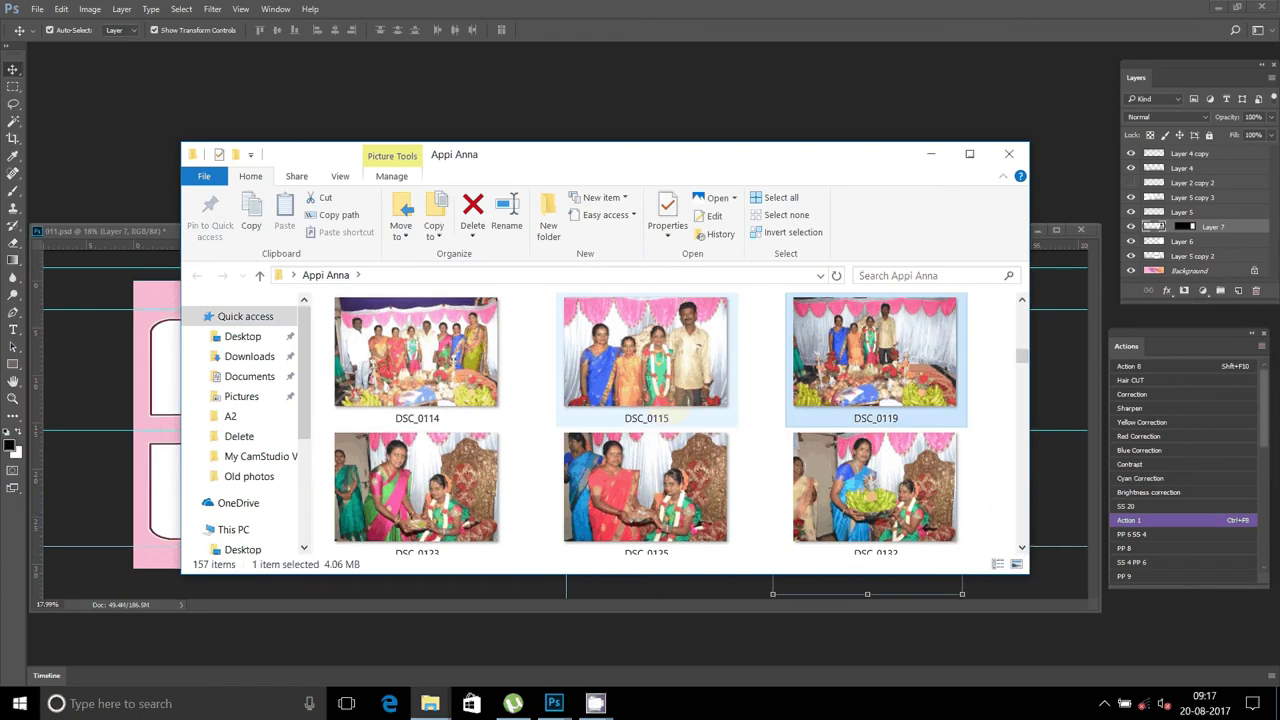
left_click(1021, 547)
key("Down")
key("Down")
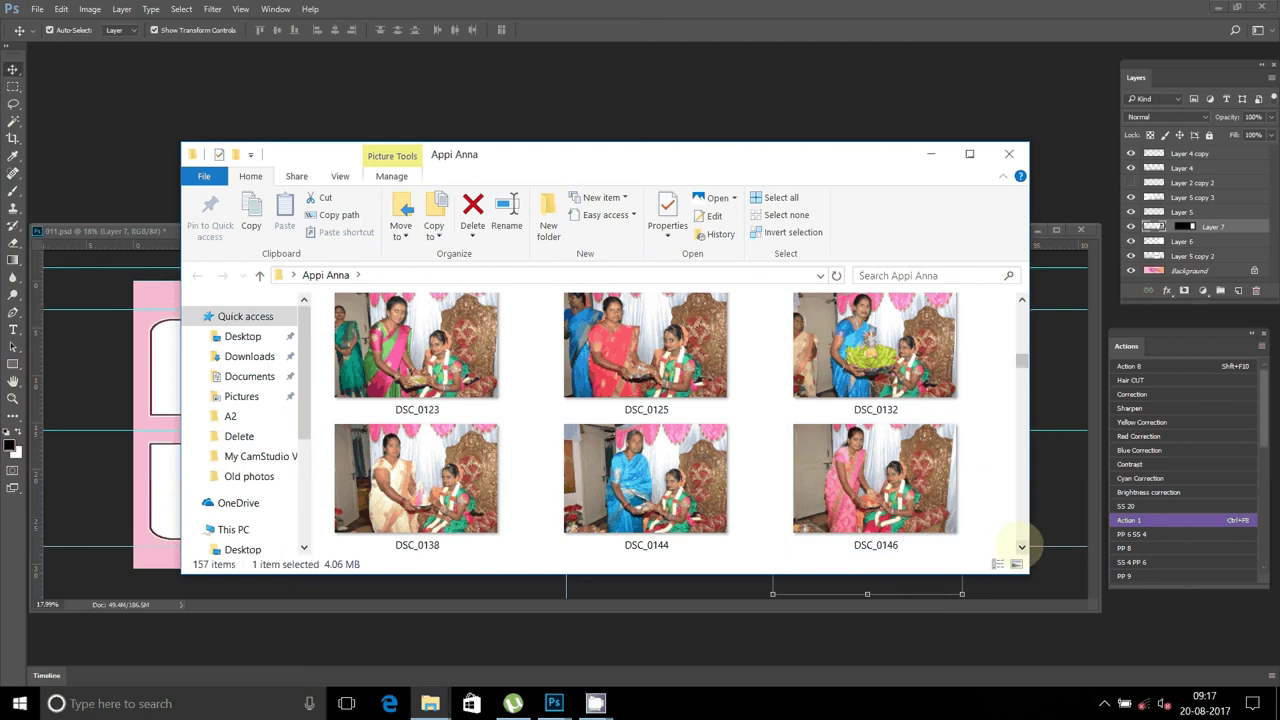
scroll(1021, 547, "down", 1)
scroll(1021, 547, "down", 1)
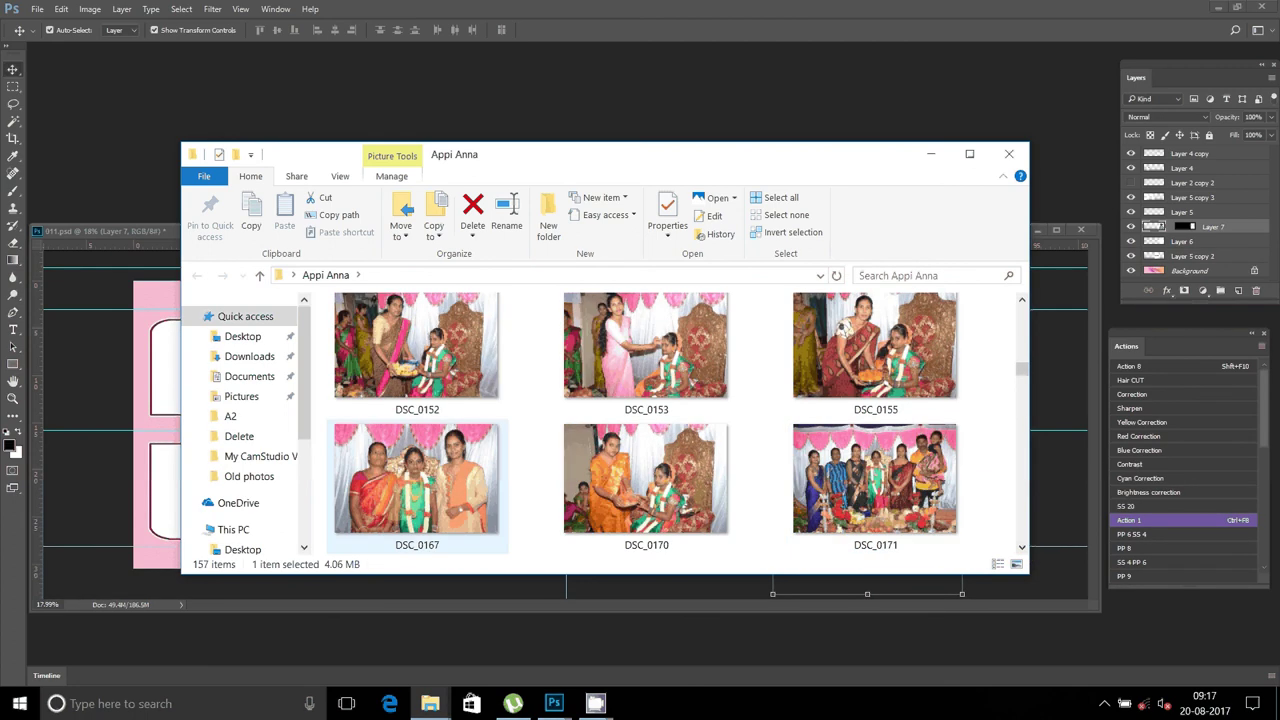
left_click(397, 497, "ctrl")
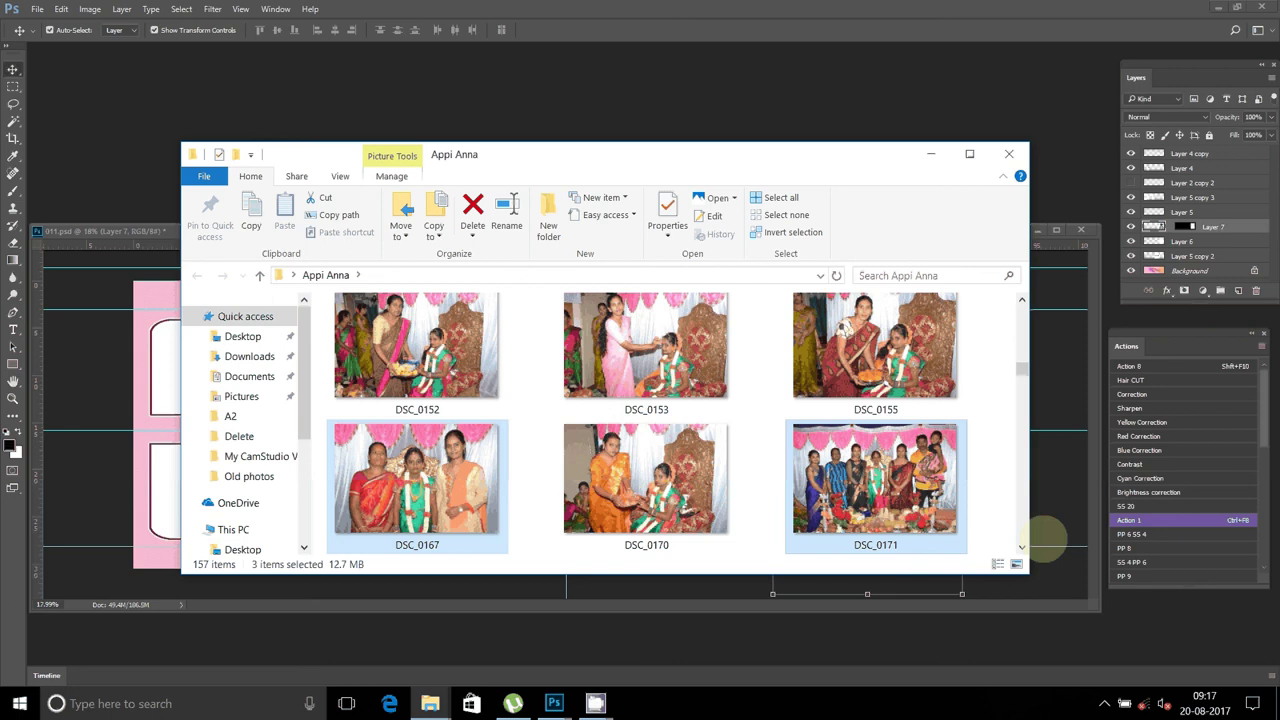
left_click(1021, 547)
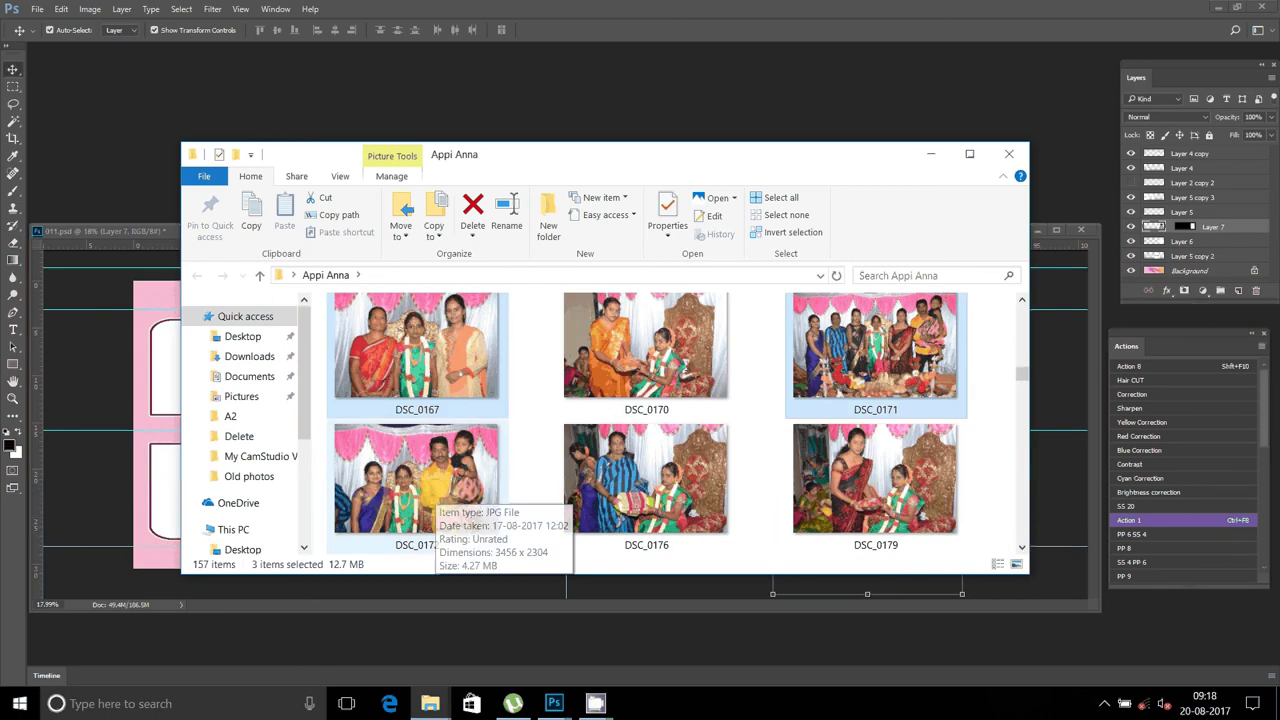
Add DSC_0172, DSC_0209 and DSC_0210, then drag all six photos into Photoshop.
left_click(435, 487, "ctrl")
left_click(1021, 547)
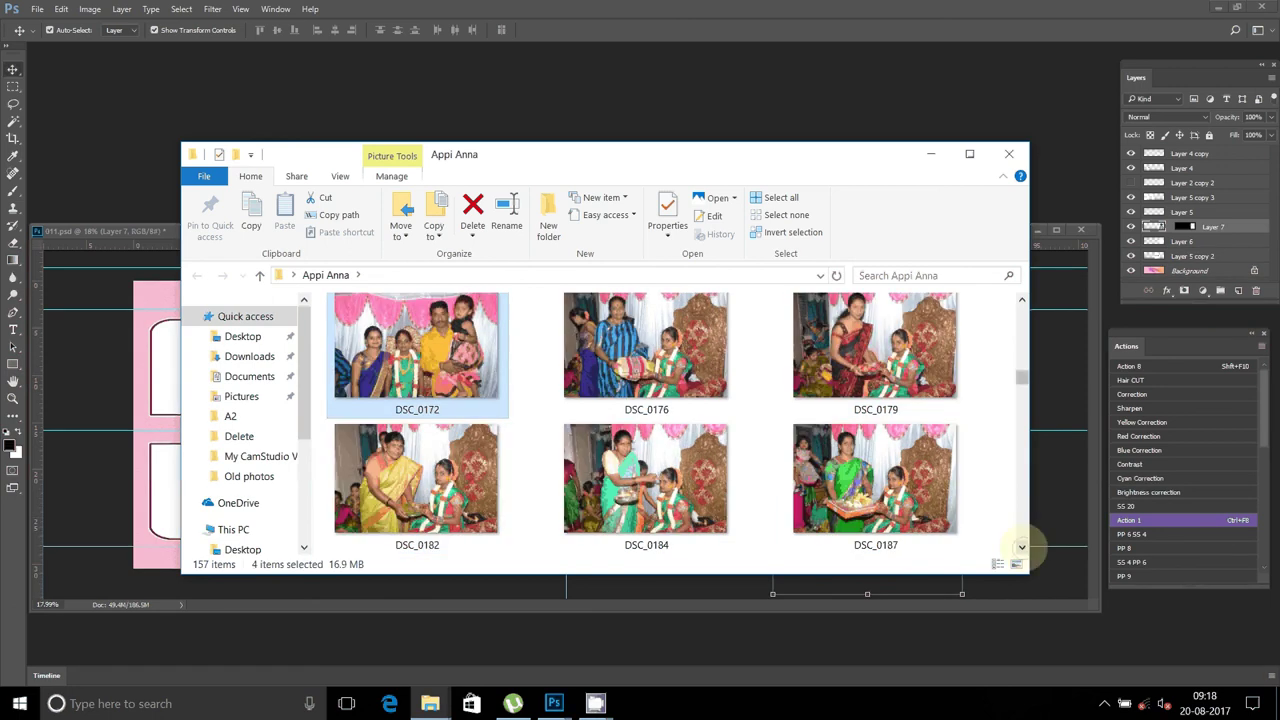
left_click(1021, 547)
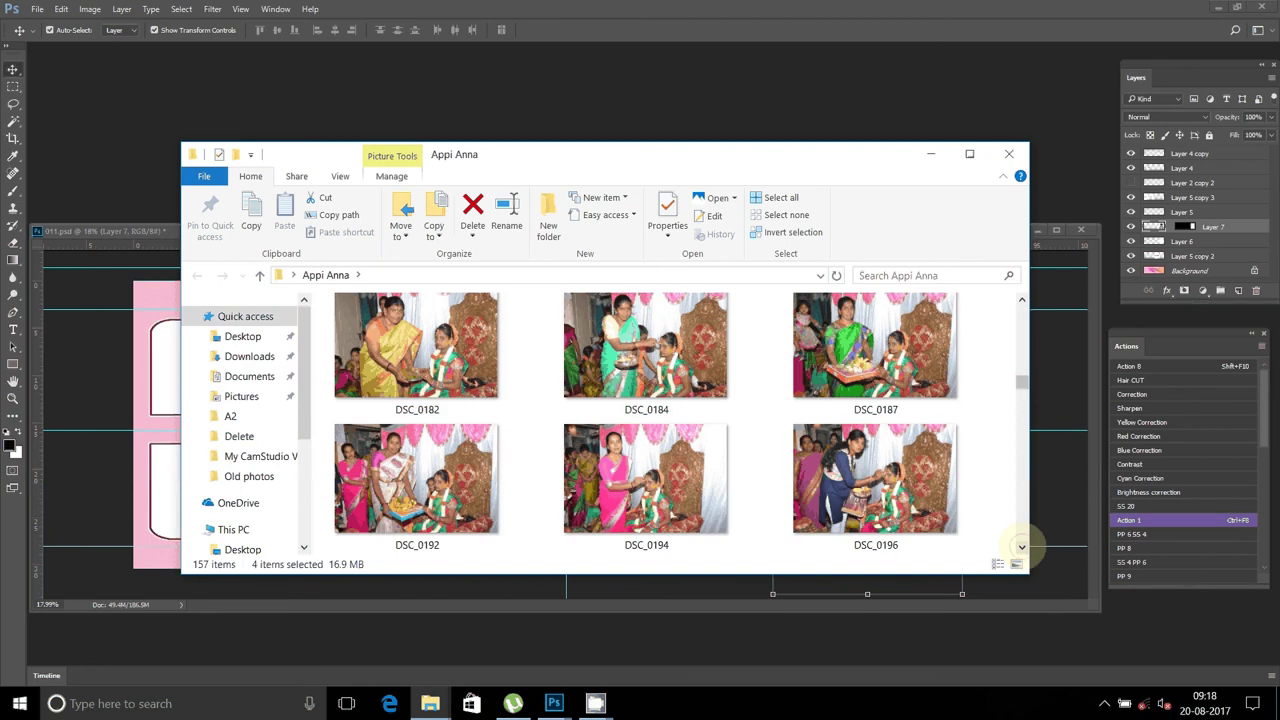
left_click(1021, 547)
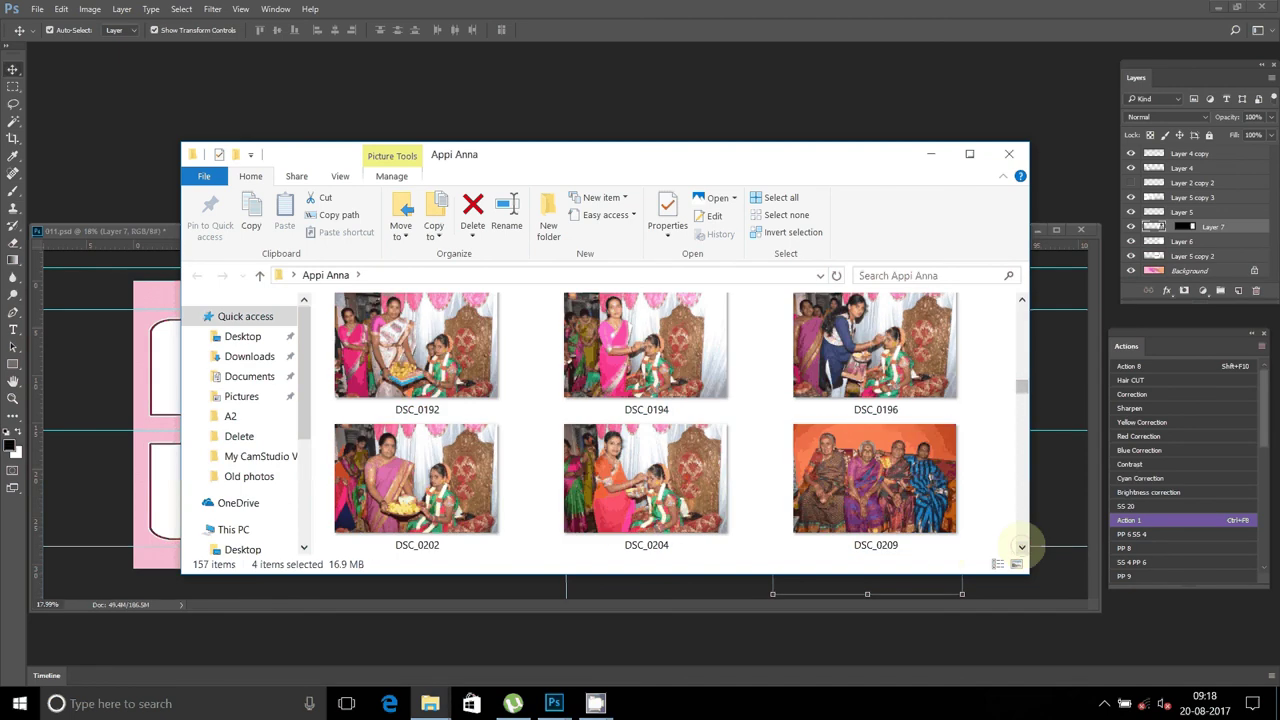
left_click(875, 480, "ctrl")
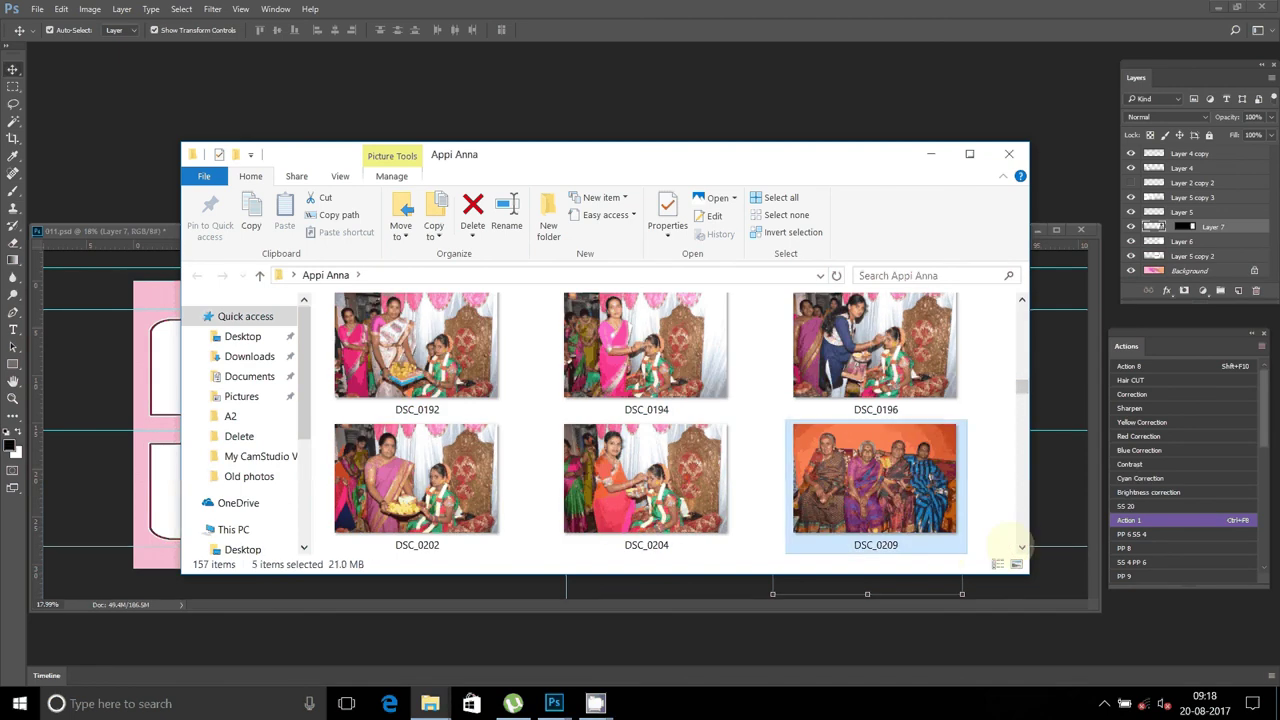
left_click(1021, 547)
left_click(416, 480, "ctrl")
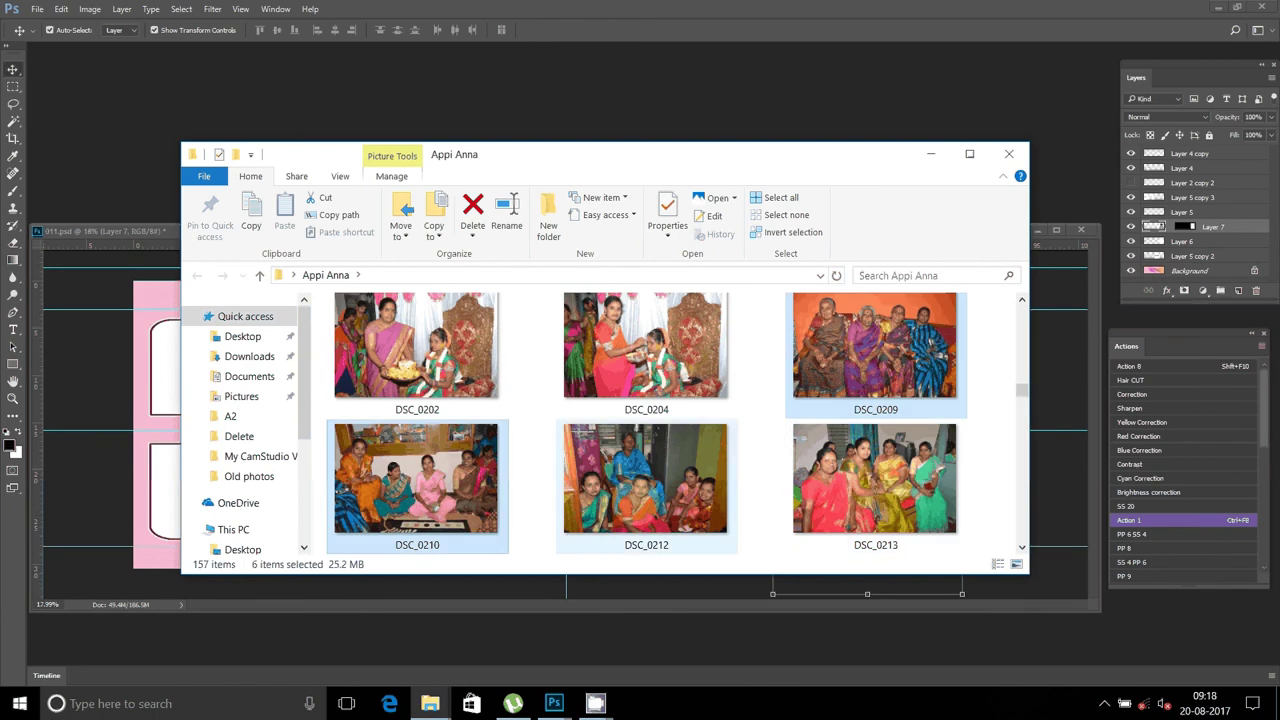
mouse_move(416, 475)
left_mouse_down()
mouse_move(100, 135)
mouse_move(203, 125)
left_mouse_up()
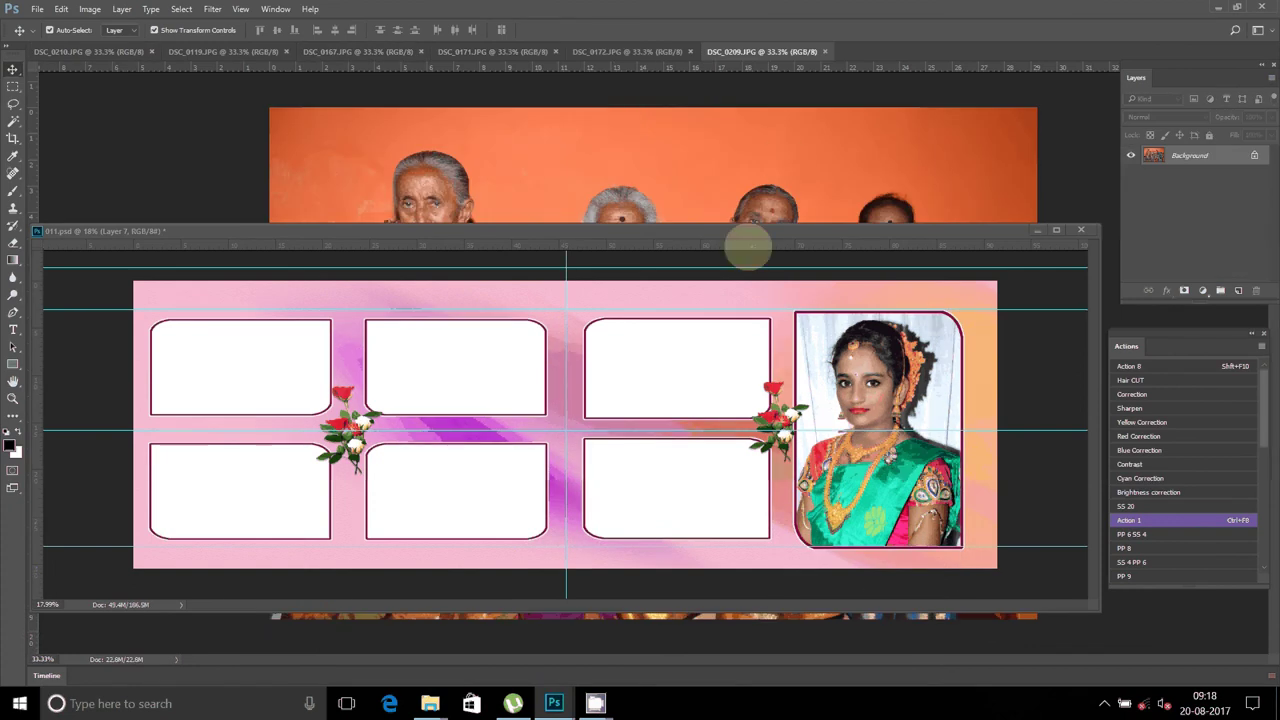
Resize the DSC_0209 group photo to 8 inches wide.
mouse_move(748, 246)
left_mouse_down()
mouse_move(791, 96)
mouse_move(785, 52)
left_mouse_up()
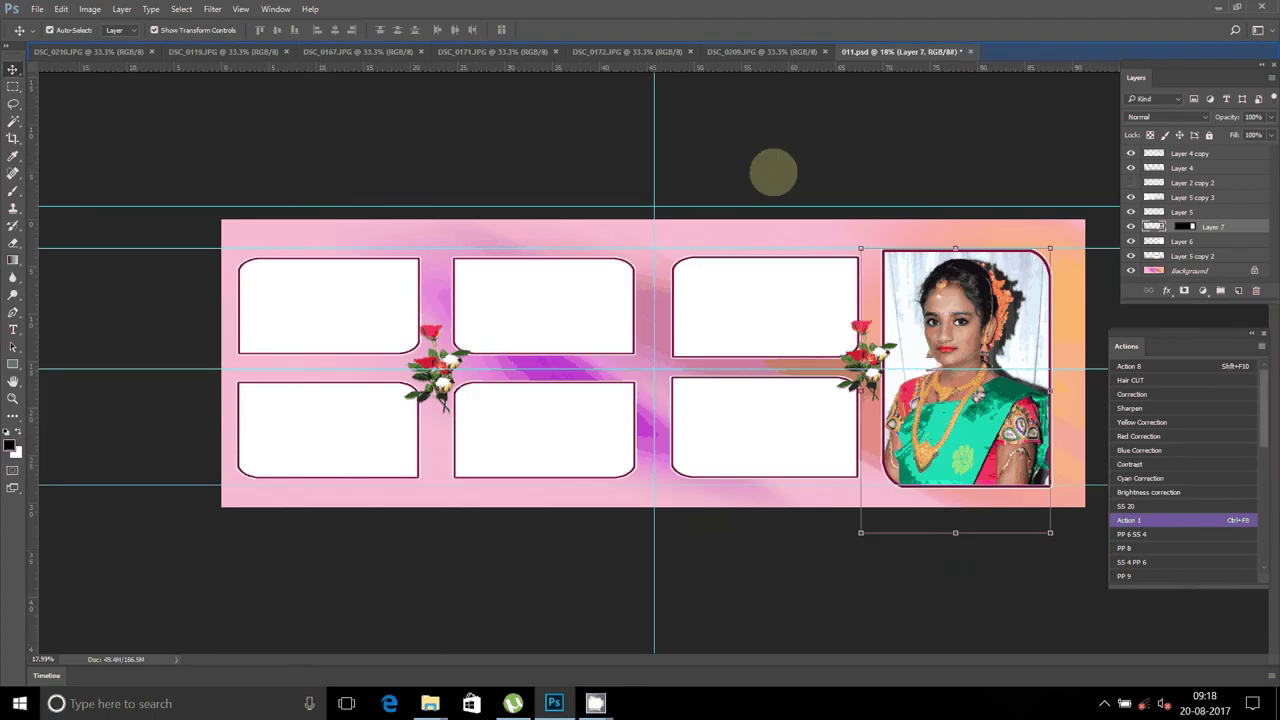
left_click(740, 51)
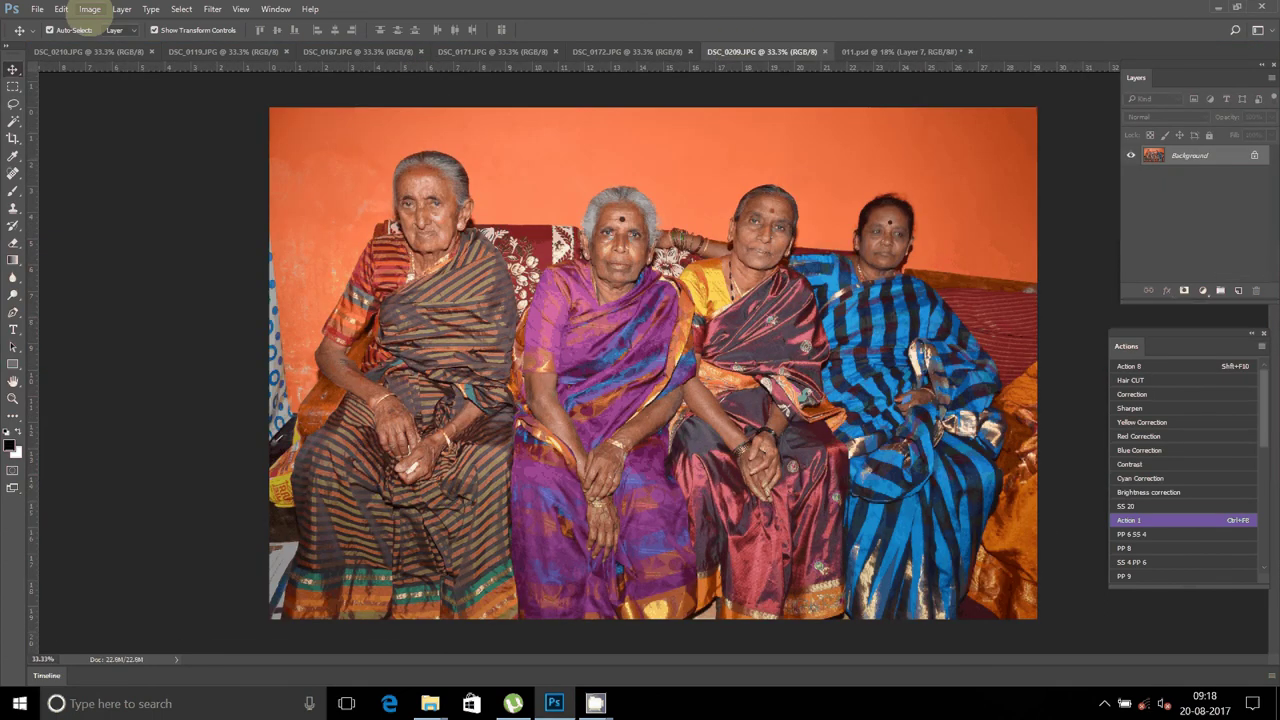
left_click(89, 9)
left_click(120, 122)
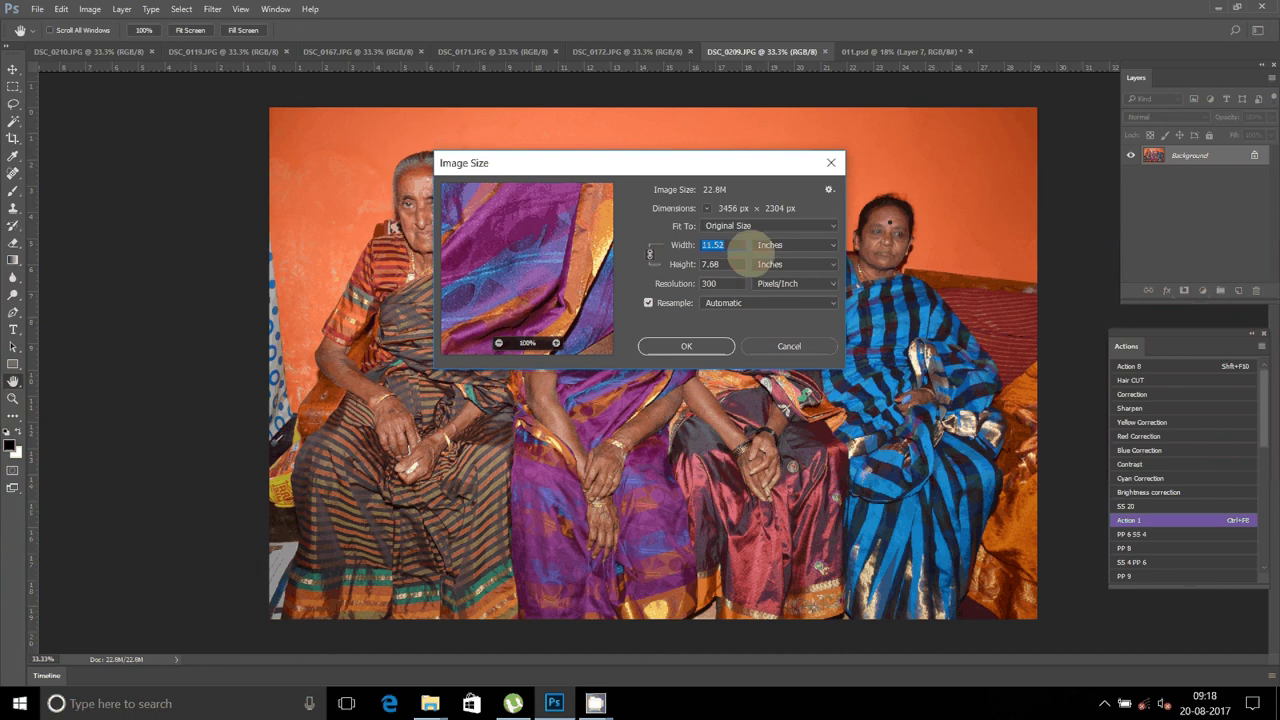
type("8")
left_click(686, 346)
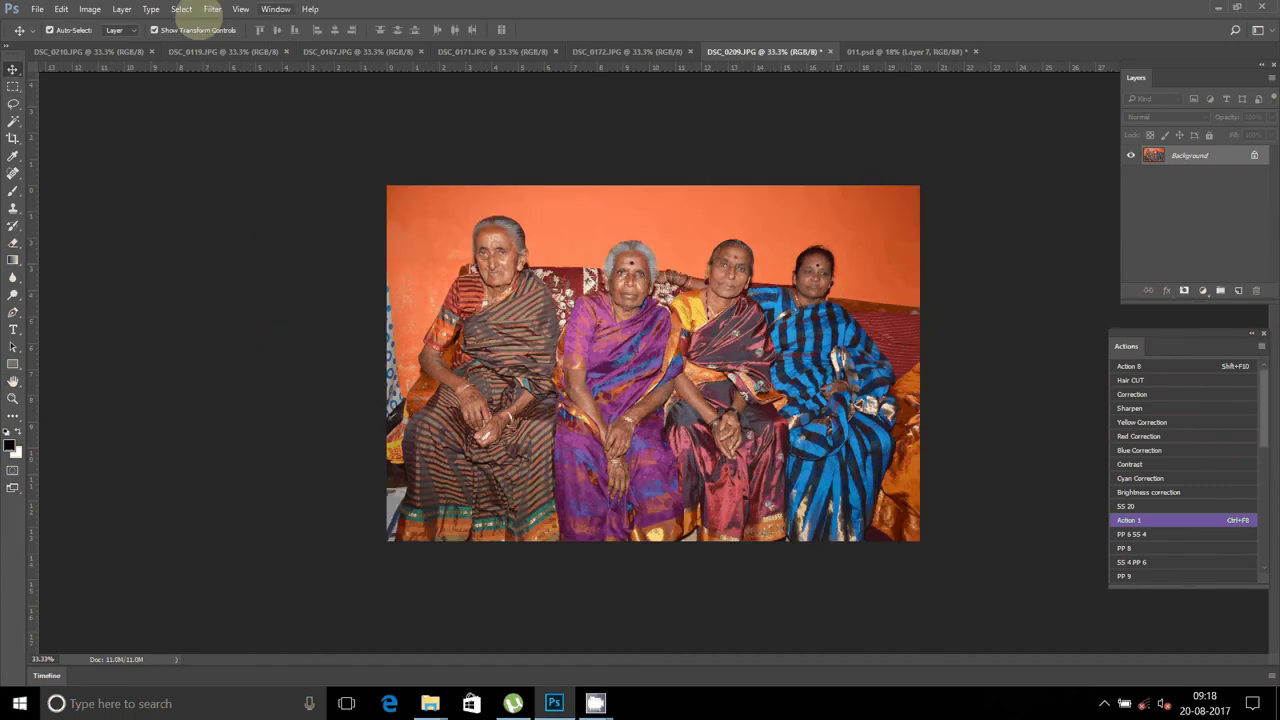
Select all of DSC_0209, cut it to the clipboard, and close it without saving.
left_click(182, 9)
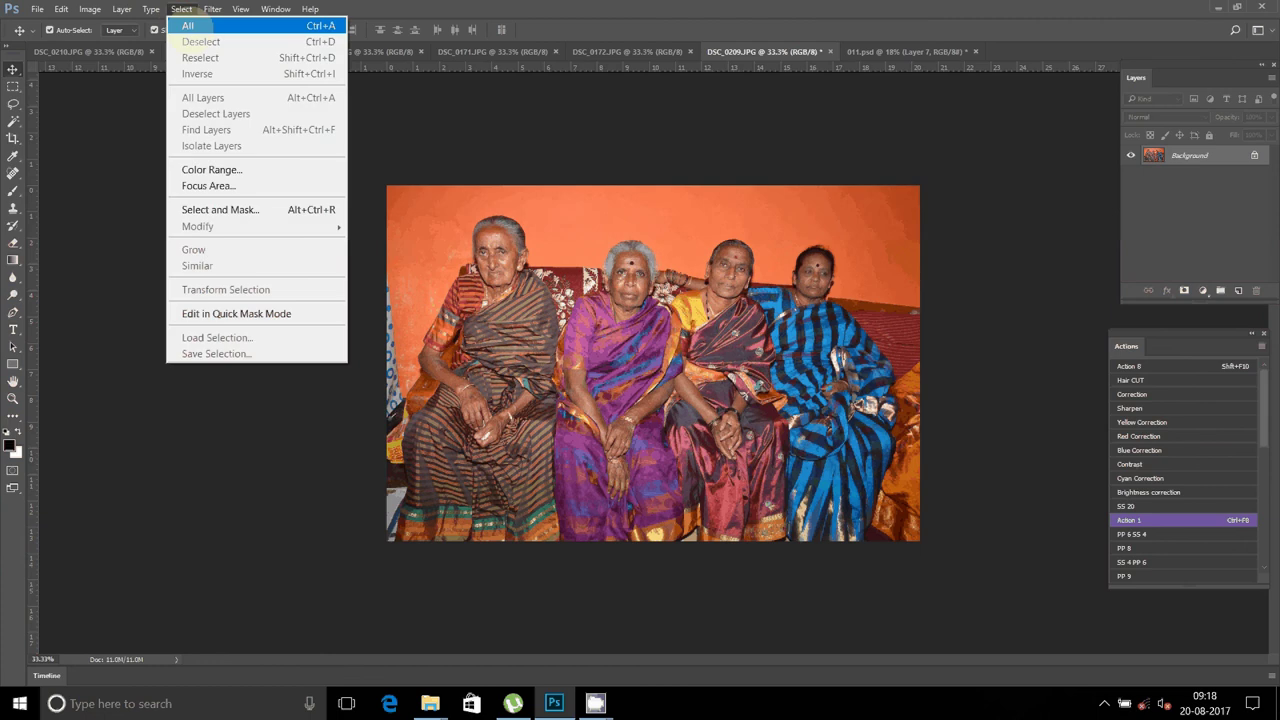
left_click(187, 25)
left_click(61, 9)
left_click(76, 186)
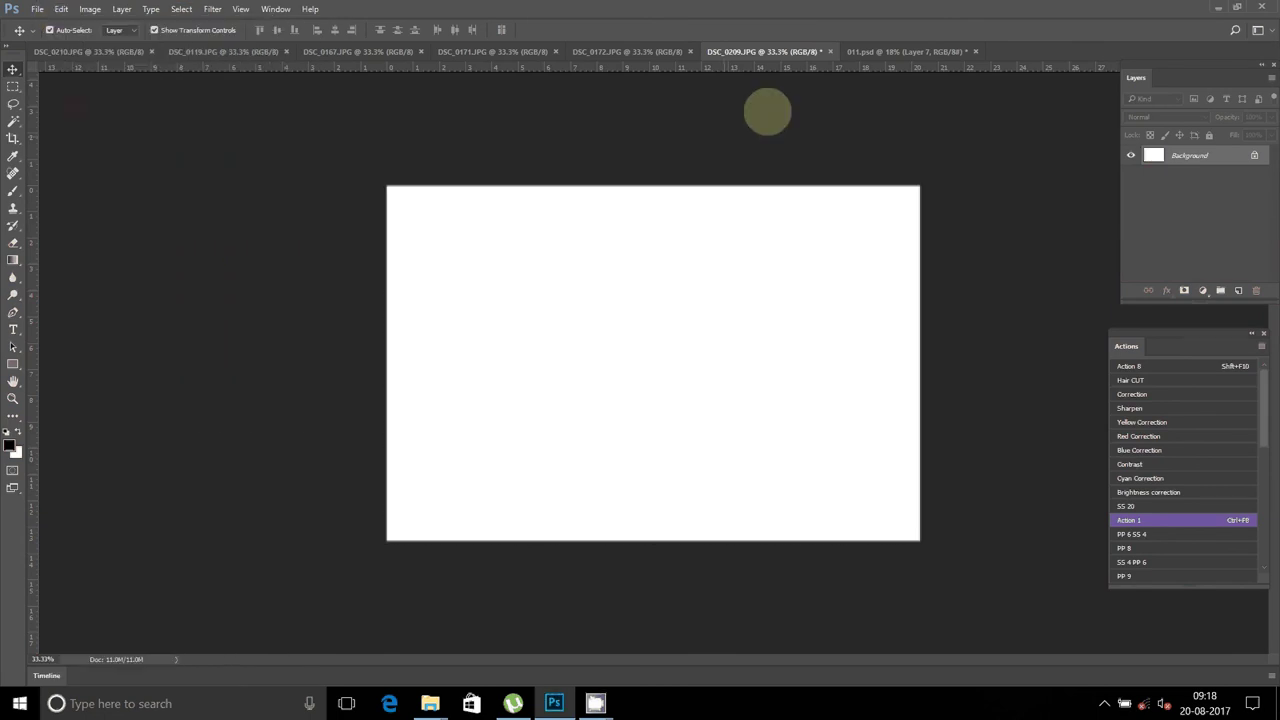
left_click(820, 51)
left_click(646, 261)
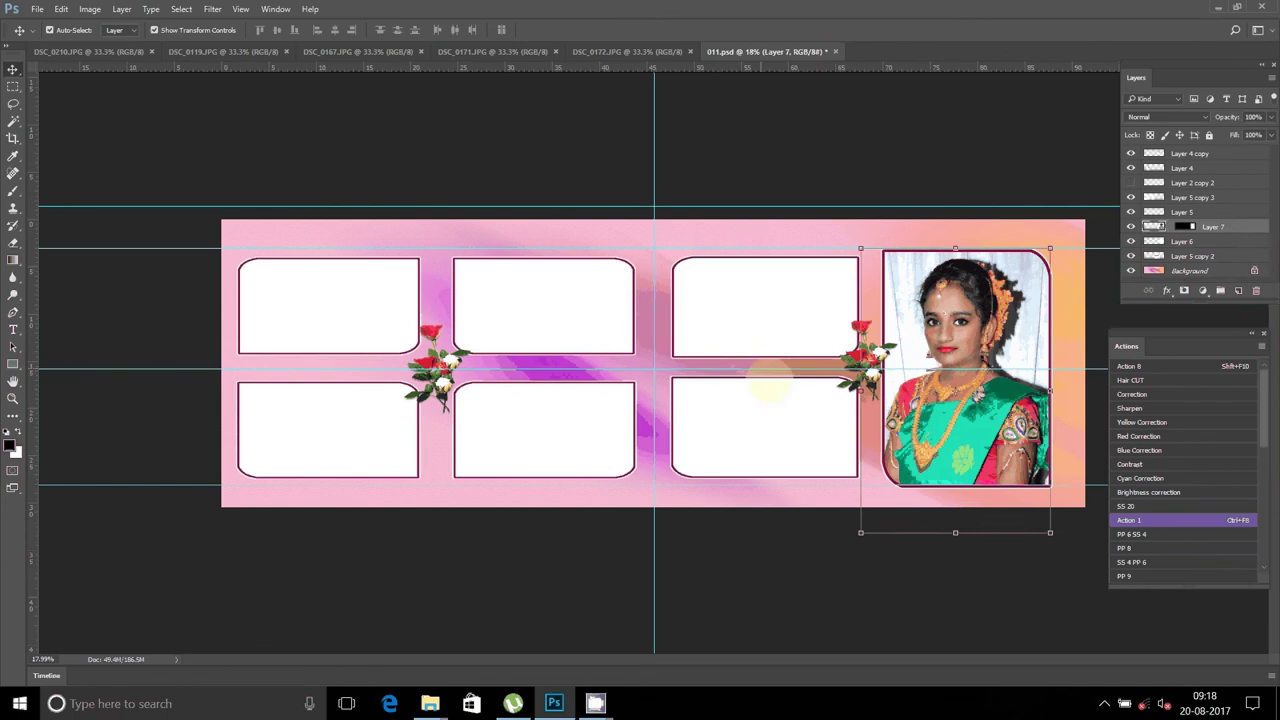
Magic Wand the lower third-column frame and Paste Into it the group photo.
left_click(768, 388)
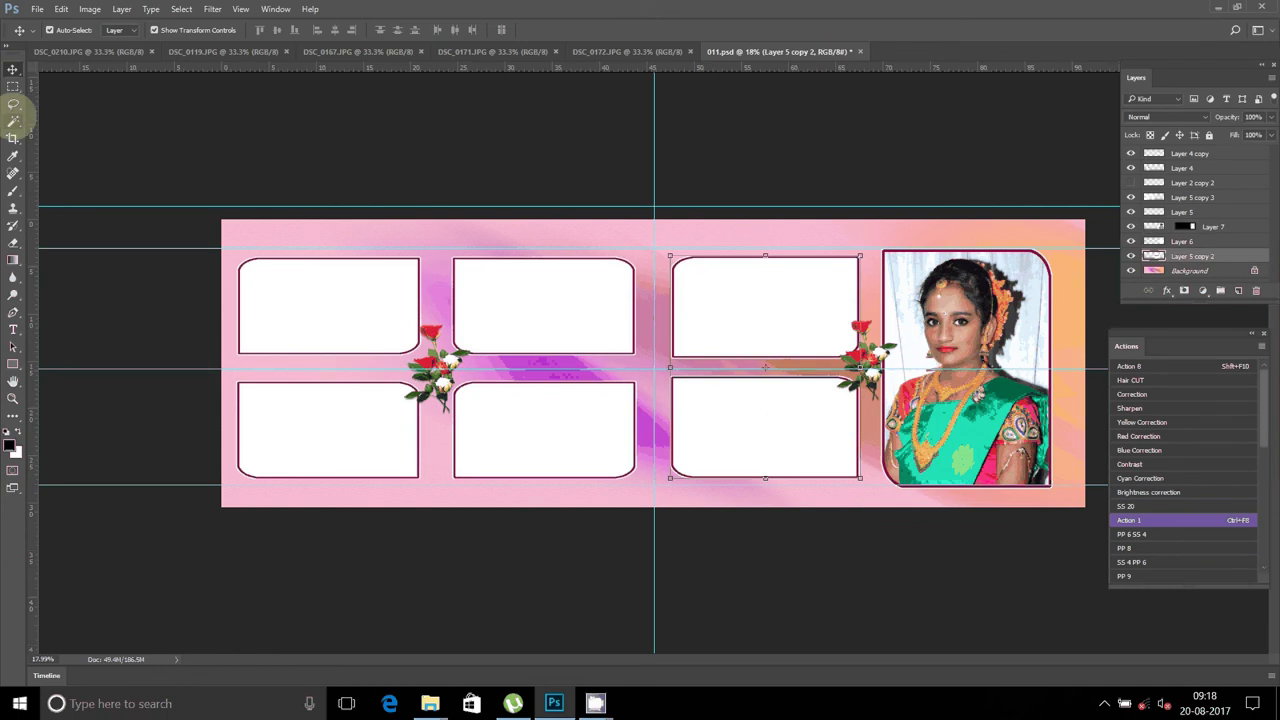
left_click(13, 120)
left_click(757, 428)
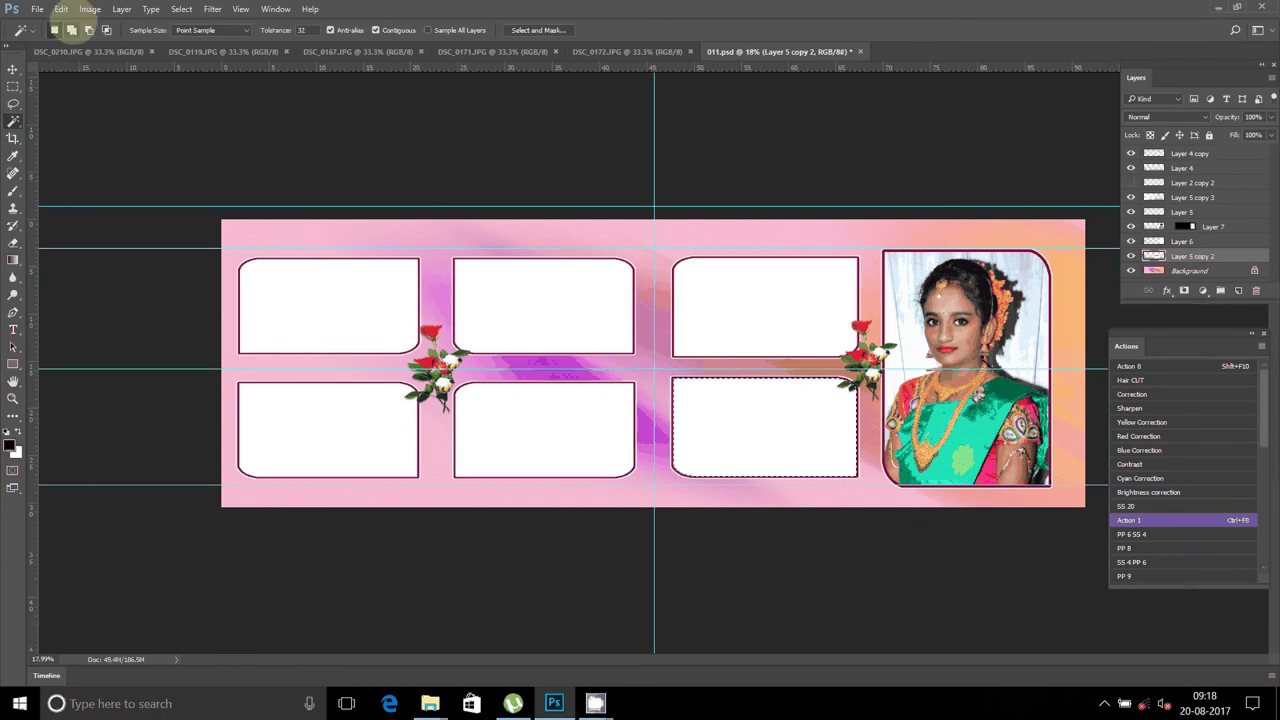
left_click(62, 10)
mouse_move(94, 170)
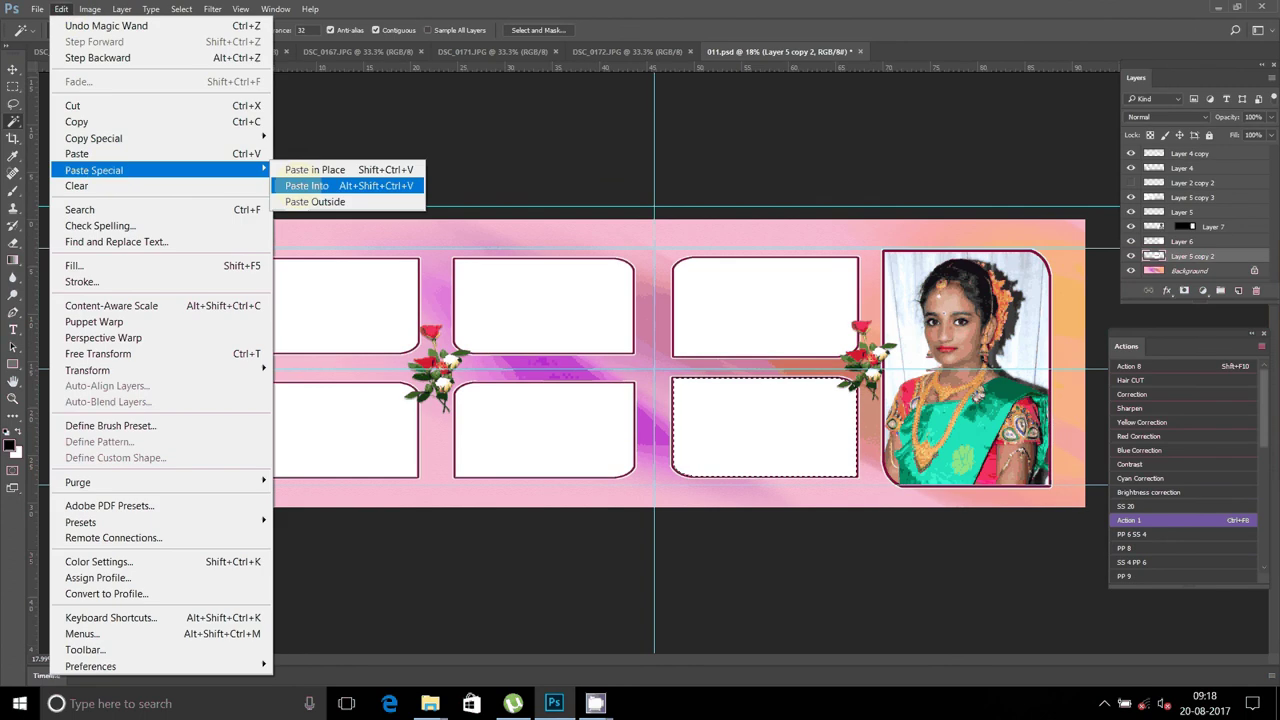
left_click(306, 185)
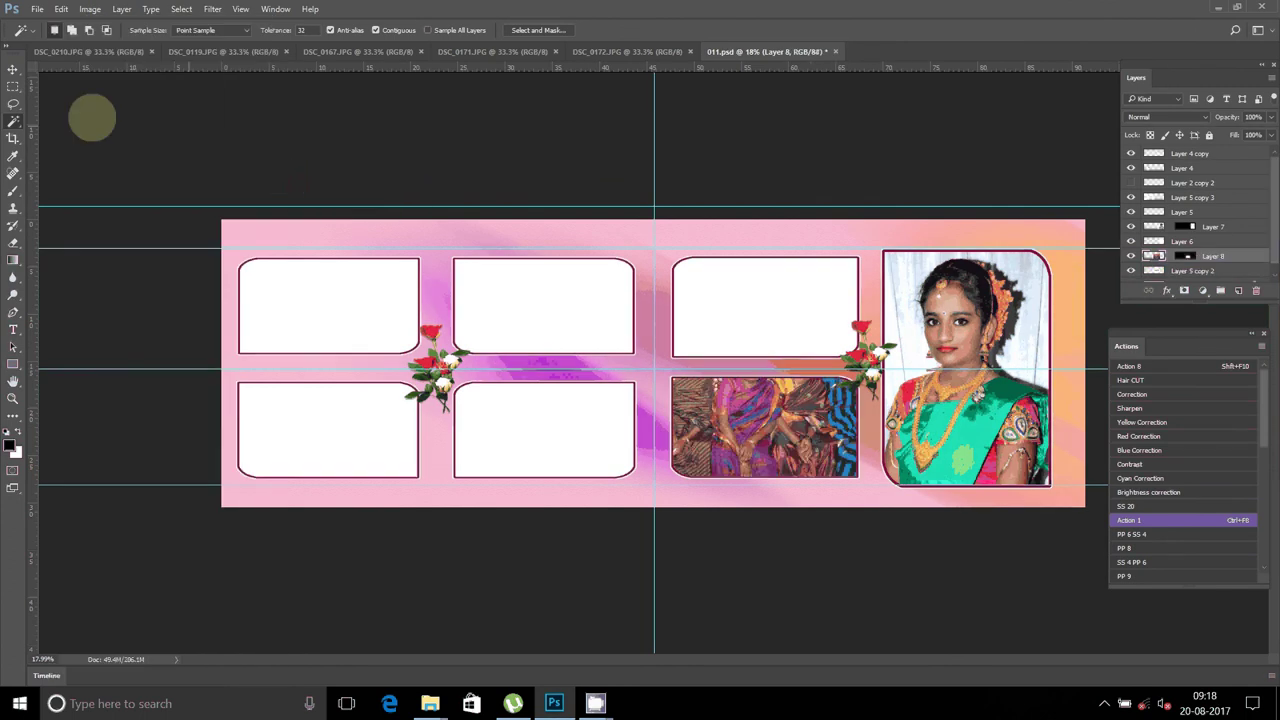
Scale the group photo to about 67% and nudge it down to fit the frame.
left_click(13, 69)
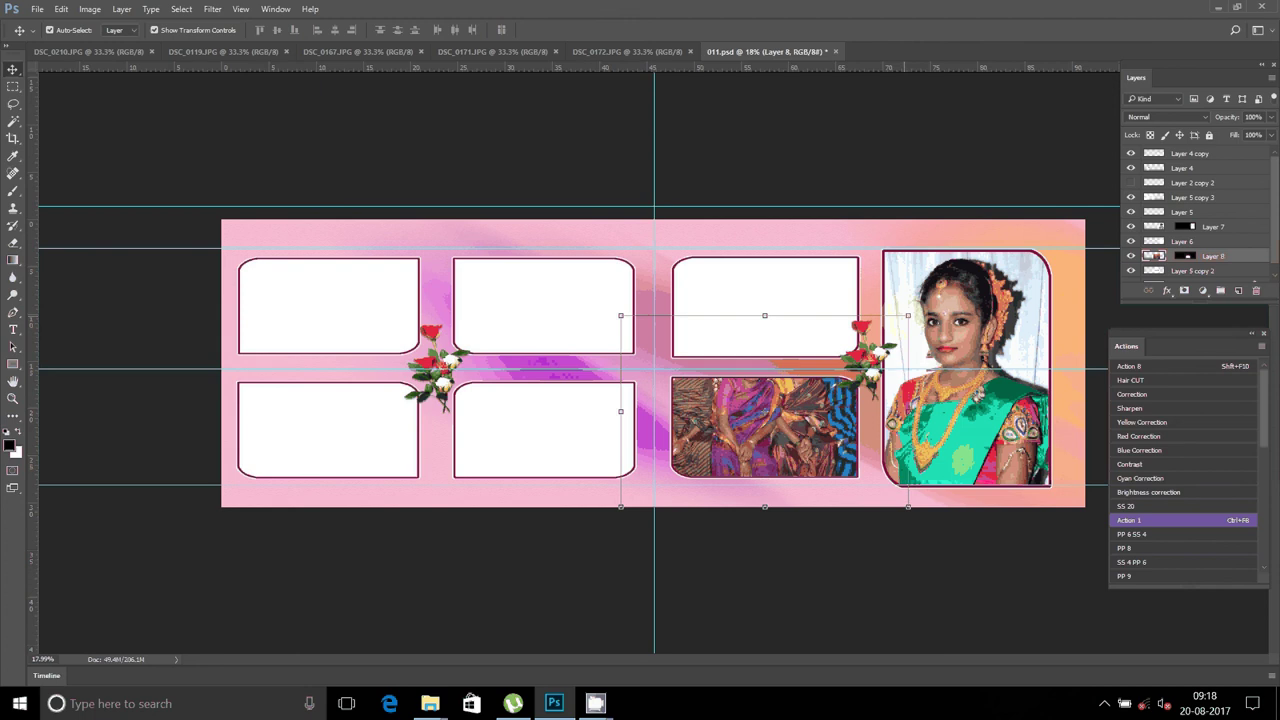
left_click_drag(908, 315, 868, 350)
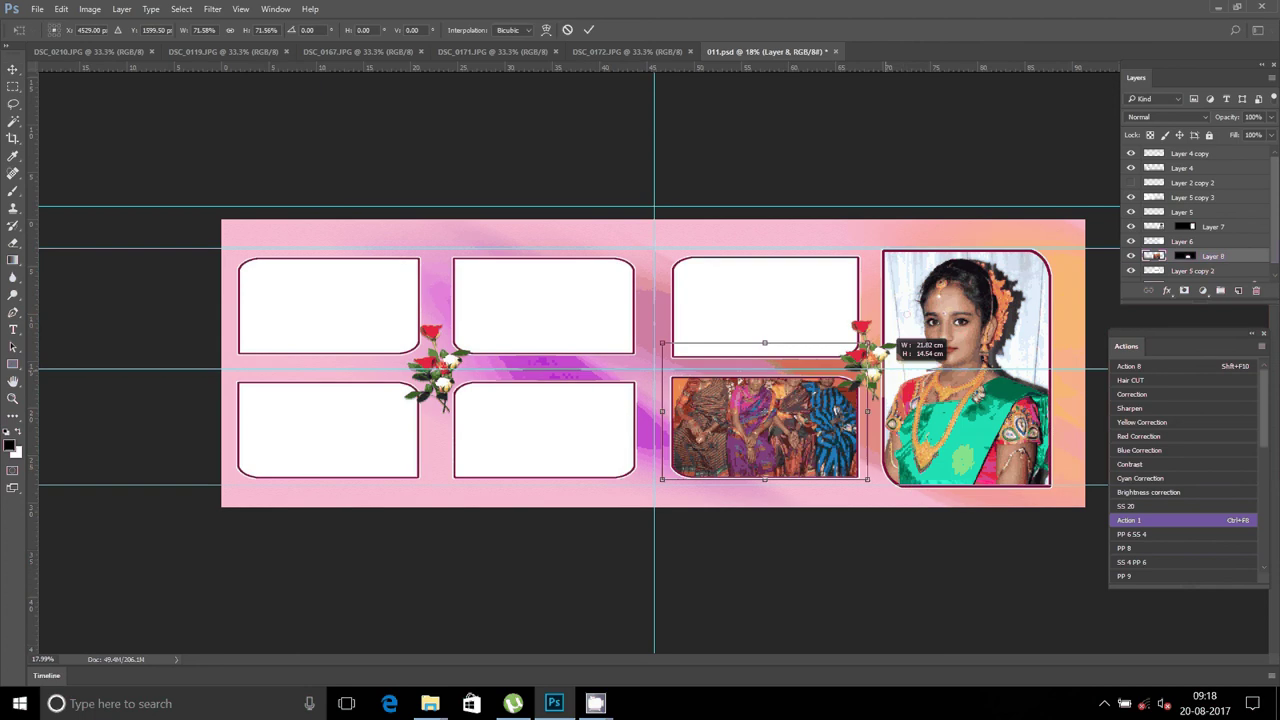
left_click_drag(812, 385, 823, 408)
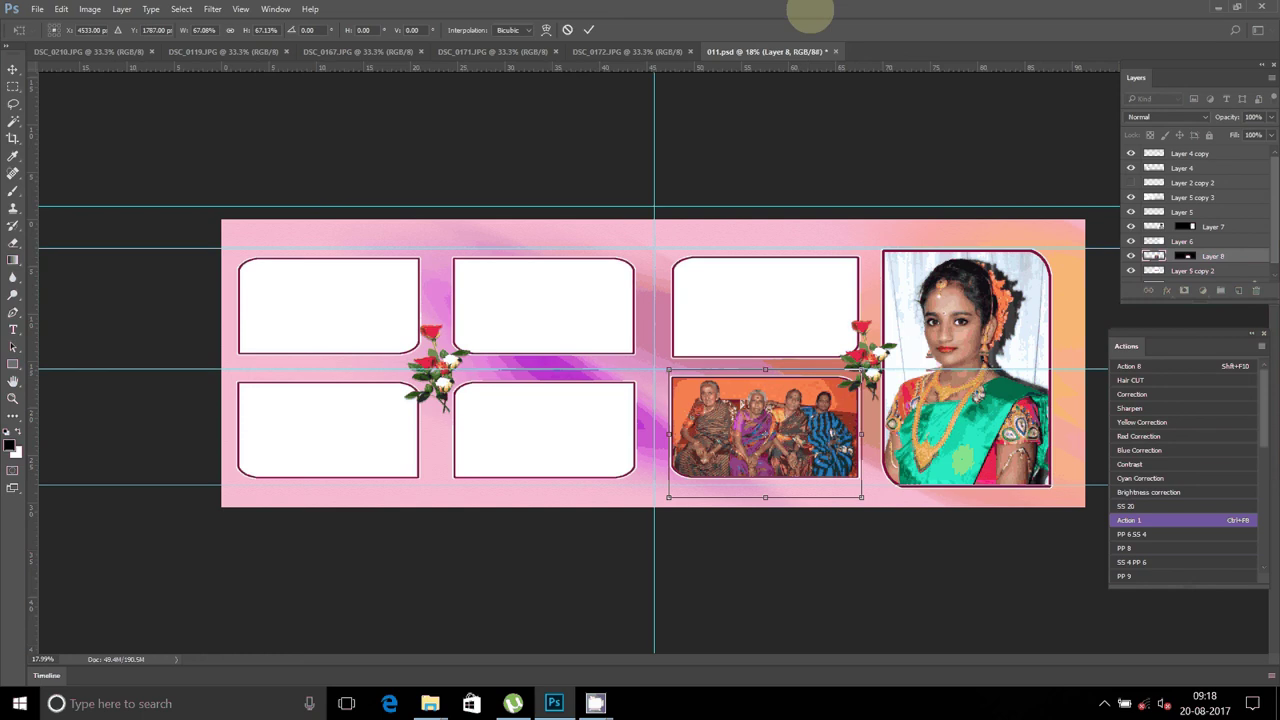
left_click(587, 29)
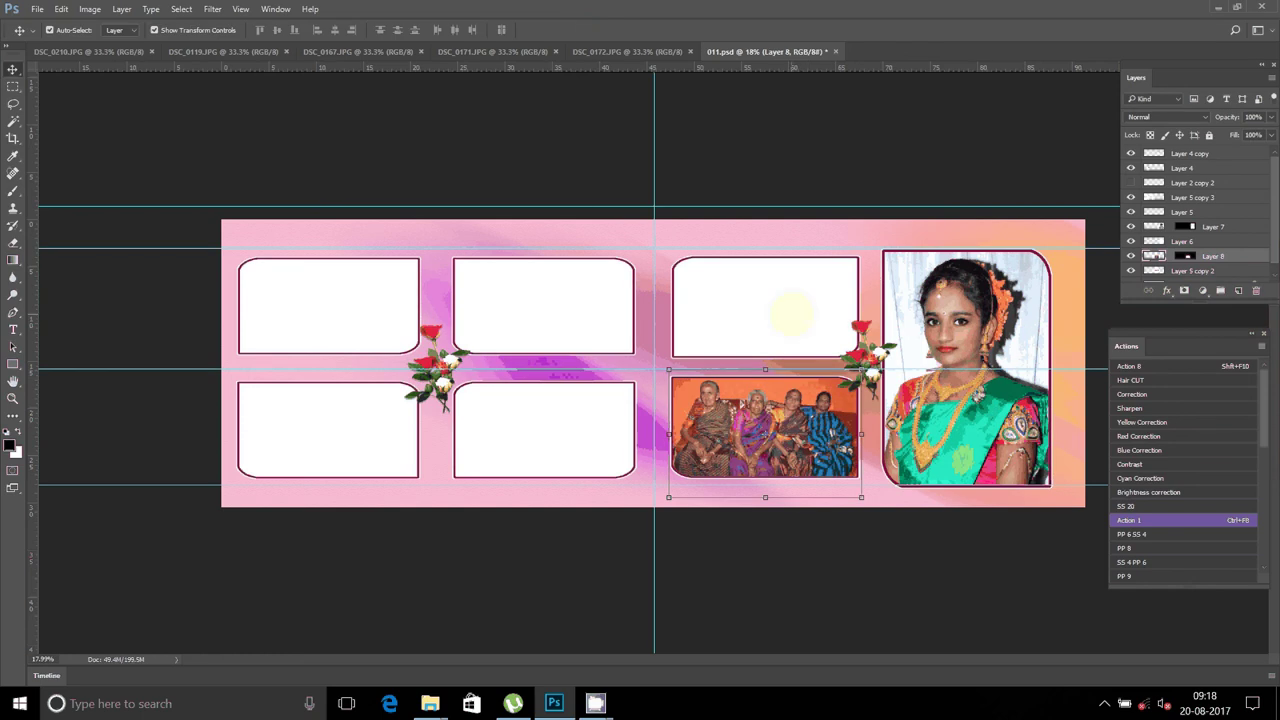
Revert with F12, undo to restore the placed photos, and check the album's Image Size.
left_click(790, 313)
key("F12")
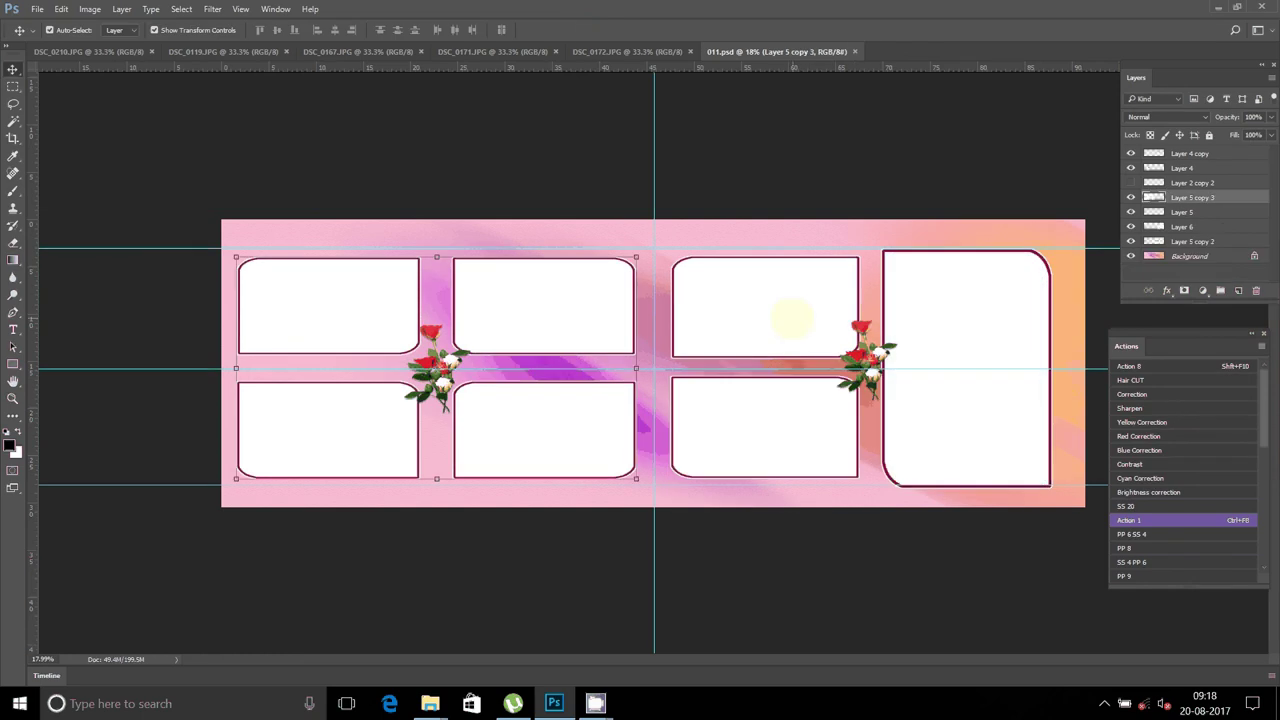
key("ctrl+z")
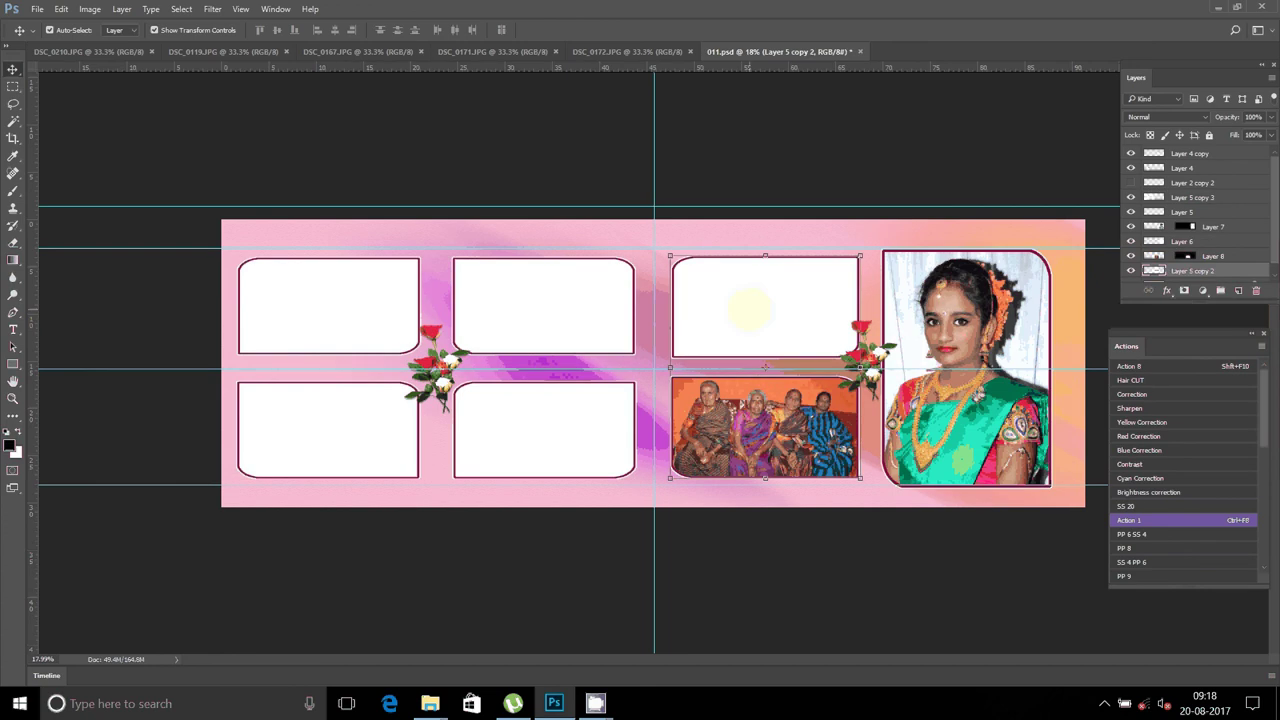
key("ctrl+alt+i")
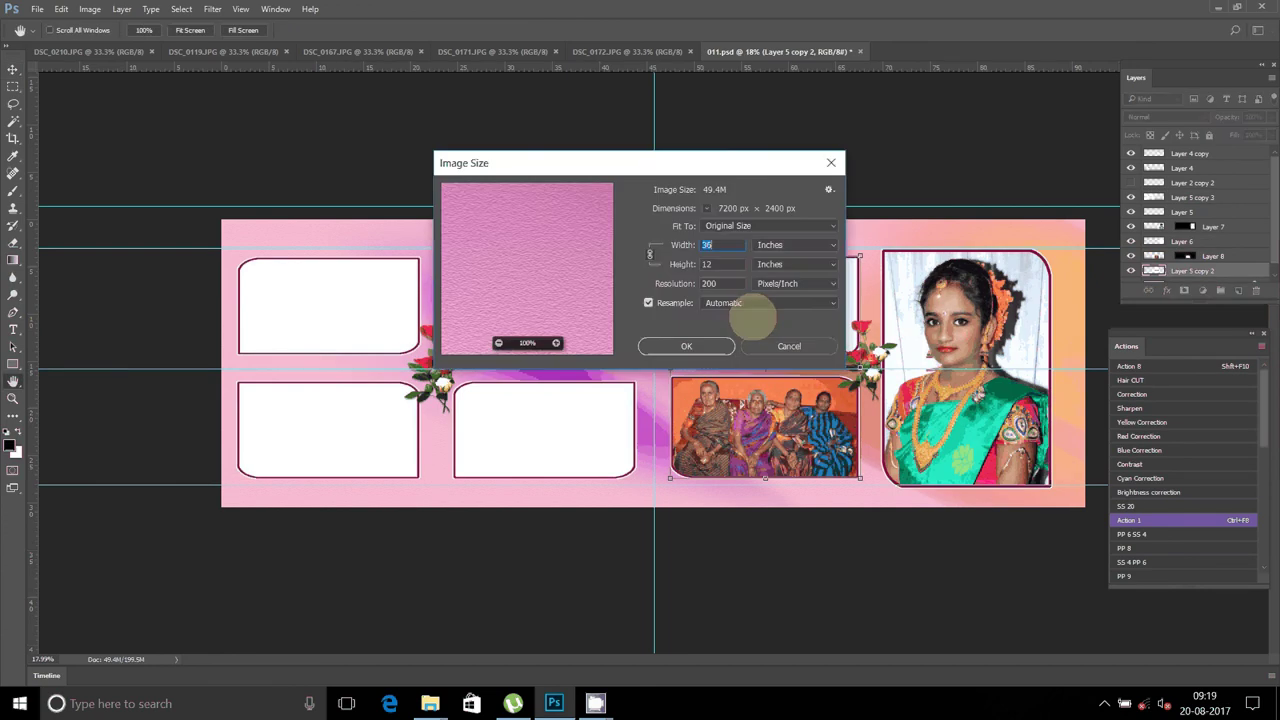
left_click(706, 342)
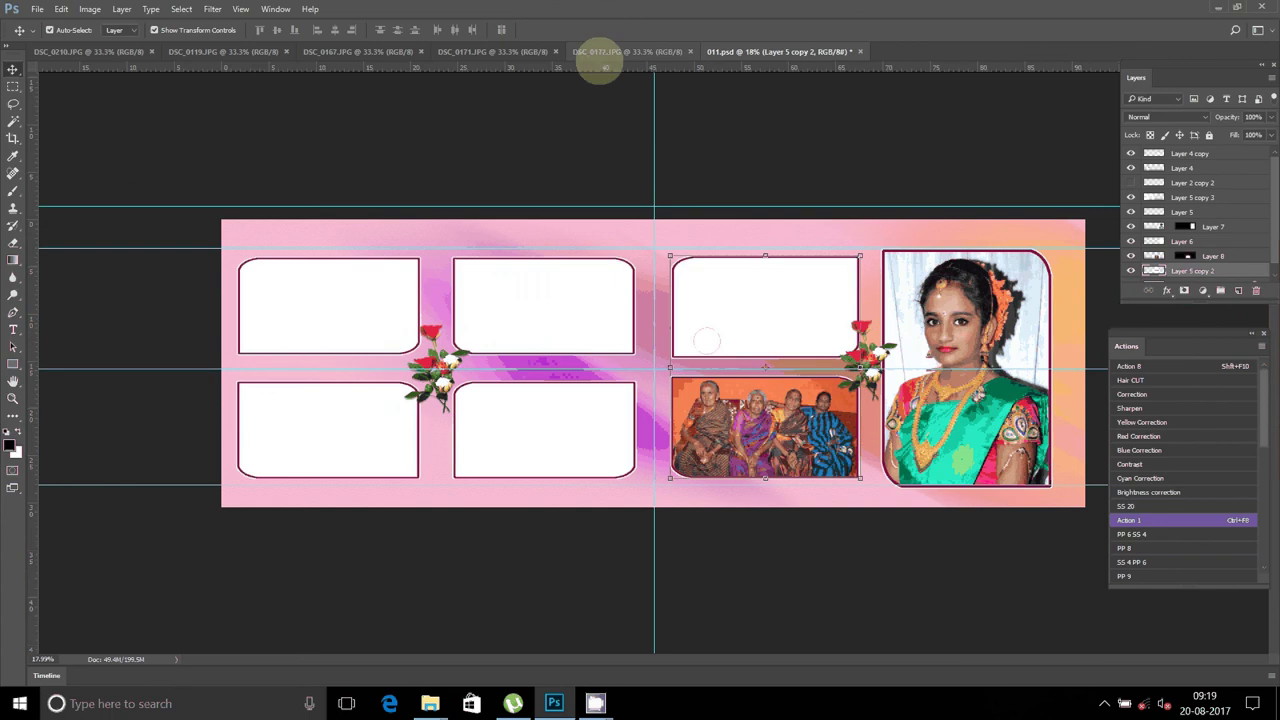
Resize the DSC_0172 family photo to a width of 6 in Image Size.
left_click(598, 62)
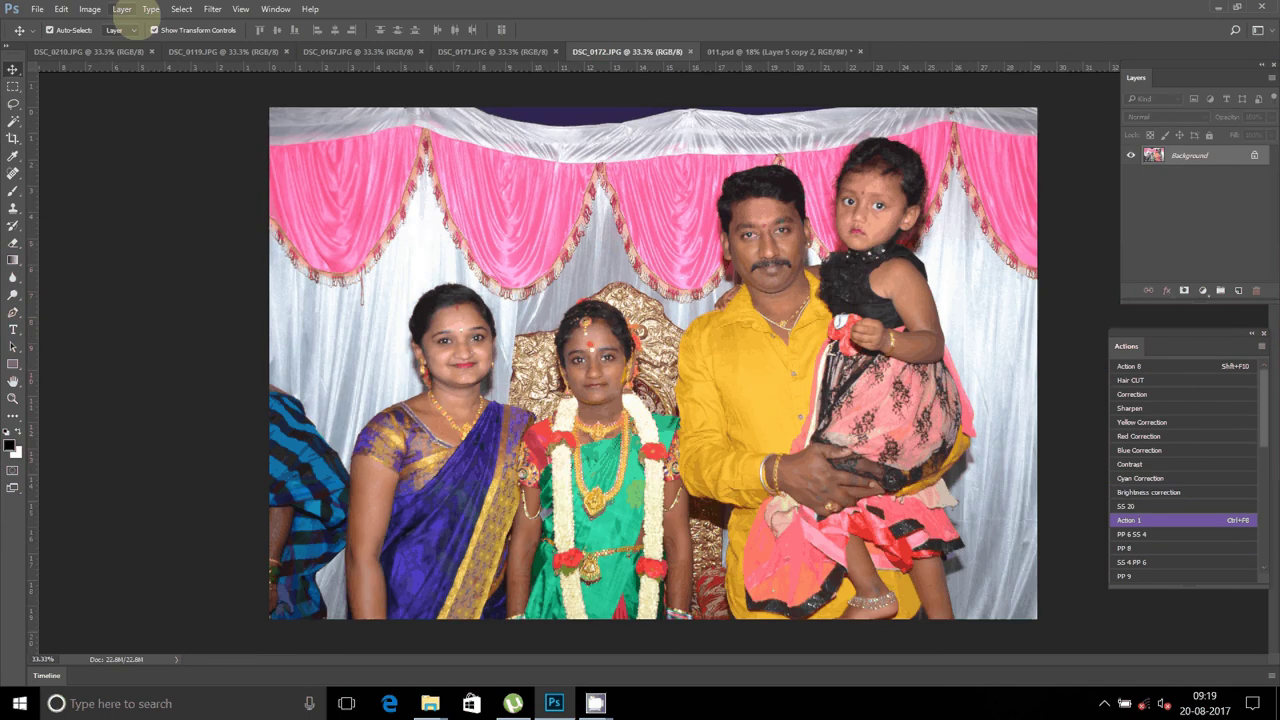
left_click(90, 9)
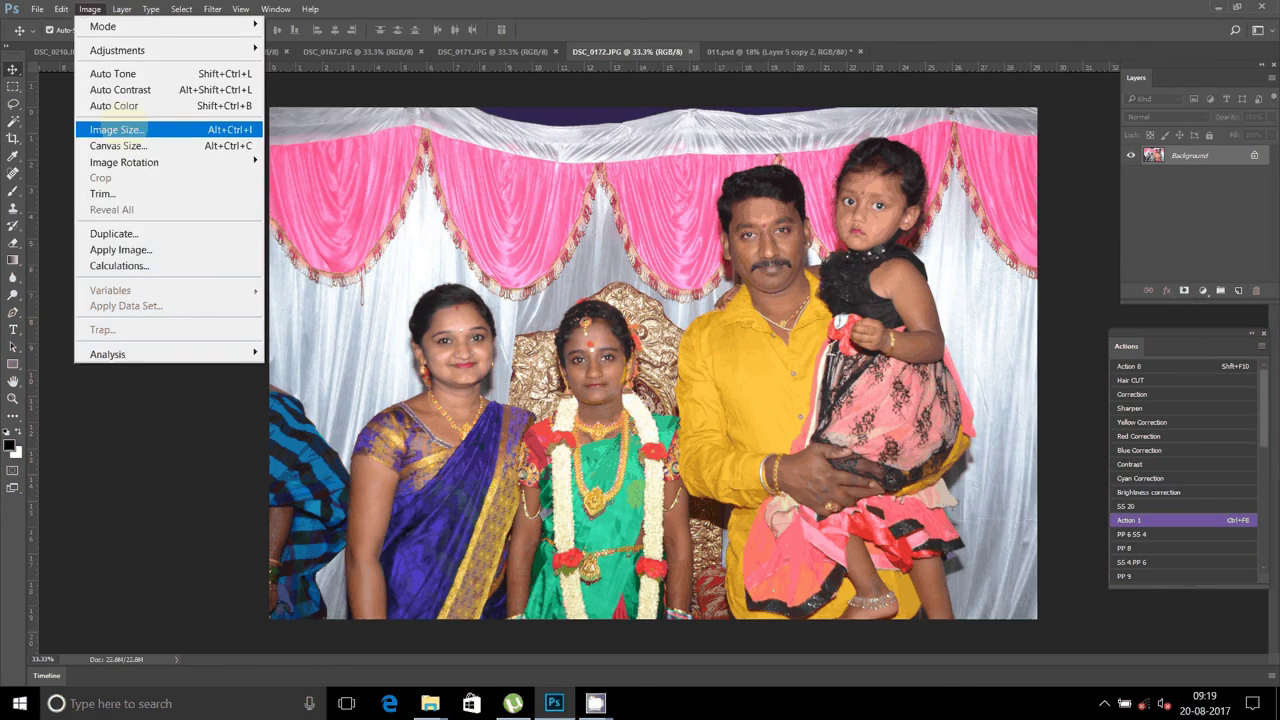
left_click(135, 129)
type("6")
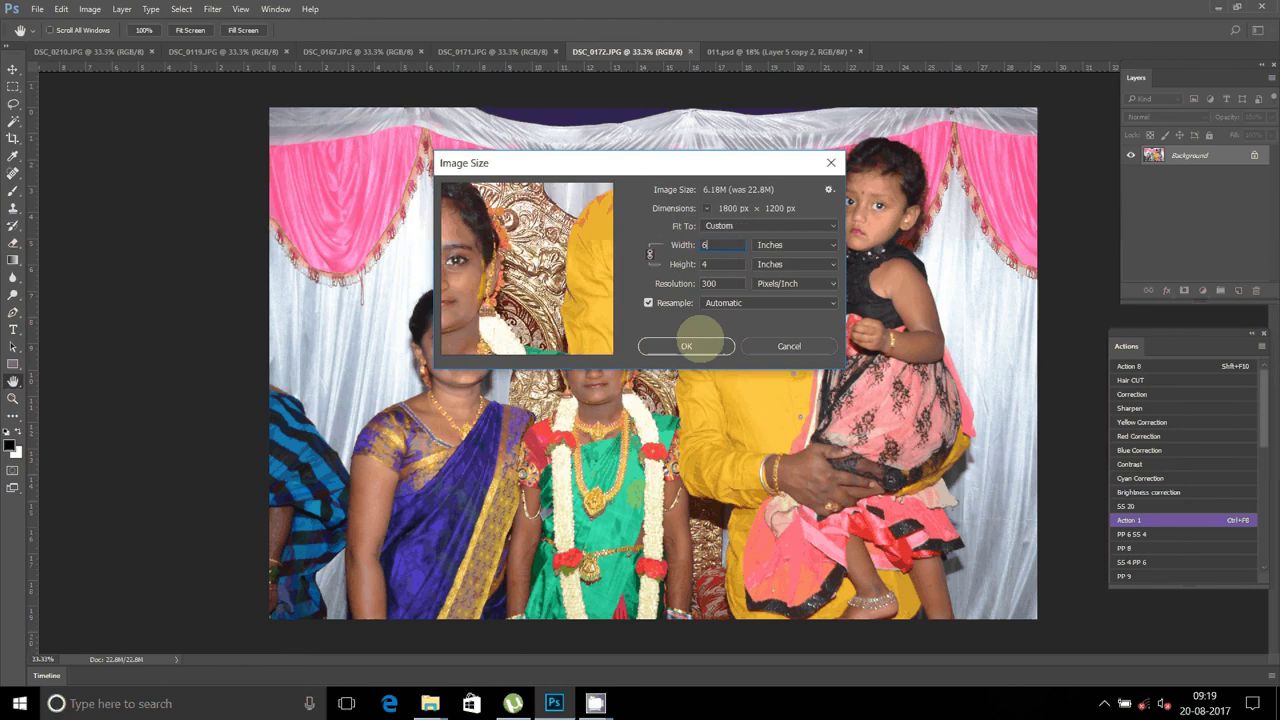
left_click(686, 346)
Cut the resized photo to the clipboard and close DSC_0172 without saving.
key("v")
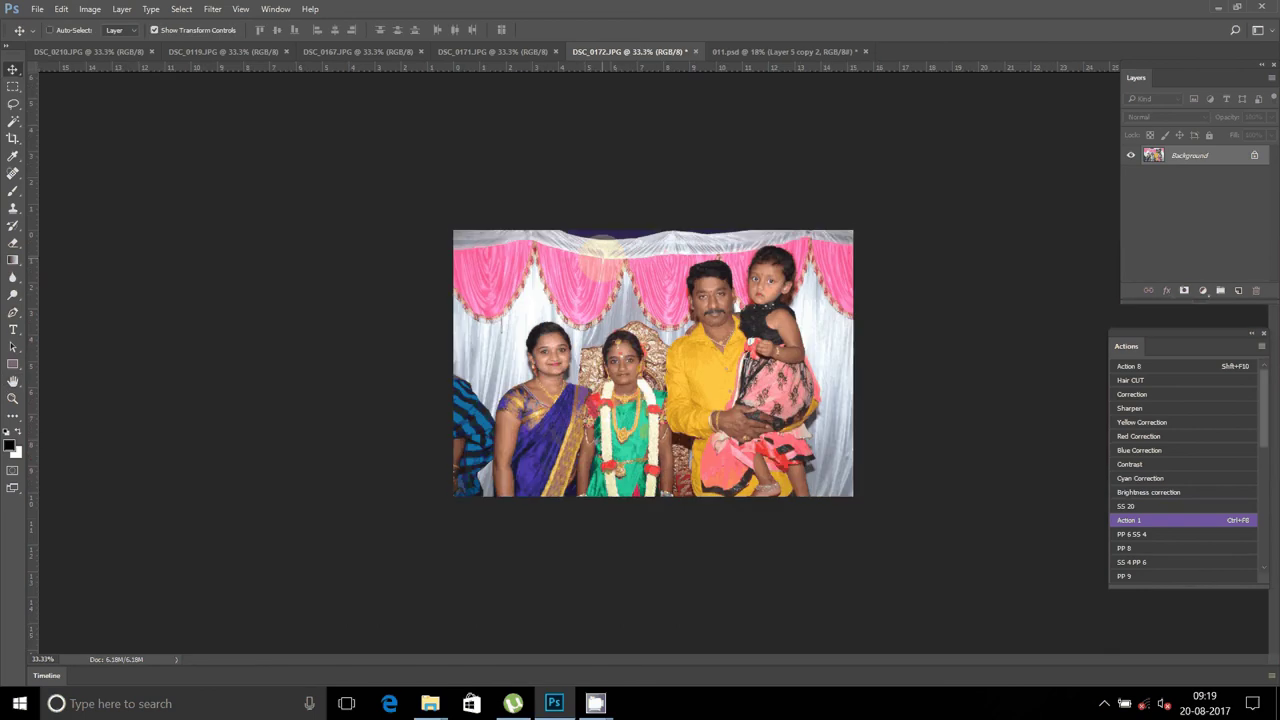
key("ctrl+BackSpace")
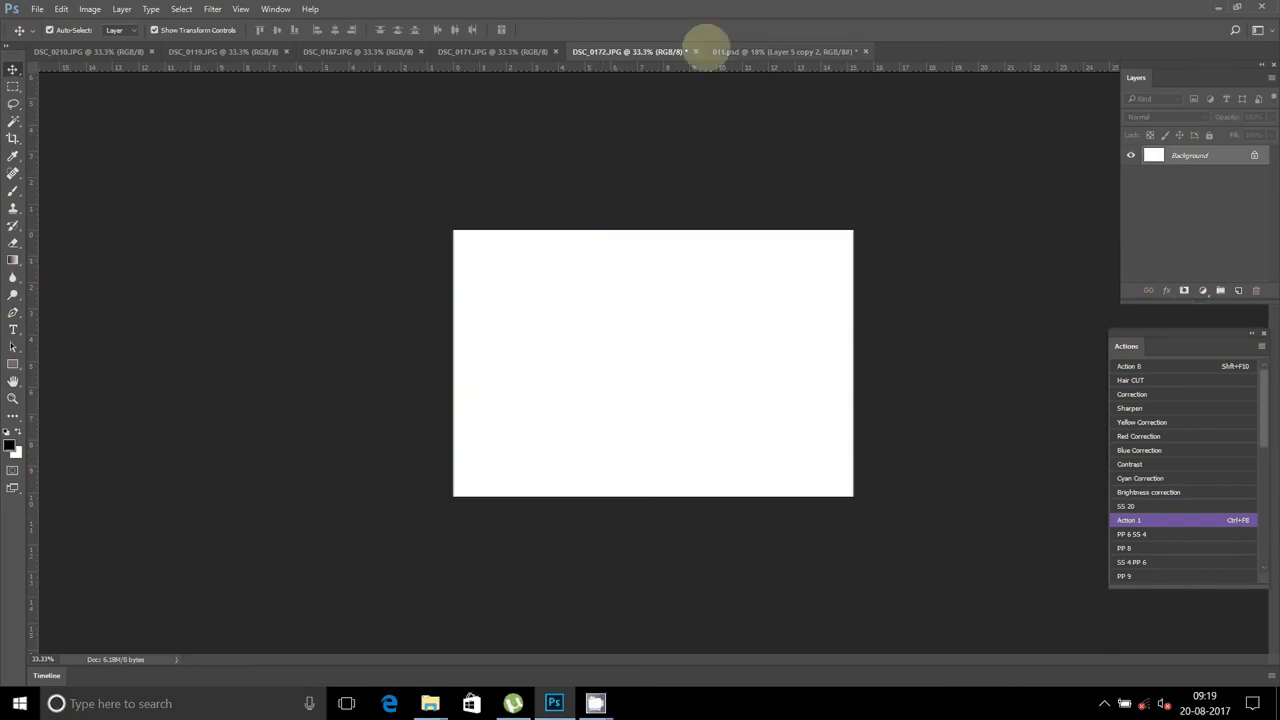
left_click(691, 51)
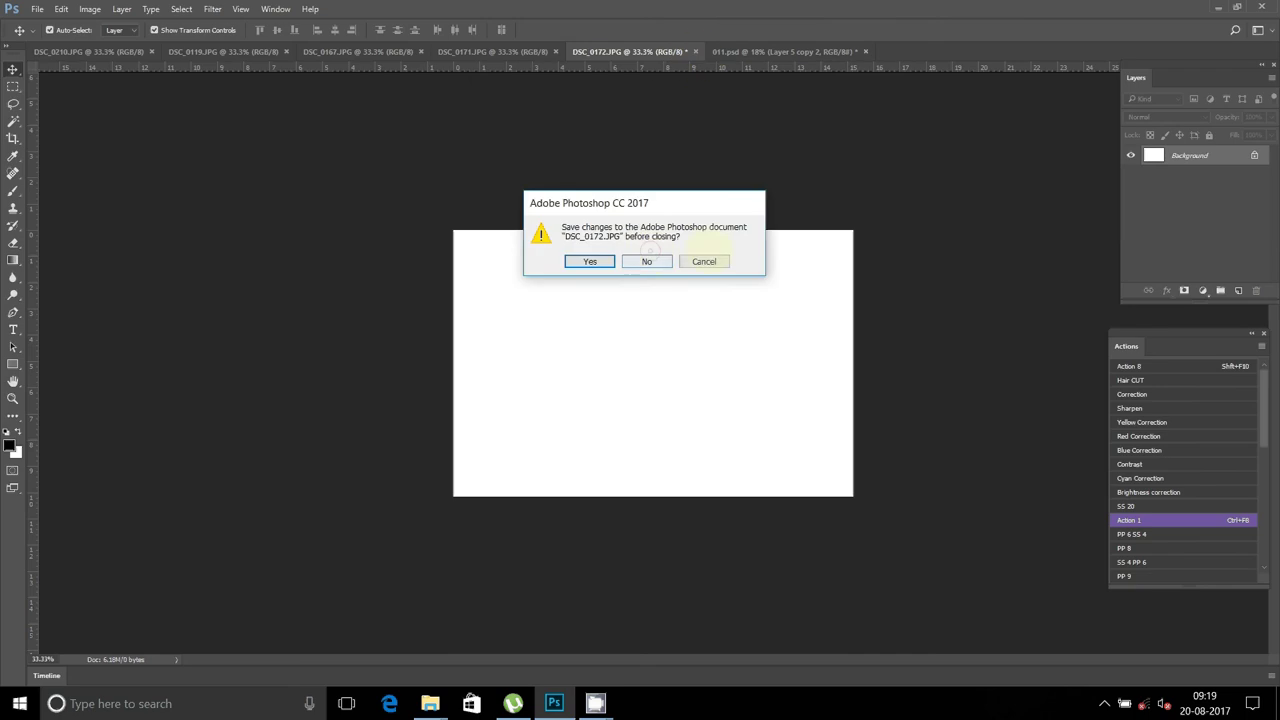
left_click(646, 260)
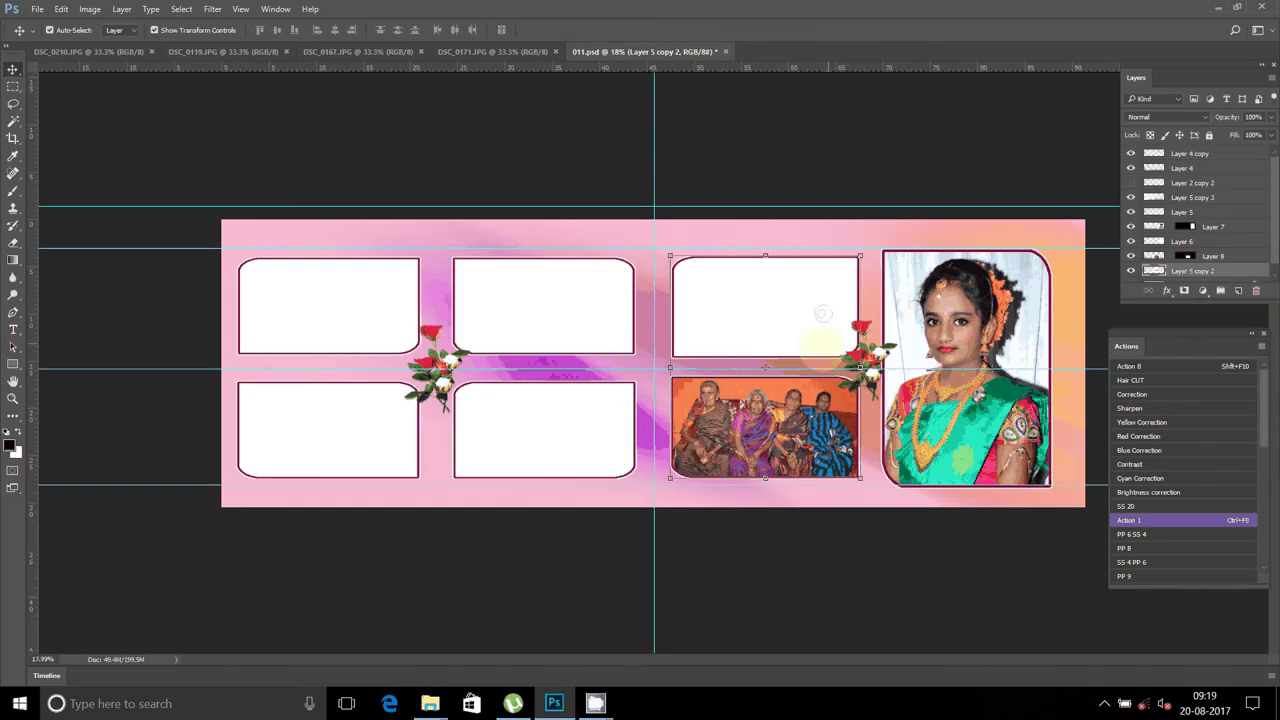
Magic Wand the empty frame above the elderly women's photo and Paste Into it.
left_click(13, 120)
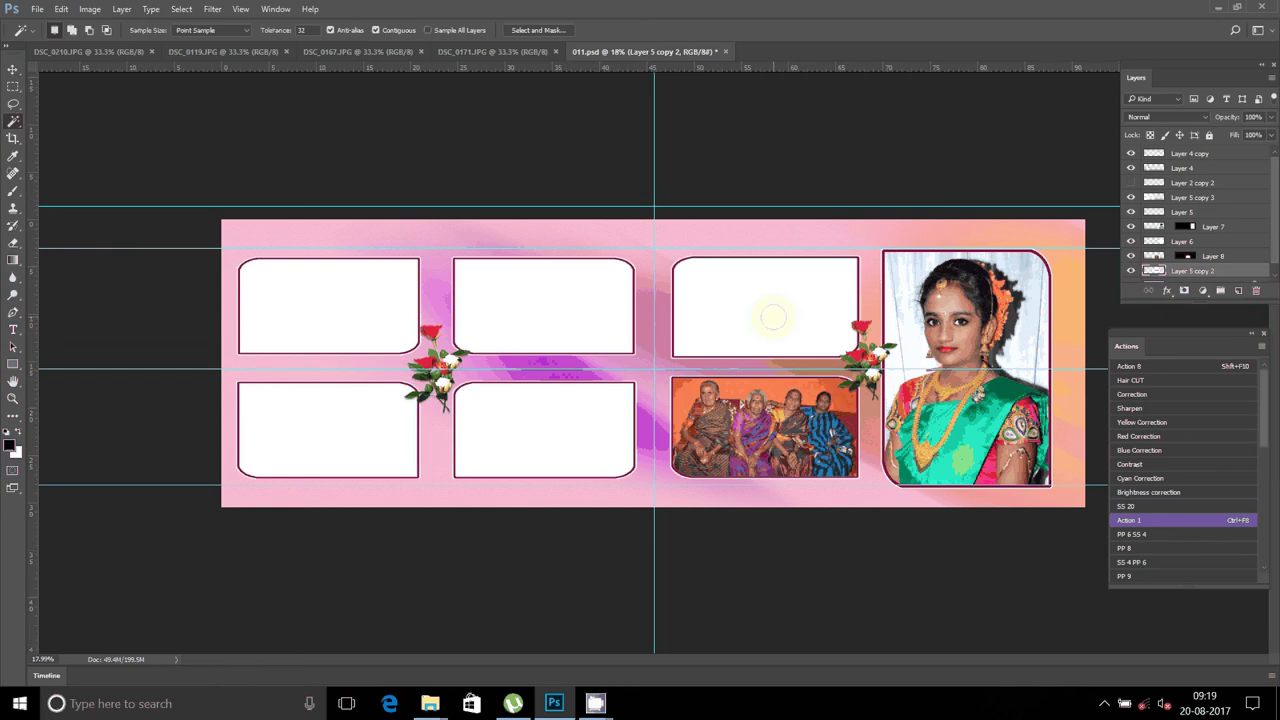
left_click(773, 317)
left_click(61, 9)
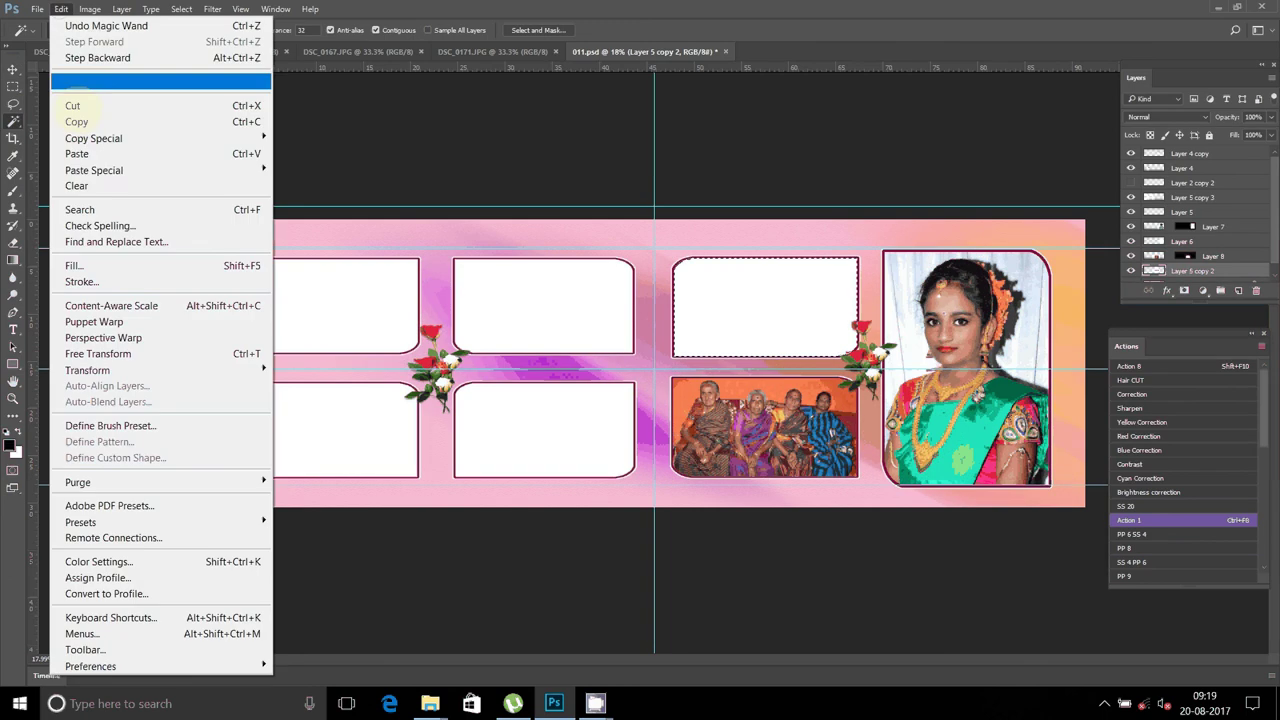
left_click(315, 178)
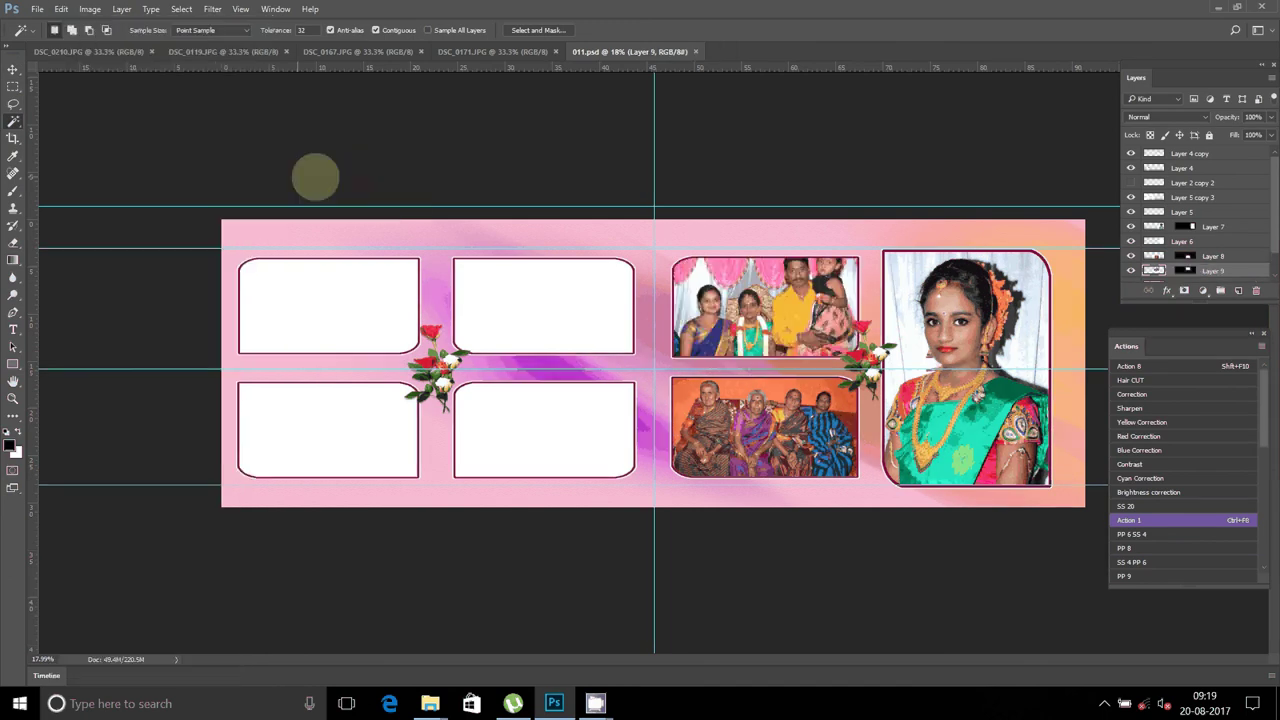
Scale the pasted family photo to about 86% and nudge it slightly down.
left_click(13, 69)
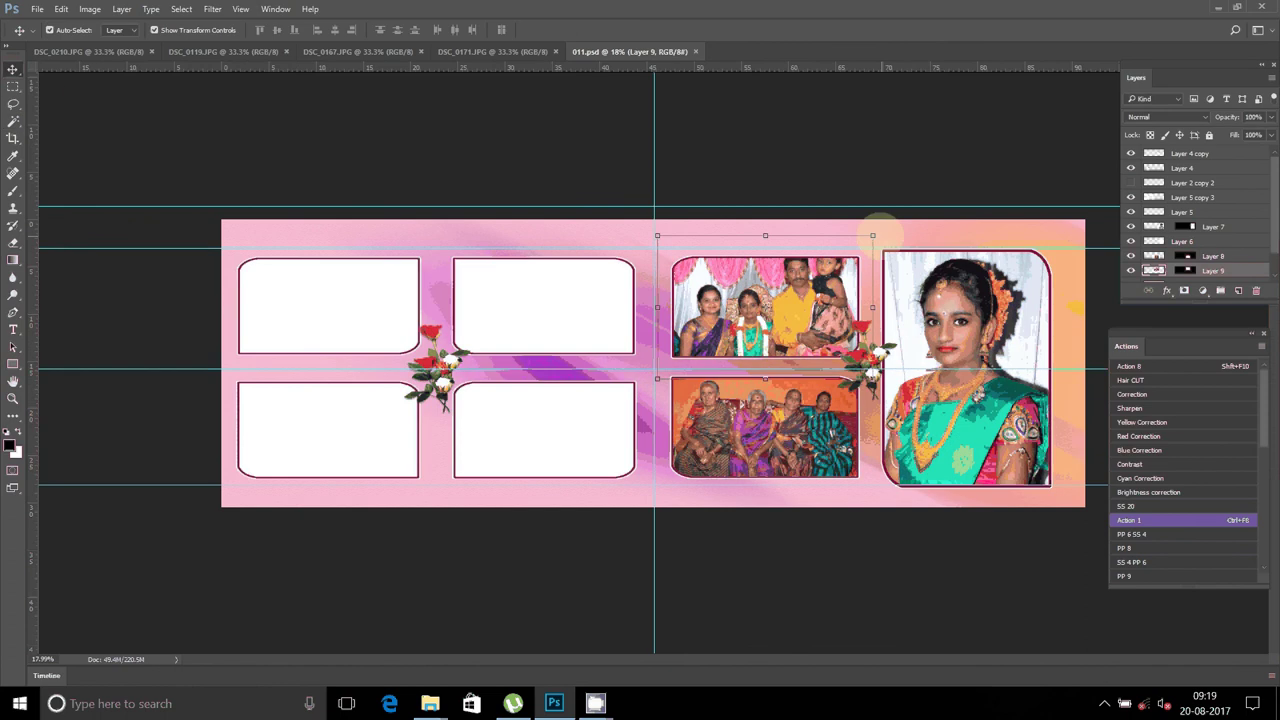
left_click_drag(872, 236, 858, 245)
key("Return")
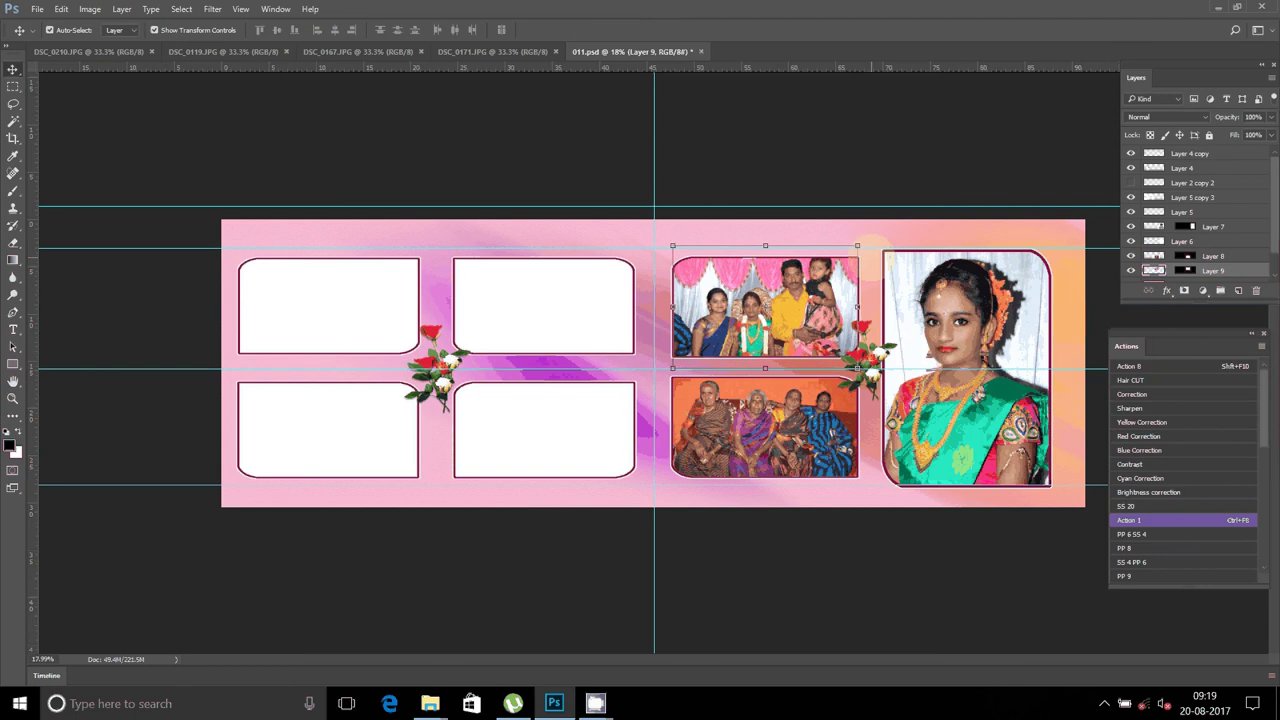
key("shift+Down")
key("shift+Down")
key("shift+Down")
key("shift+Down")
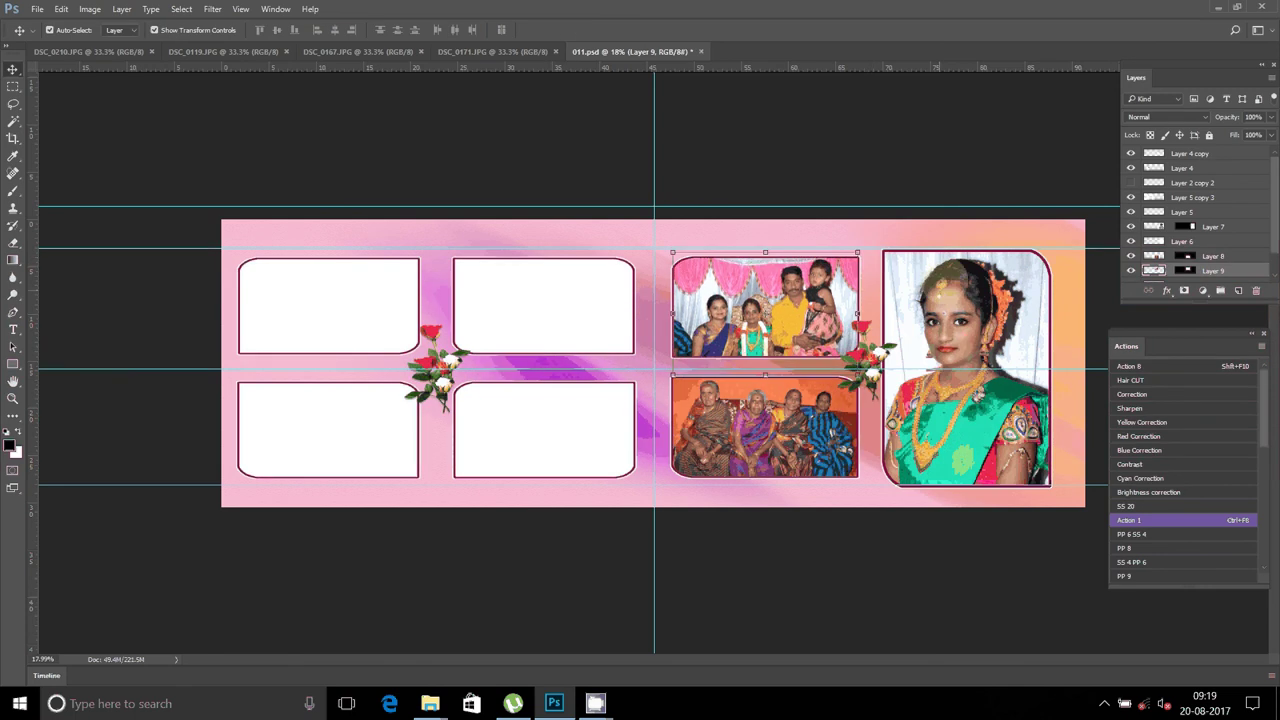
Resize the DSC_0171 group photo to 5 inches wide.
left_click(500, 52)
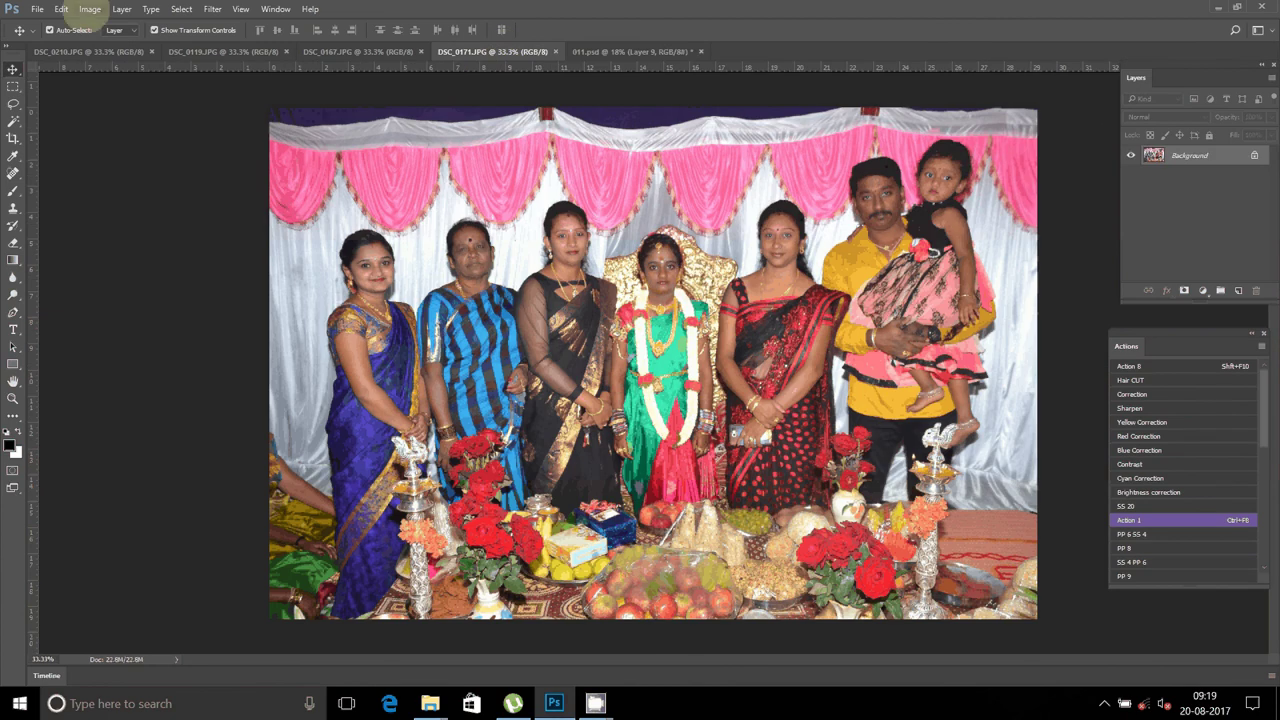
key("ctrl+alt+i")
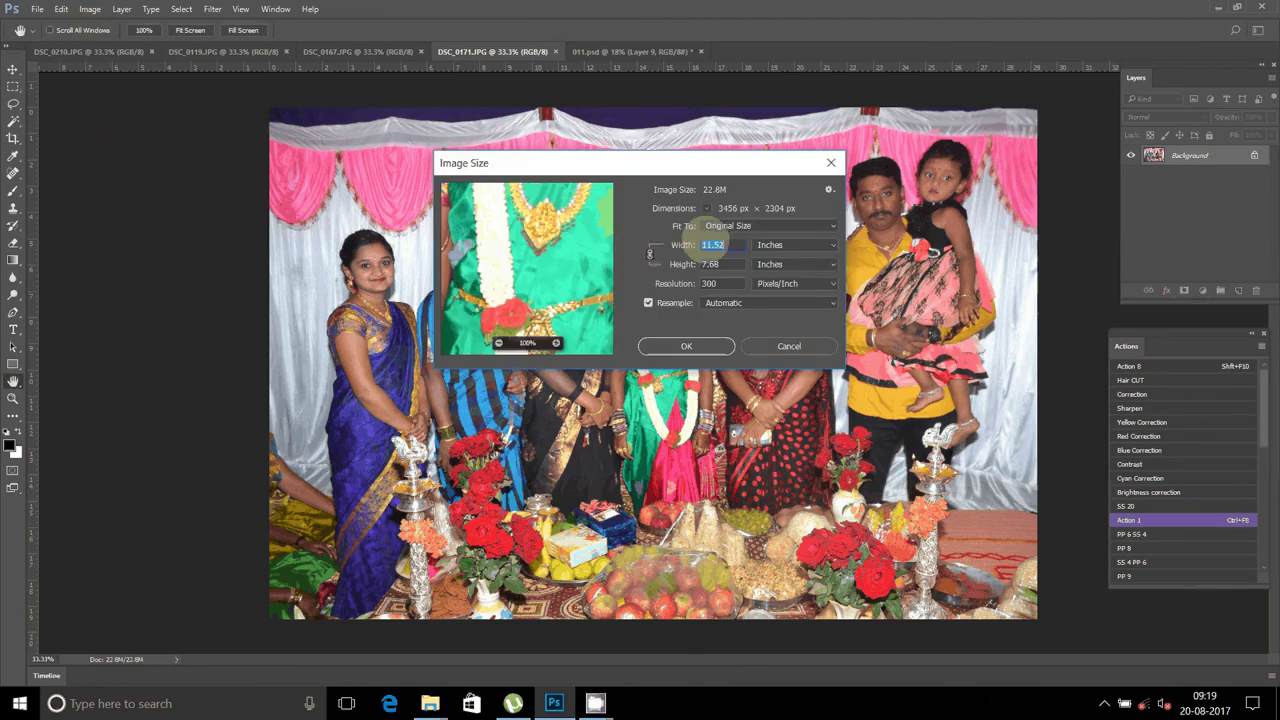
type("5")
key("Return")
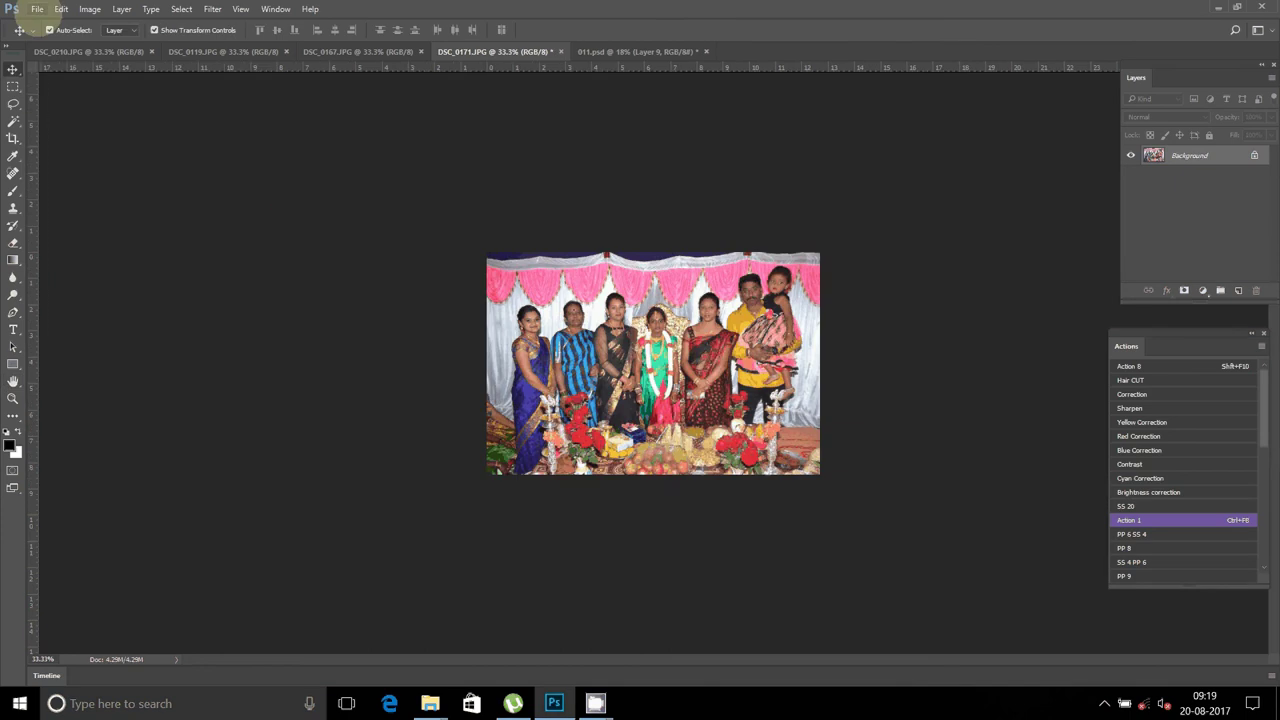
Select all of DSC_0171, cut it, and close it without saving.
left_click(61, 9)
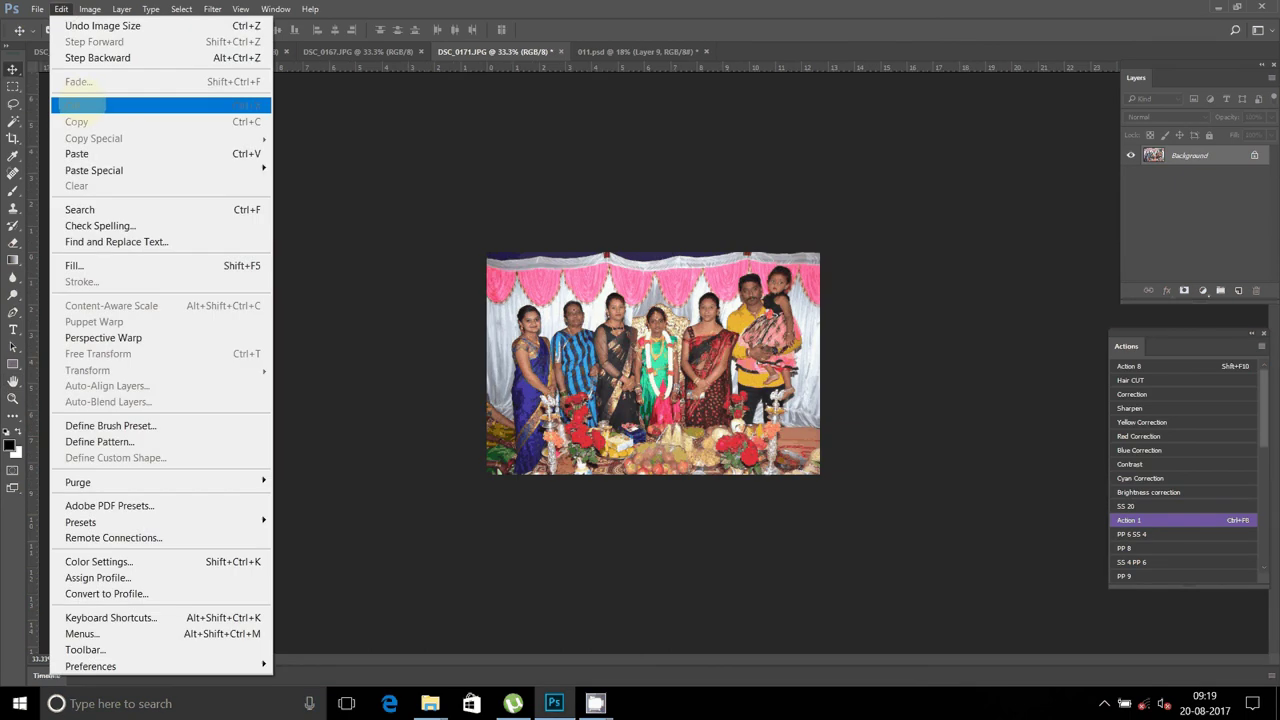
left_click(240, 9)
left_click(192, 25)
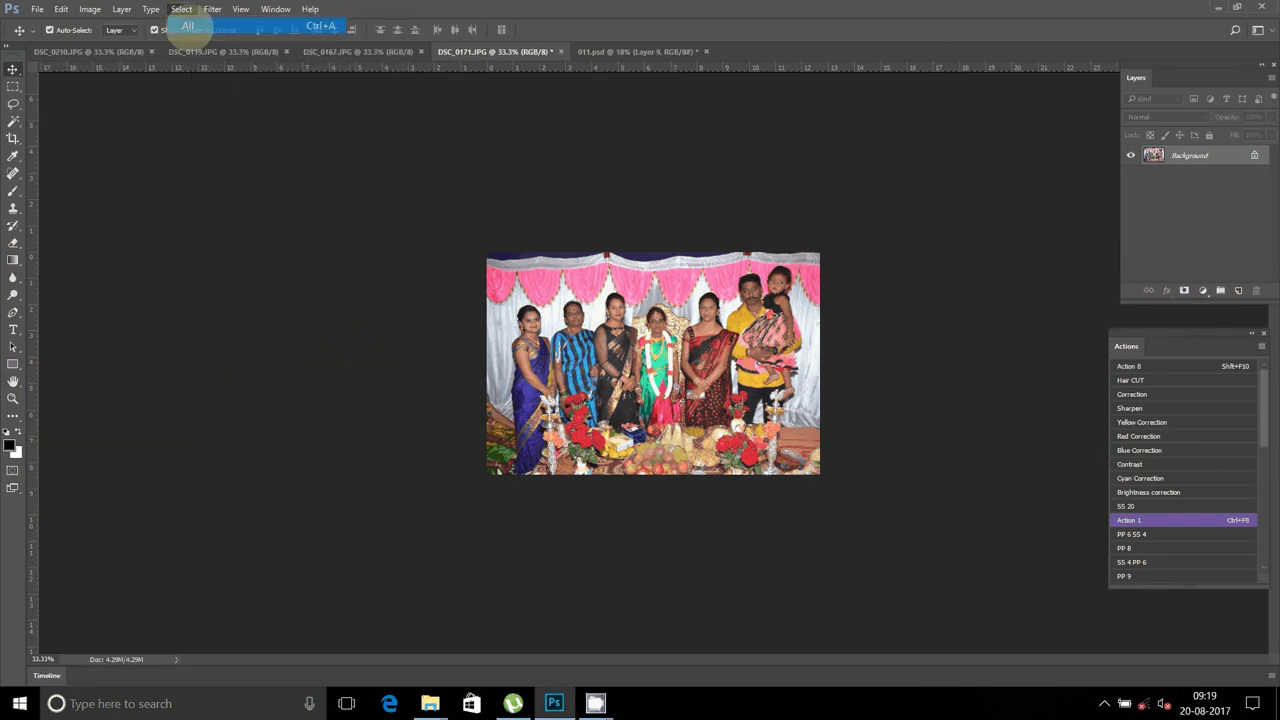
left_click(61, 9)
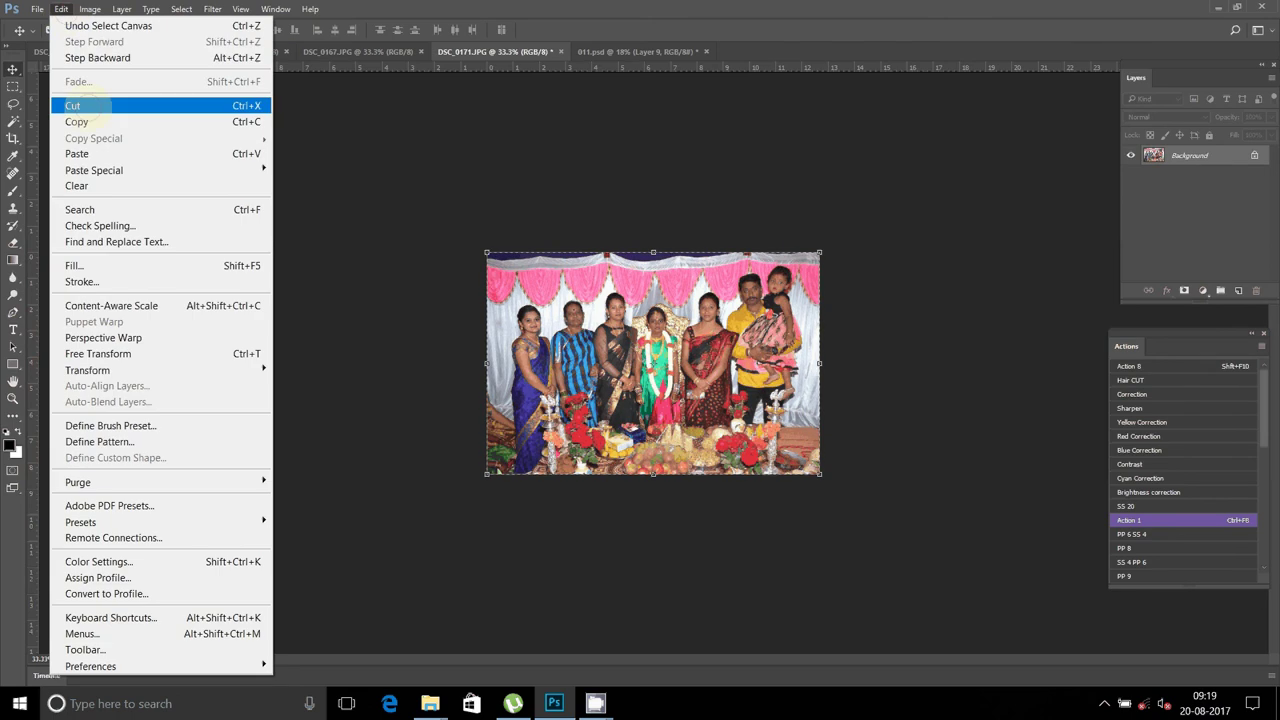
left_click(72, 105)
left_click(560, 51)
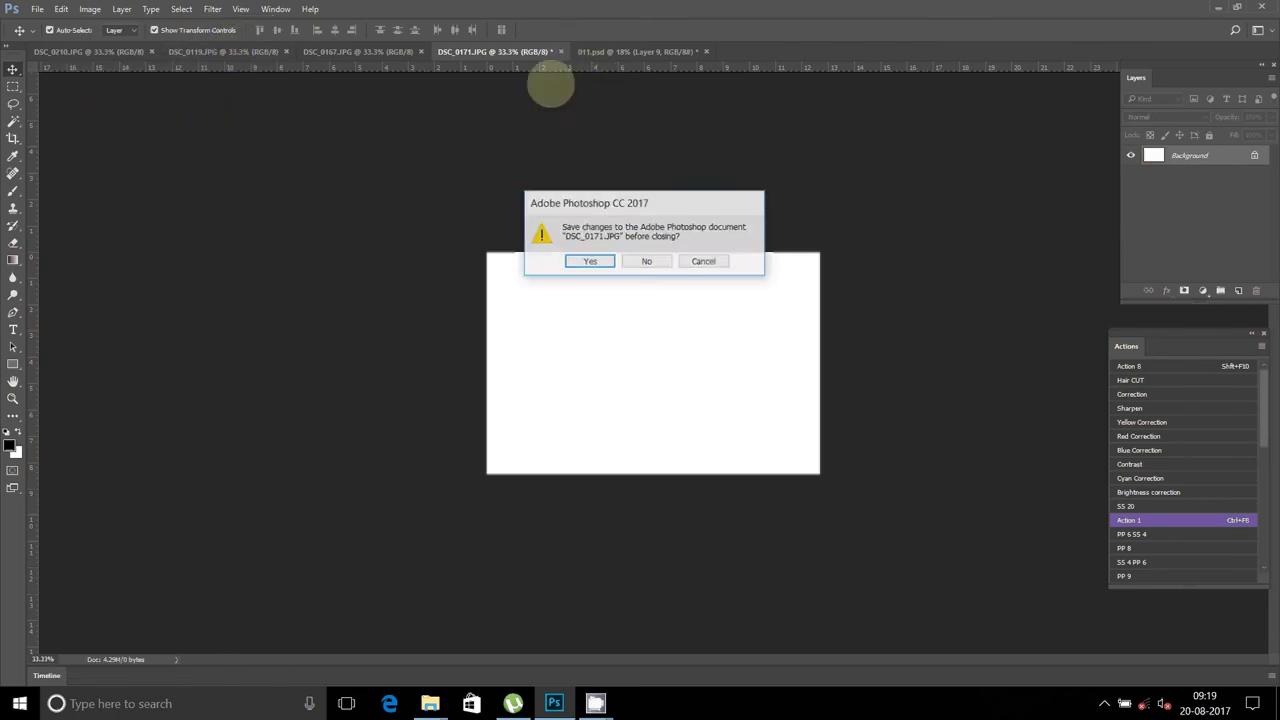
left_click(650, 260)
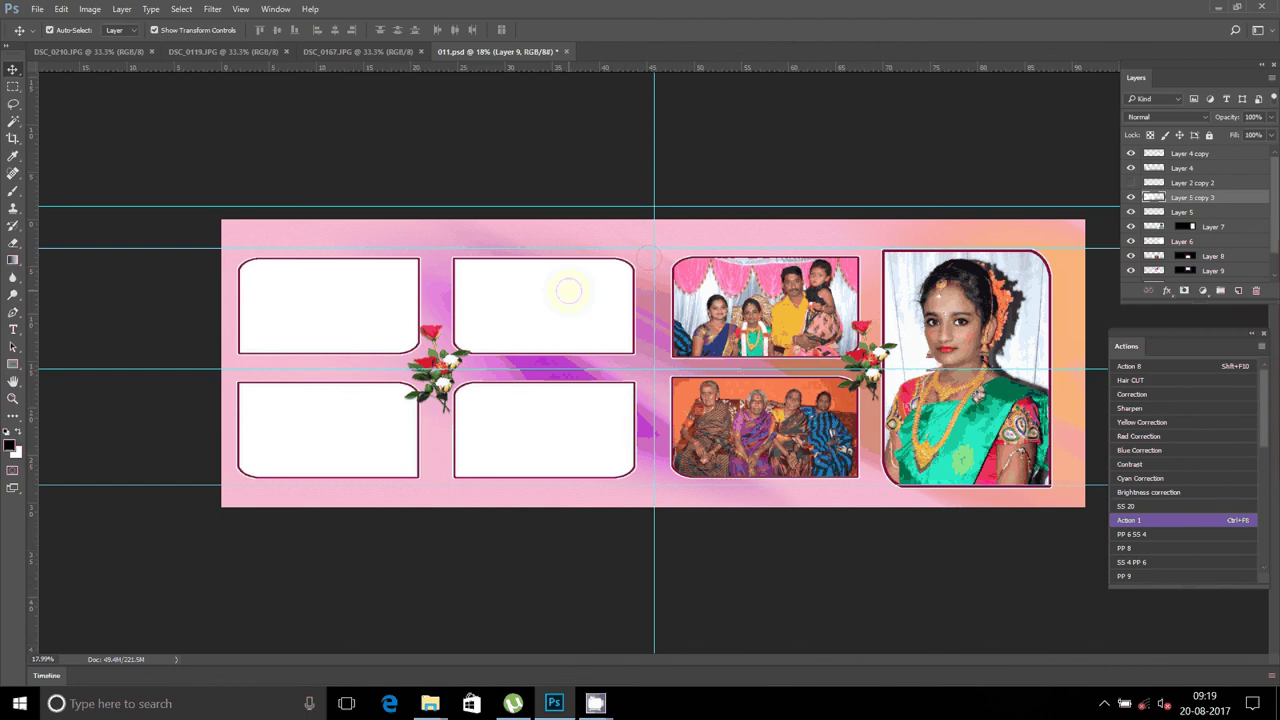
Select the layer holding the four empty frames, cancelling an attempted Place Linked.
left_click(568, 290)
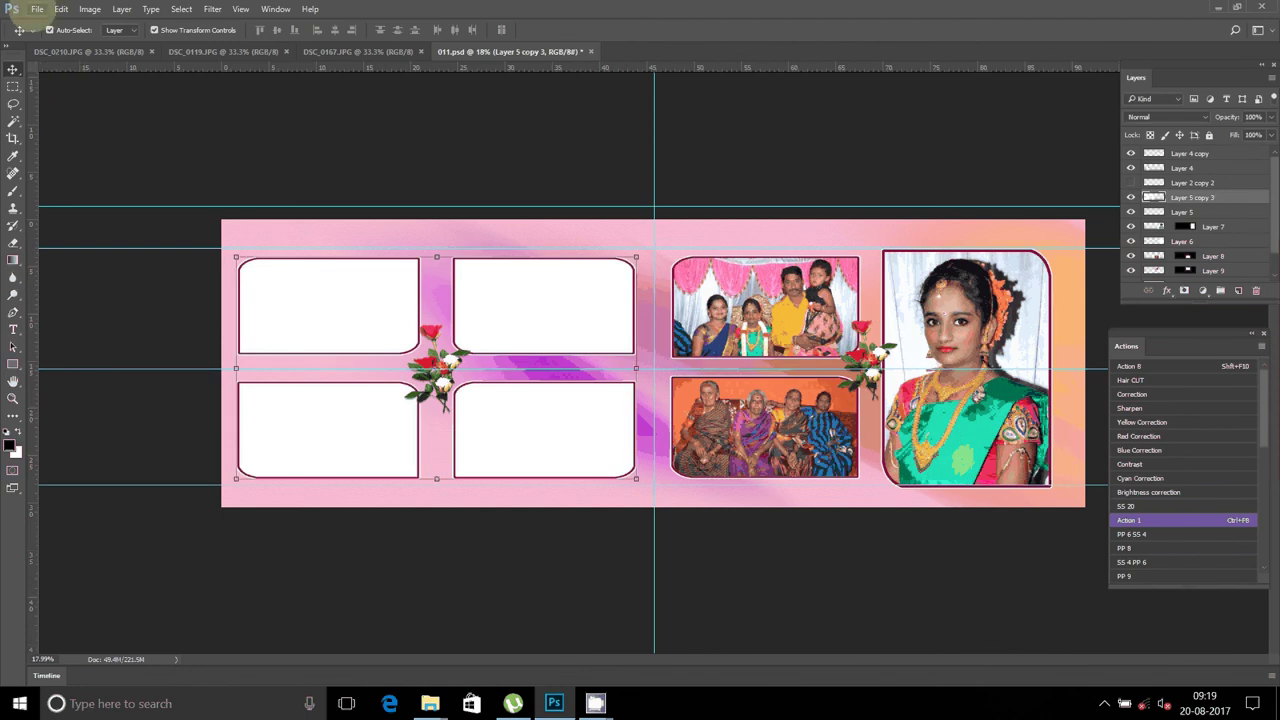
left_click(37, 9)
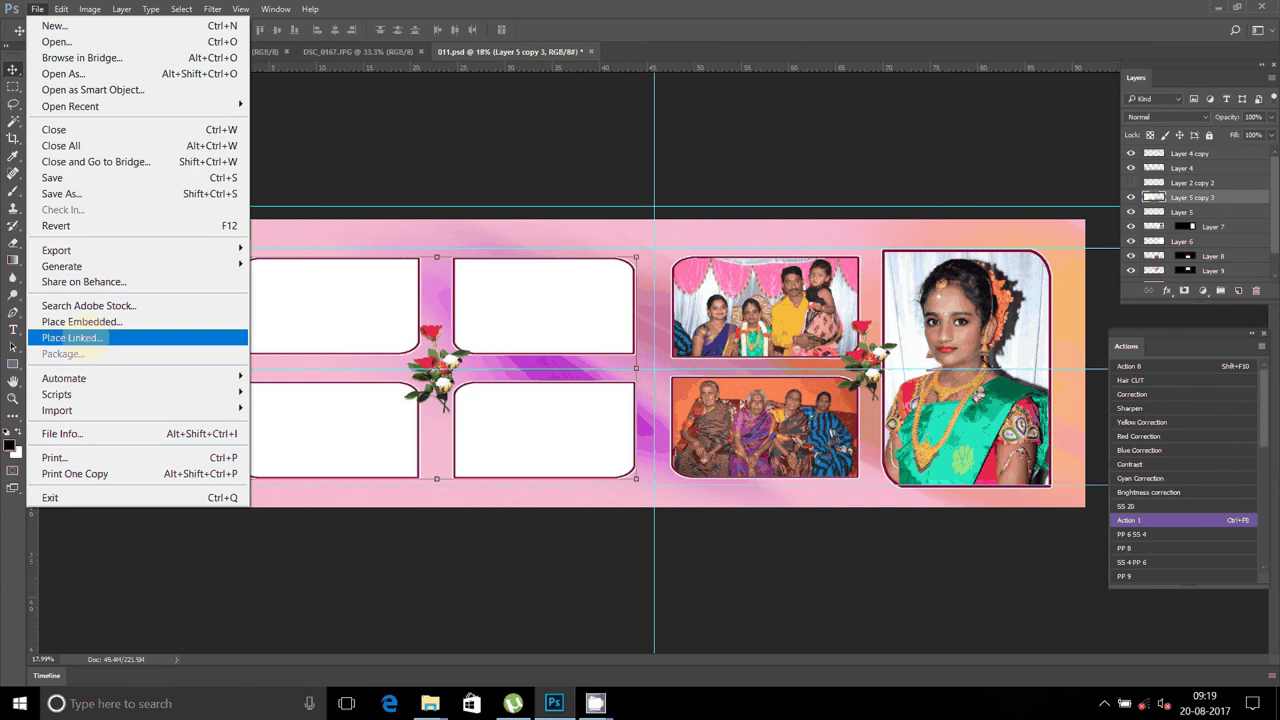
left_click(103, 344)
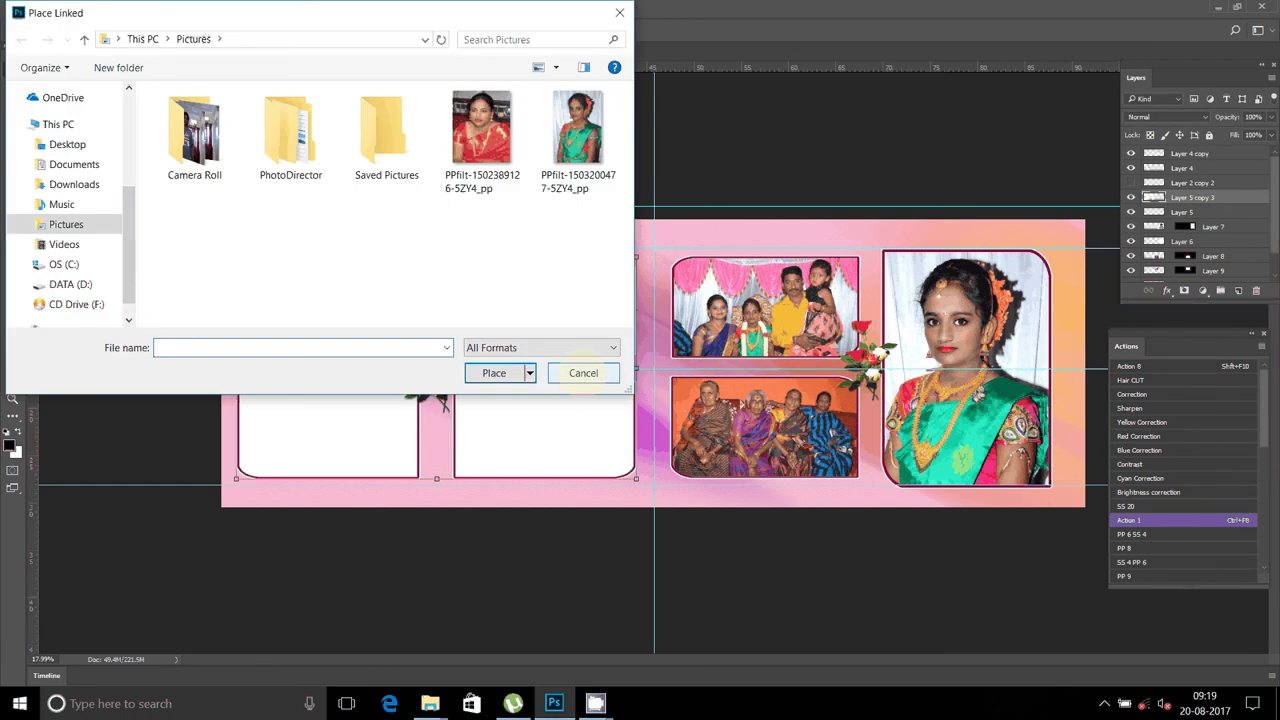
left_click(584, 373)
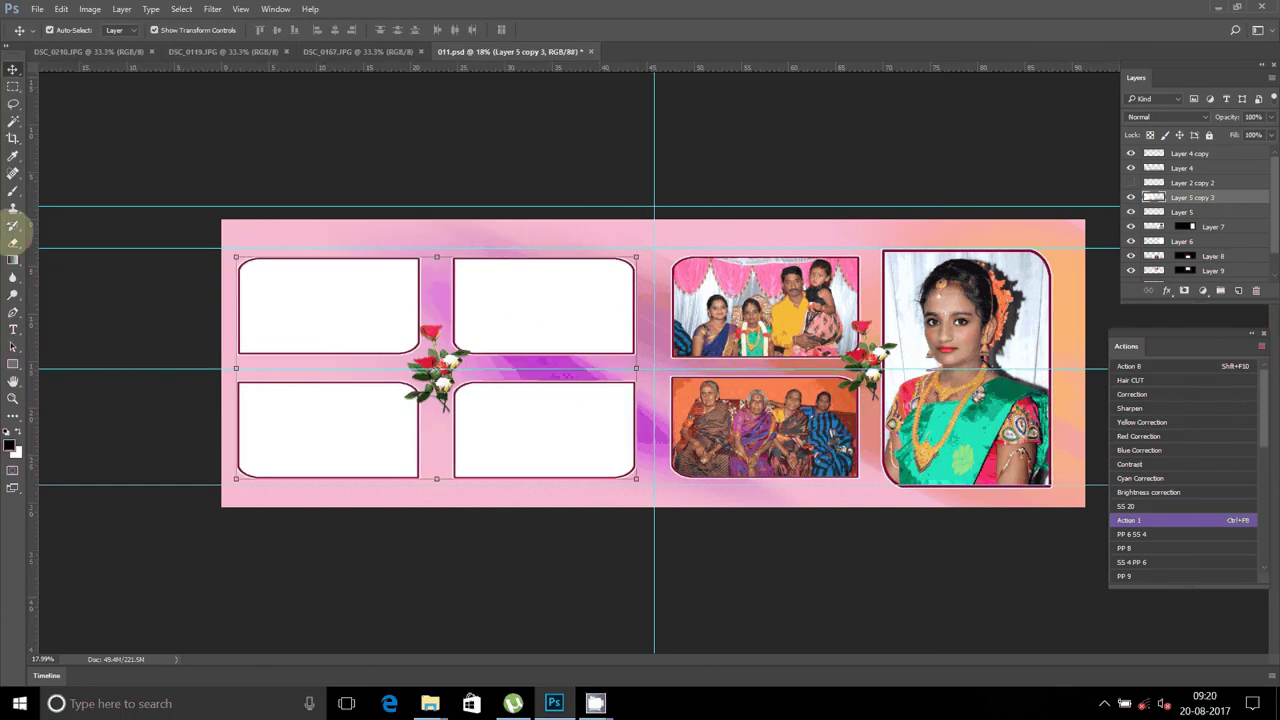
Paste the group photo into the second top-row frame, then bring up DSC_0167.JPG.
left_click(13, 120)
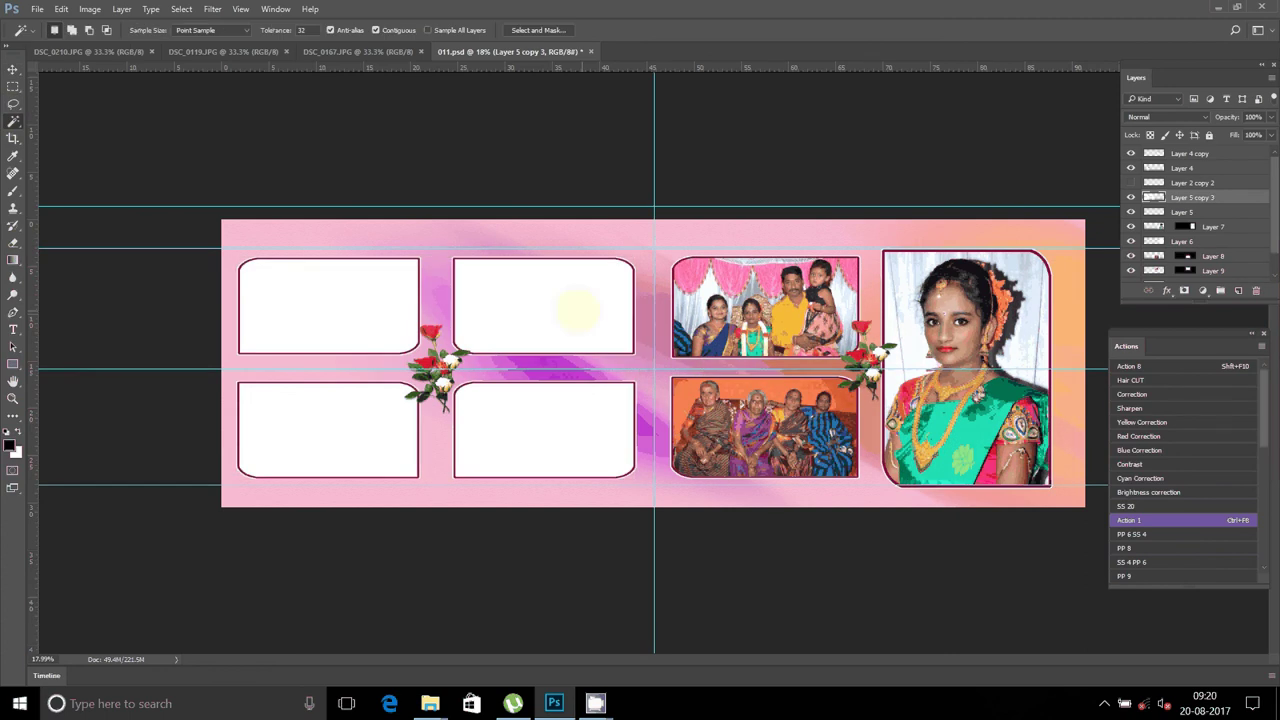
left_click(576, 310)
left_click(62, 9)
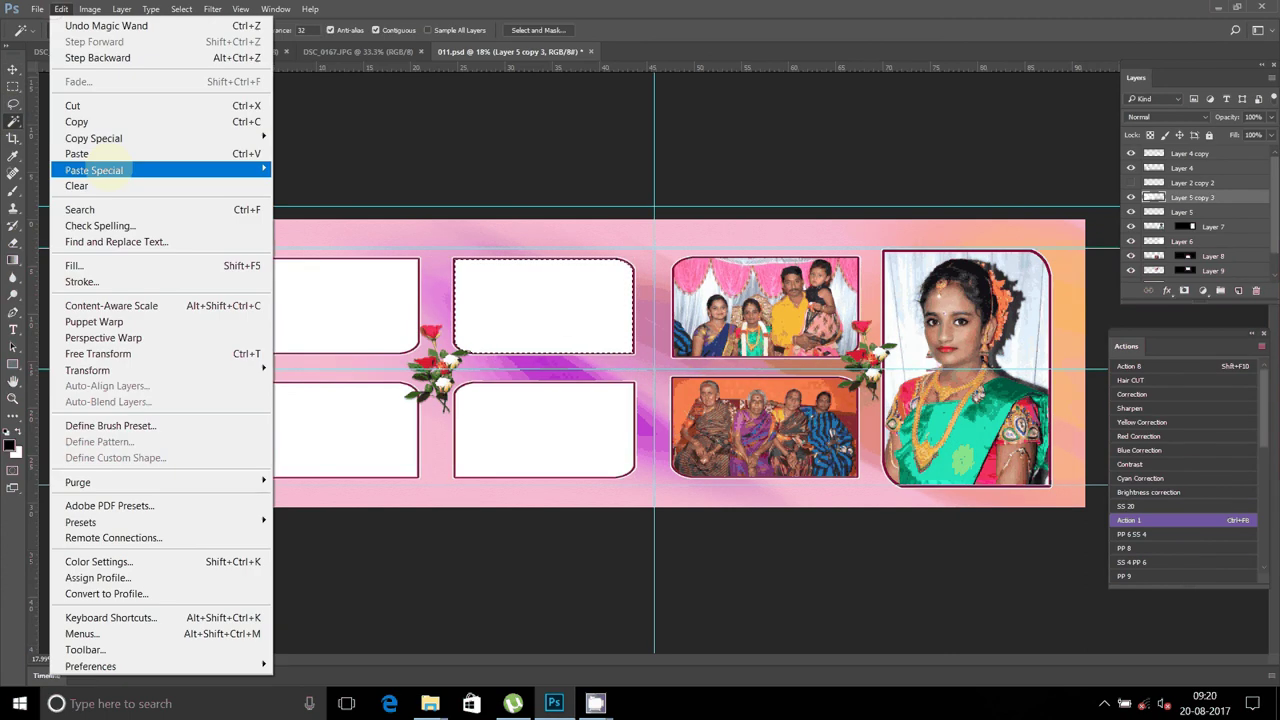
mouse_move(94, 170)
left_click(368, 192)
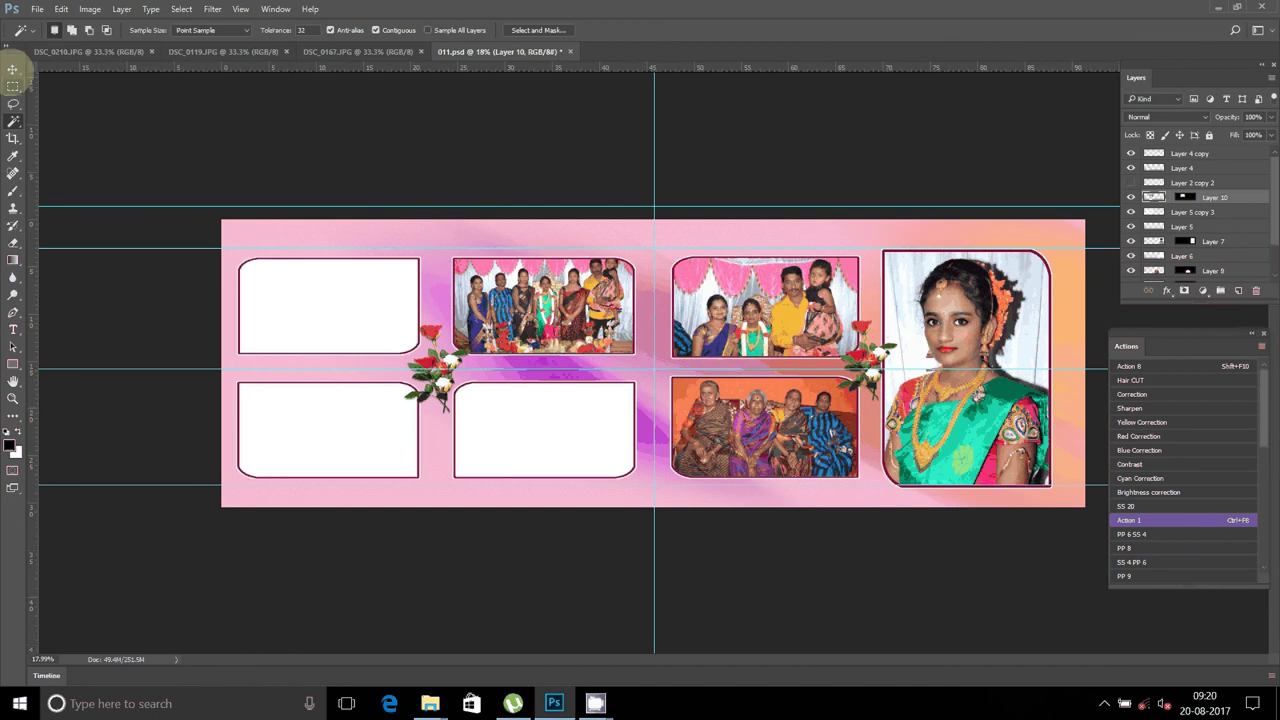
left_click(13, 69)
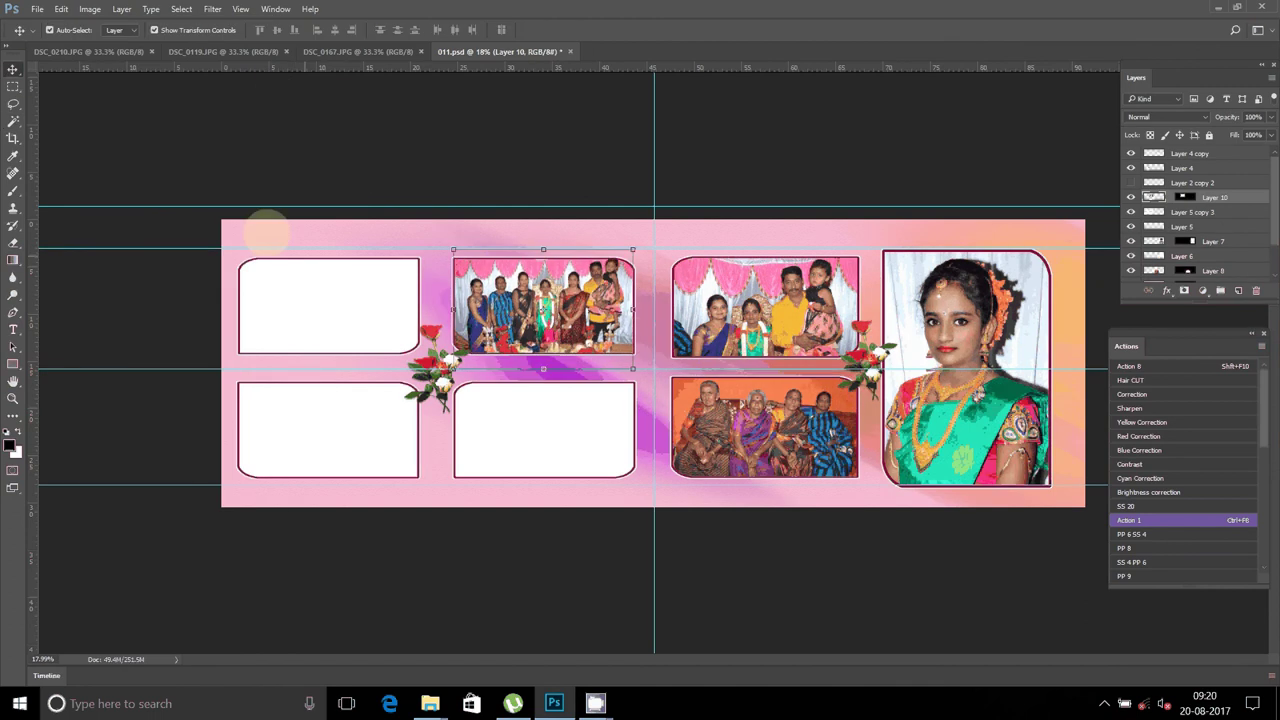
left_click(345, 52)
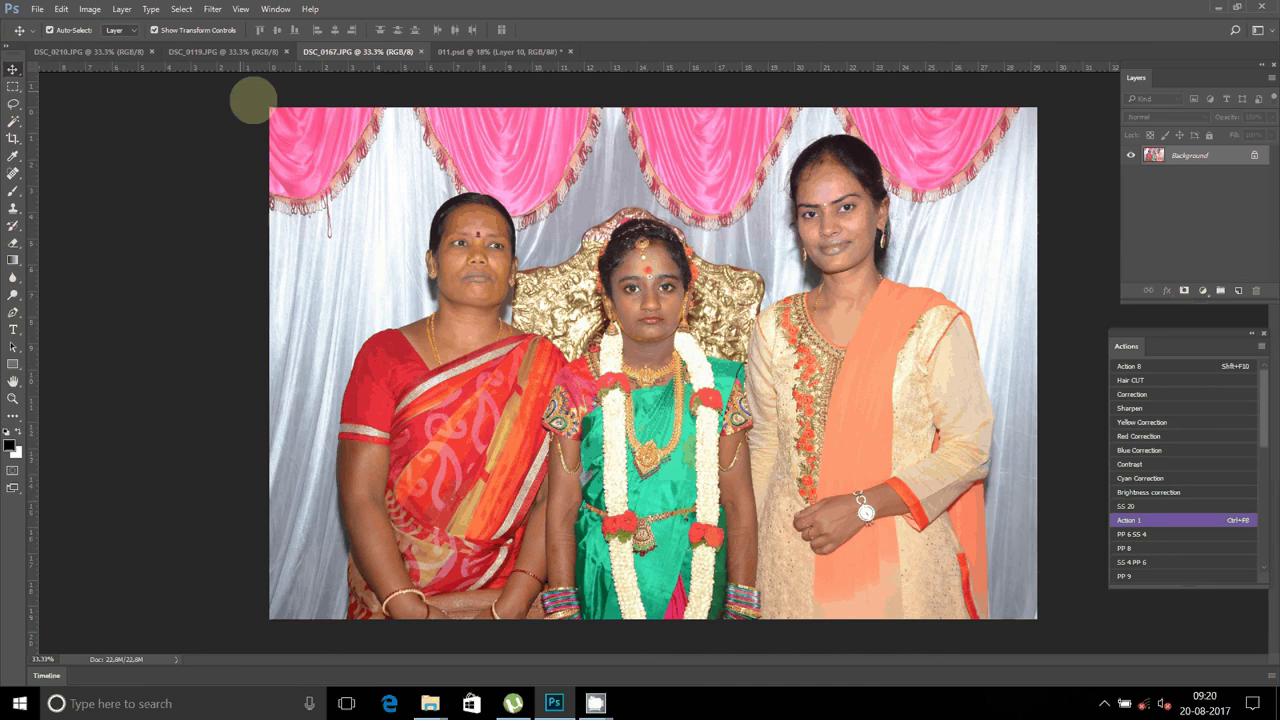
Resize the three-women photo to a width of 8 in Image Size.
left_click(89, 9)
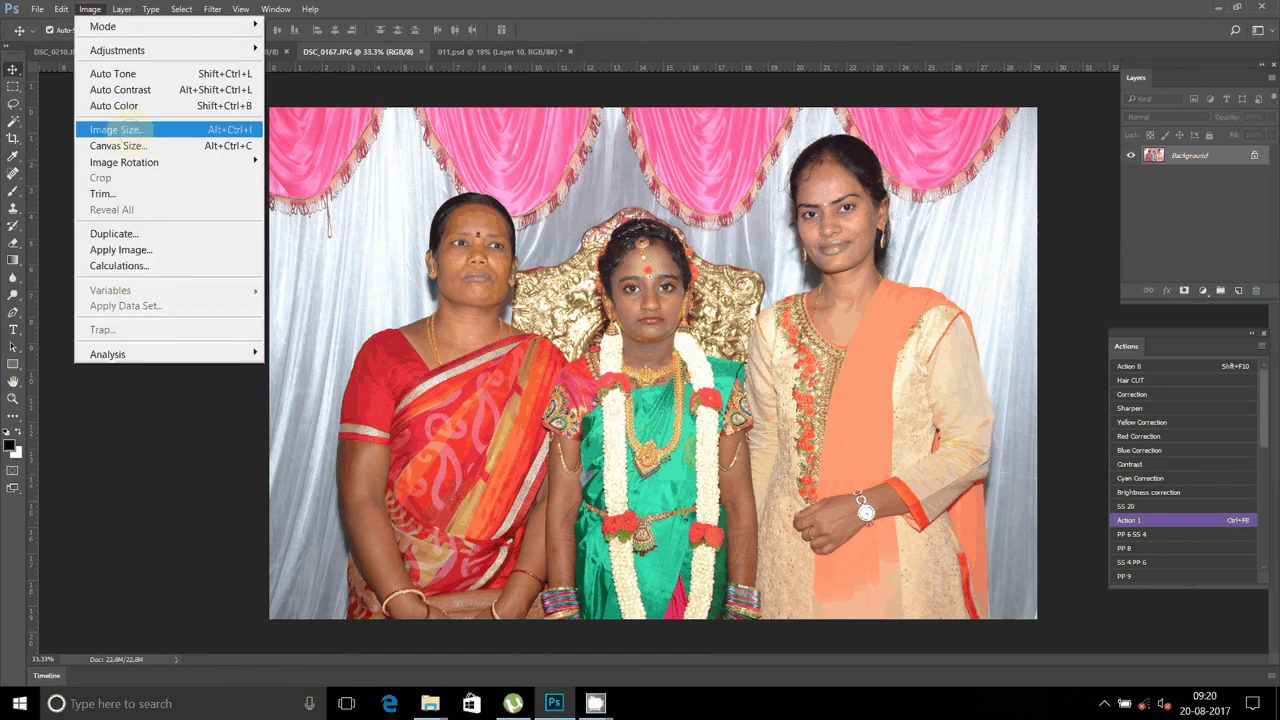
left_click(134, 129)
type("8")
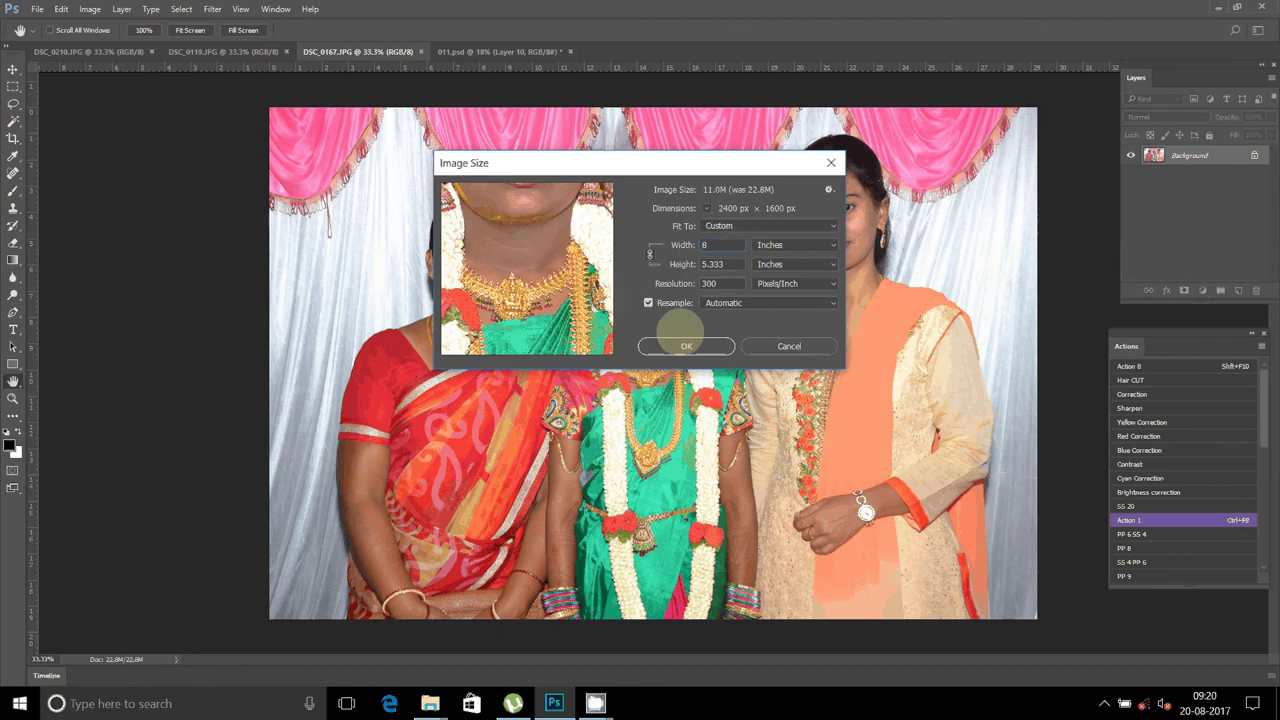
key("Return")
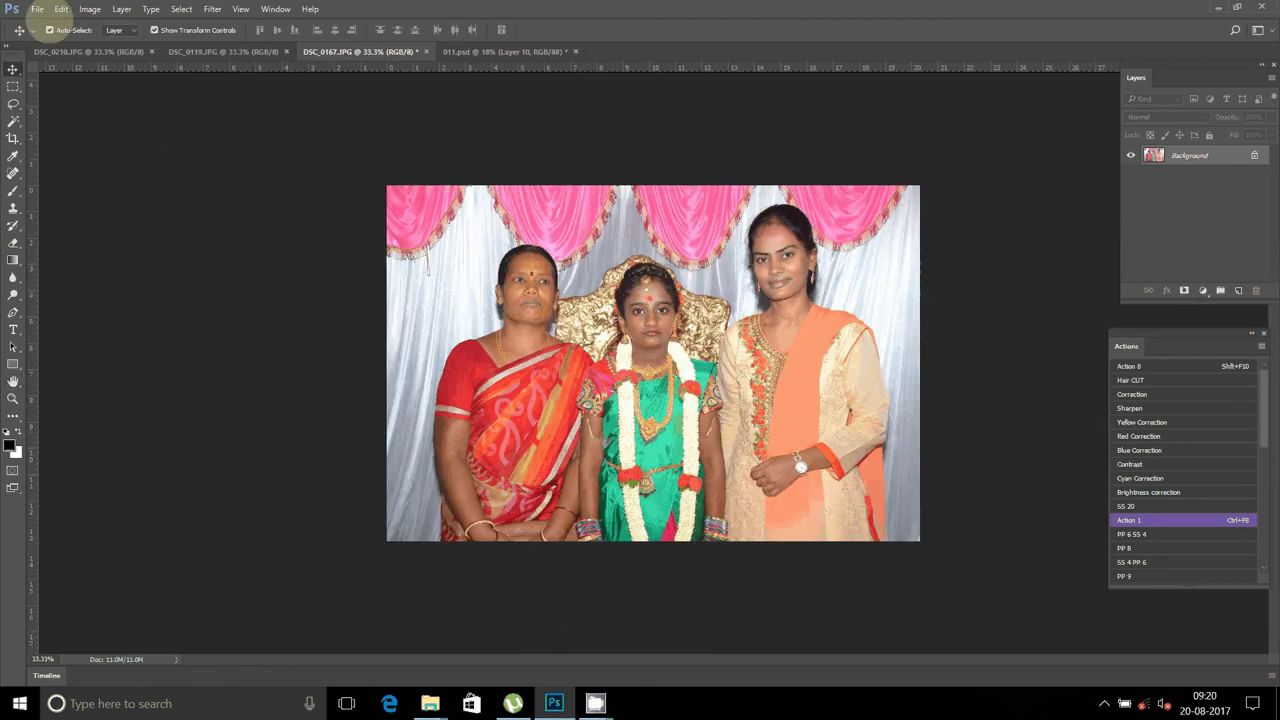
Cut the entire photo to the clipboard and close DSC_0167 without saving.
left_click(60, 9)
left_click(181, 9)
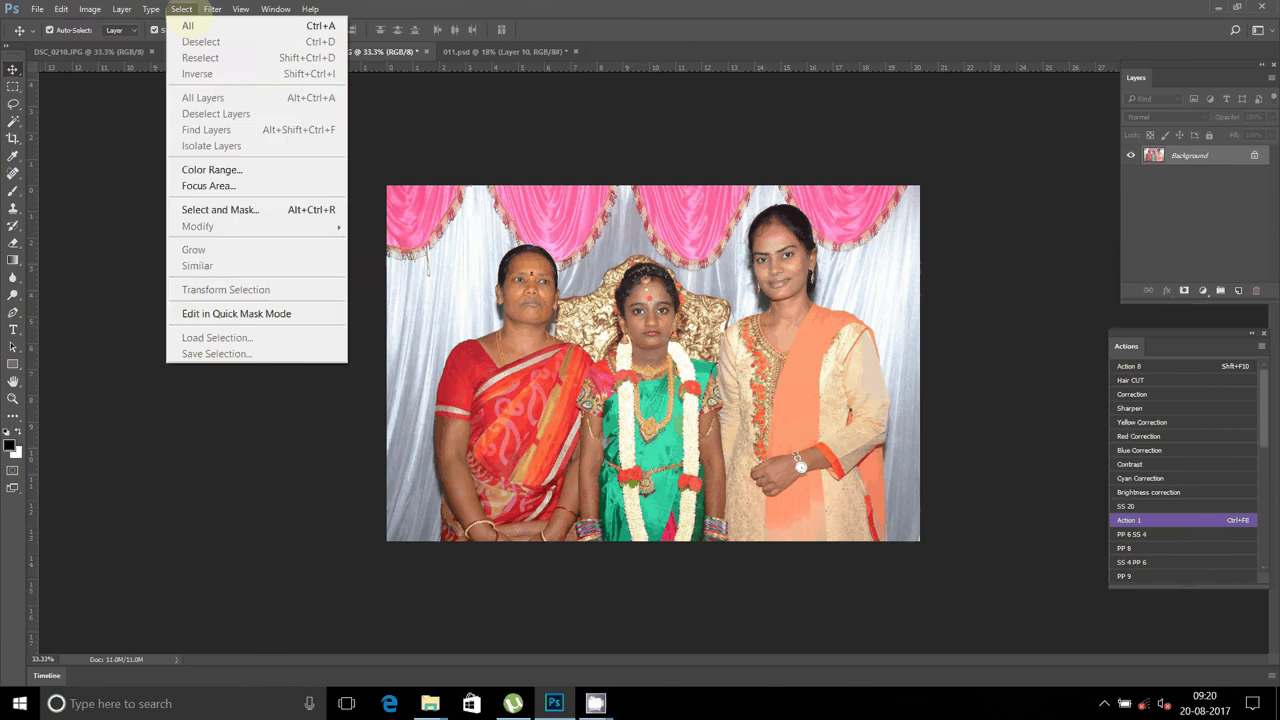
left_click(188, 25)
left_click(60, 9)
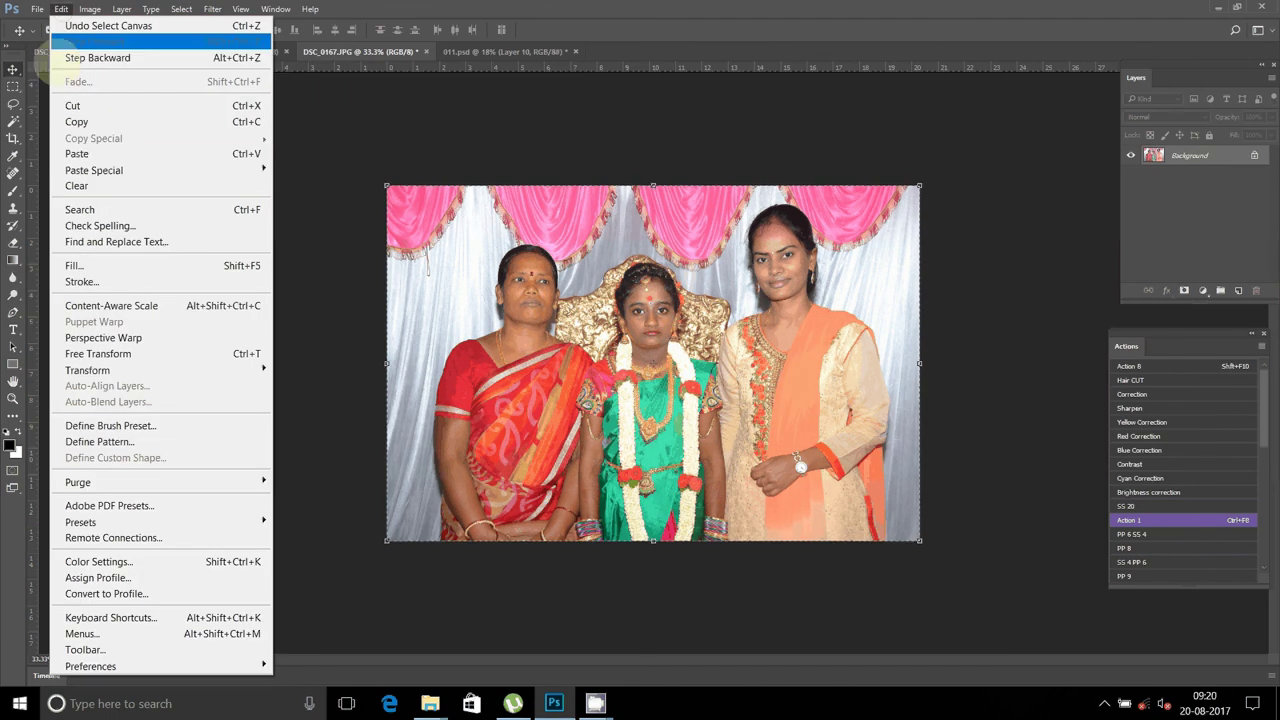
left_click(77, 185)
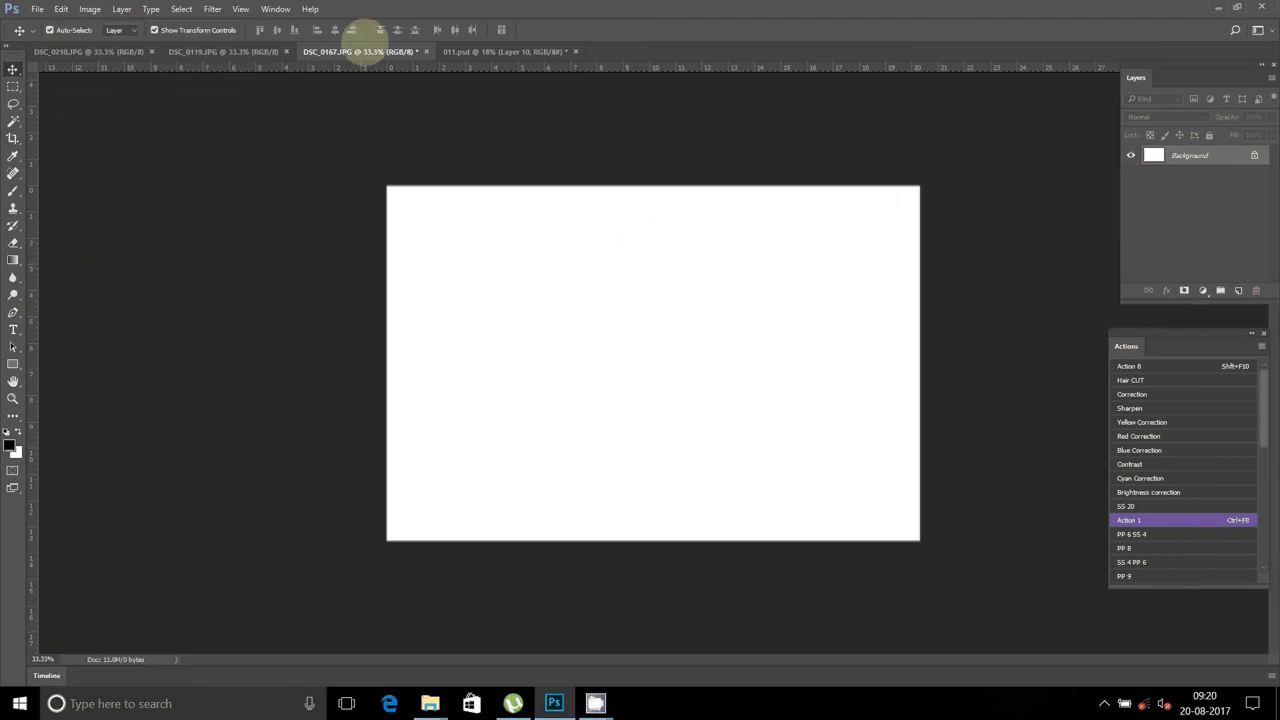
left_click(425, 51)
left_click(647, 261)
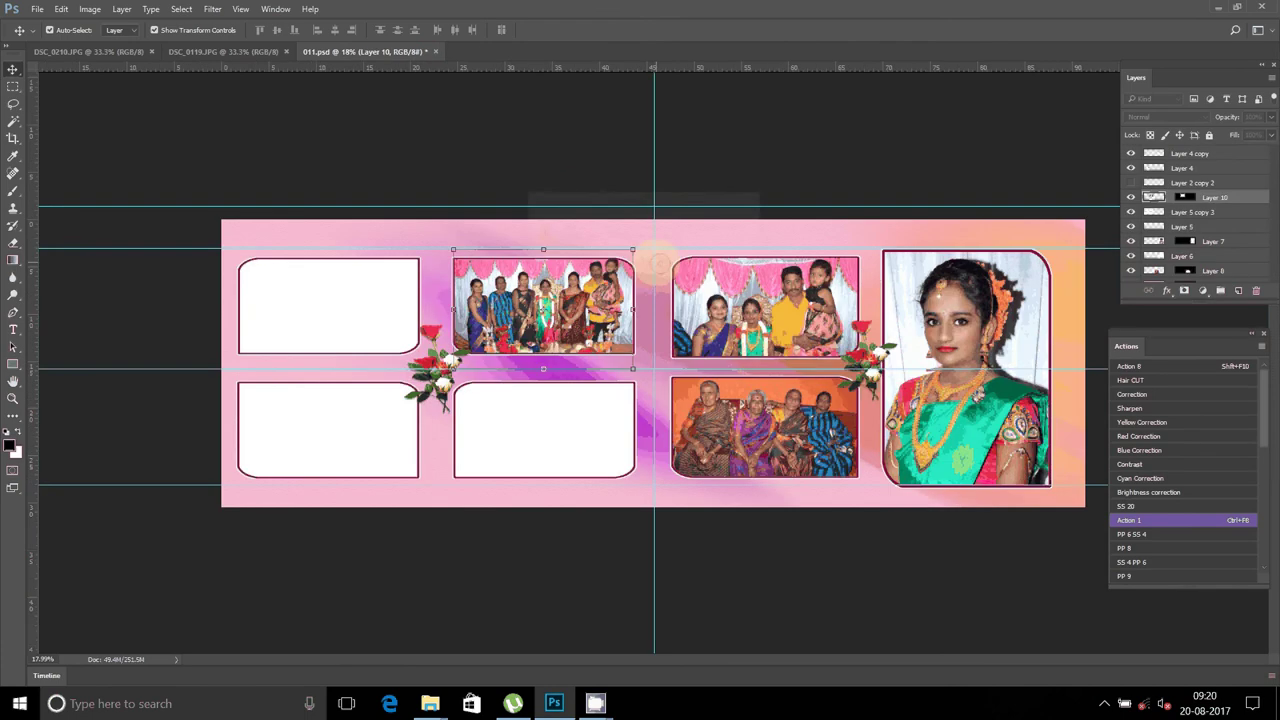
Magic-wand the bottom-middle frame on the frames layer and Paste Into it.
left_click(508, 437)
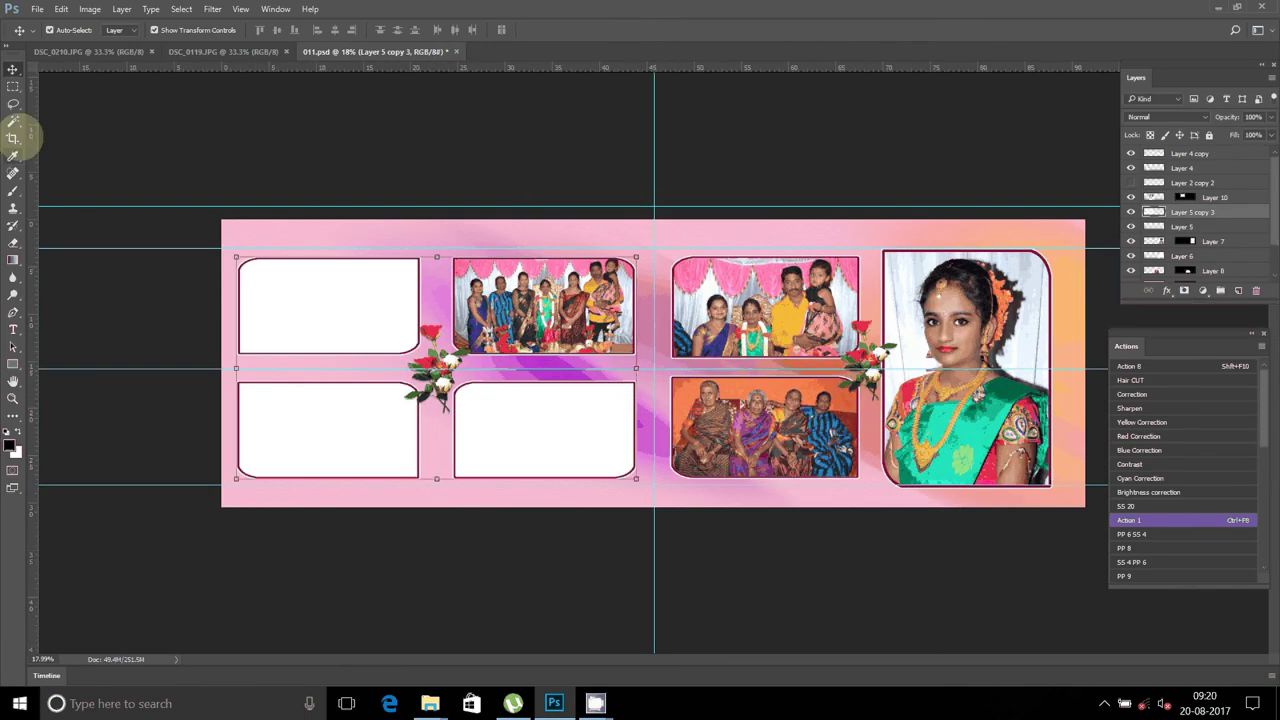
left_click(14, 122)
left_click(328, 310)
left_click(573, 419)
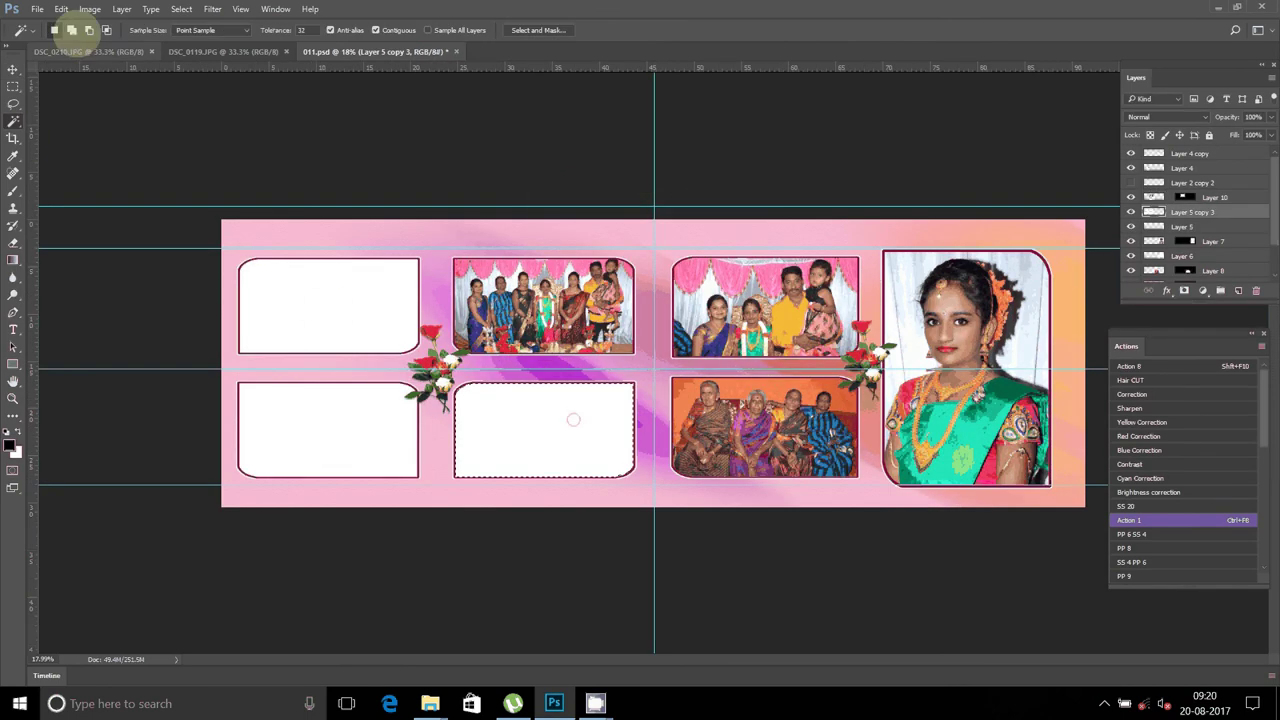
left_click(61, 9)
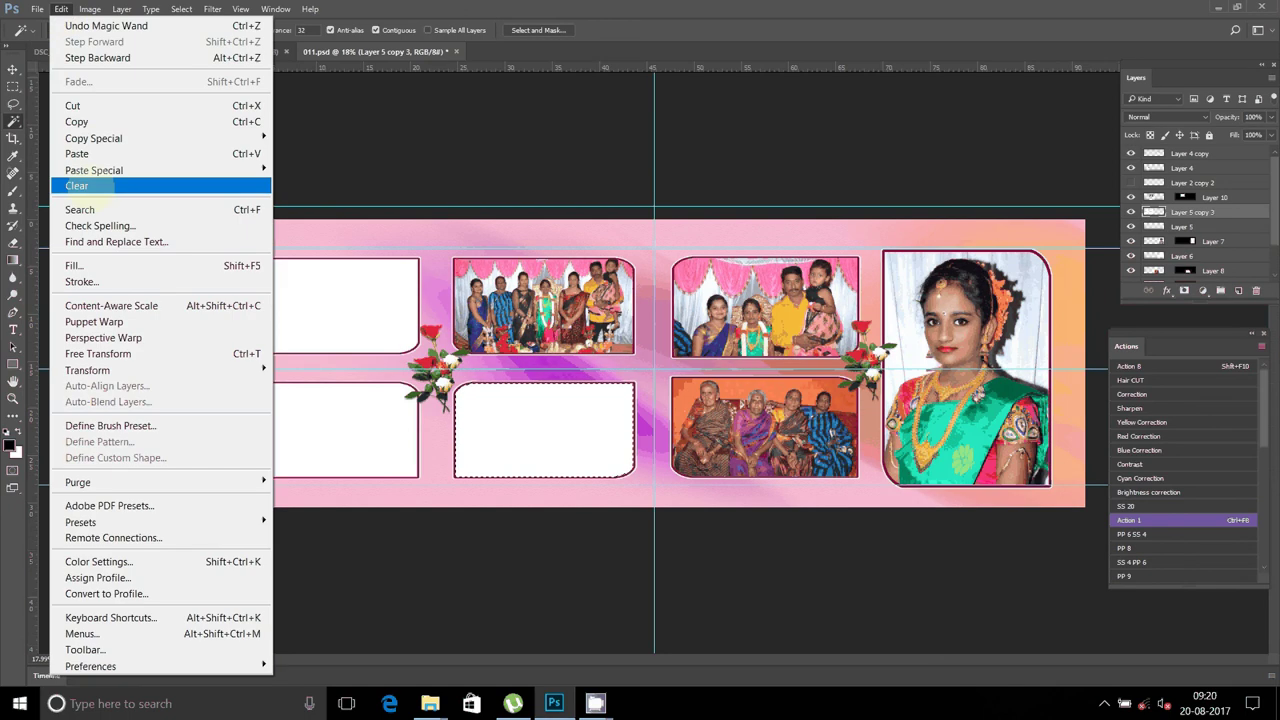
mouse_move(94, 170)
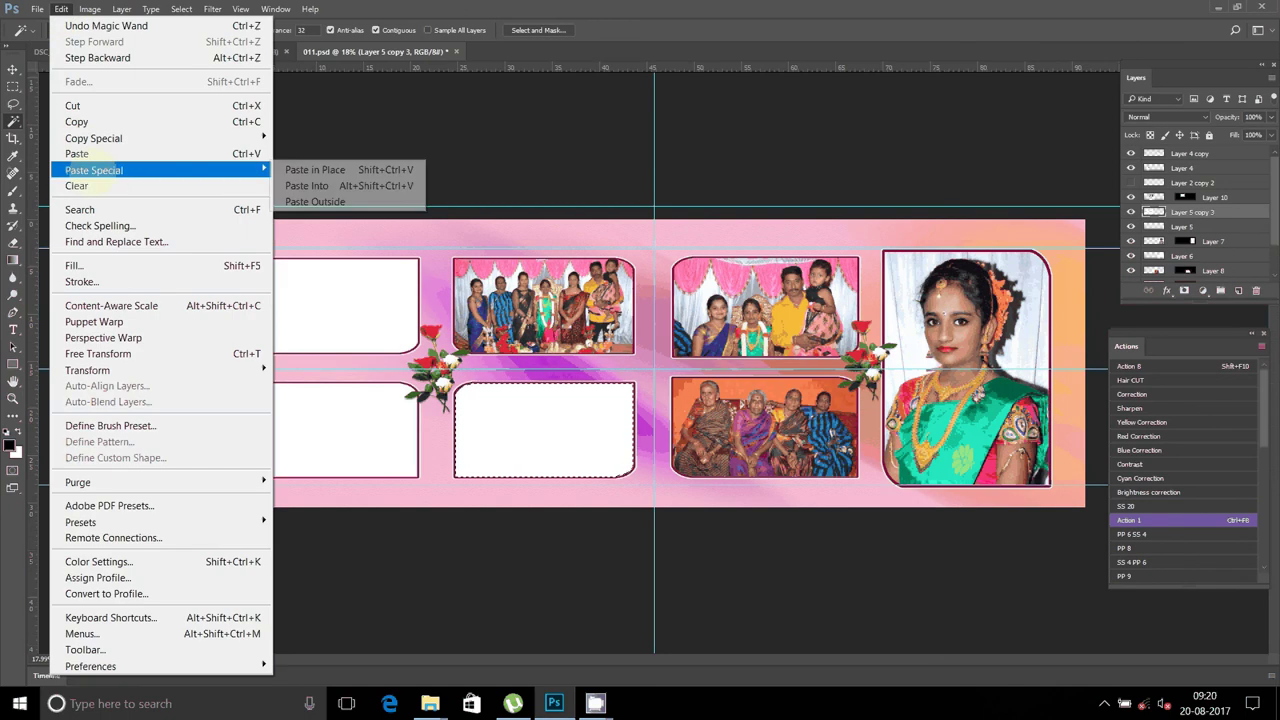
left_click(305, 186)
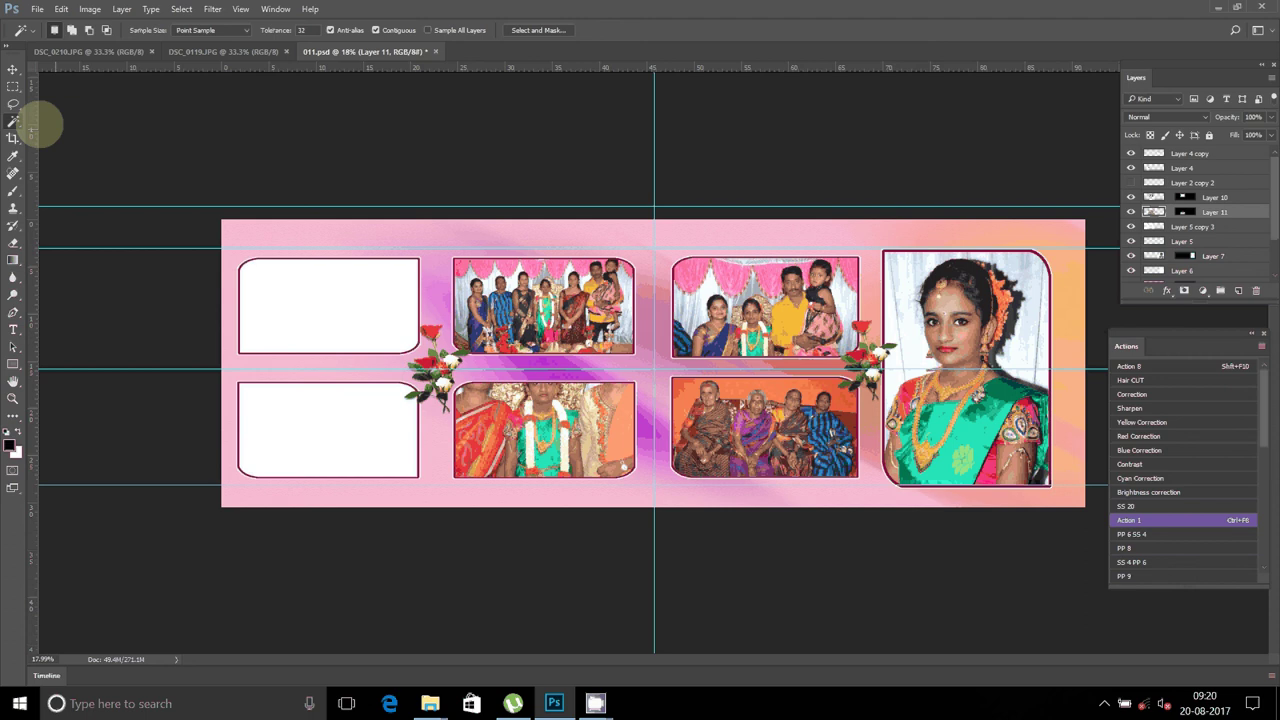
Scale the pasted photo down to fit the frame, nudge it up, and commit.
key("v")
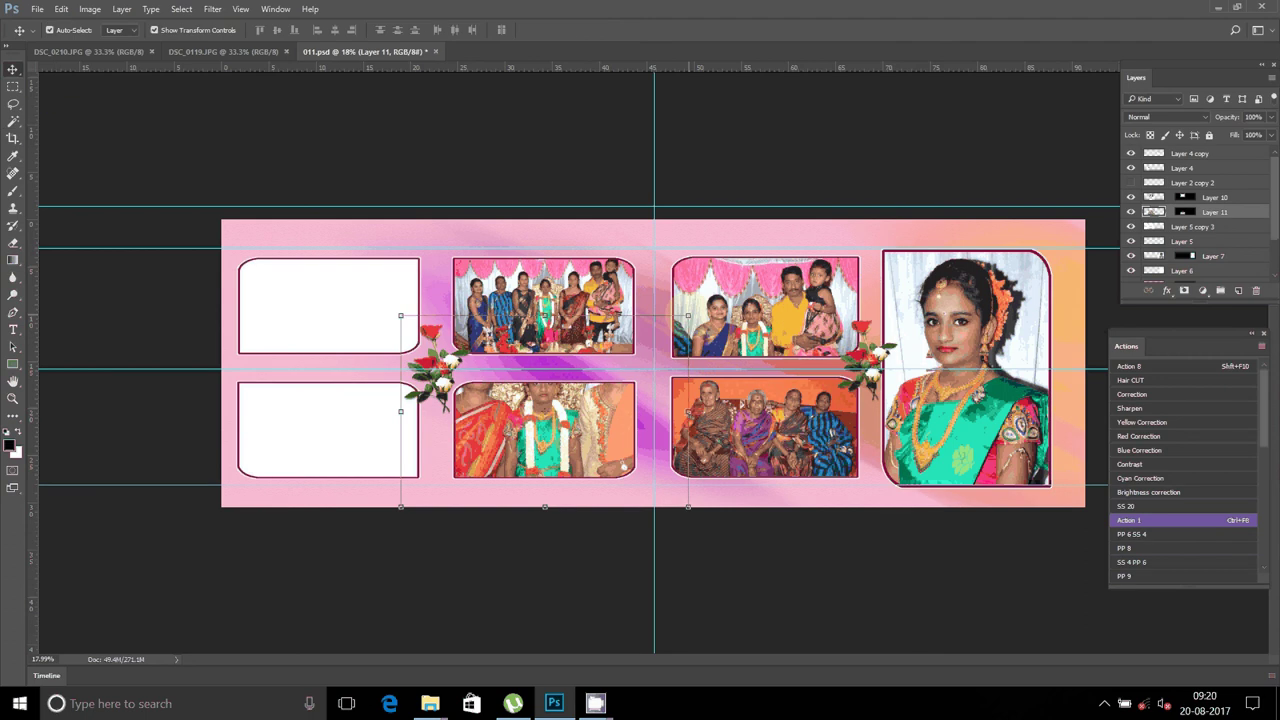
mouse_move(688, 315)
left_mouse_down()
mouse_move(590, 400)
mouse_move(589, 388)
left_mouse_up()
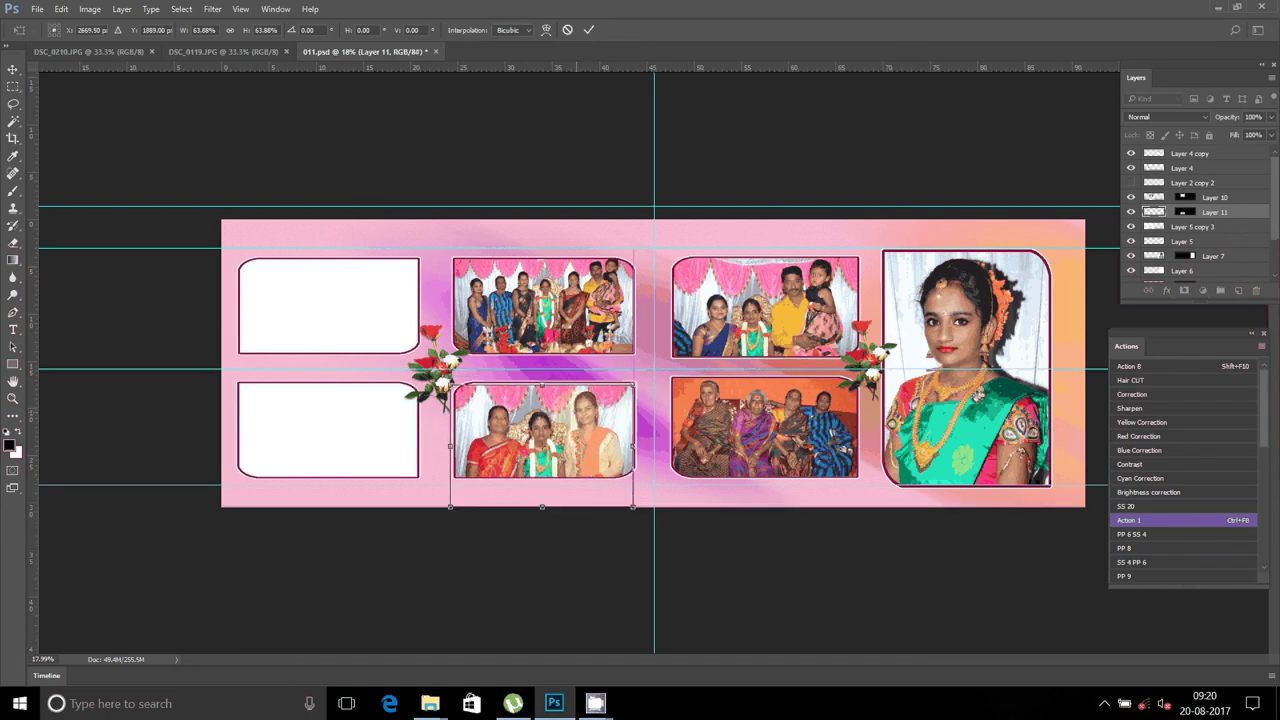
key("shift+Up")
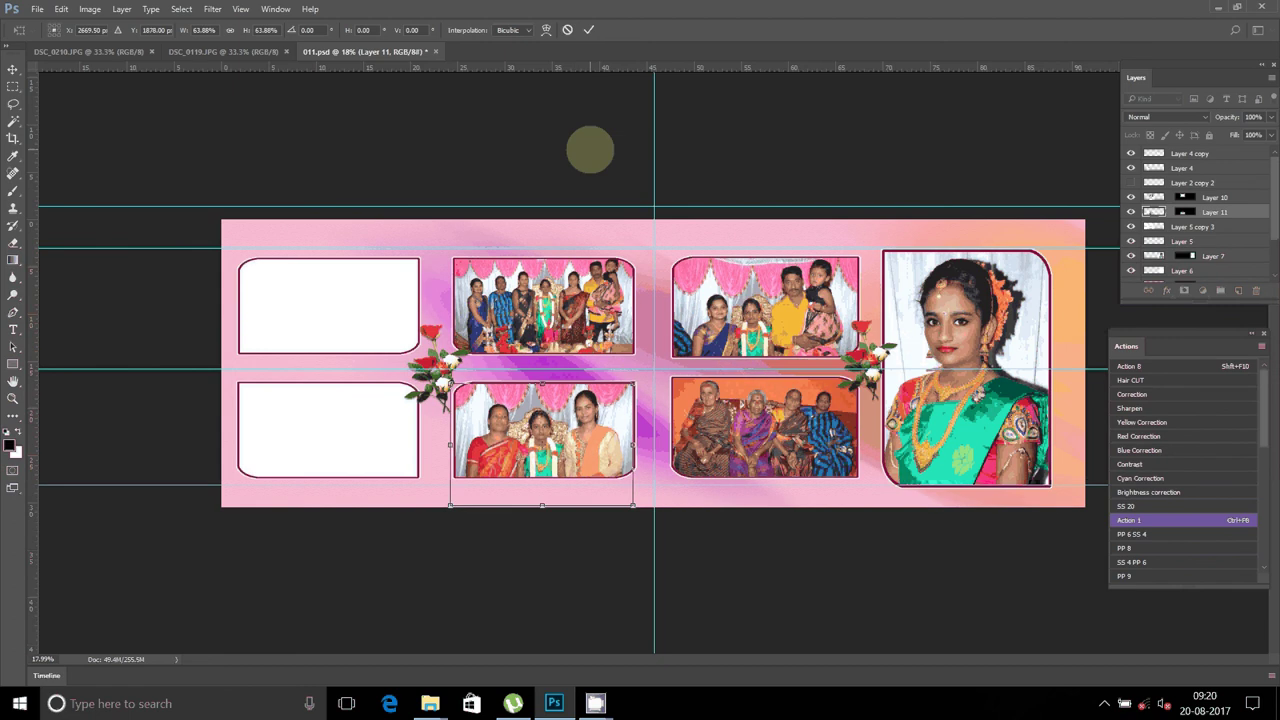
key("Up")
key("Up")
key("Up")
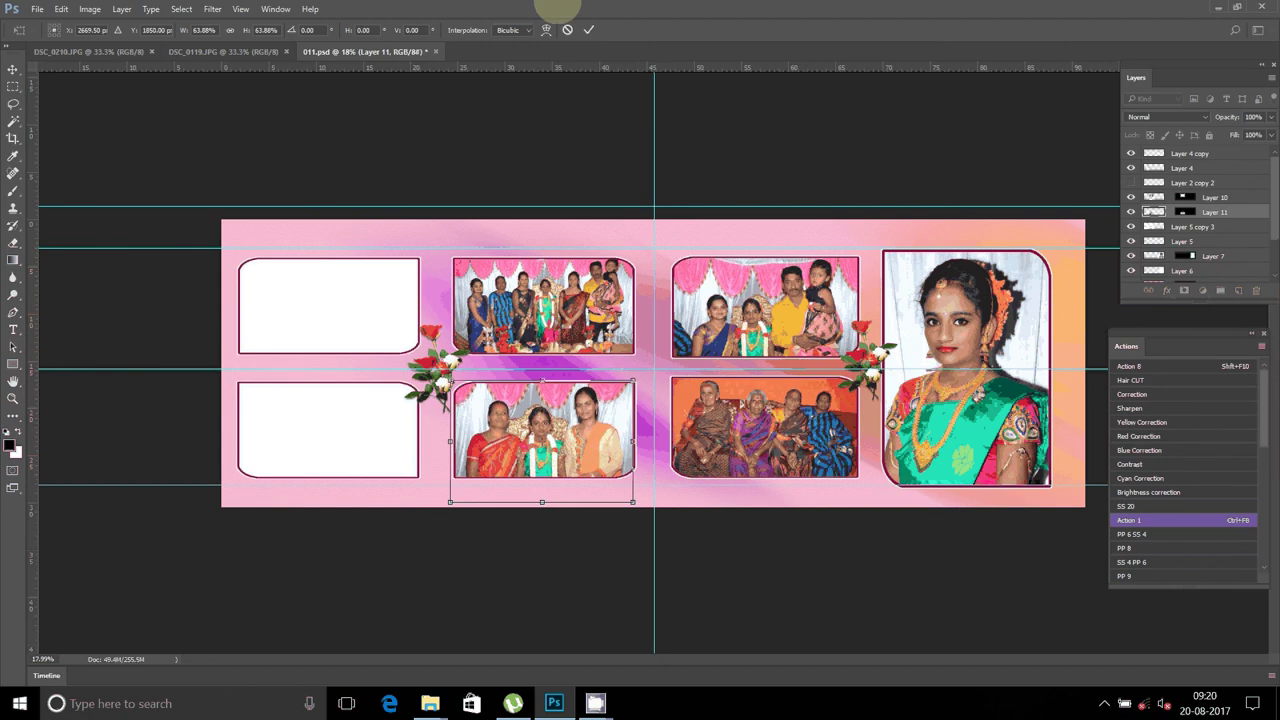
left_click(589, 29)
left_click(214, 52)
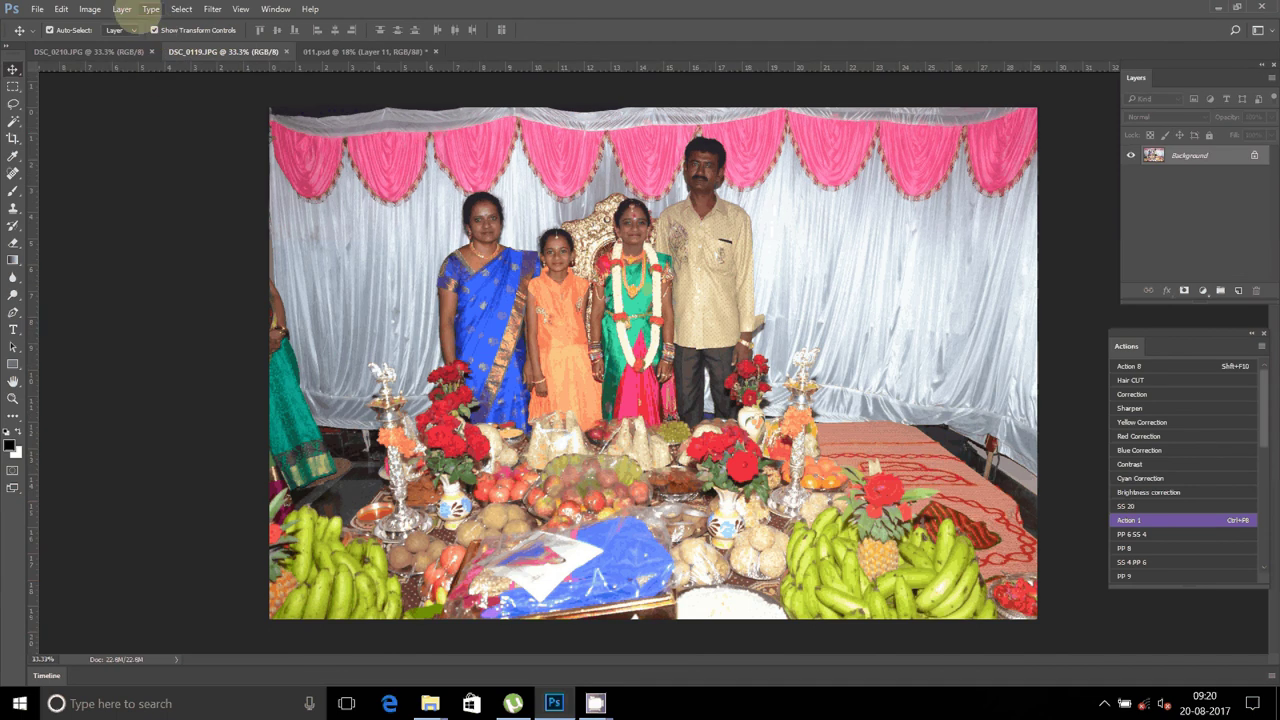
Resize DSC_0119 to 5 inches wide and apply the brightening Action 8.
left_click(89, 9)
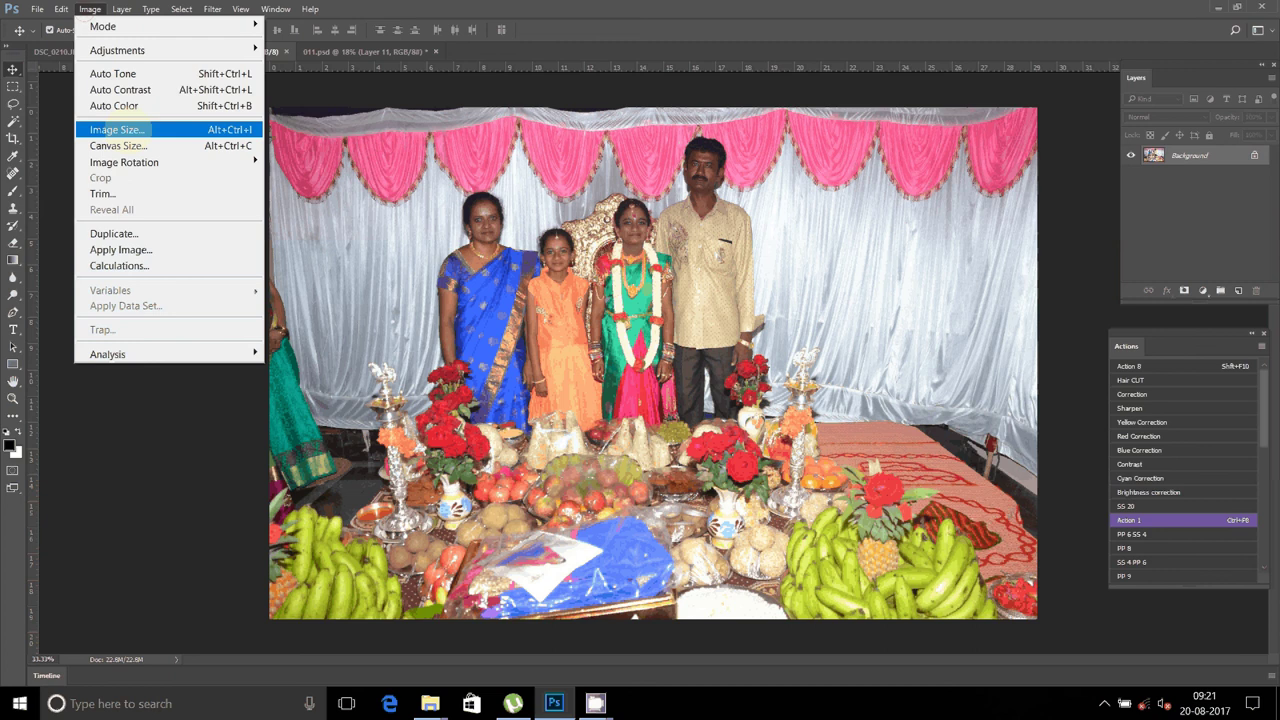
left_click(135, 126)
type("5")
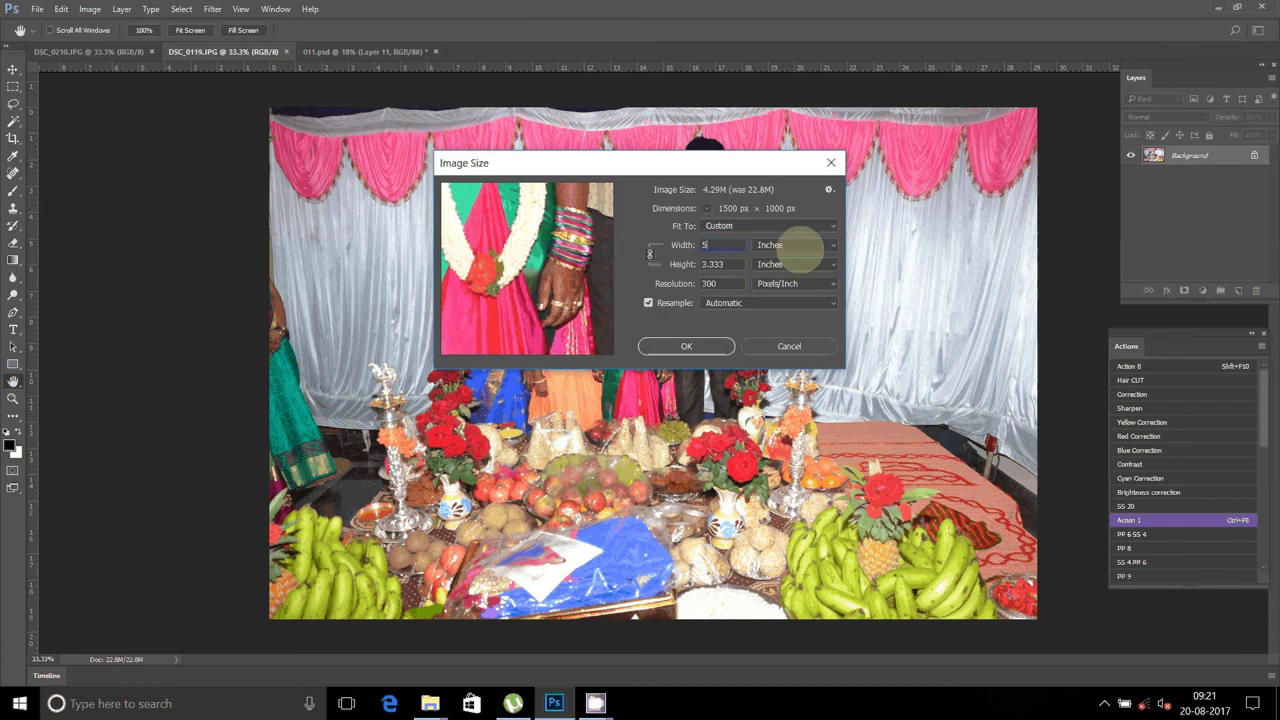
key("Return")
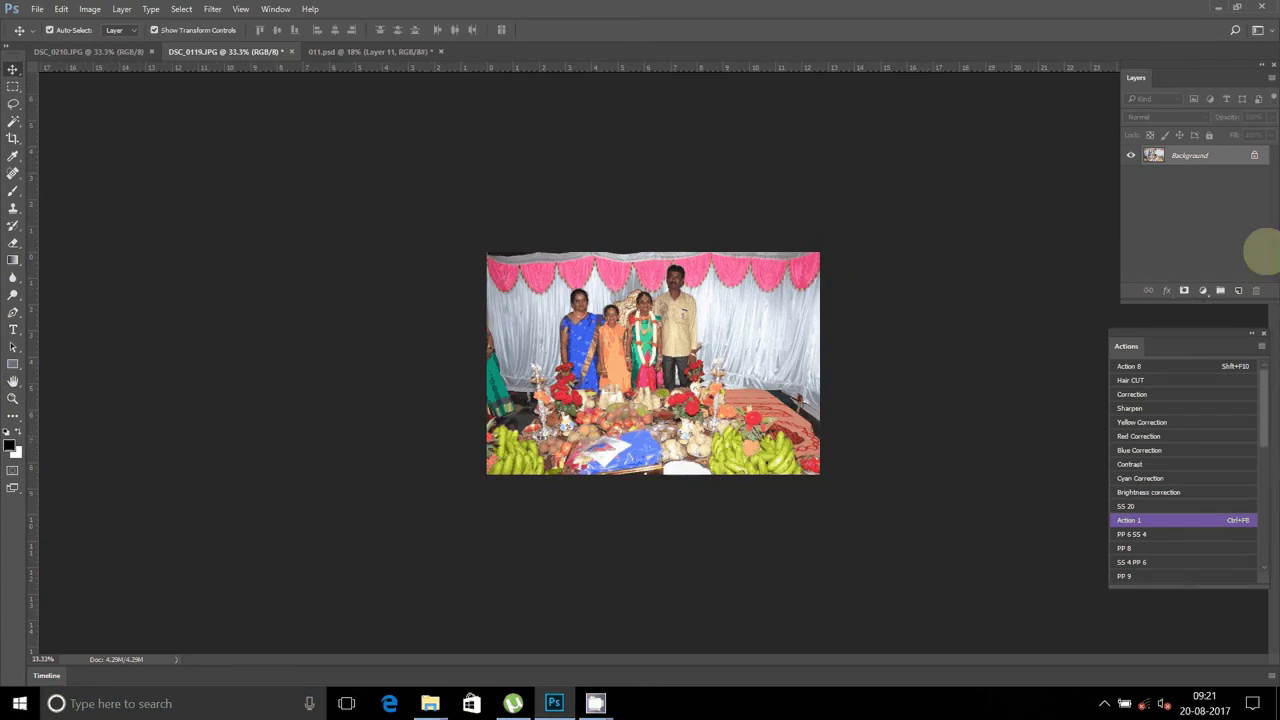
left_click(1238, 367)
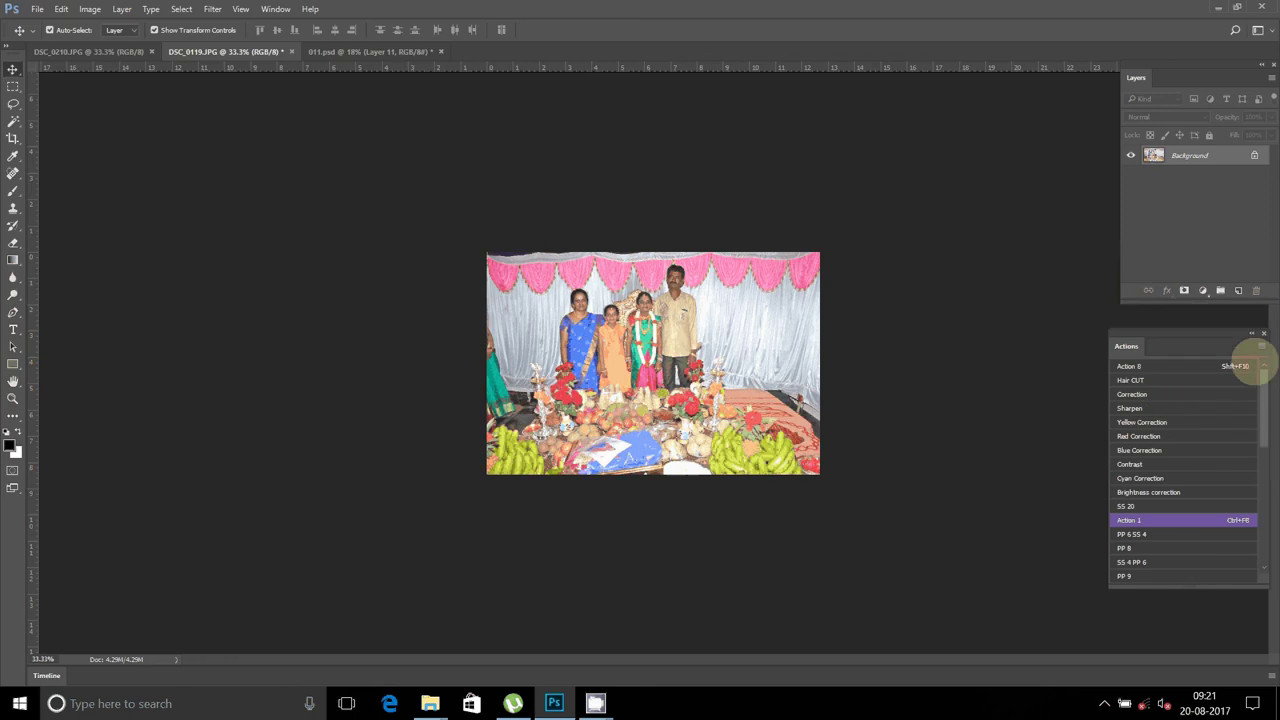
Cut the whole photo and close DSC_0119 without saving.
left_click(61, 9)
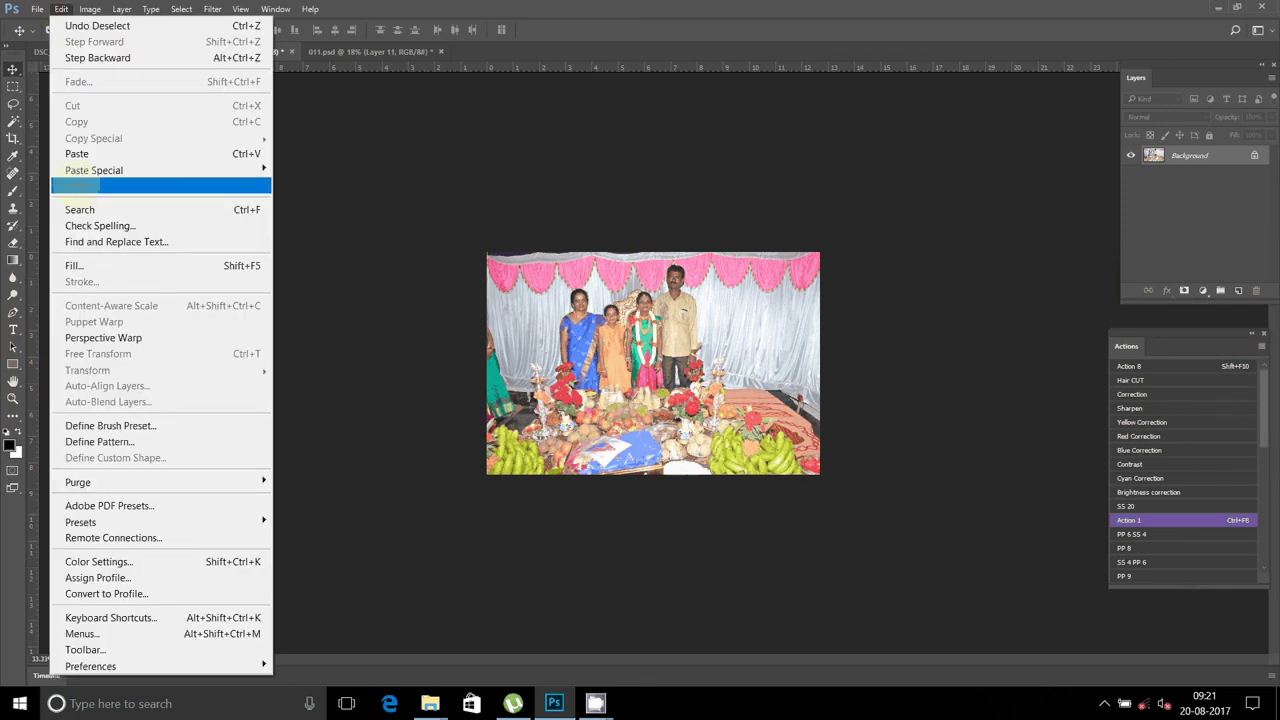
left_click(190, 21)
left_click(61, 9)
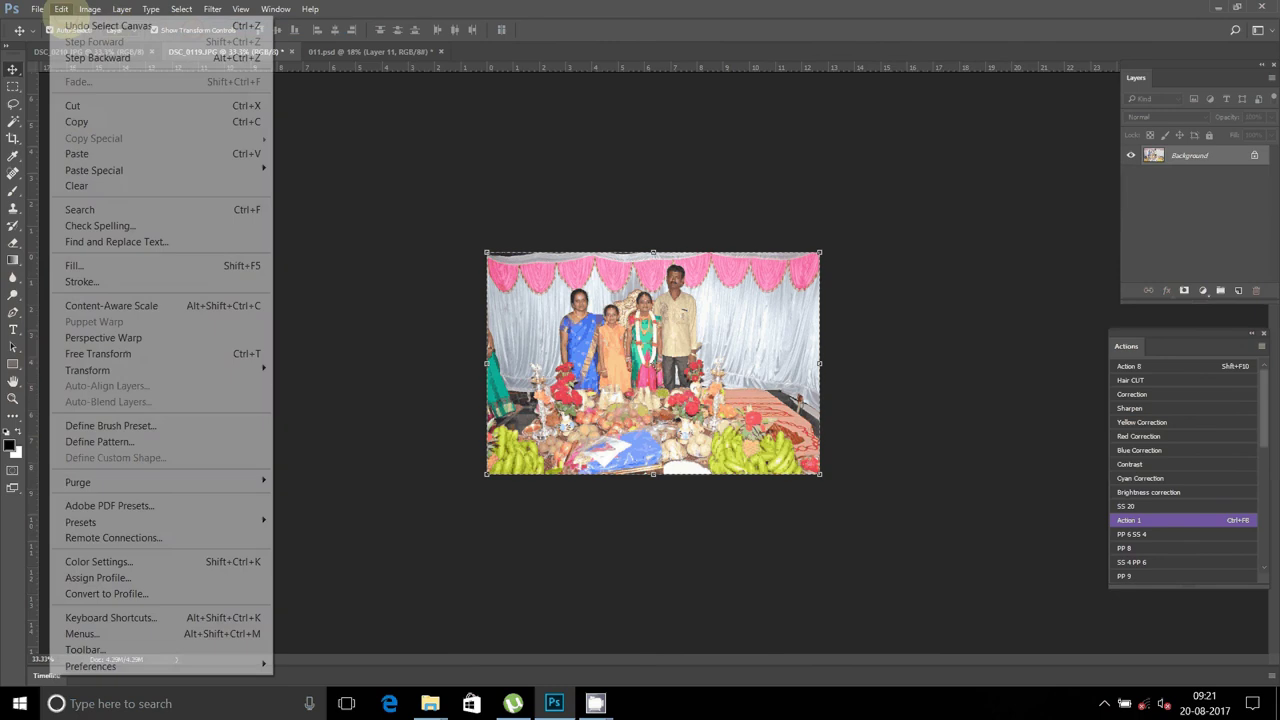
left_click(72, 105)
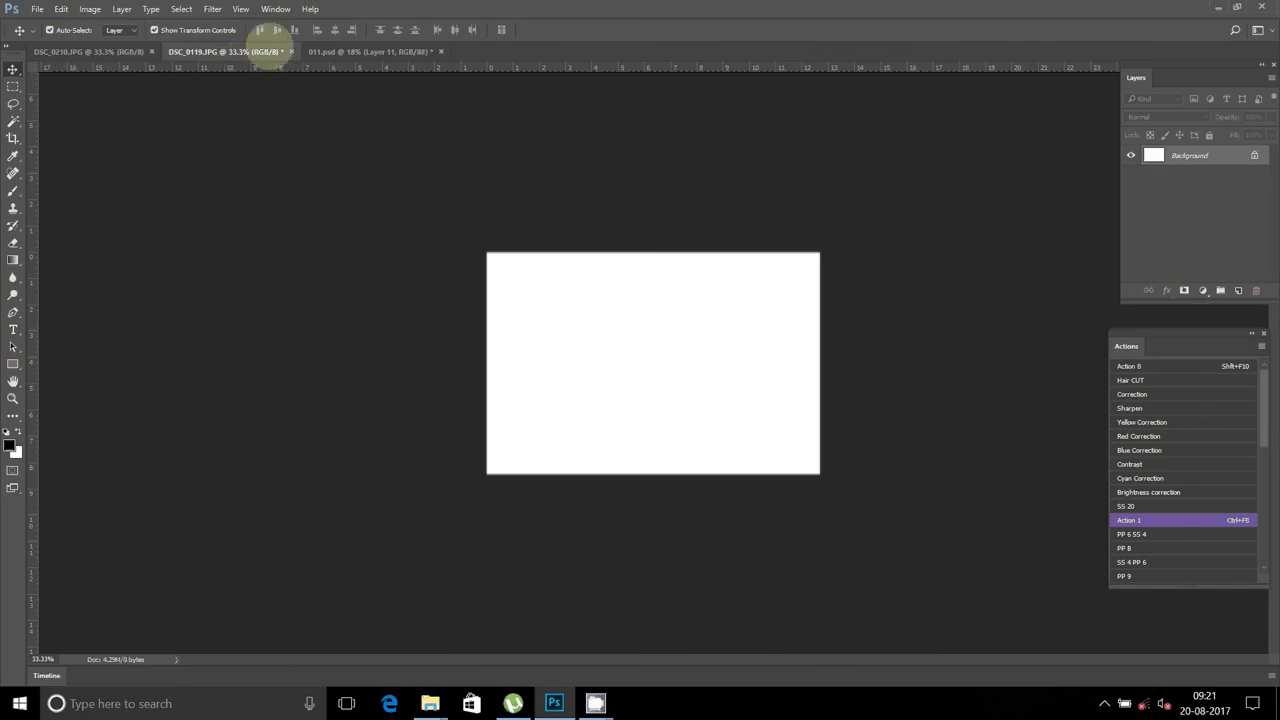
left_click(291, 51)
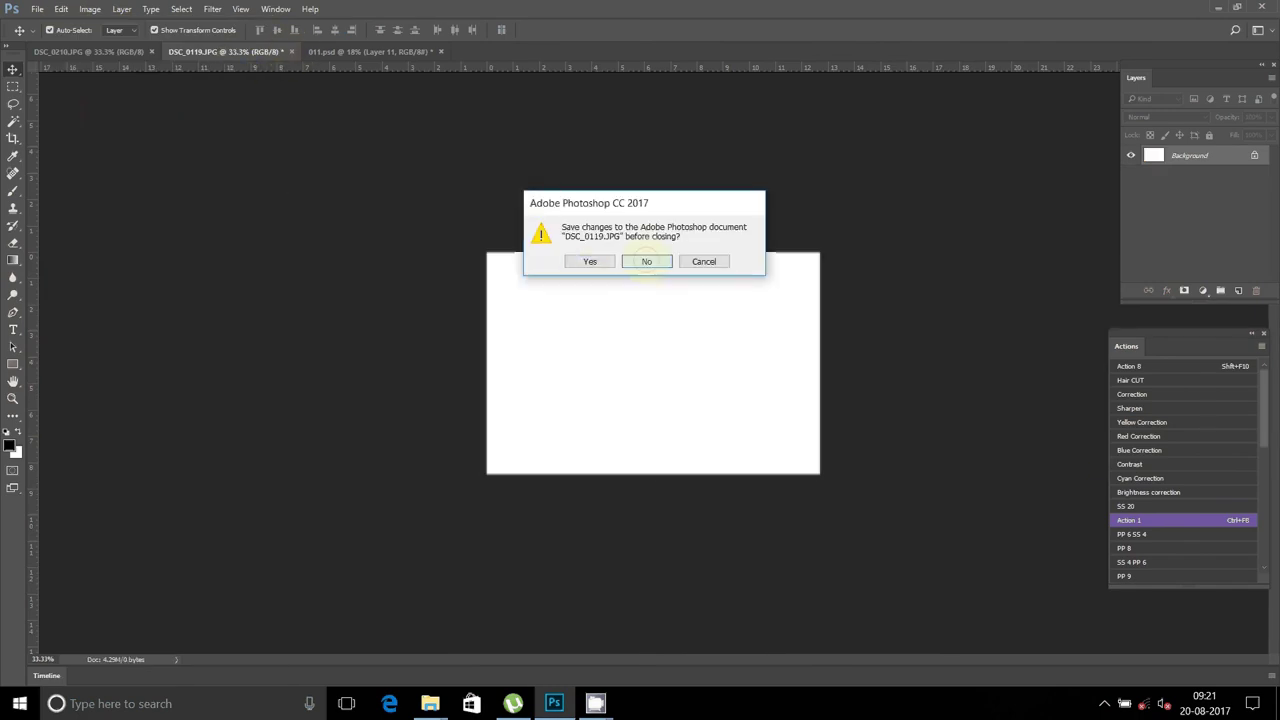
left_click(646, 260)
Magic-wand the top-left frame on the frames layer and Paste Into it.
left_click(351, 443)
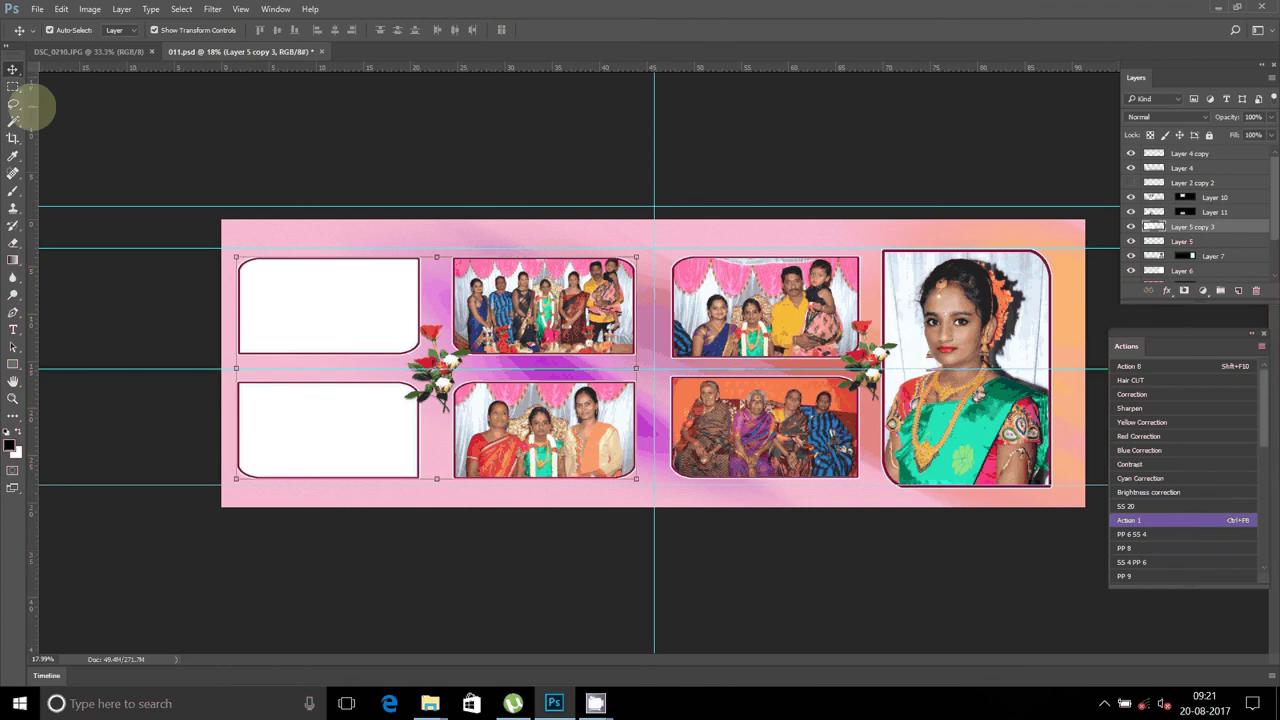
left_click(13, 208)
key("w")
left_click(263, 288)
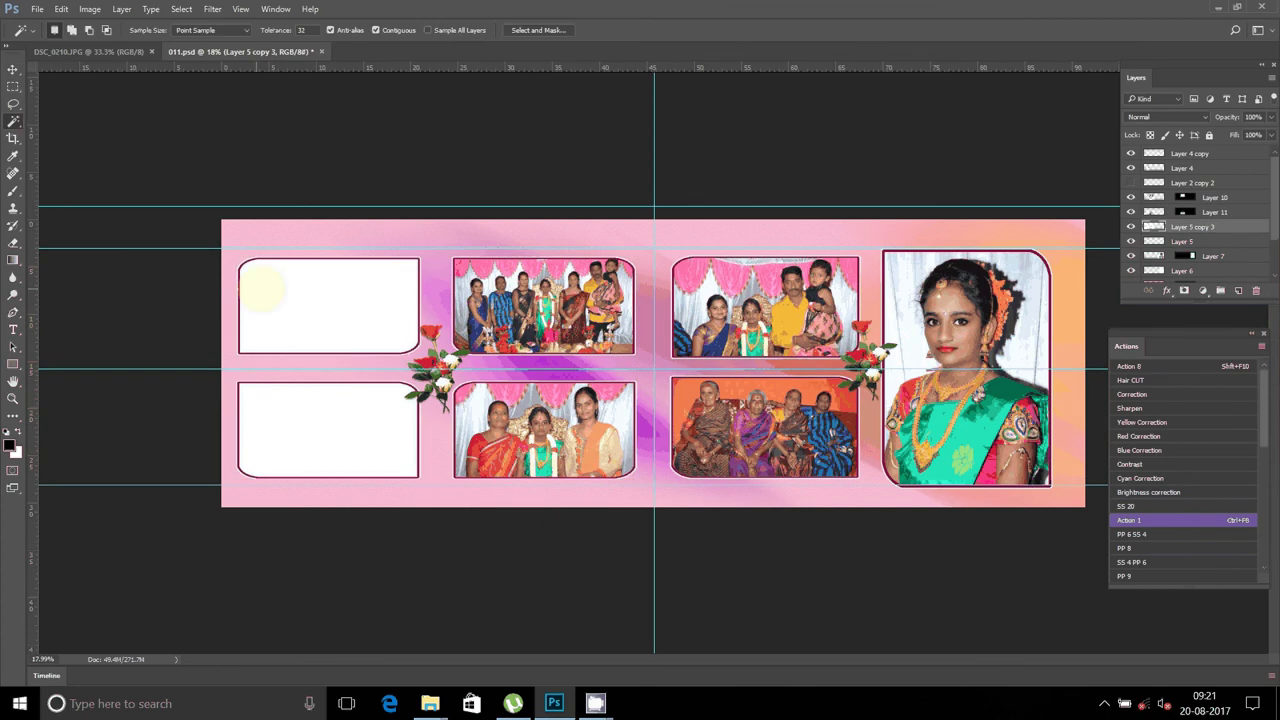
left_click(302, 297)
left_click(61, 9)
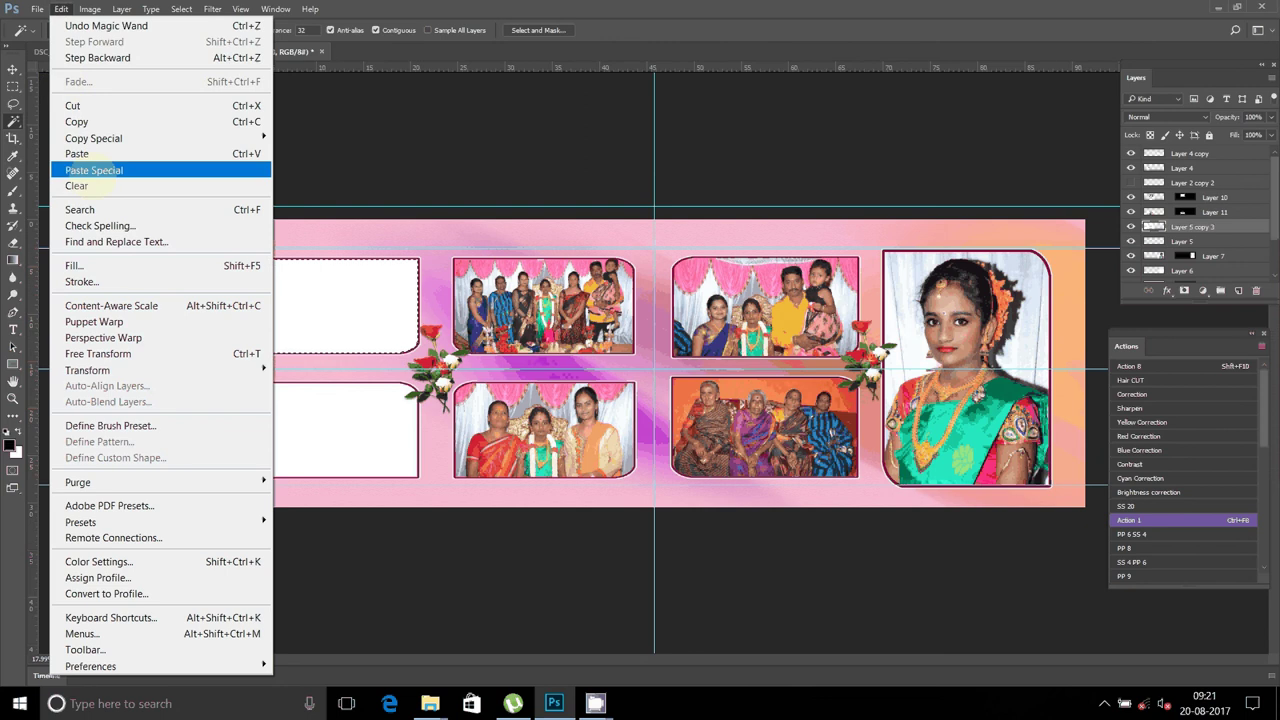
mouse_move(94, 170)
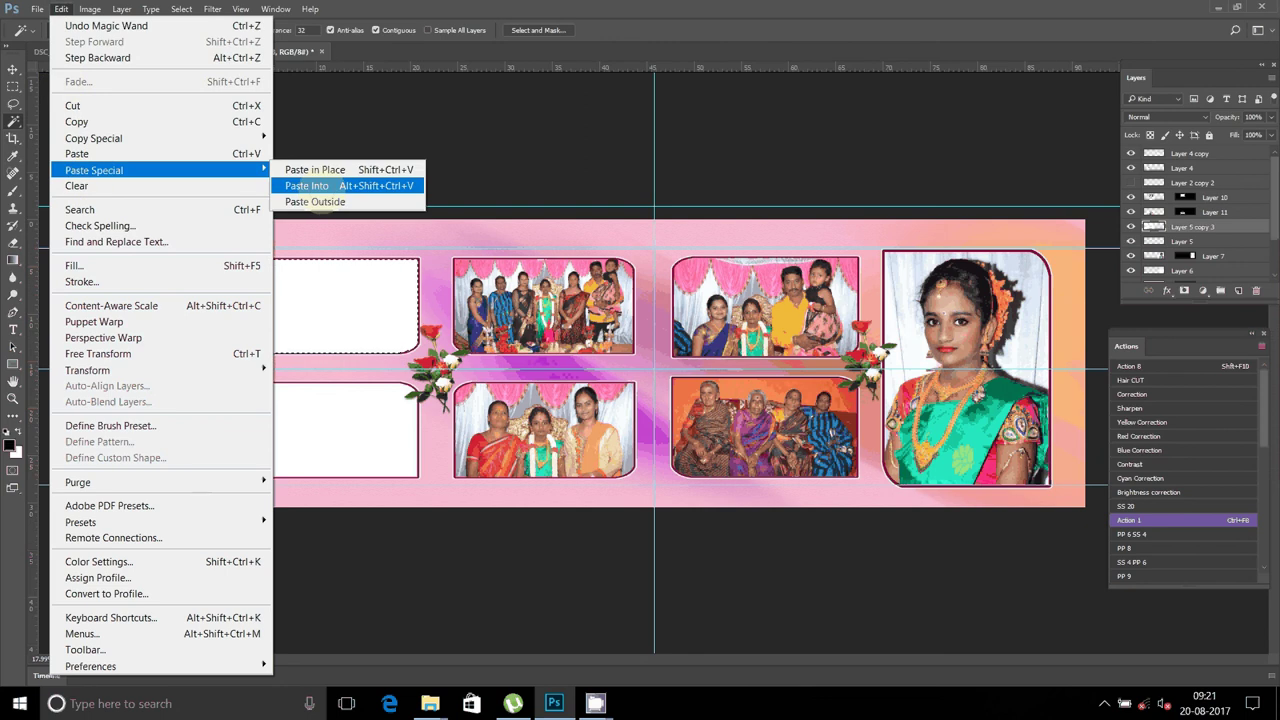
left_click(306, 186)
Nudge the pasted family photo down within the top-left frame.
key("v")
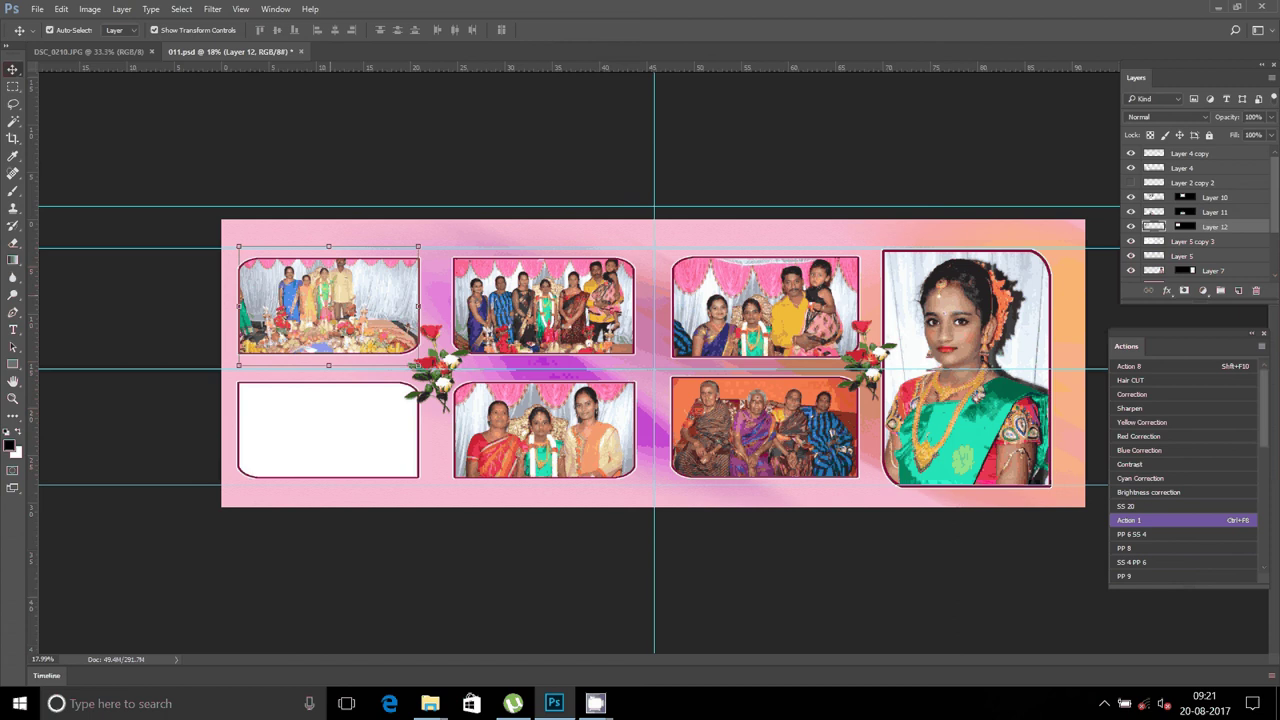
key("shift+Down")
key("shift+Down")
key("shift+Down")
left_click(60, 51)
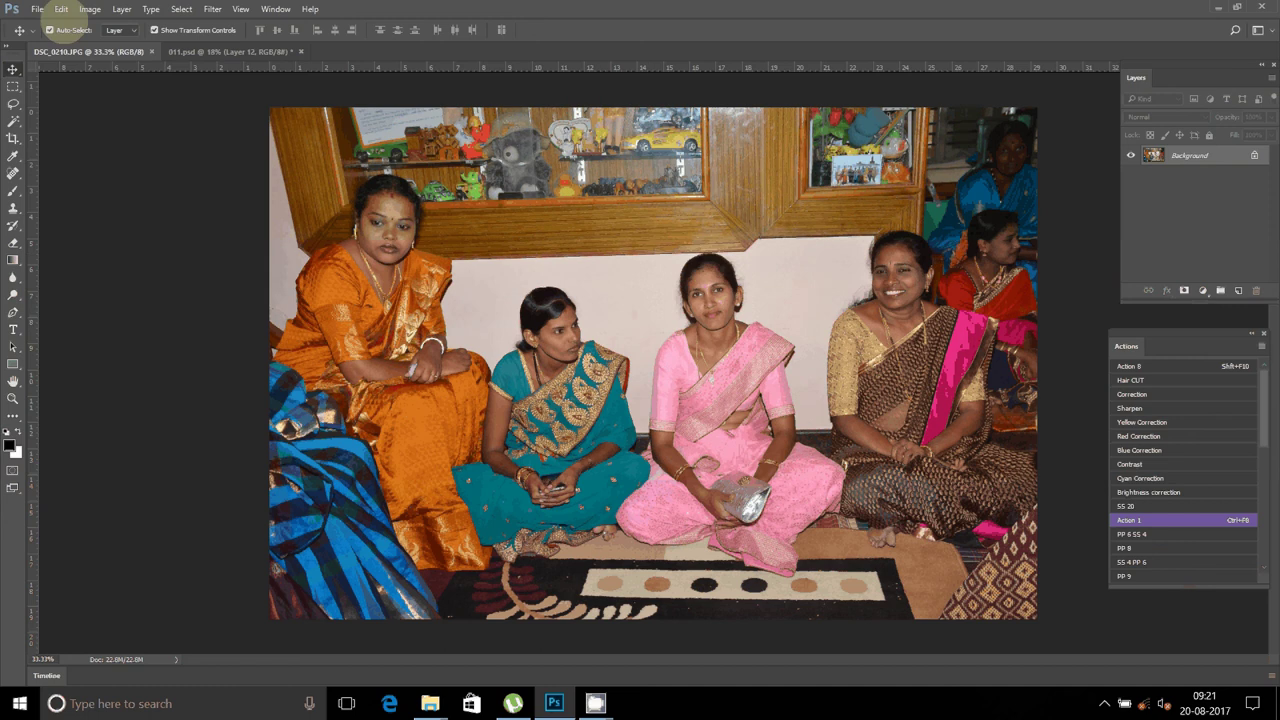
Resize the seated-women photo DSC_0210 to 5 inches wide.
left_click(89, 9)
left_click(115, 130)
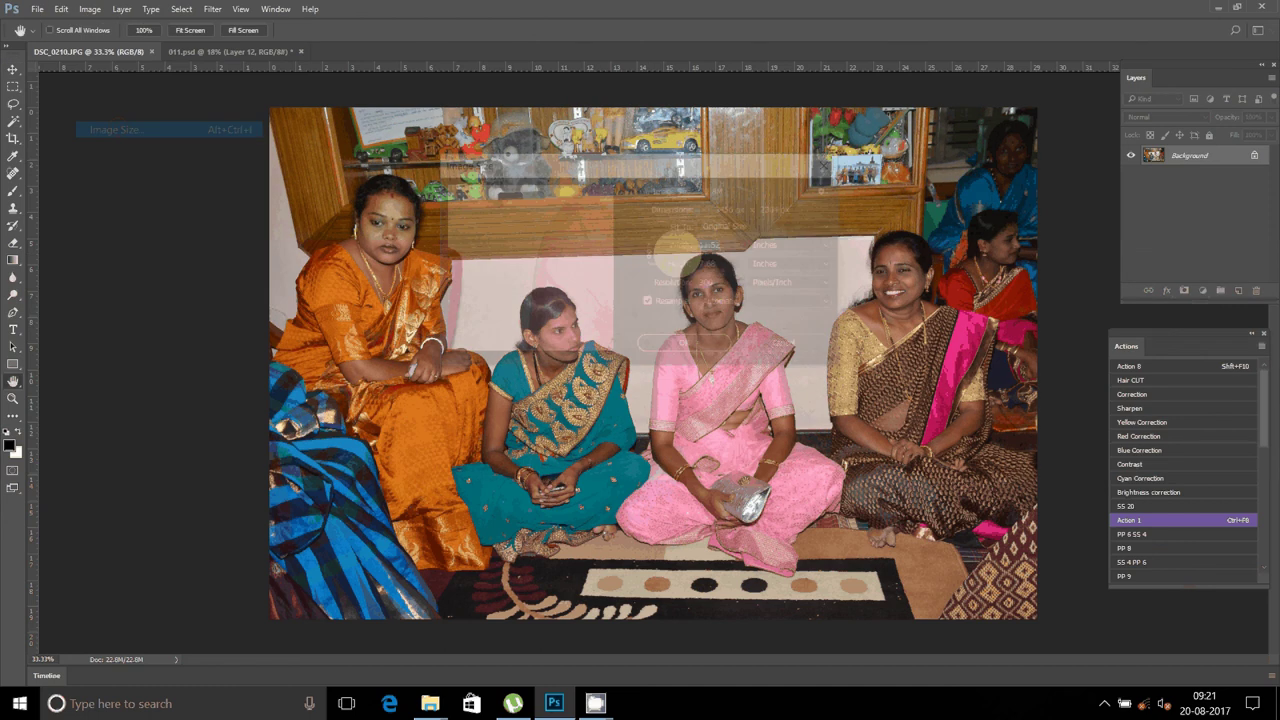
type("5")
key("Return")
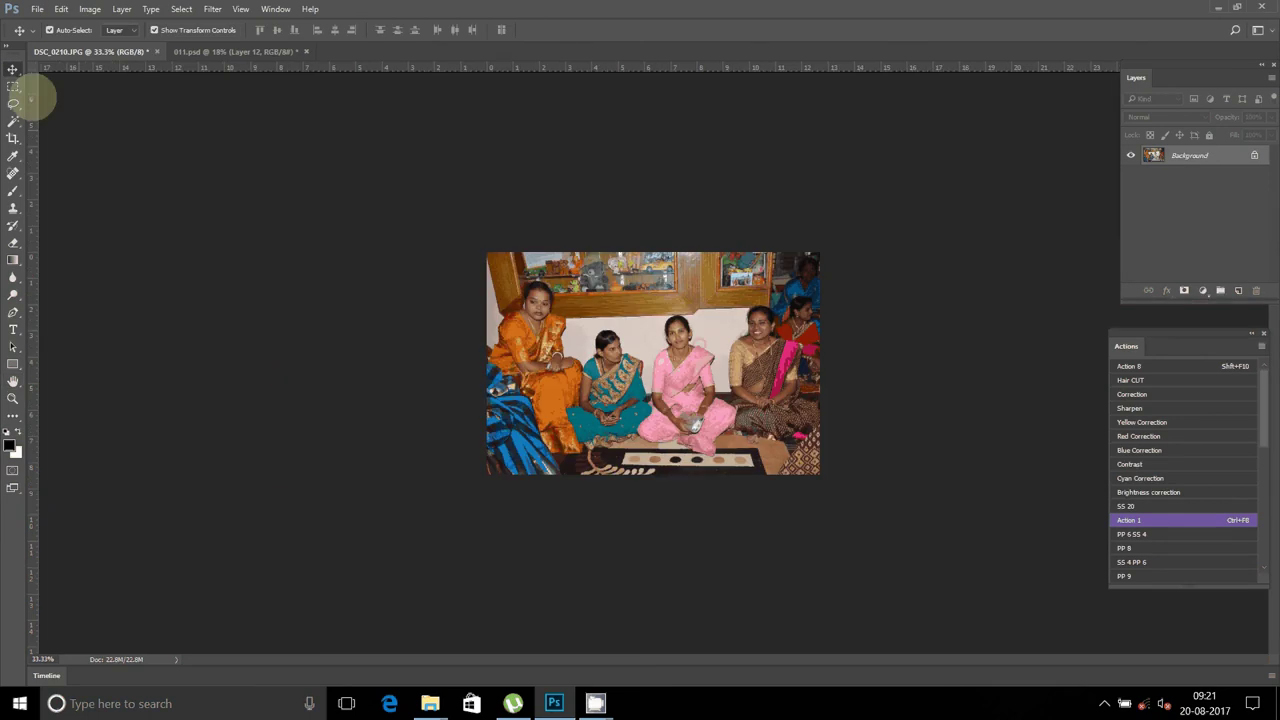
Cut the entire photo and close DSC_0210 without saving.
left_click(181, 9)
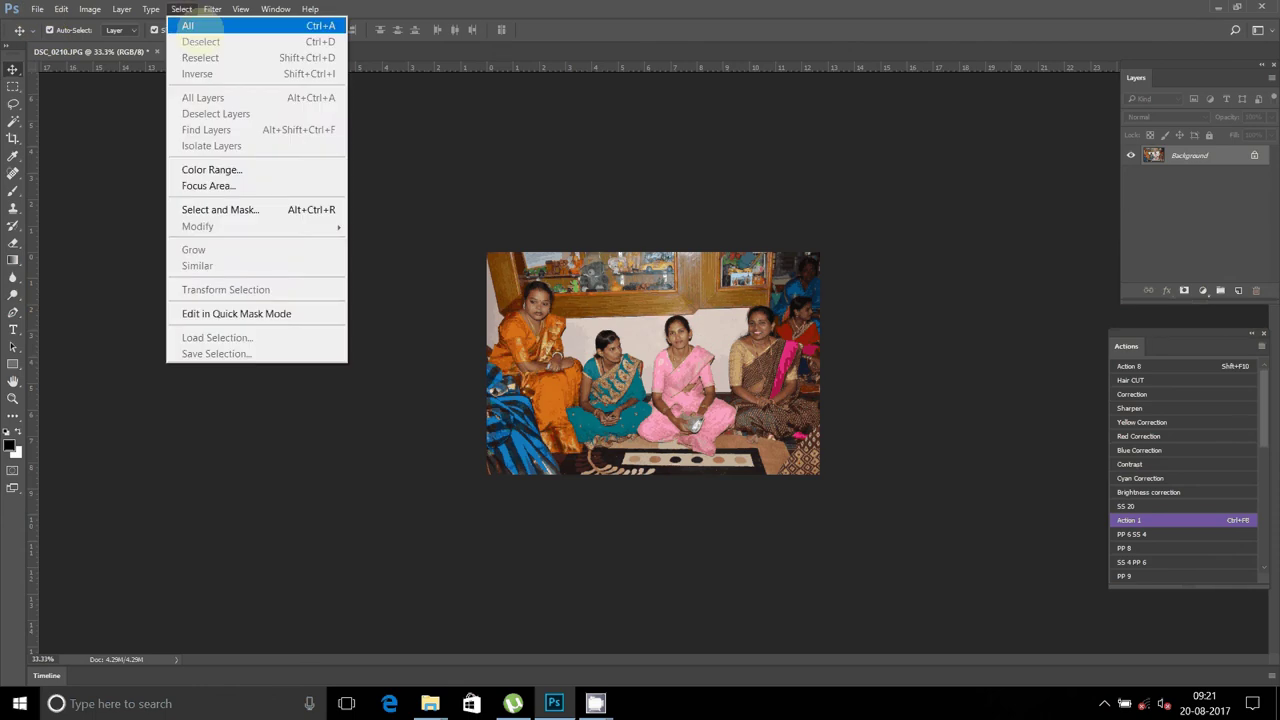
left_click(191, 20)
left_click(61, 9)
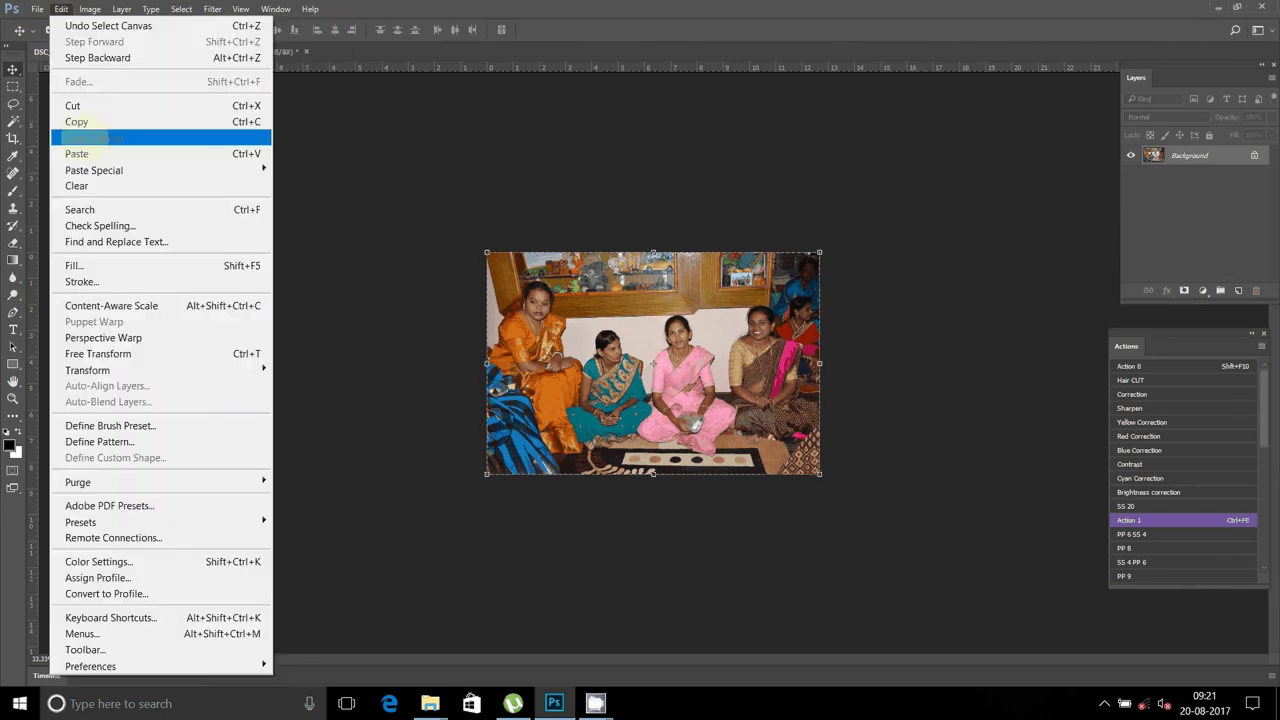
left_click(150, 102)
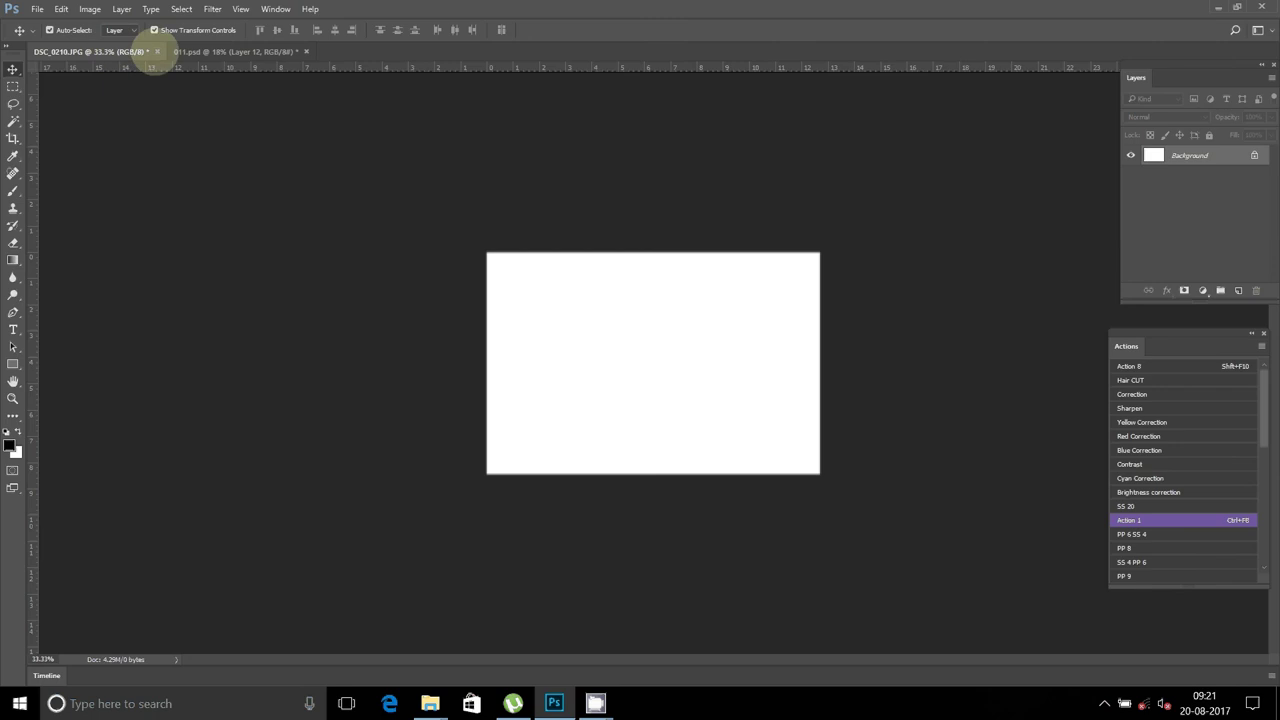
left_click(156, 51)
left_click(640, 264)
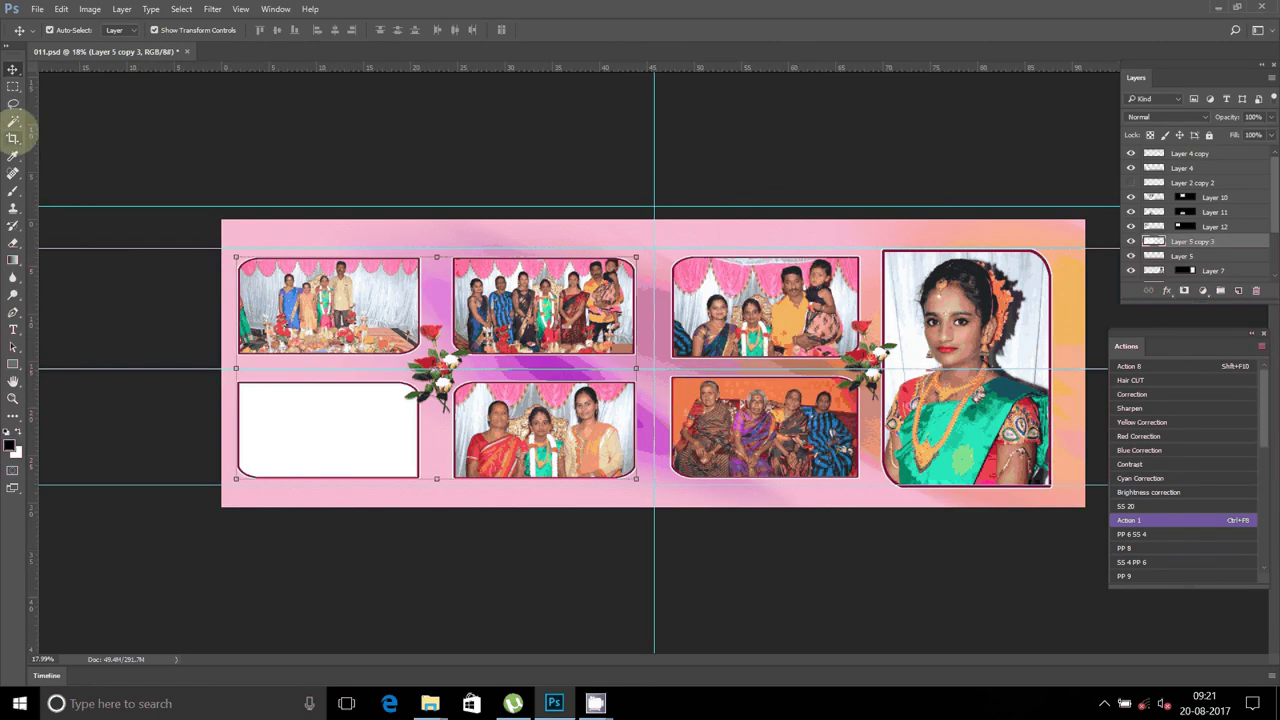
Magic-wand the bottom-left frame in 011.psd and Paste Into it.
left_click(14, 121)
left_click(376, 418)
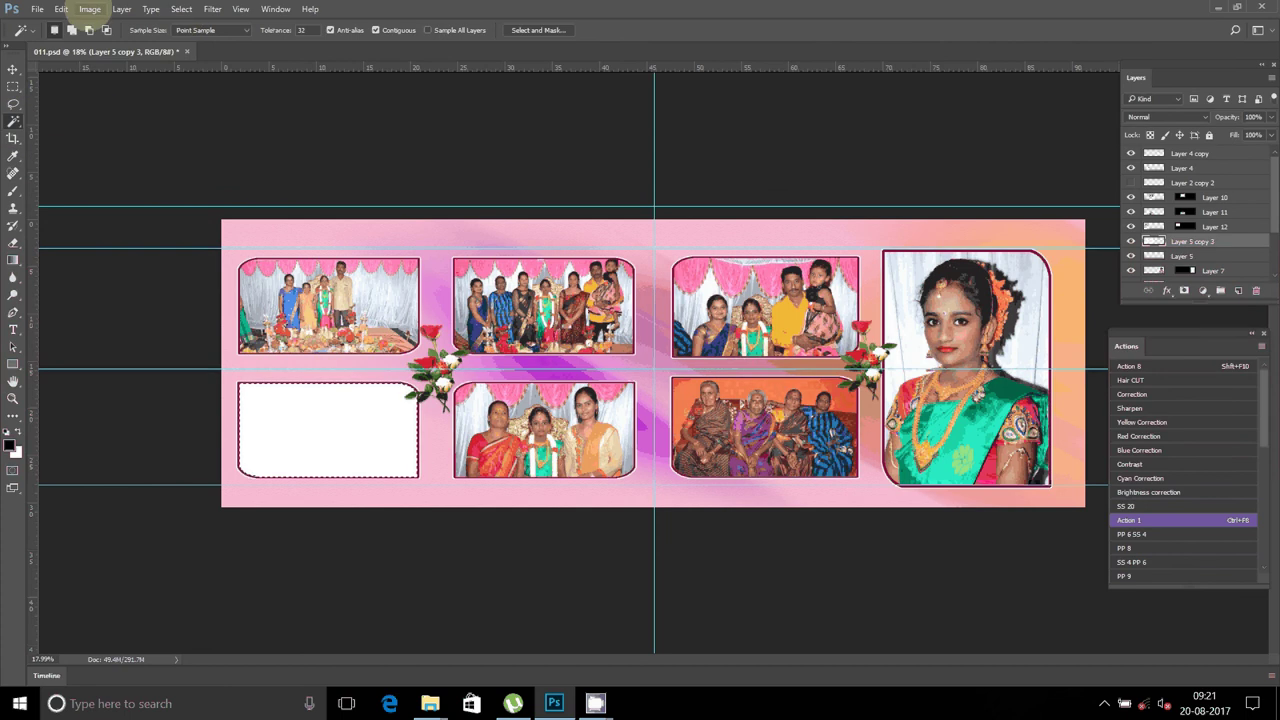
left_click(90, 9)
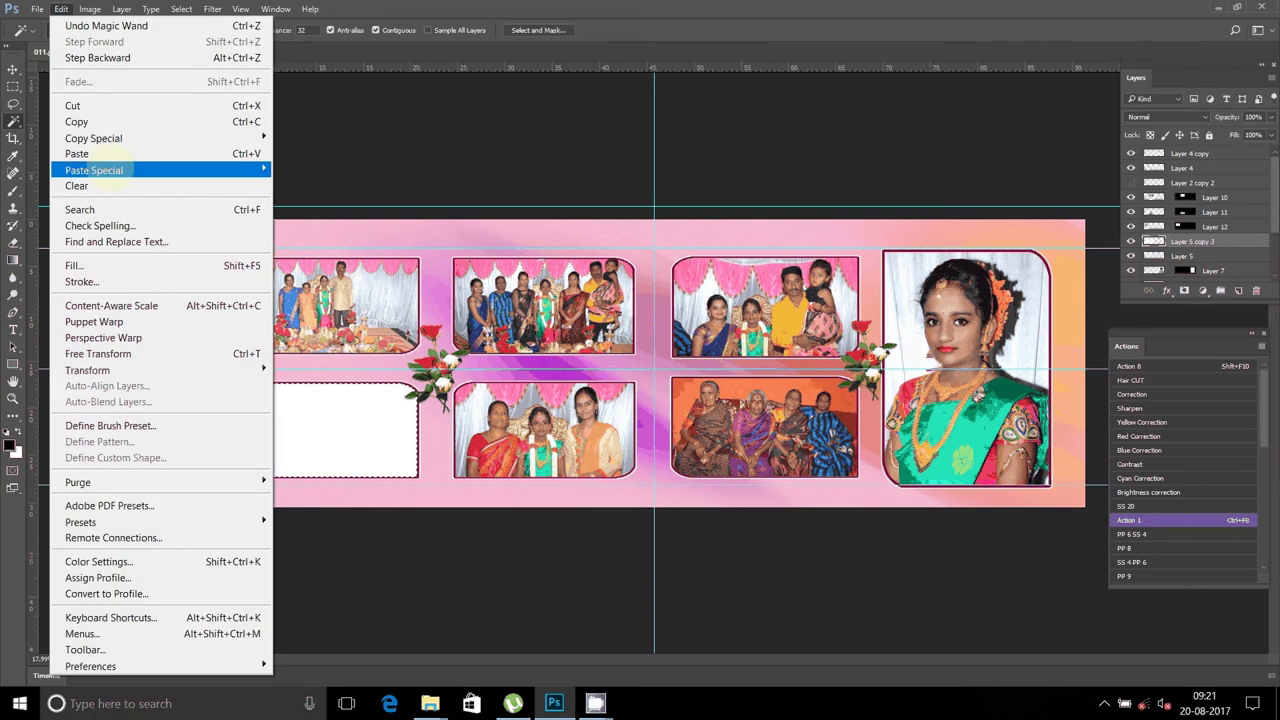
mouse_move(94, 170)
left_click(307, 186)
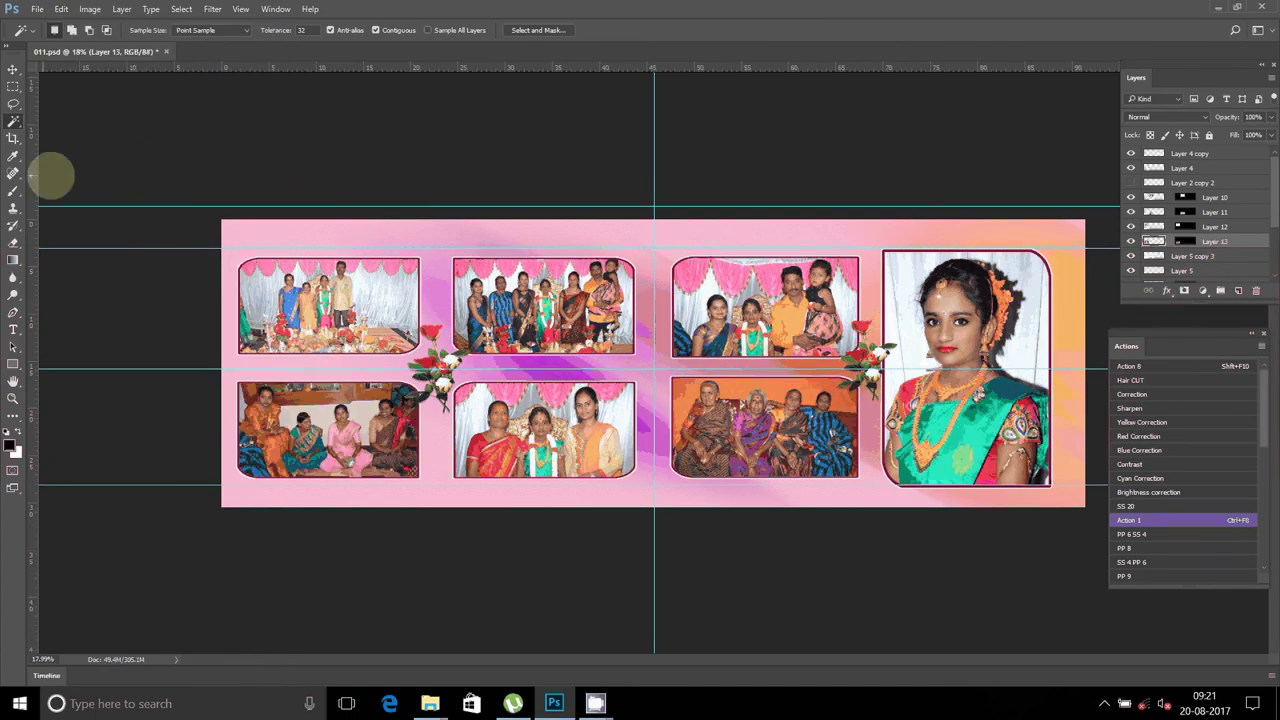
key("v")
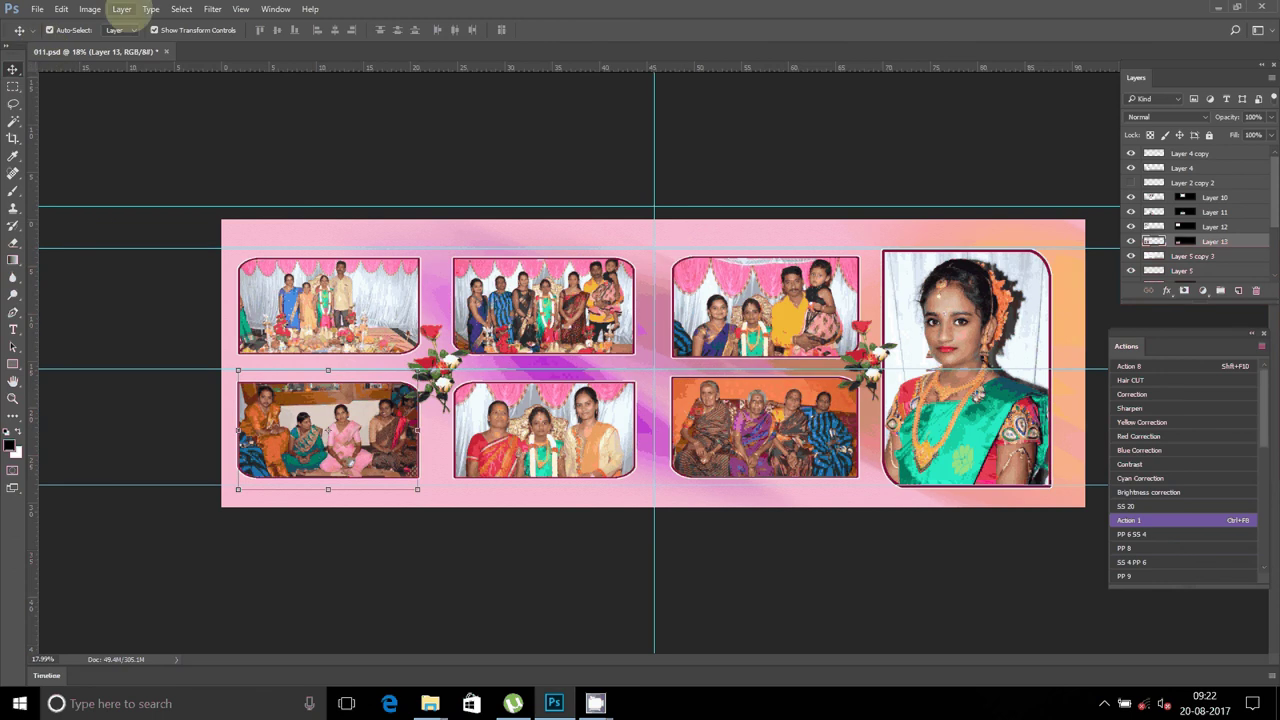
Merge visible layers and set up Save As in D:\A2 with JPEG format.
left_click(121, 9)
left_click(215, 570)
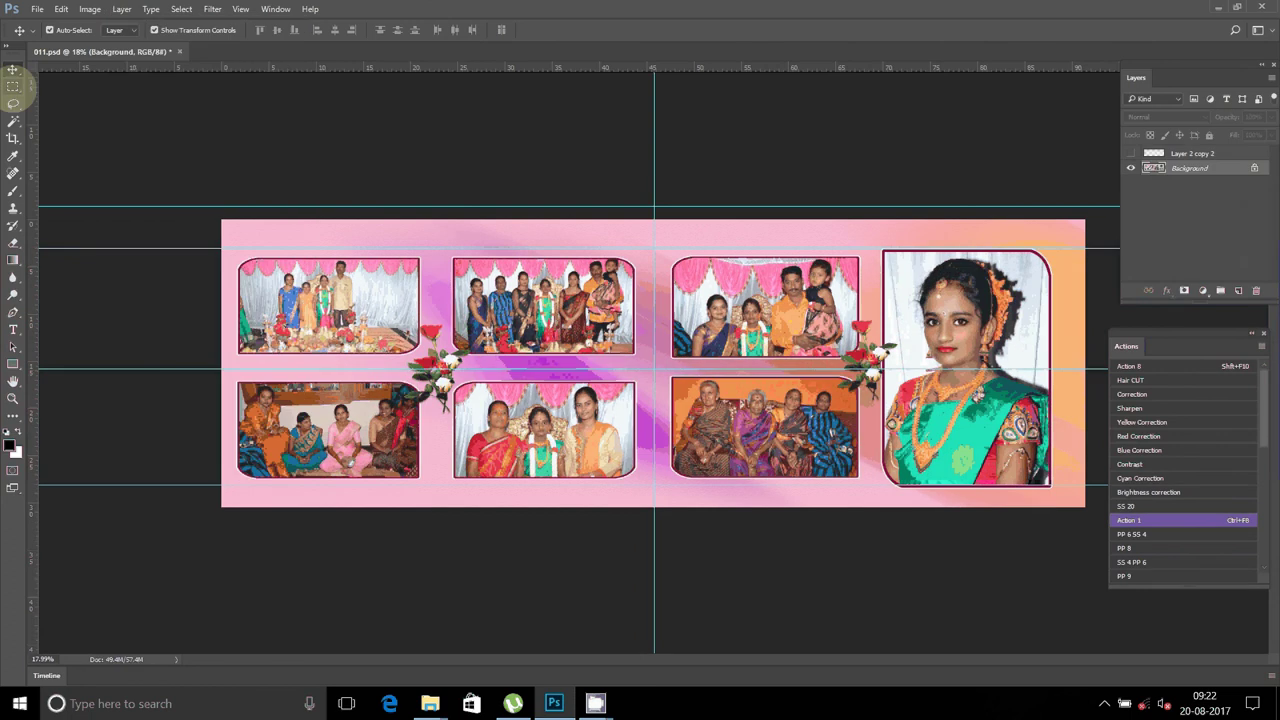
left_click(34, 9)
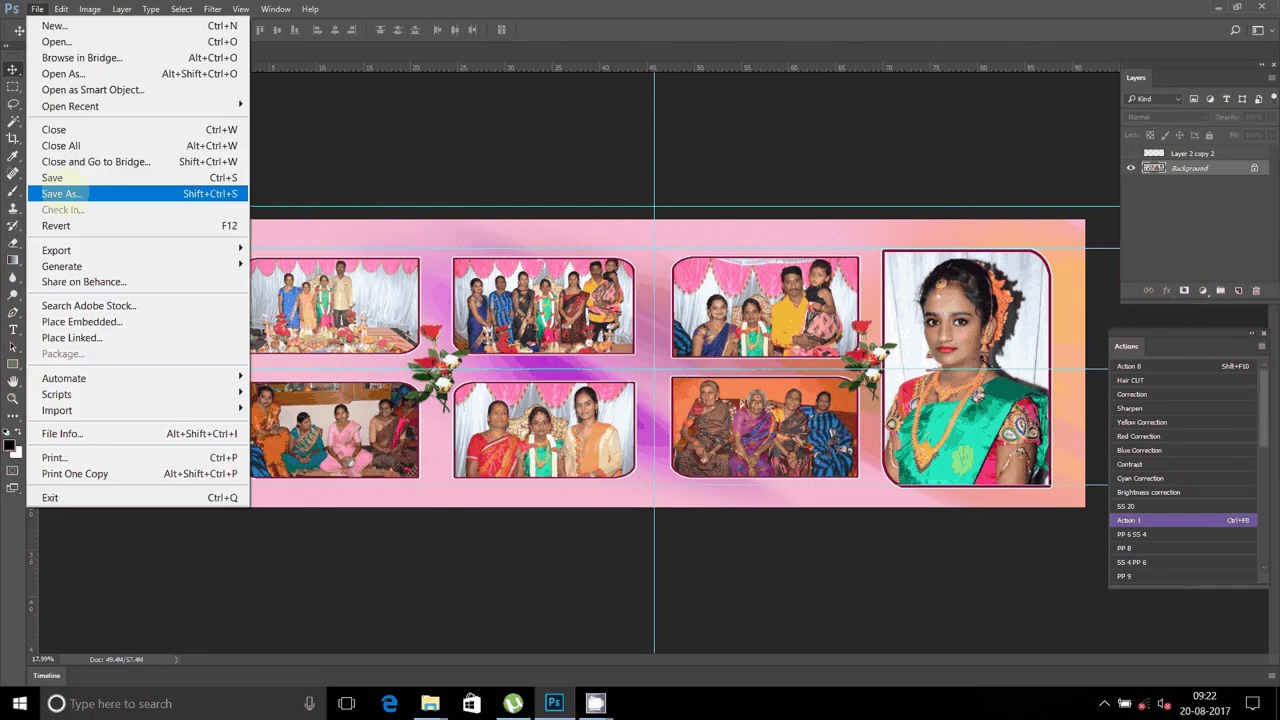
left_click(80, 193)
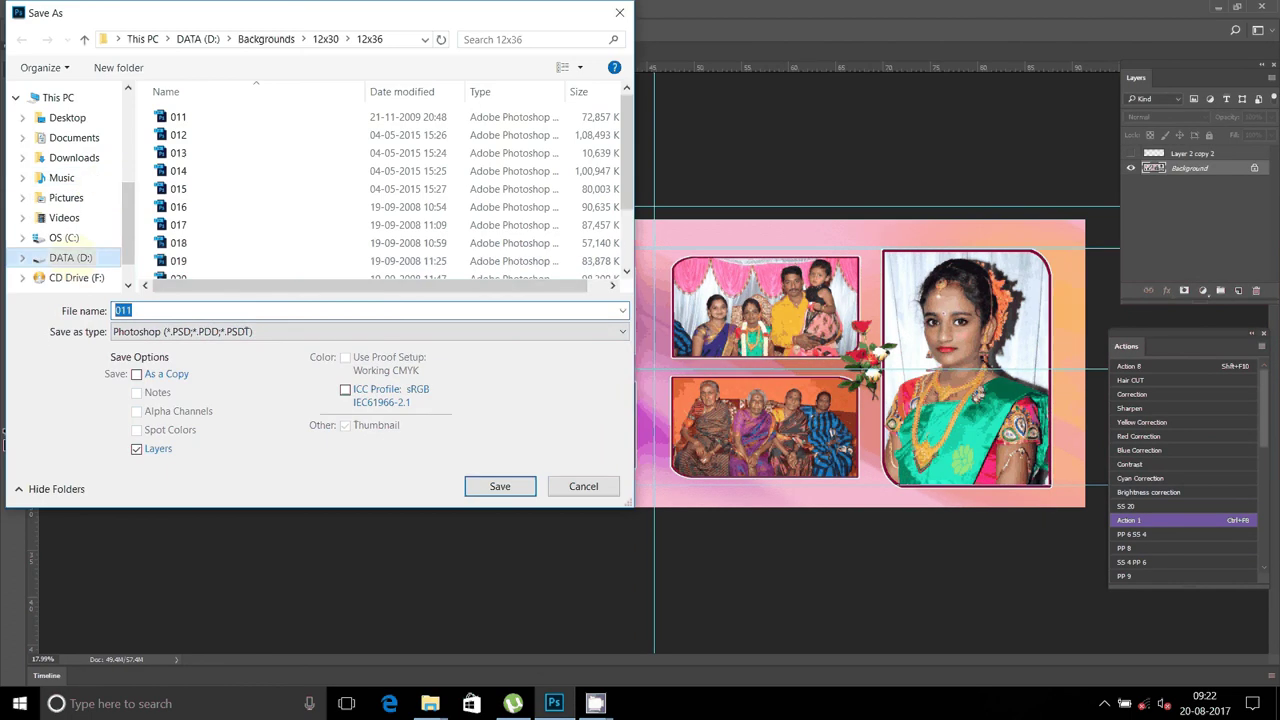
left_click(70, 257)
left_click(175, 181)
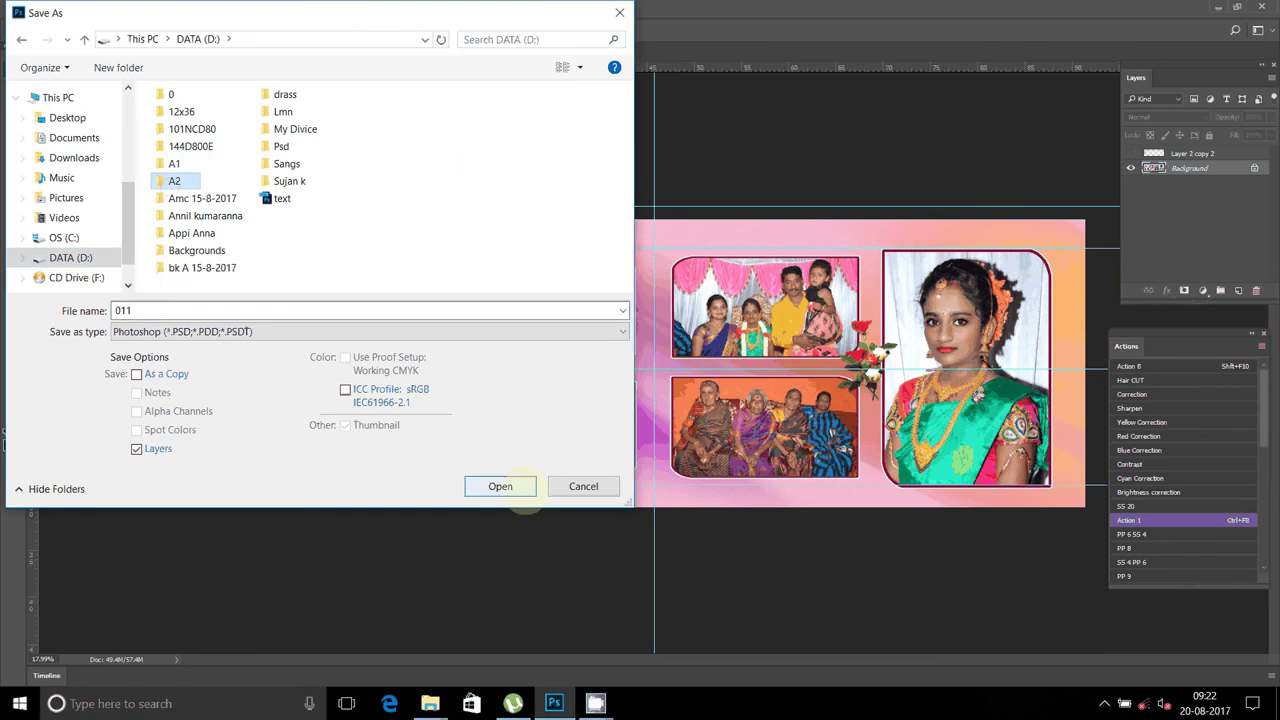
left_click(510, 488)
left_click(257, 331)
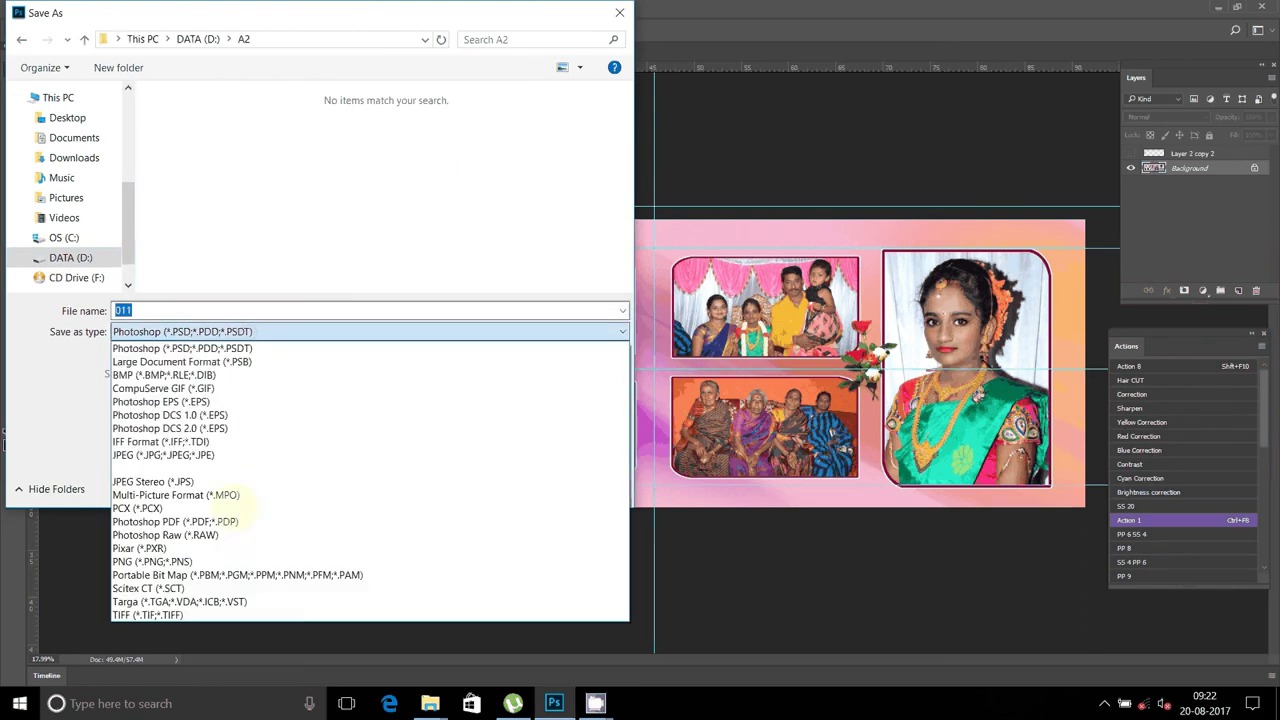
left_click(197, 455)
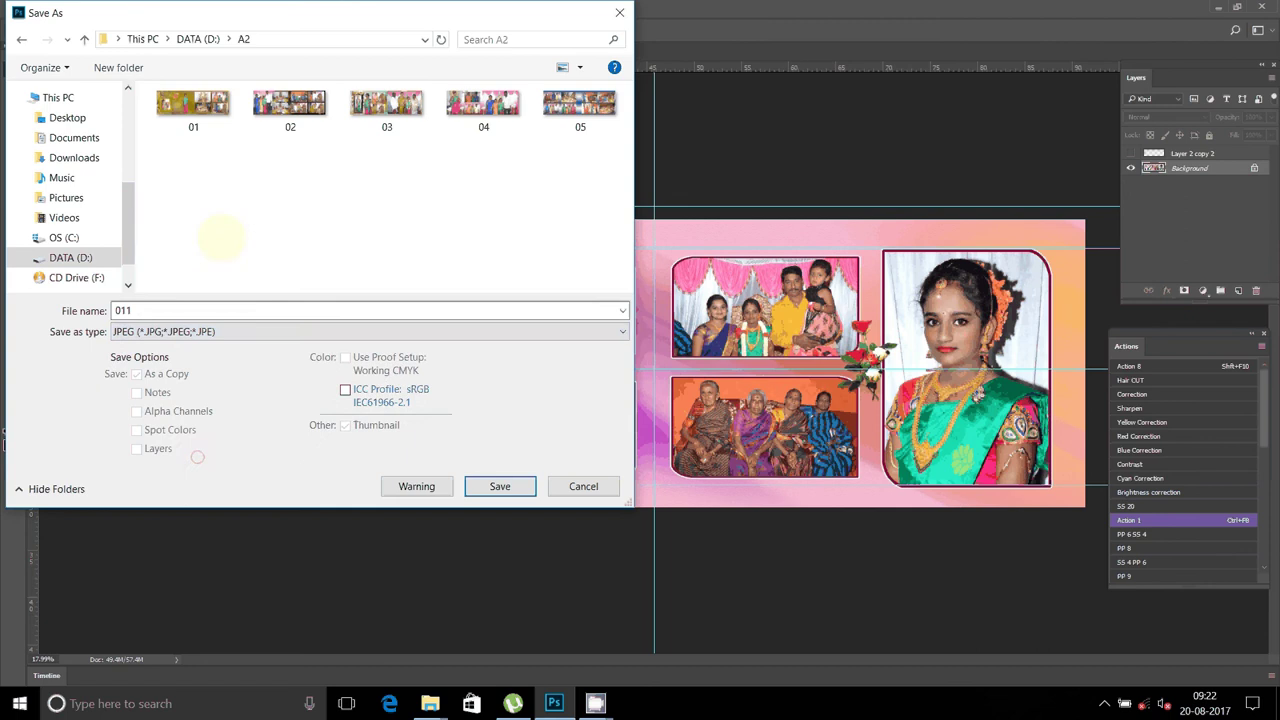
Replace the file name 011 with 06 and save.
double_click(160, 310)
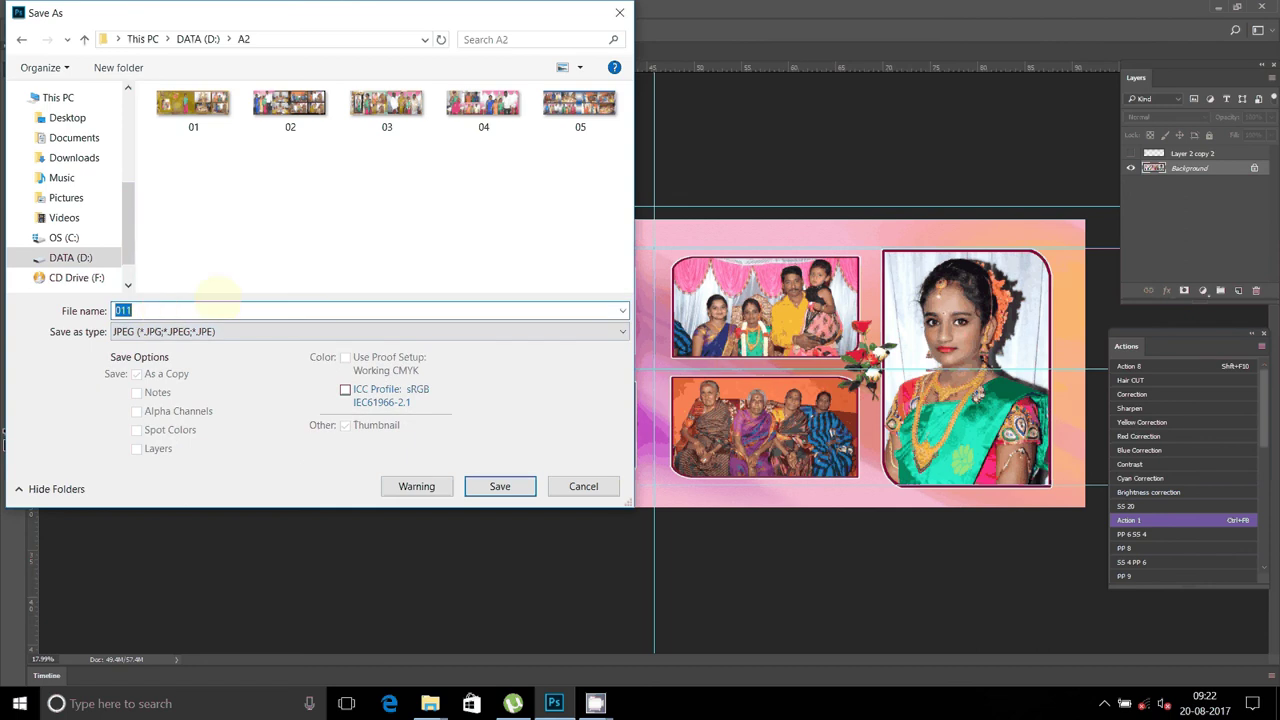
key("End")
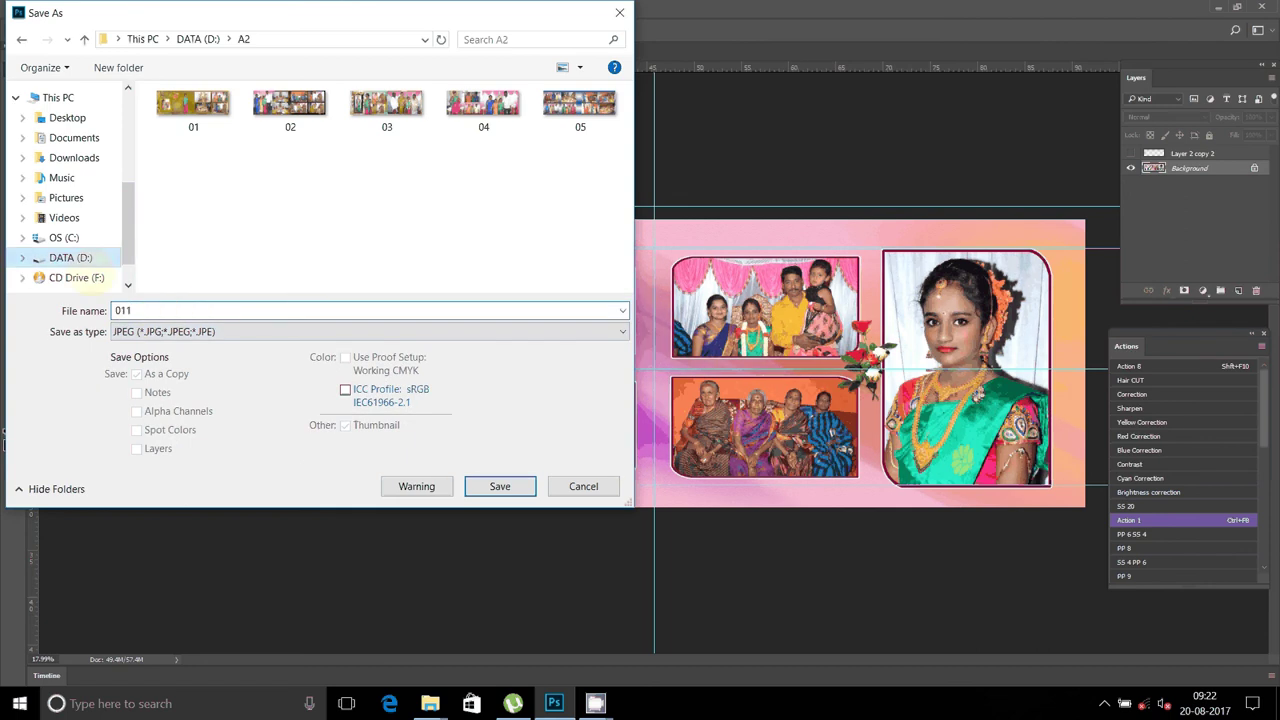
double_click(146, 310)
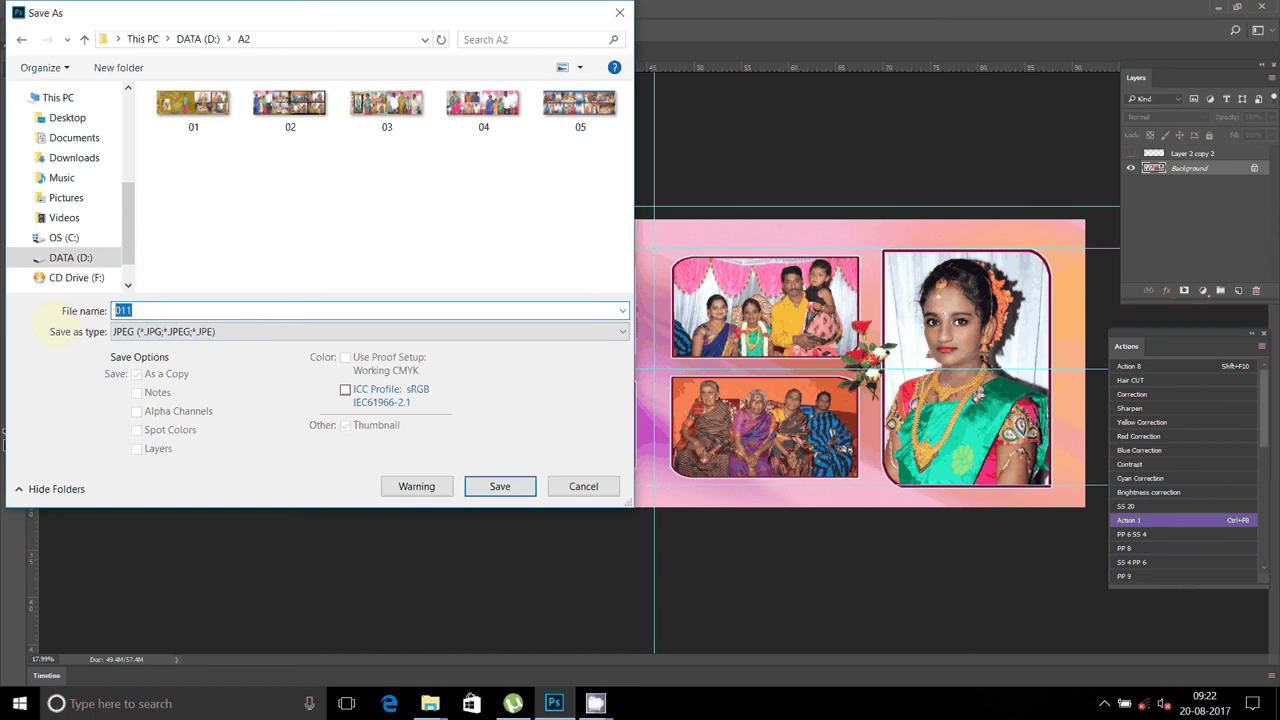
key("End")
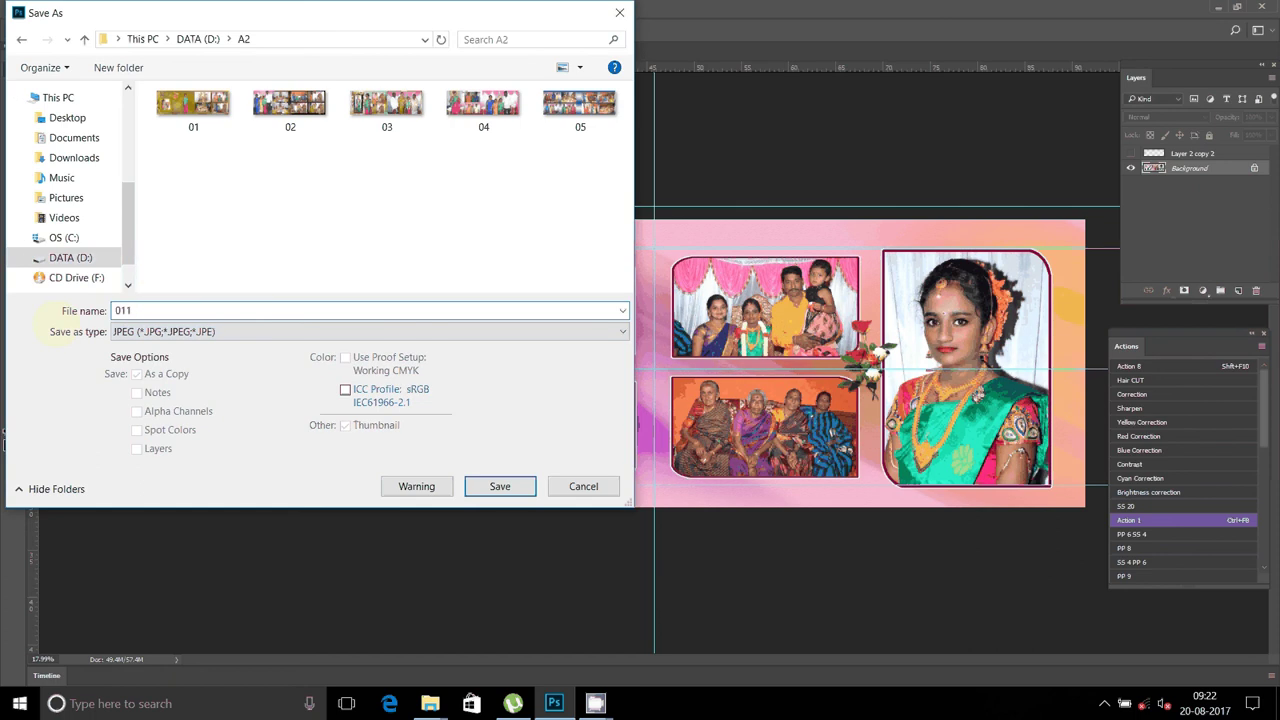
key("BackSpace")
key("BackSpace")
key("BackSpace")
type("0")
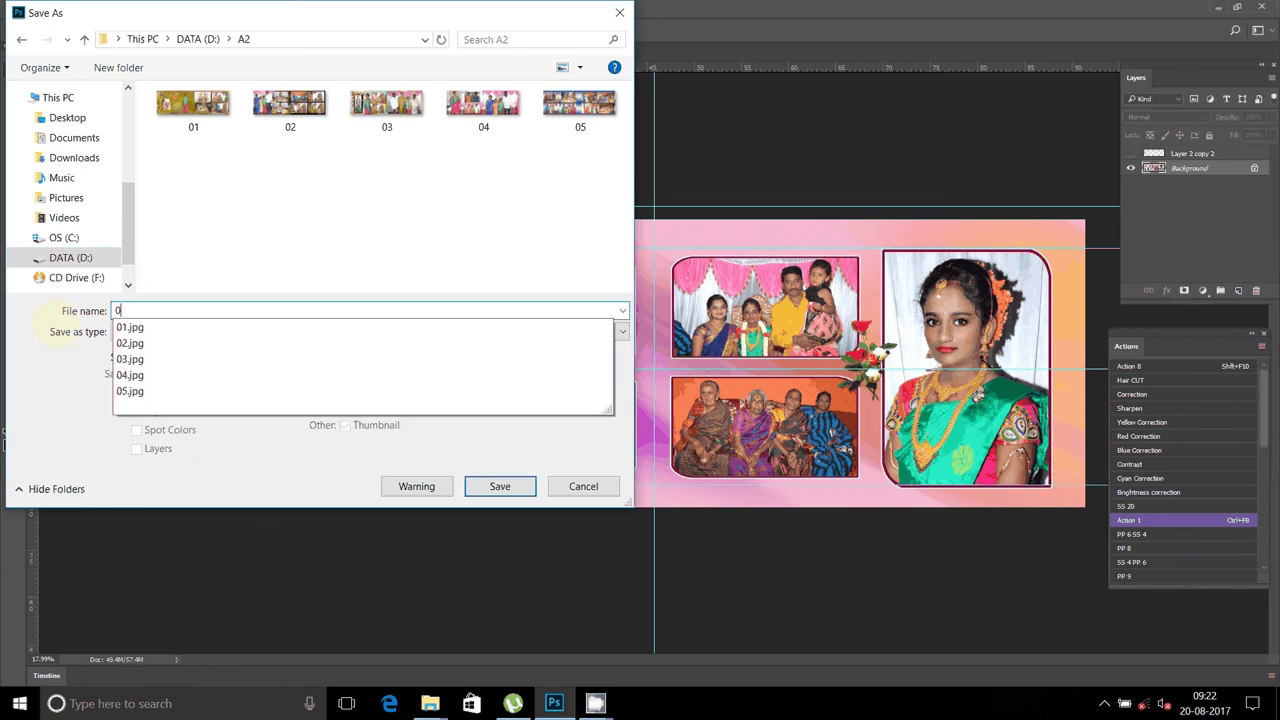
type("6")
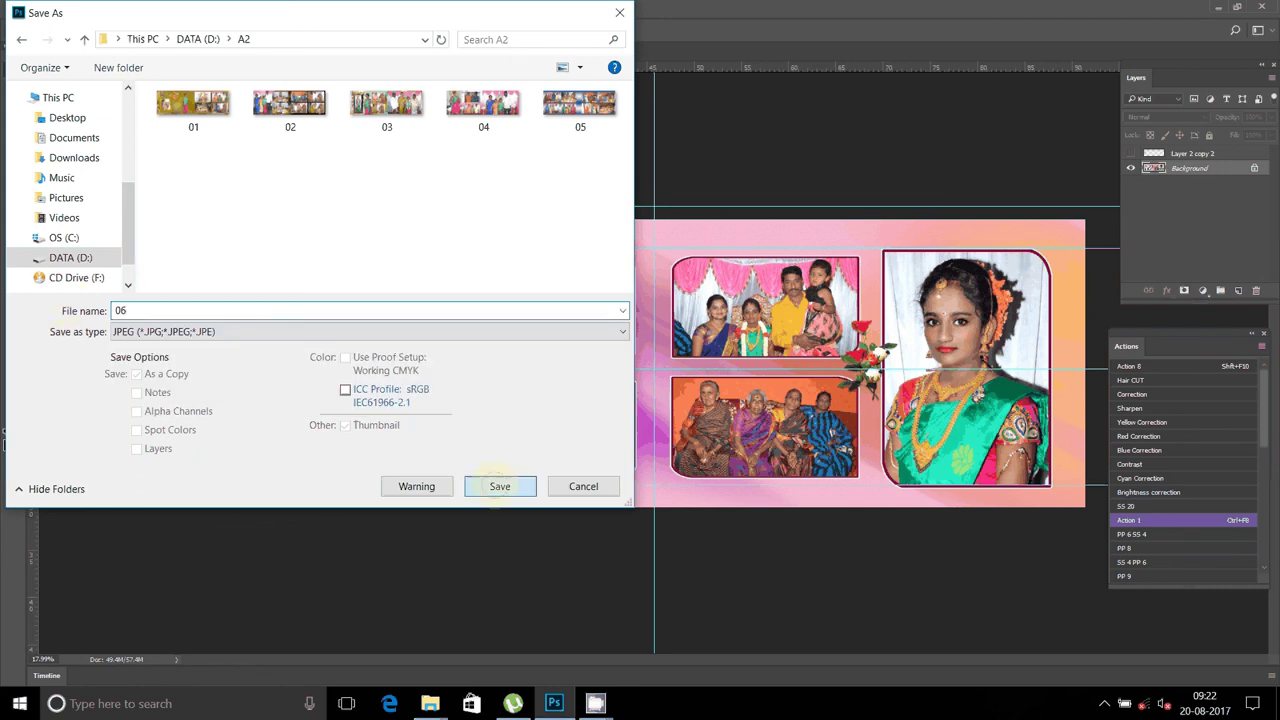
left_click(499, 486)
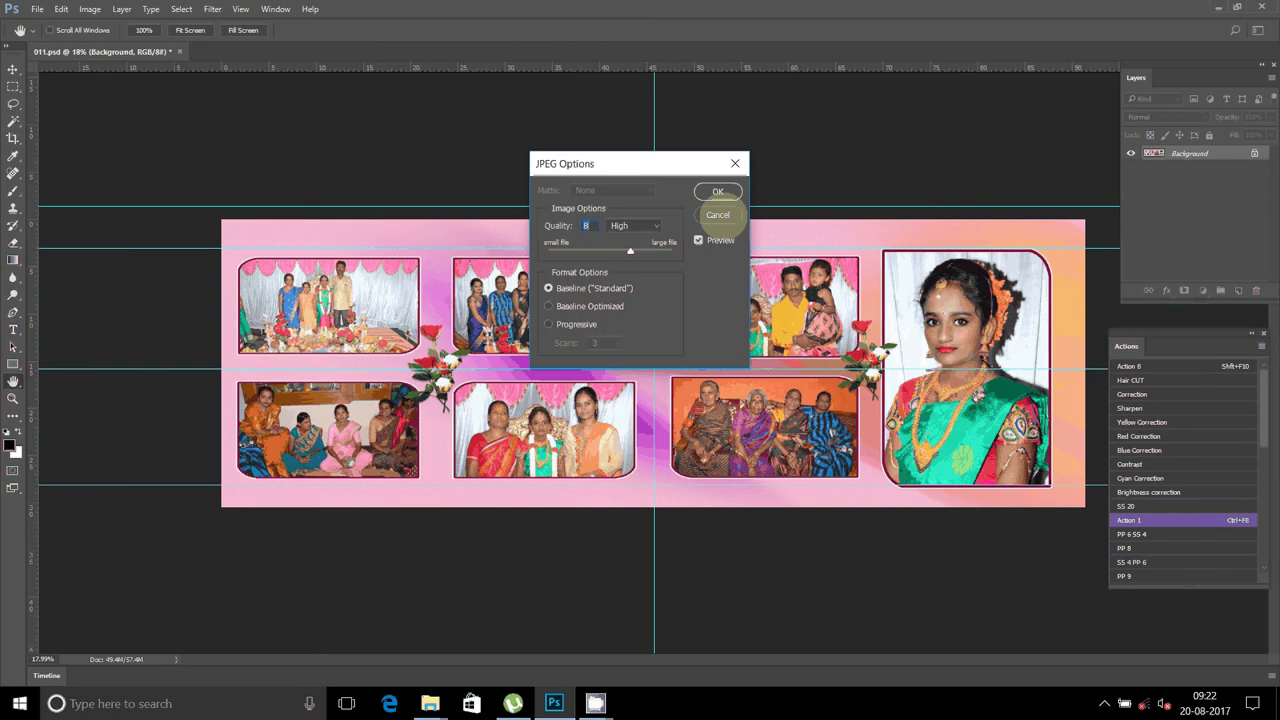
Set JPEG quality to Maximum (10) and confirm the options.
left_click(648, 226)
left_click(648, 265)
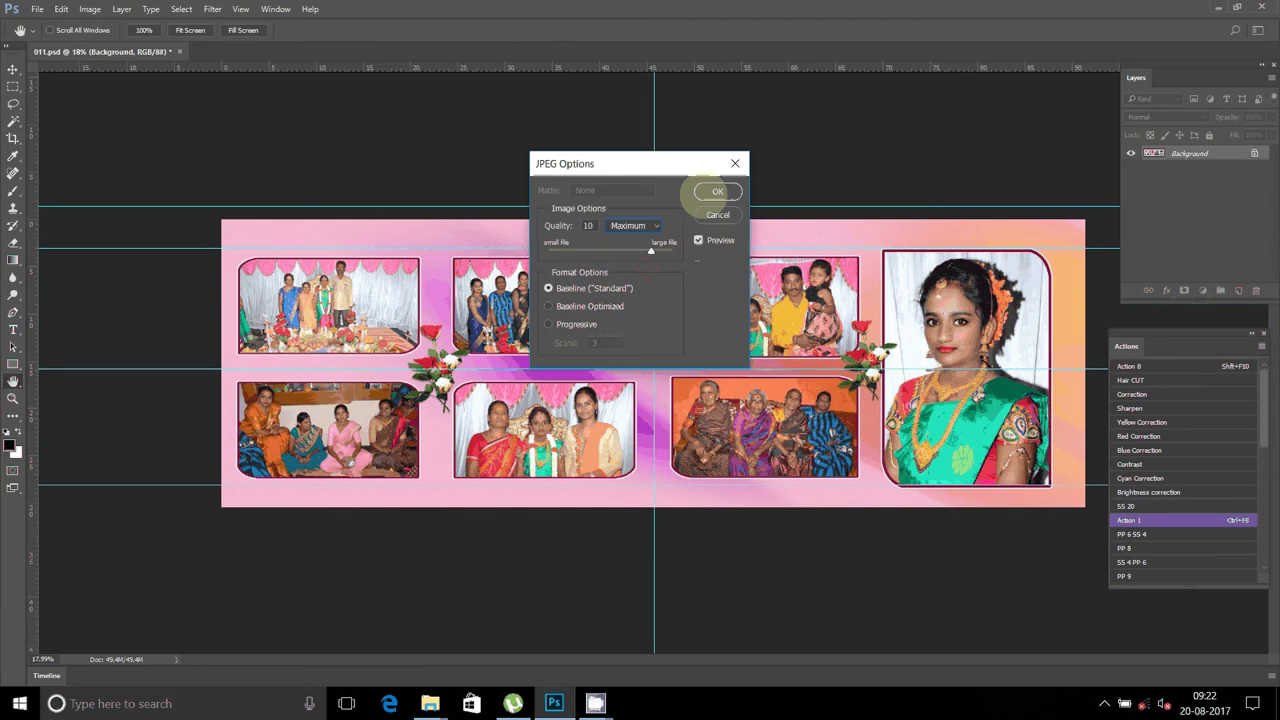
left_click(717, 191)
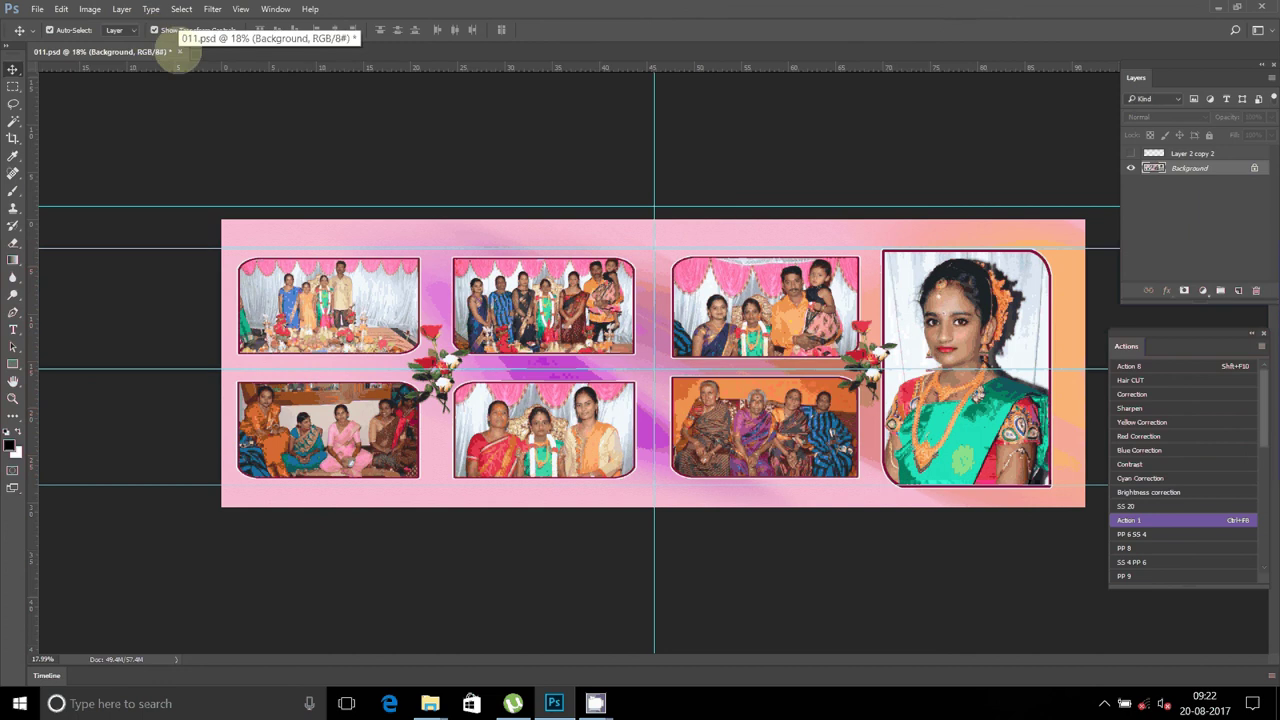
Open 06 from the A2 folder to verify the saved JPEG.
left_click(37, 9)
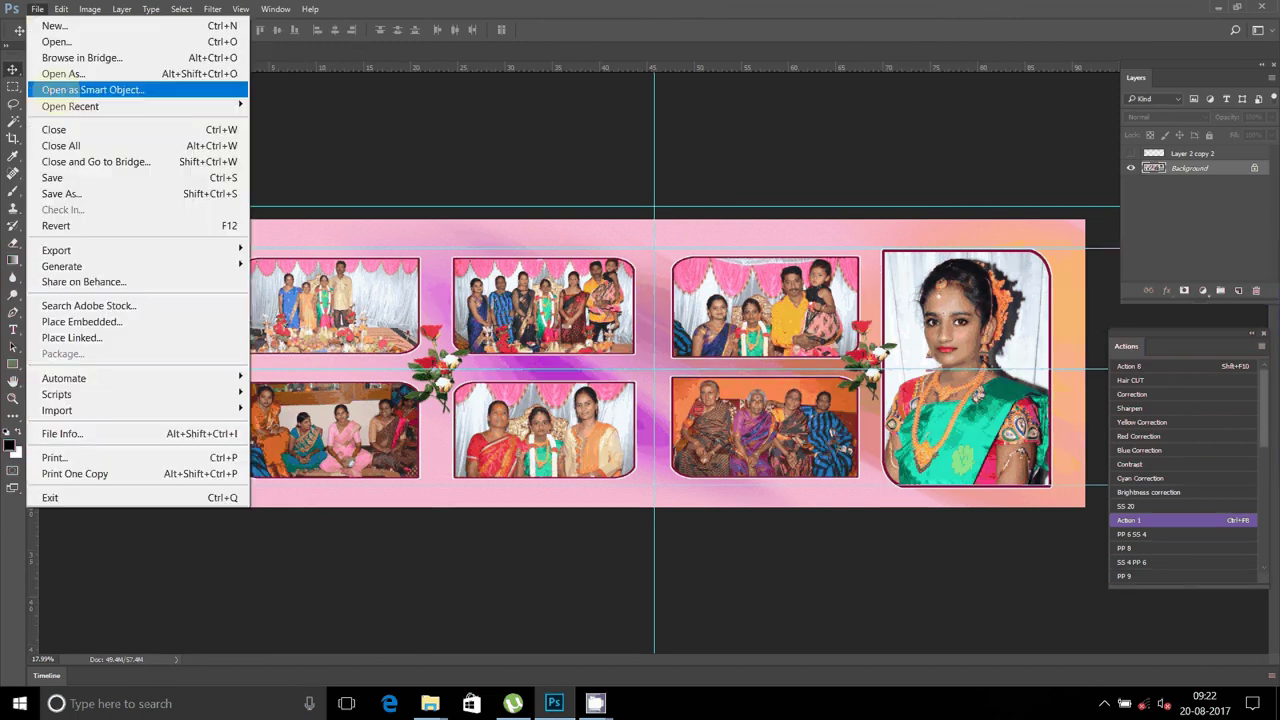
left_click(45, 42)
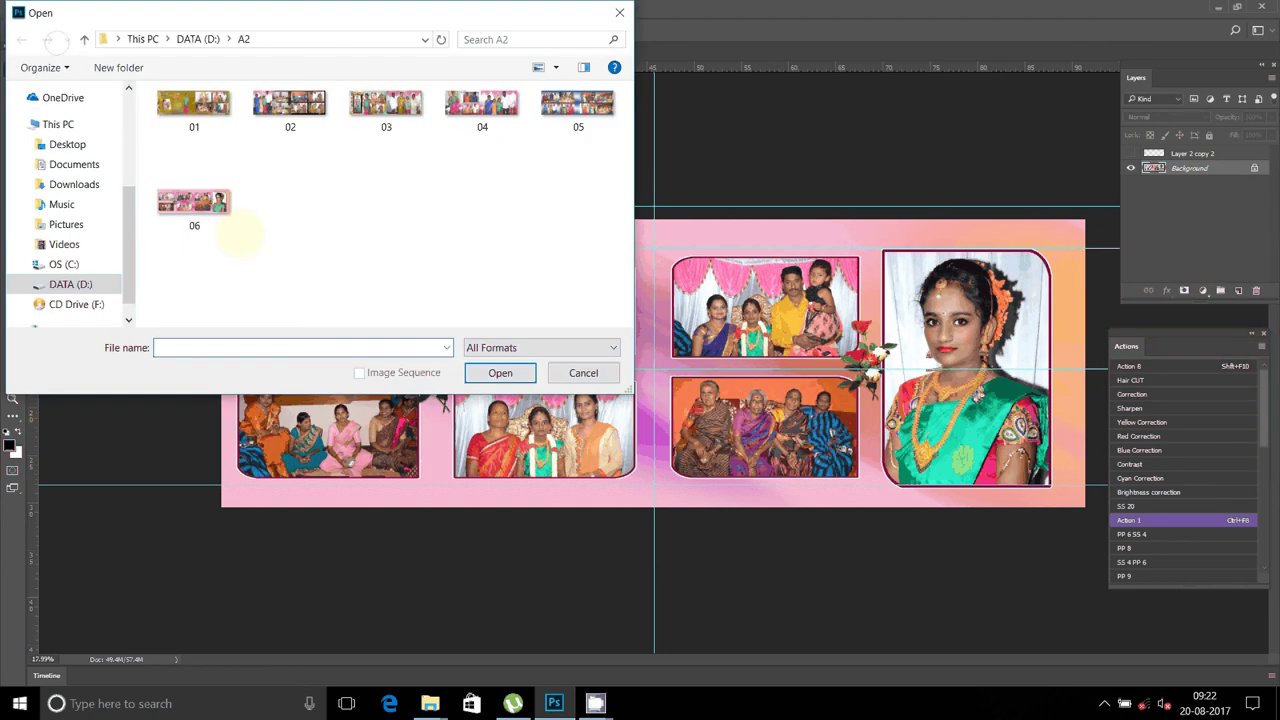
double_click(222, 210)
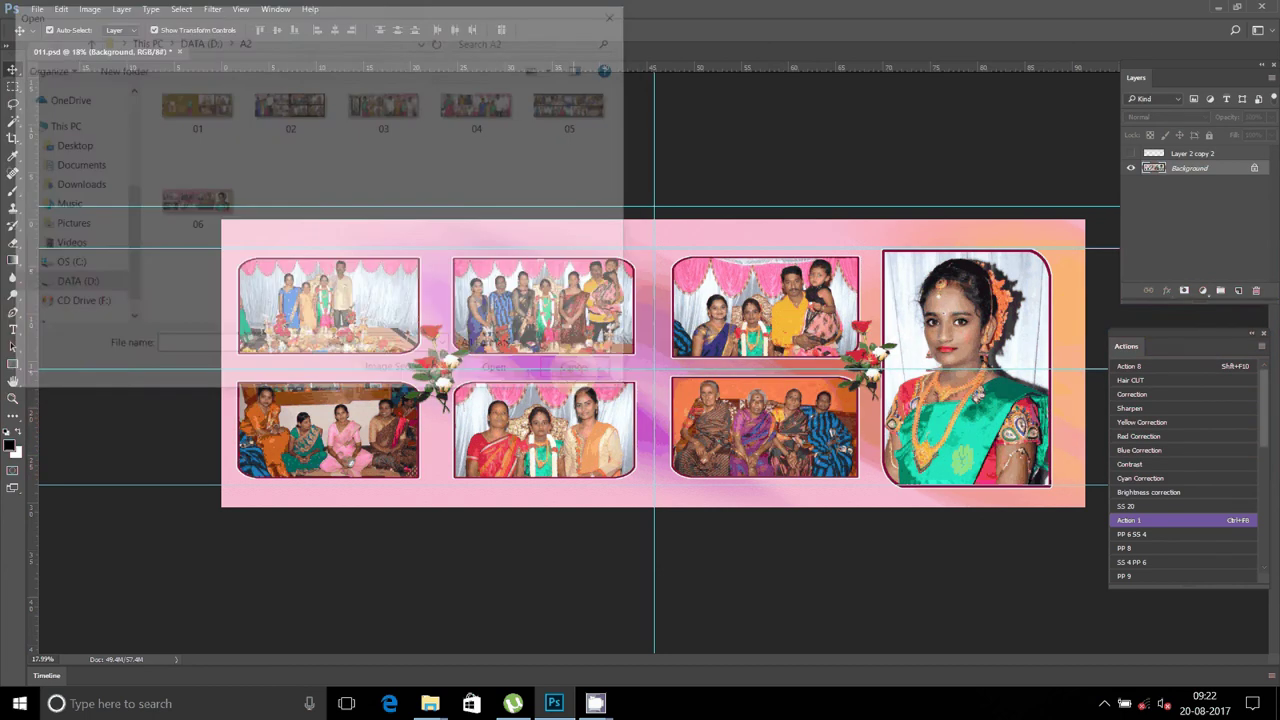